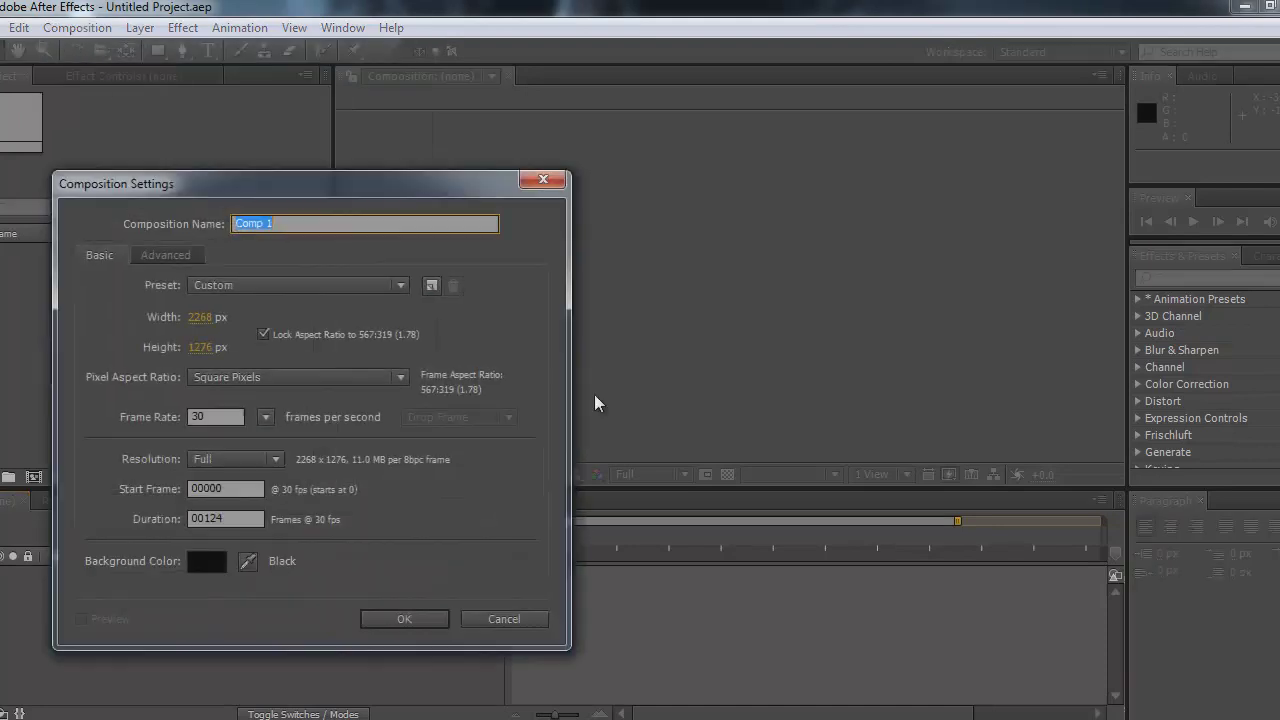
Create a composition 1280 px wide and 720 px high with a duration of 100 frames
click(200, 317)
text(1280)
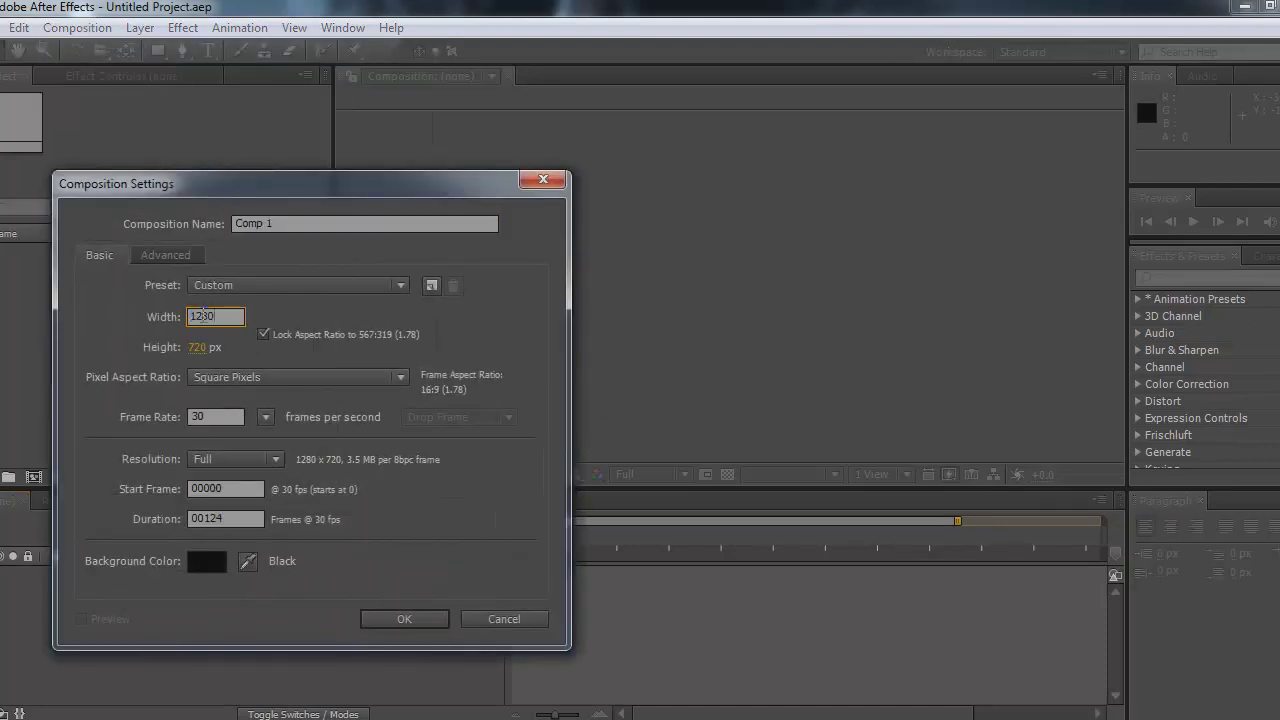
click(235, 517)
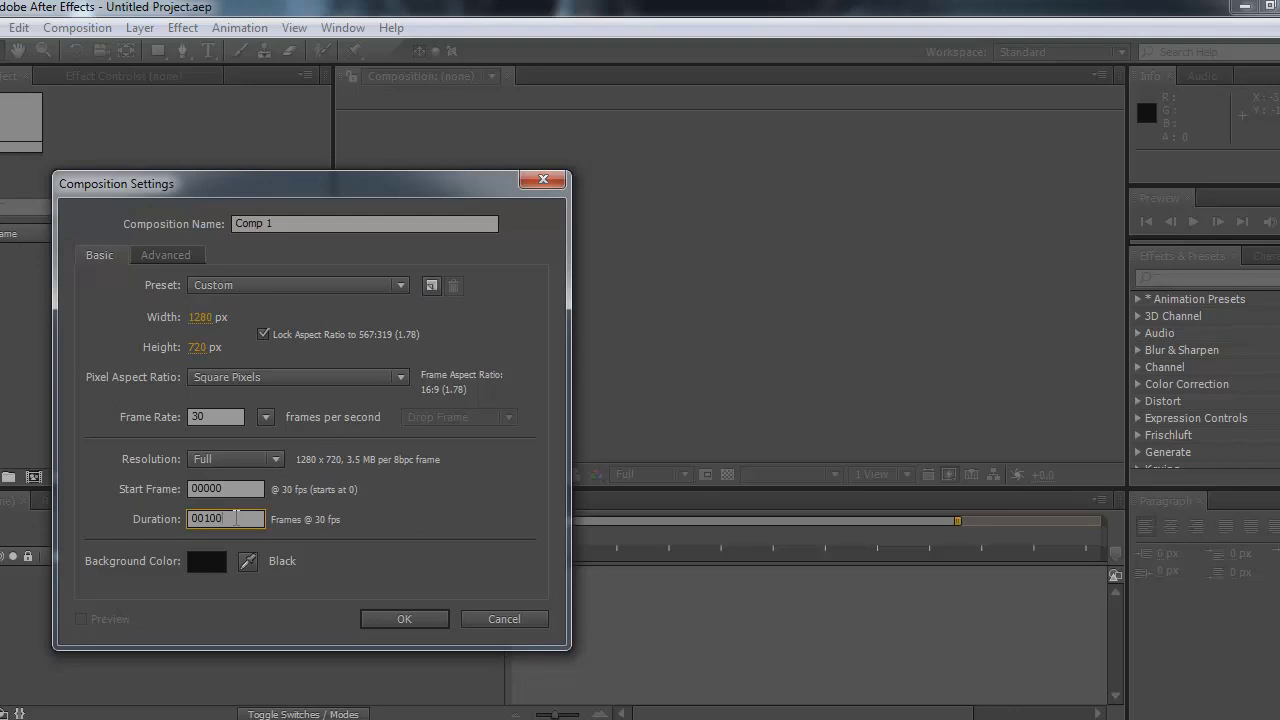
key(Return)
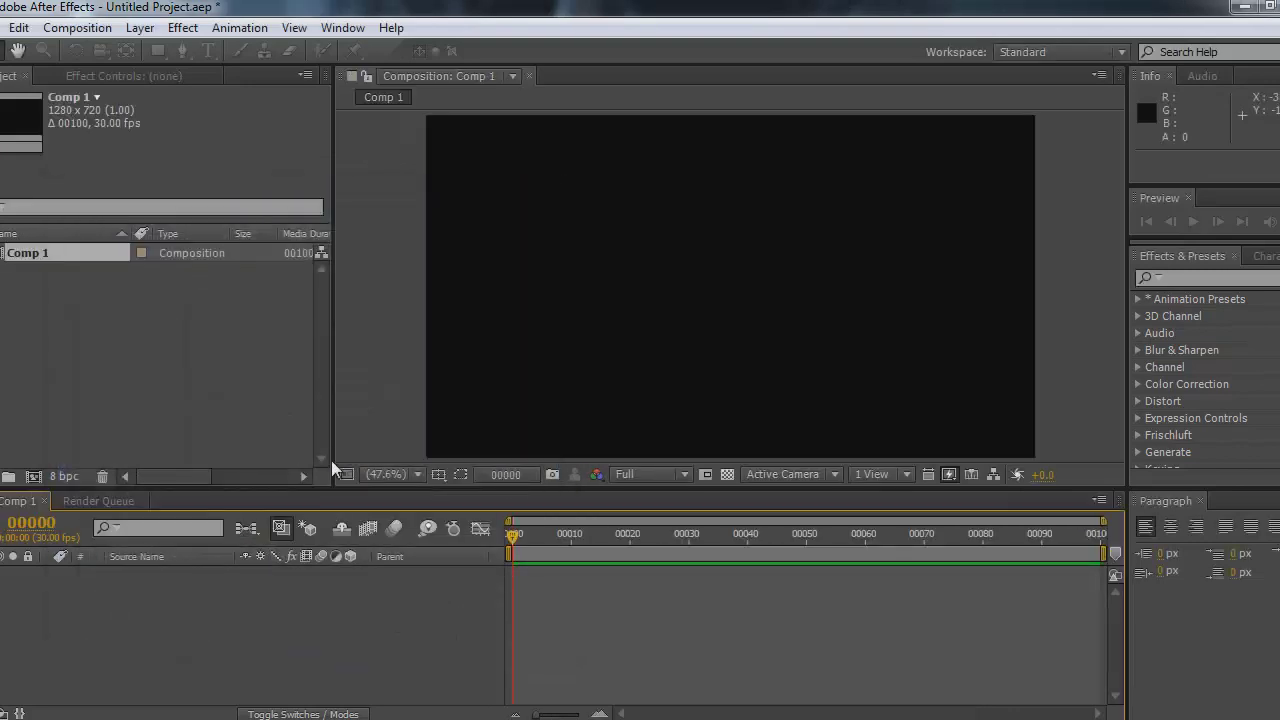
Add a white 1280 × 720 px solid layer to the composition
click(145, 28)
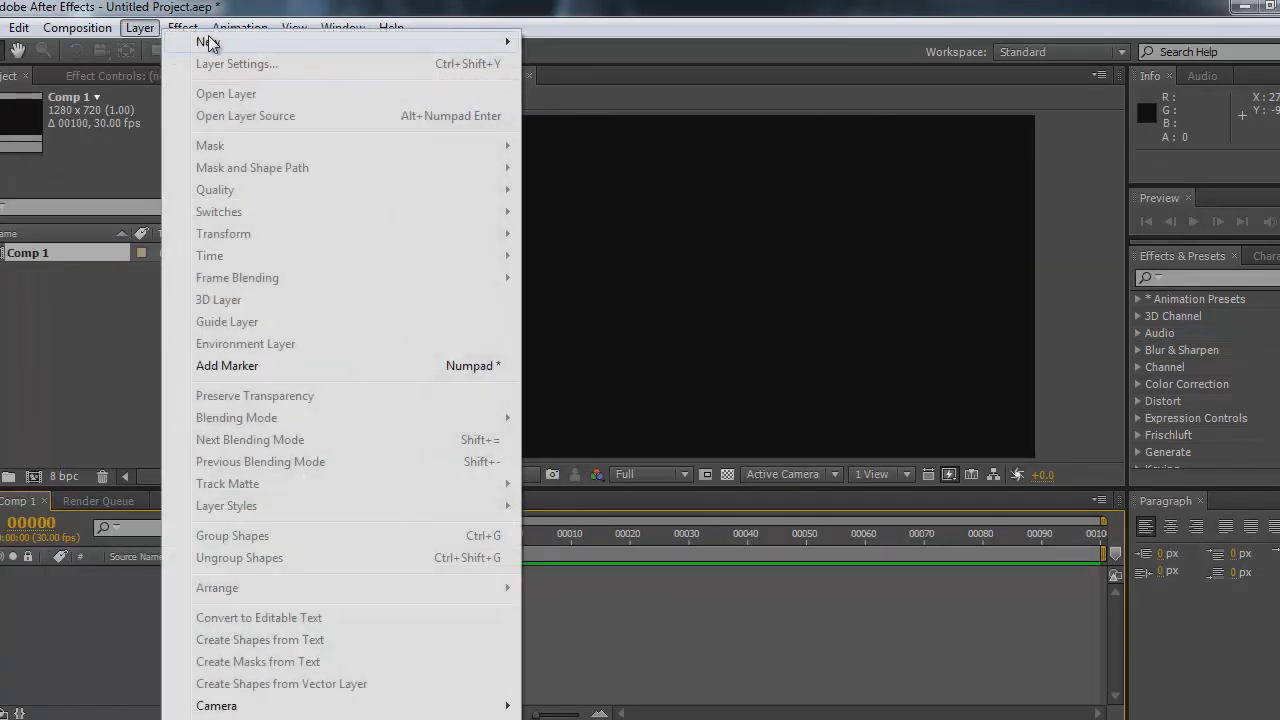
mouse_move(200, 40)
click(568, 65)
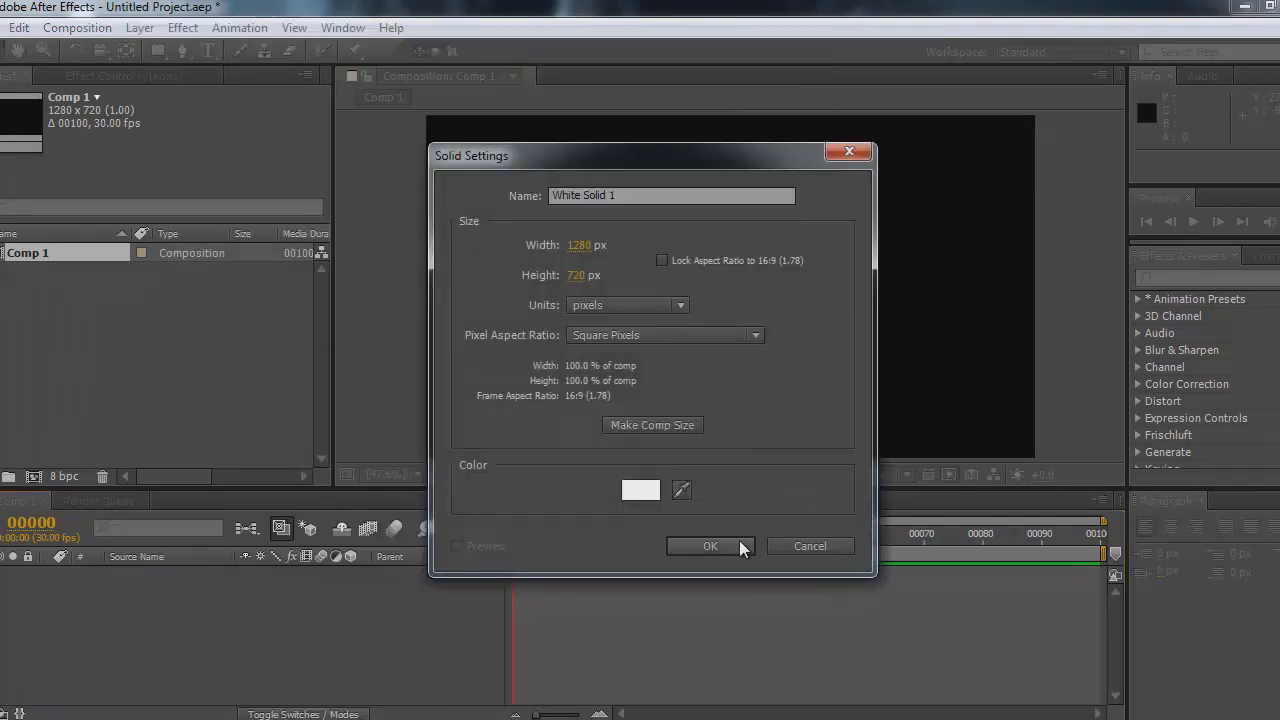
click(739, 540)
Apply the 4-Color Gradient effect to the white solid
click(183, 28)
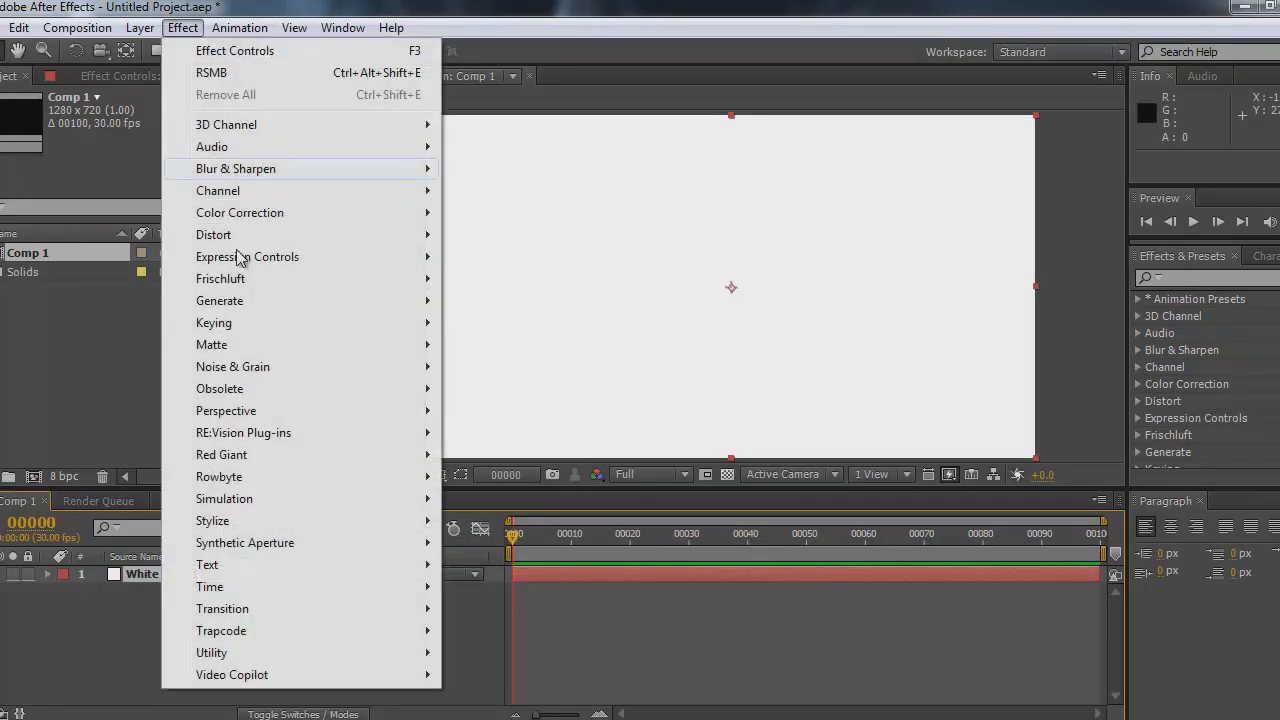
mouse_move(257, 301)
click(549, 203)
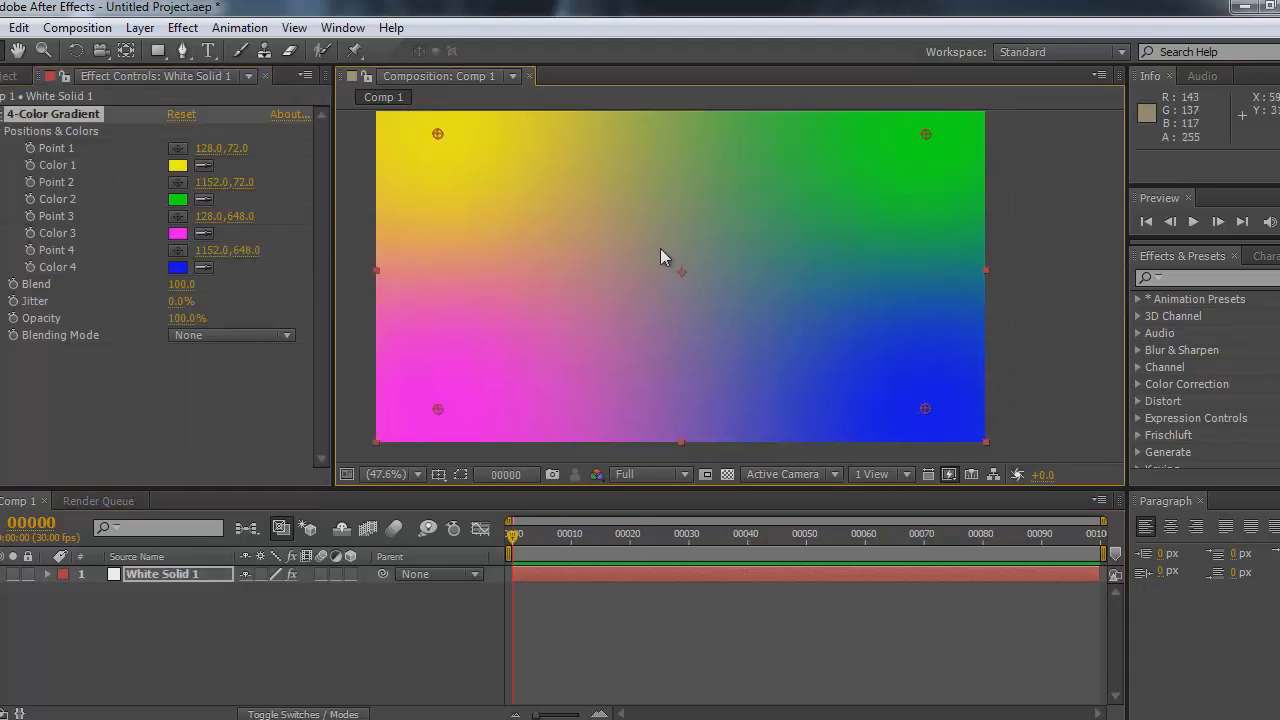
scroll(660, 248, down, 2)
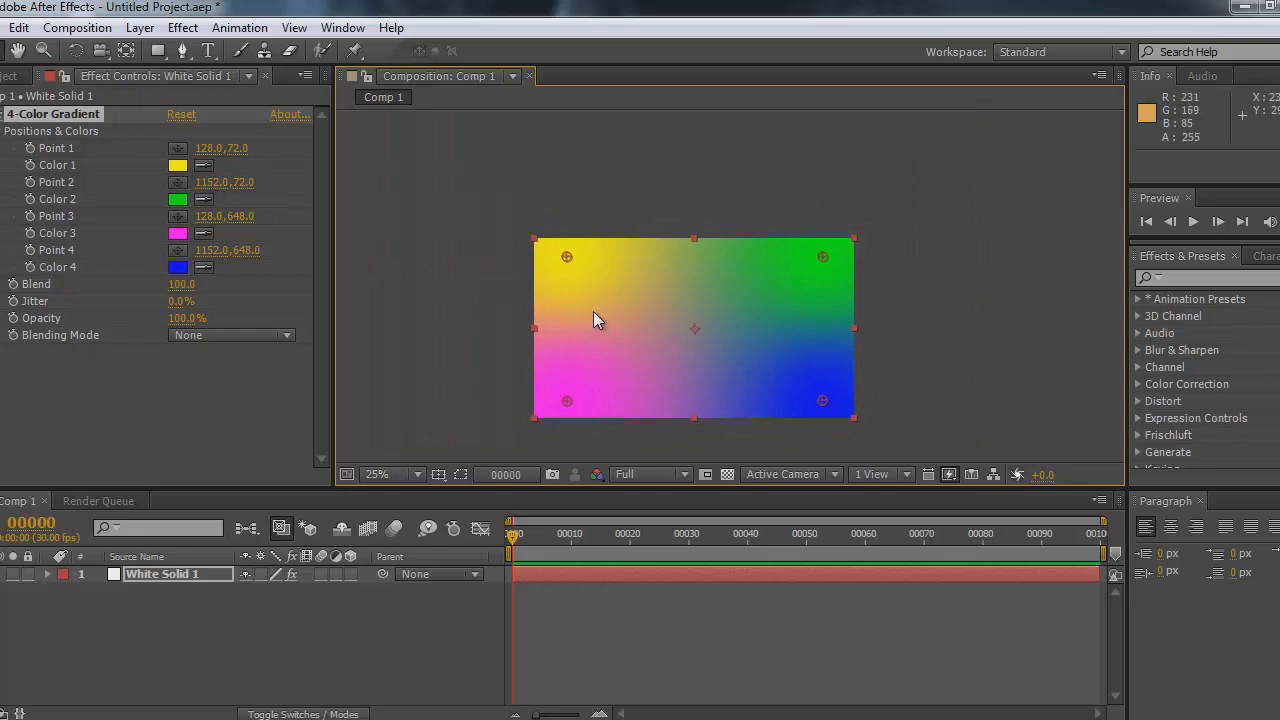
scroll(613, 318, up, 2)
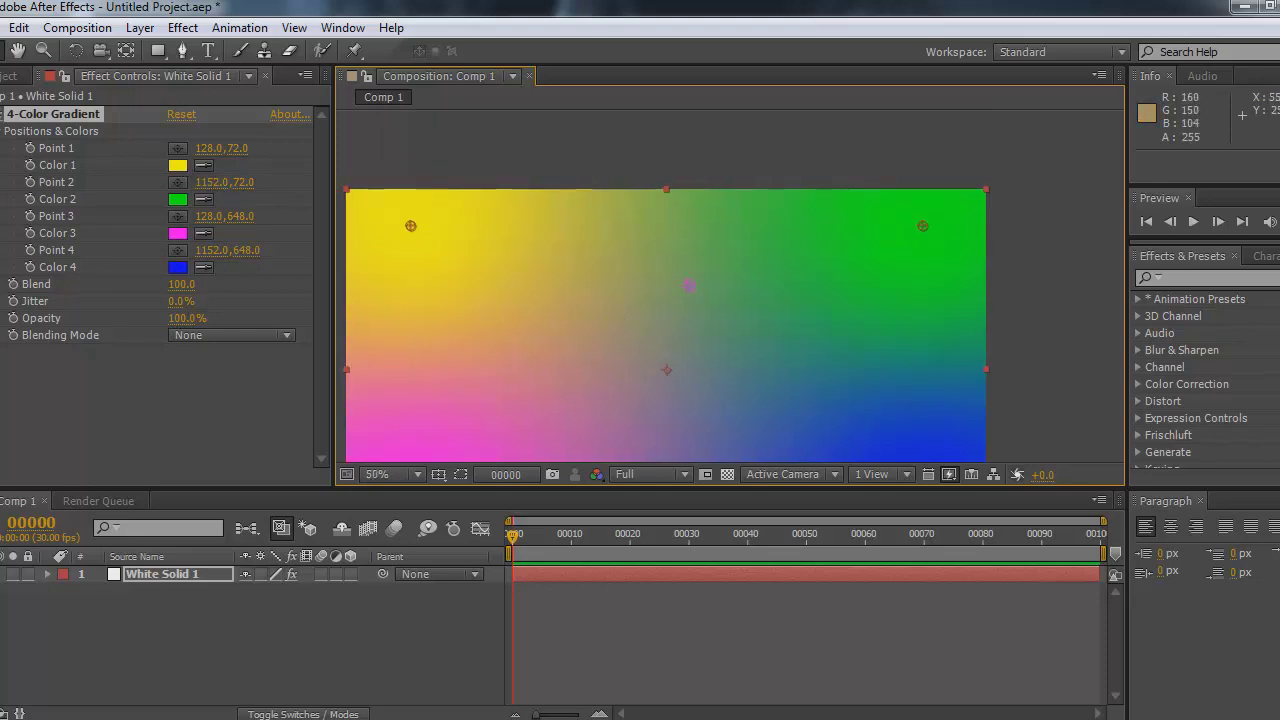
Change the gradient's Color 1 to the burnt orange AE5615
click(180, 166)
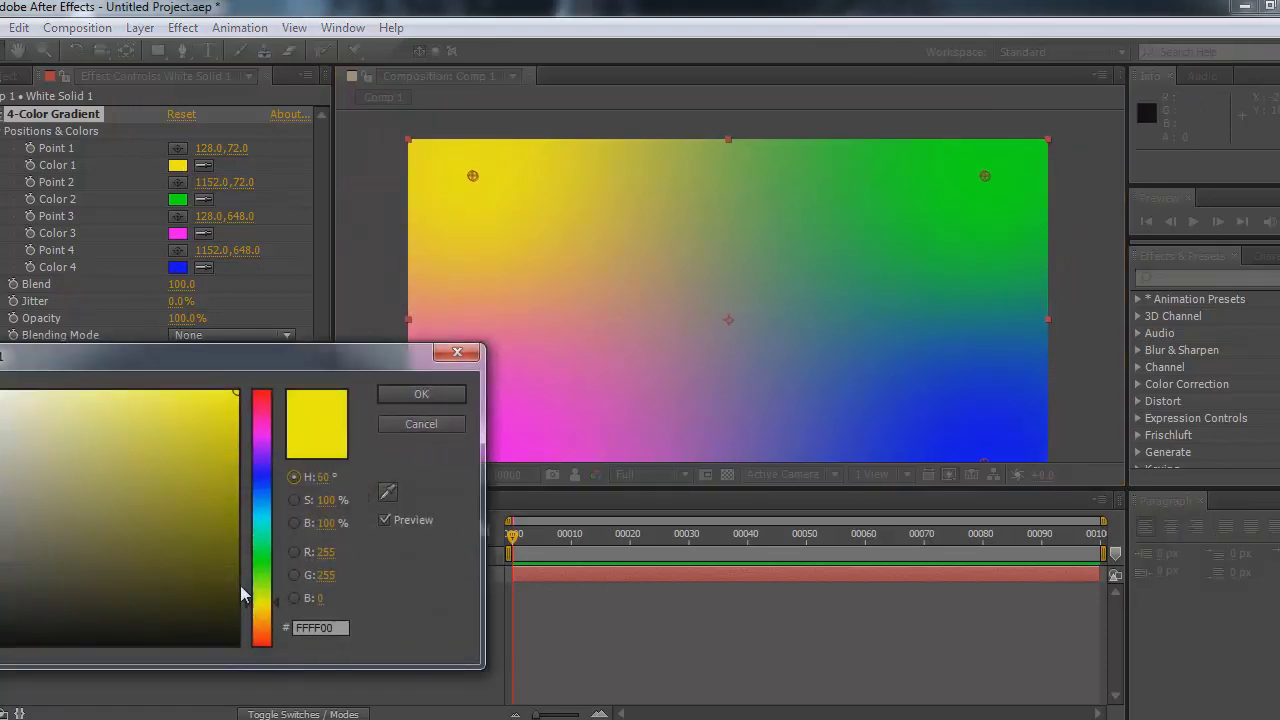
drag(252, 600, 262, 621)
mouse_move(186, 499)
mouse_down()
mouse_move(222, 452)
mouse_move(192, 475)
mouse_up()
click(270, 625)
drag(270, 628, 270, 629)
drag(203, 479, 204, 471)
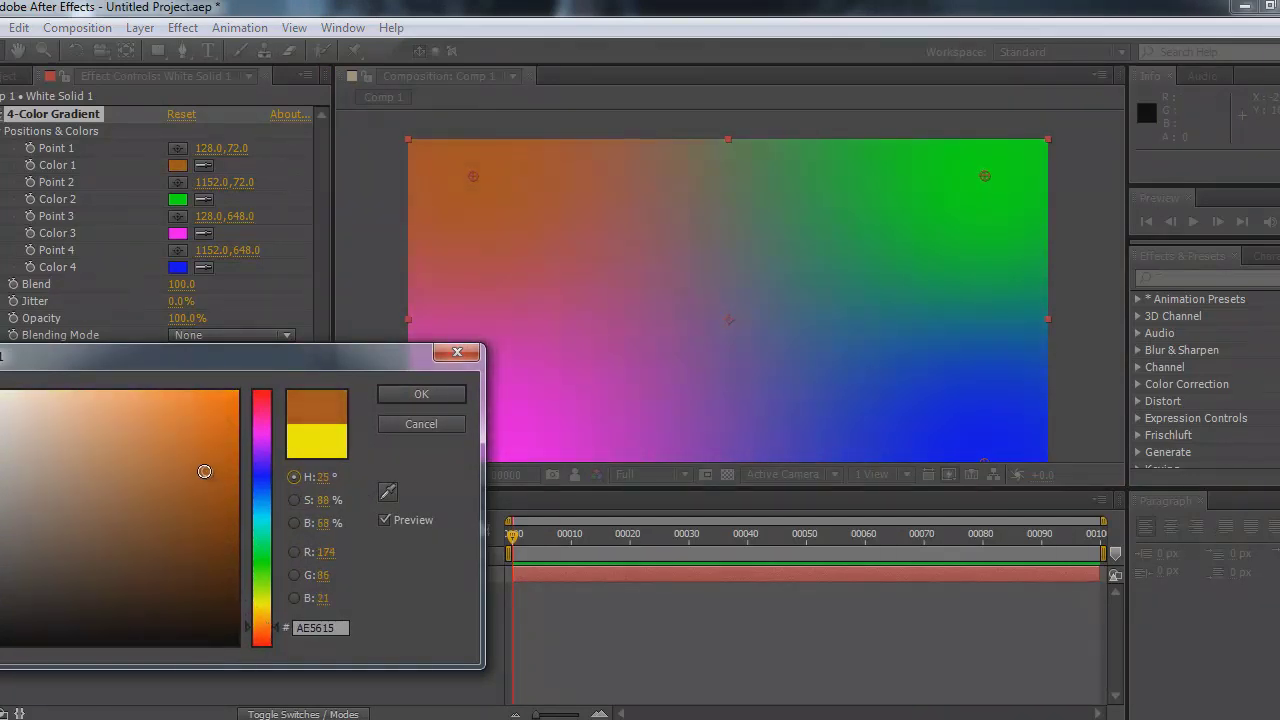
click(407, 395)
Change the gradient's Color 2 to a muted dark yellow
click(178, 199)
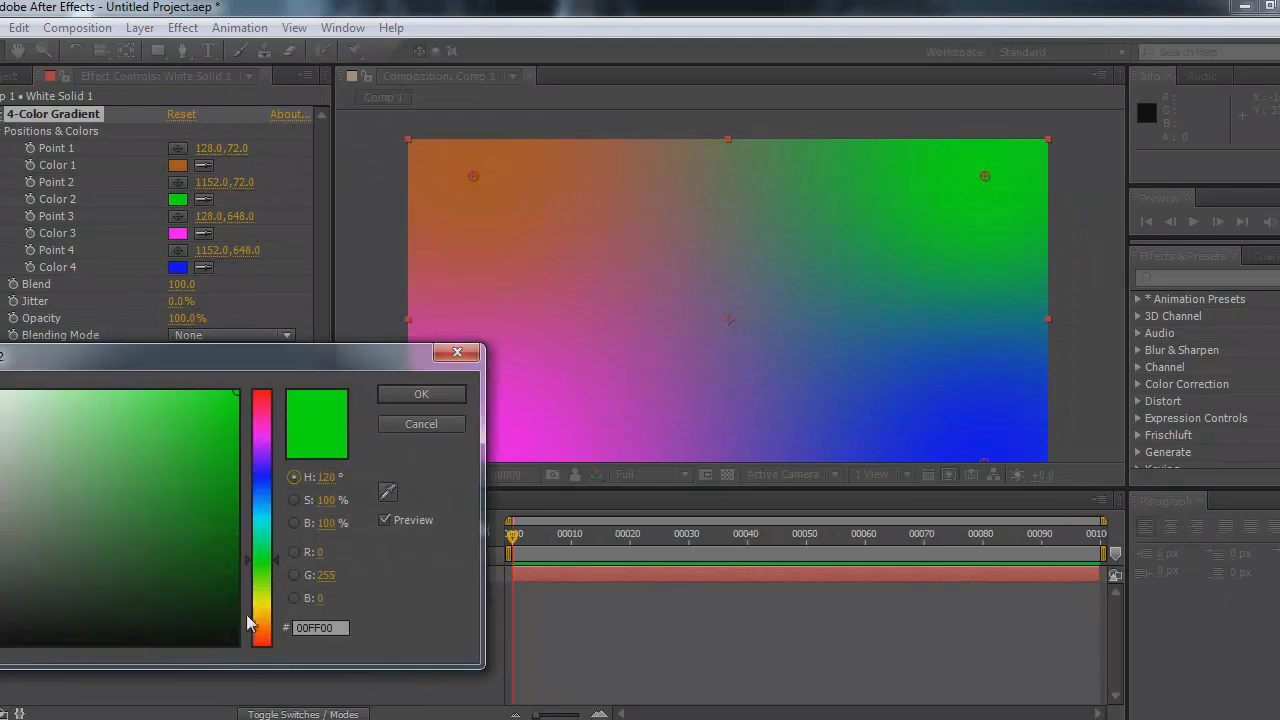
click(265, 604)
drag(190, 477, 192, 458)
click(421, 394)
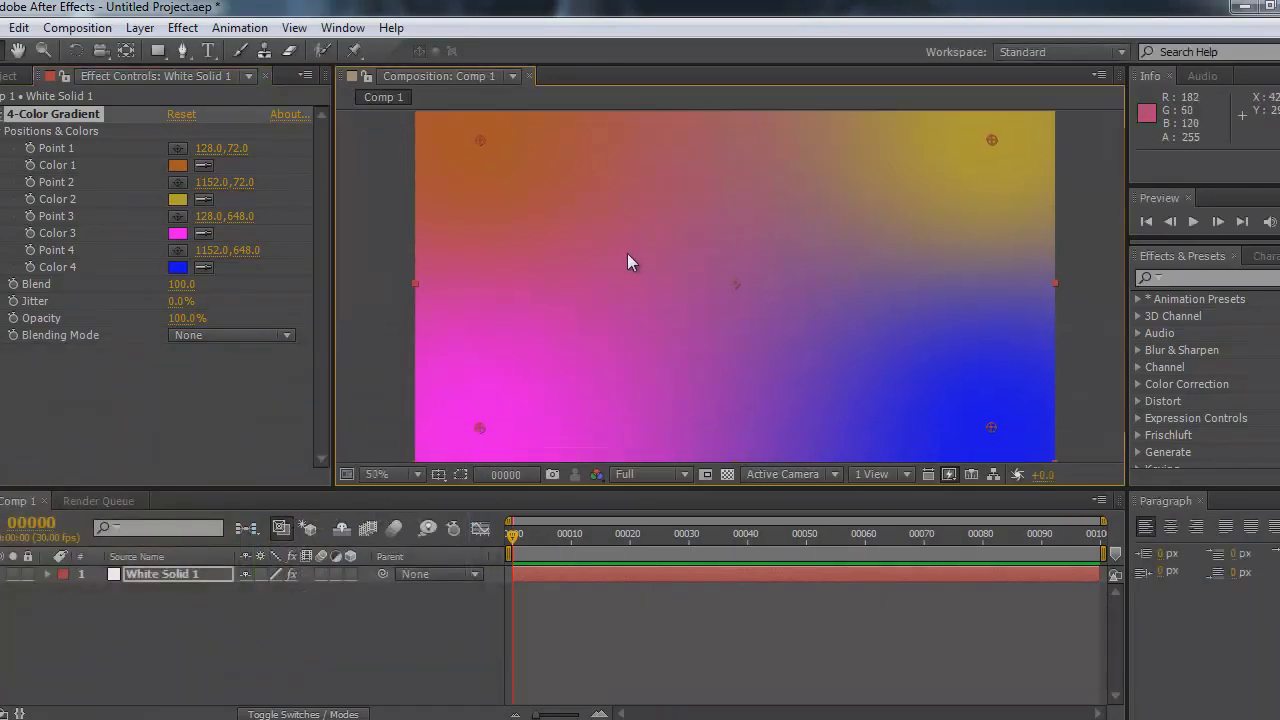
Move gradient Point 2 to about 552, 12, Point 1 to about 4, 144 and Point 3 to about 668, 800
scroll(627, 253, down, 1)
drag(860, 213, 710, 197)
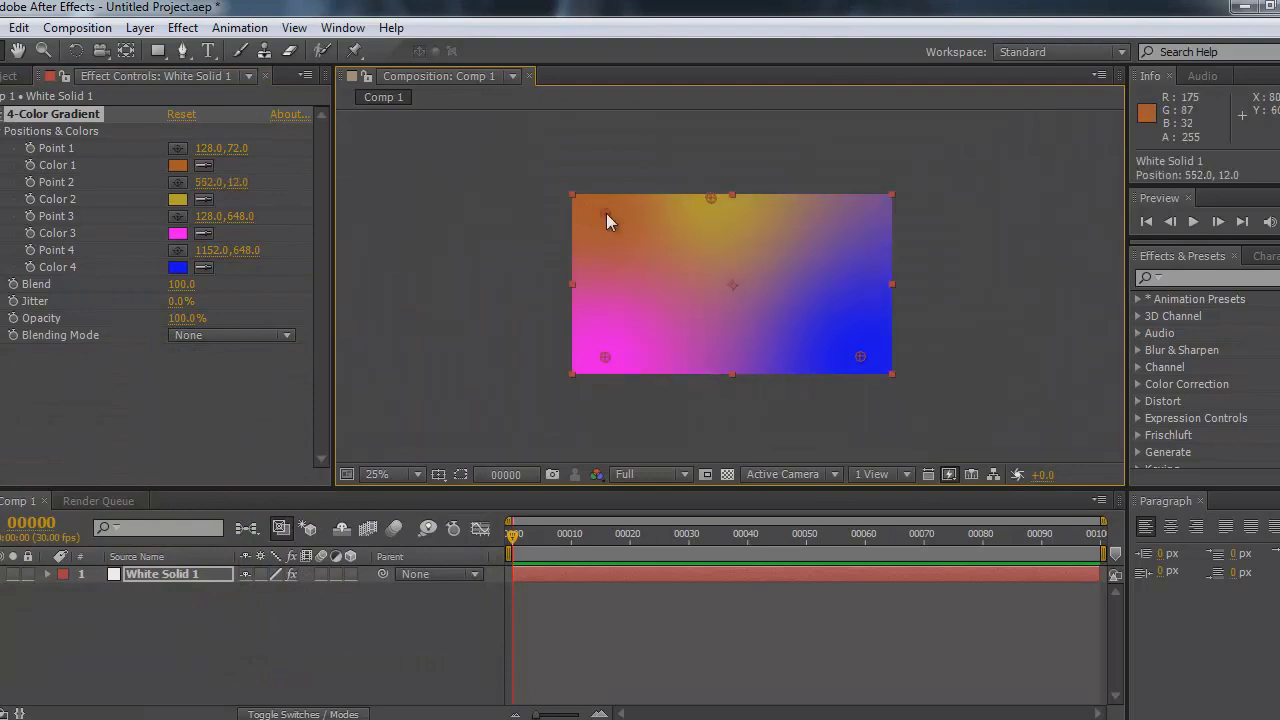
drag(605, 213, 574, 230)
drag(605, 358, 739, 394)
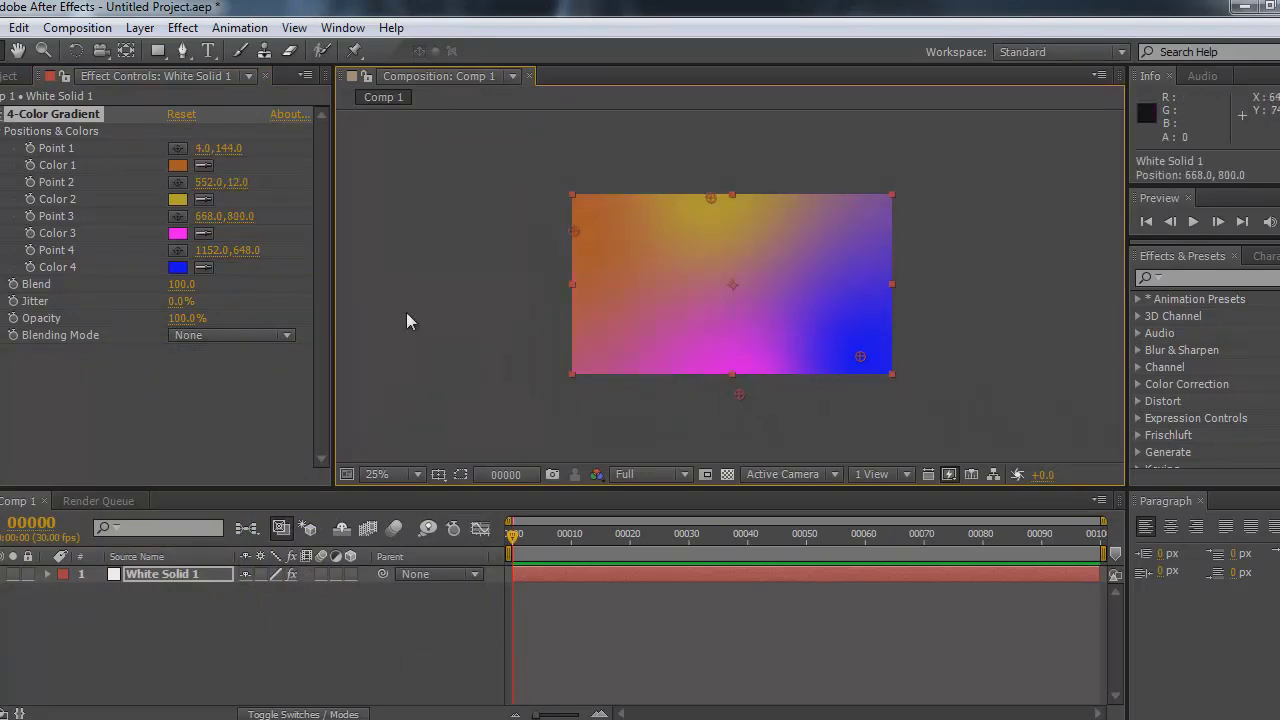
Change the gradient's Color 3 to a desaturated grey-blue
click(177, 234)
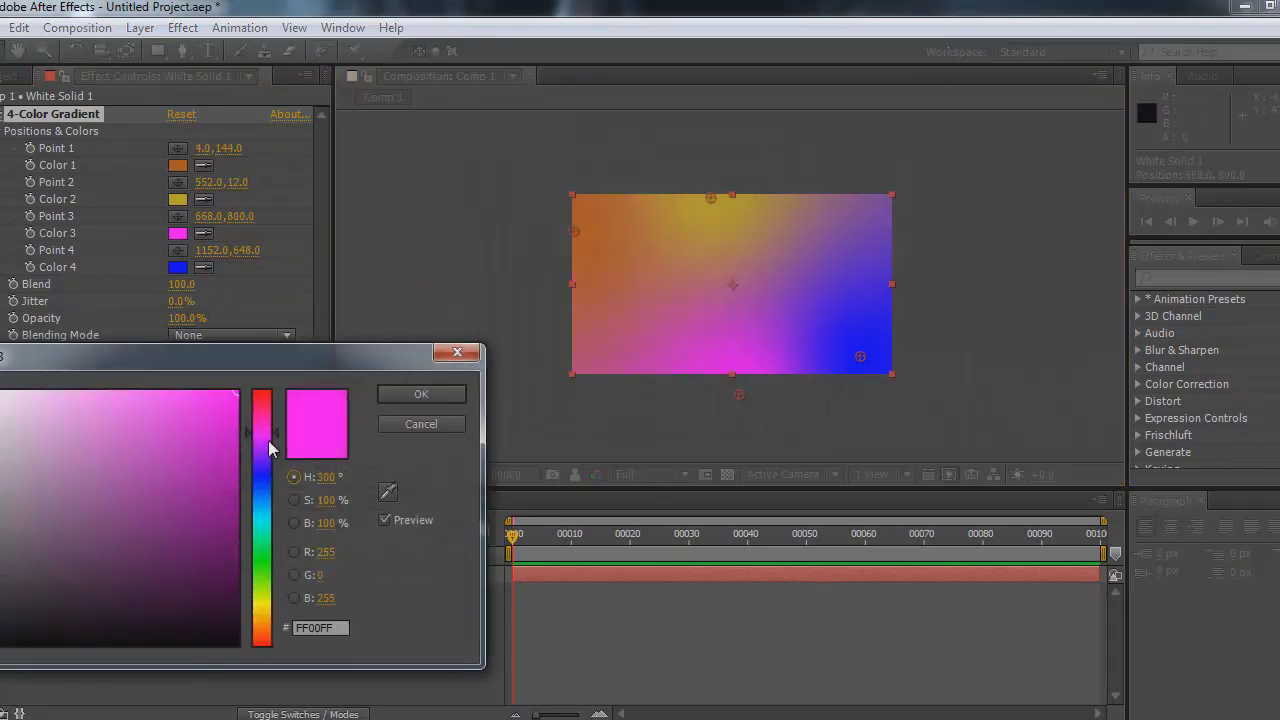
drag(270, 449, 266, 485)
mouse_move(94, 523)
mouse_down()
mouse_move(57, 600)
mouse_move(73, 588)
mouse_move(80, 517)
mouse_move(98, 517)
mouse_move(79, 517)
mouse_up()
click(421, 394)
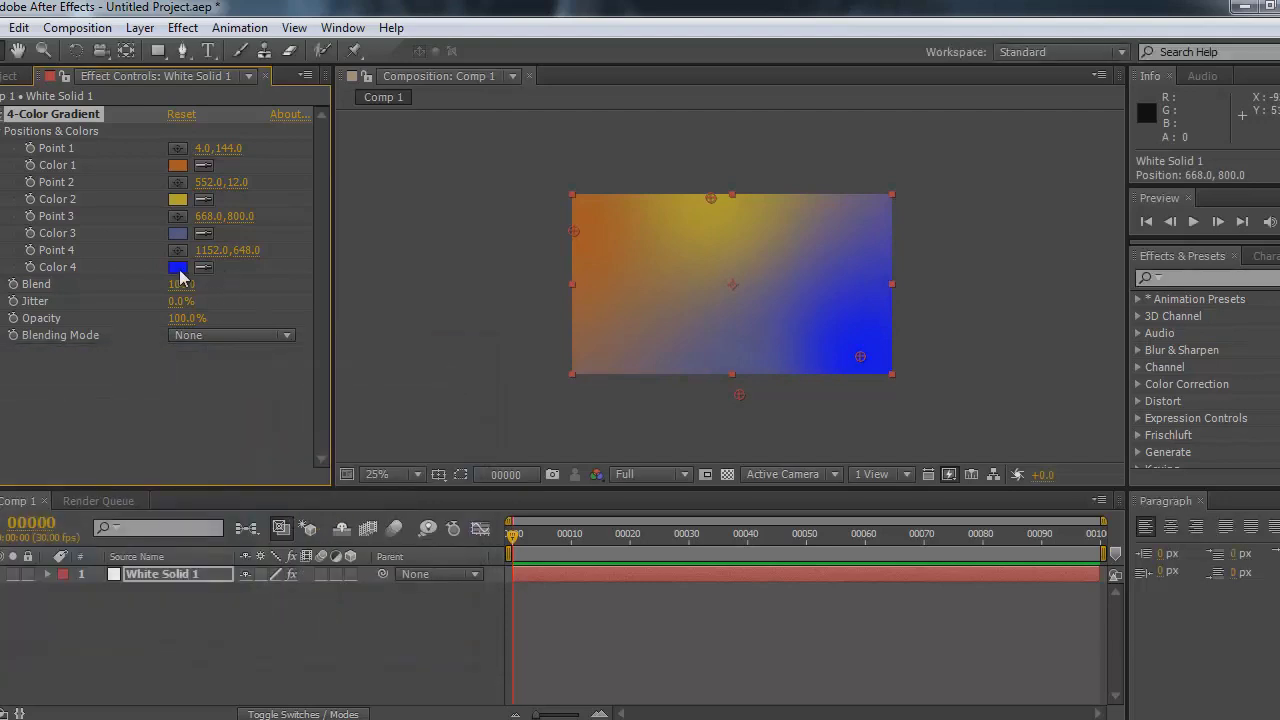
Change the gradient's Color 4 to the dark blue 1F3680
click(178, 268)
mouse_move(181, 488)
mouse_down()
mouse_move(176, 505)
mouse_move(160, 494)
mouse_move(193, 479)
mouse_move(259, 498)
mouse_move(189, 480)
mouse_move(132, 525)
mouse_move(178, 515)
mouse_up()
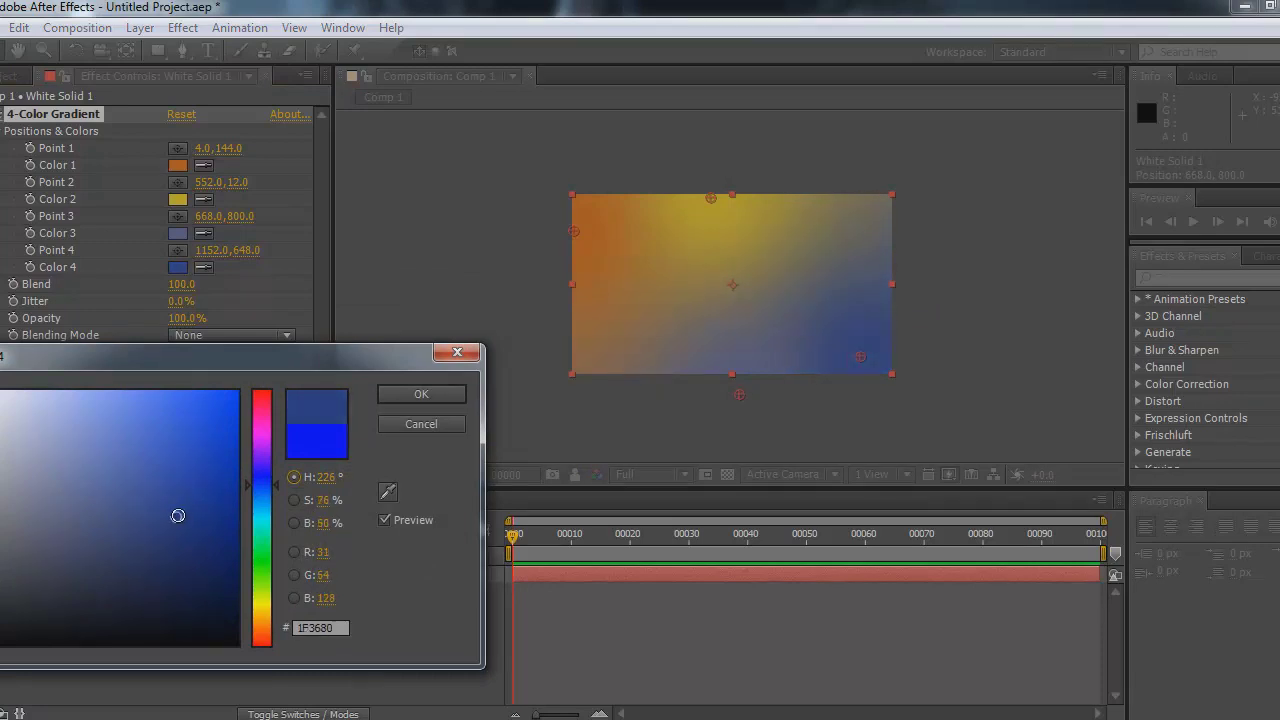
click(421, 394)
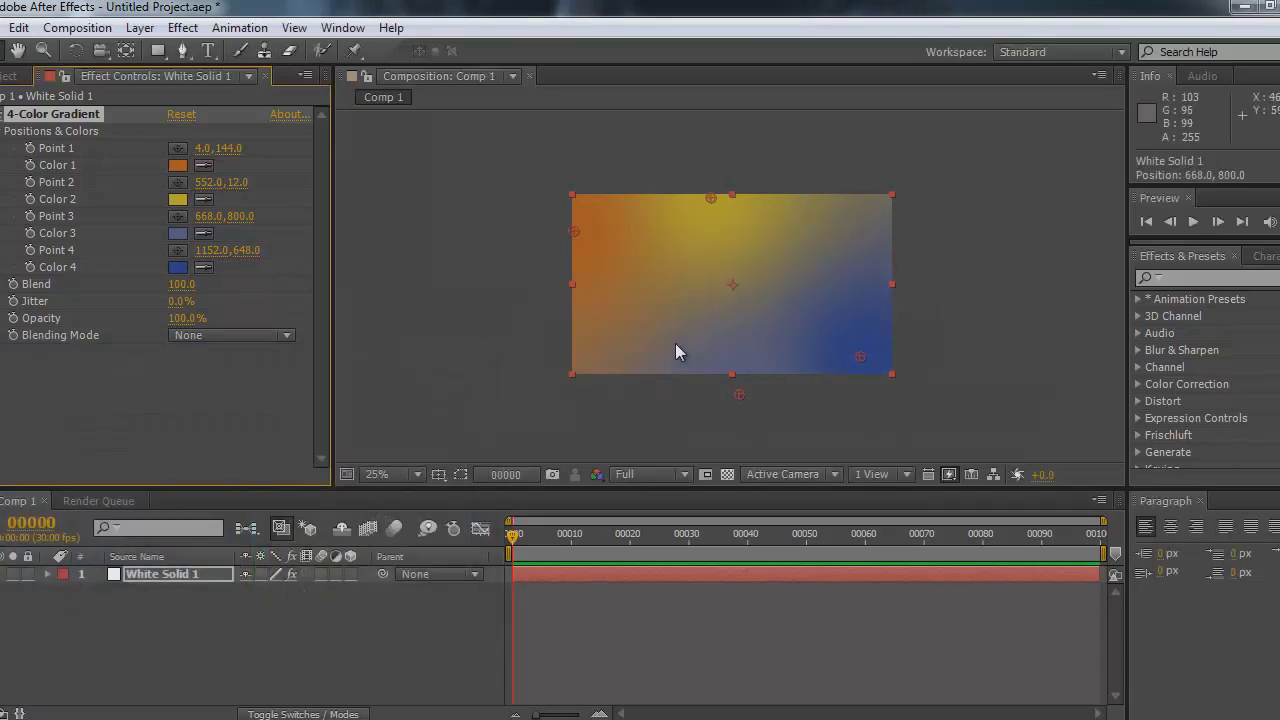
Reposition gradient Point 1 to about -8, 184, Point 2 to about 492, -36 and Point 4 to about 1288, 696
drag(575, 232, 608, 229)
drag(711, 197, 724, 187)
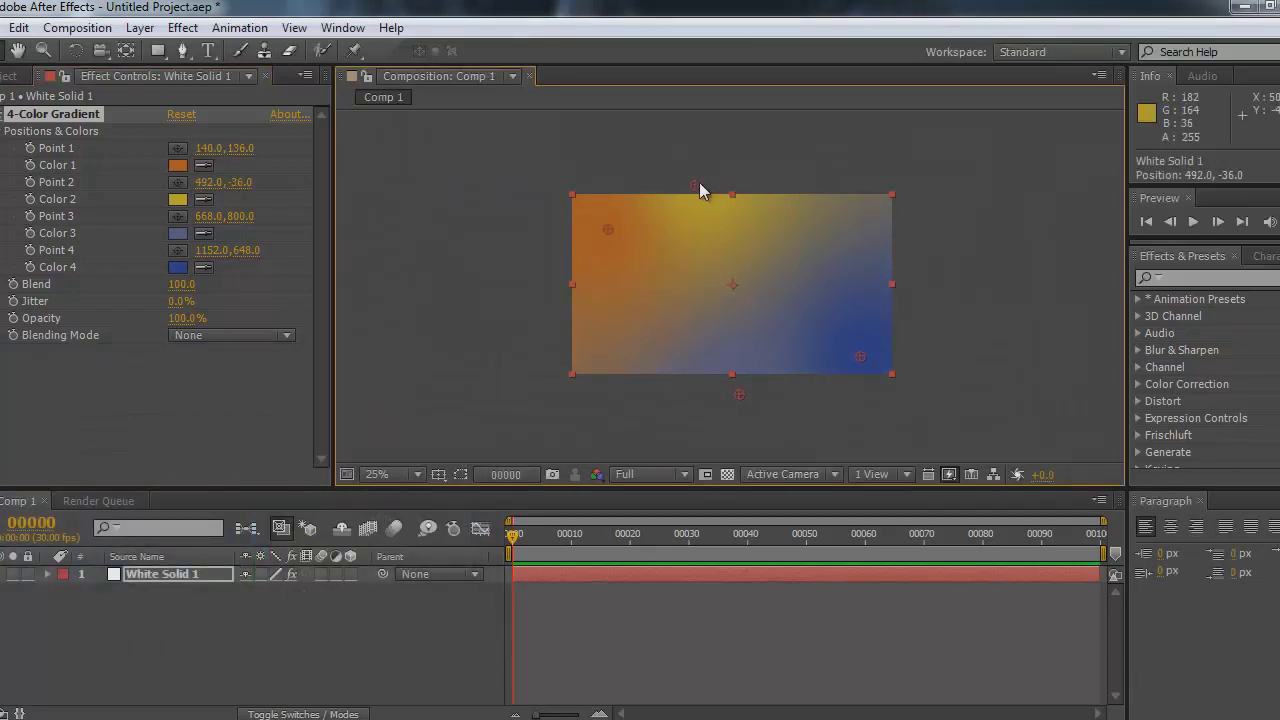
drag(635, 281, 625, 287)
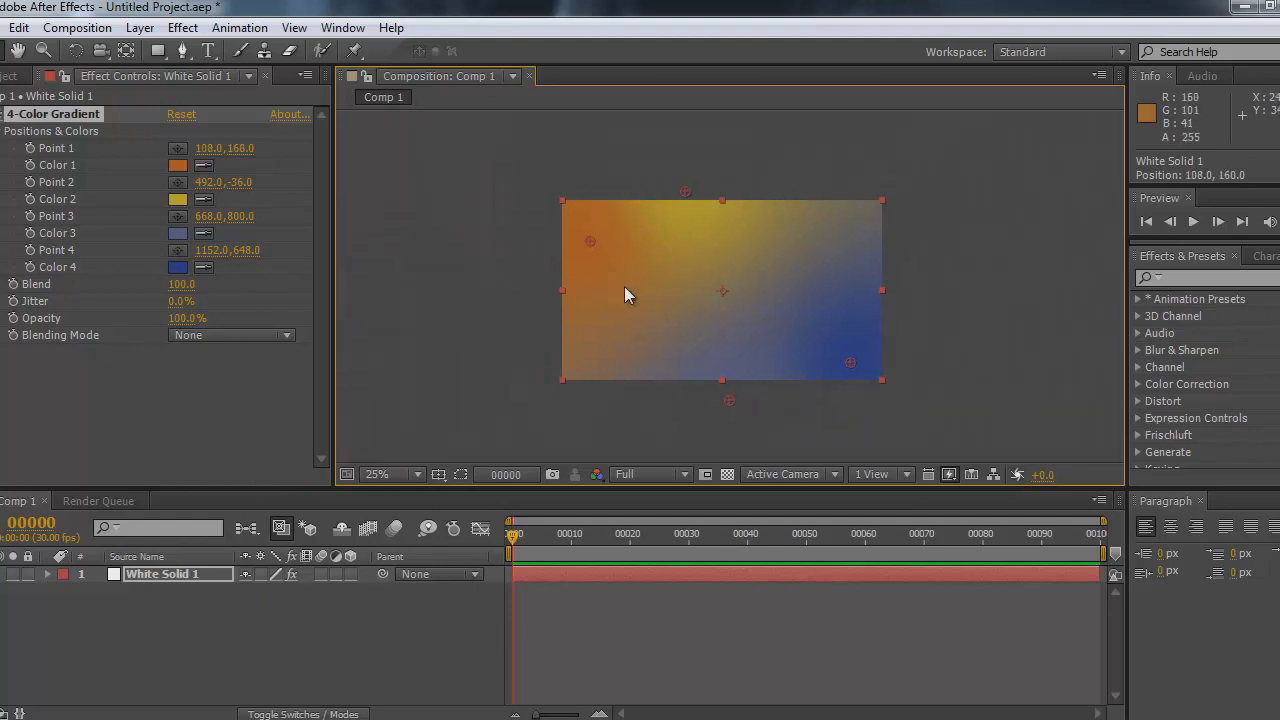
drag(851, 362, 883, 376)
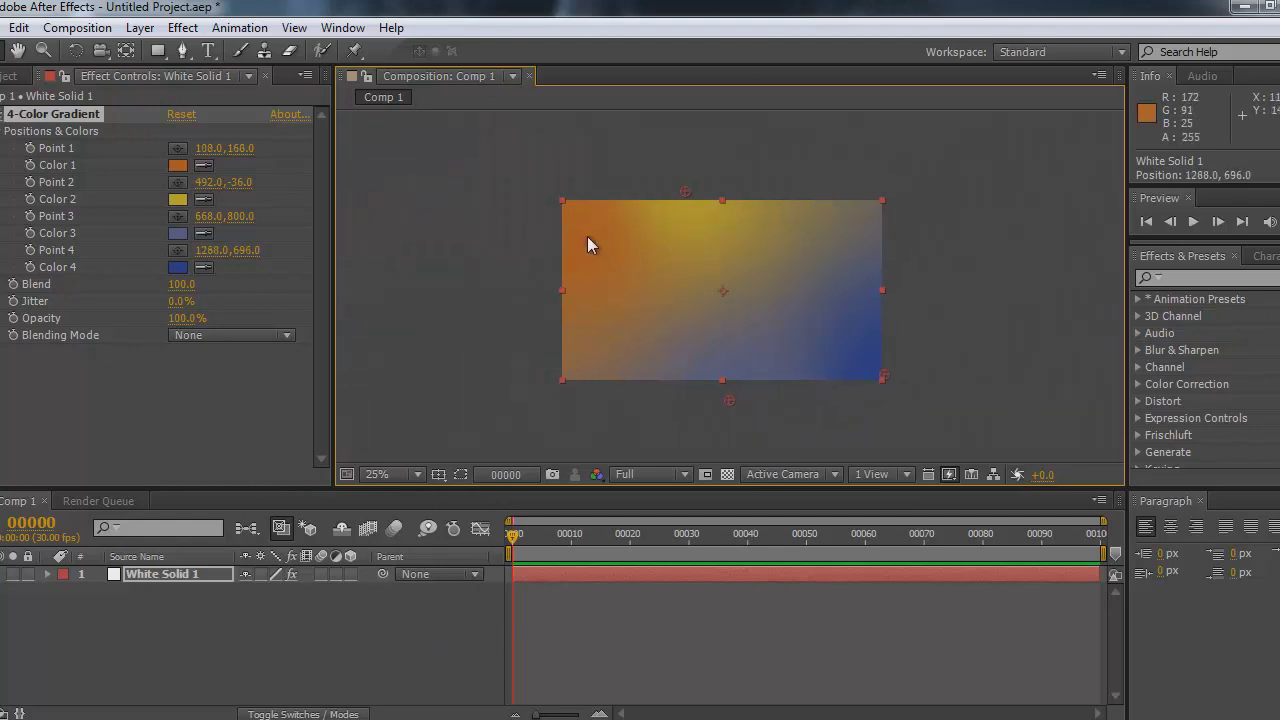
drag(588, 238, 561, 246)
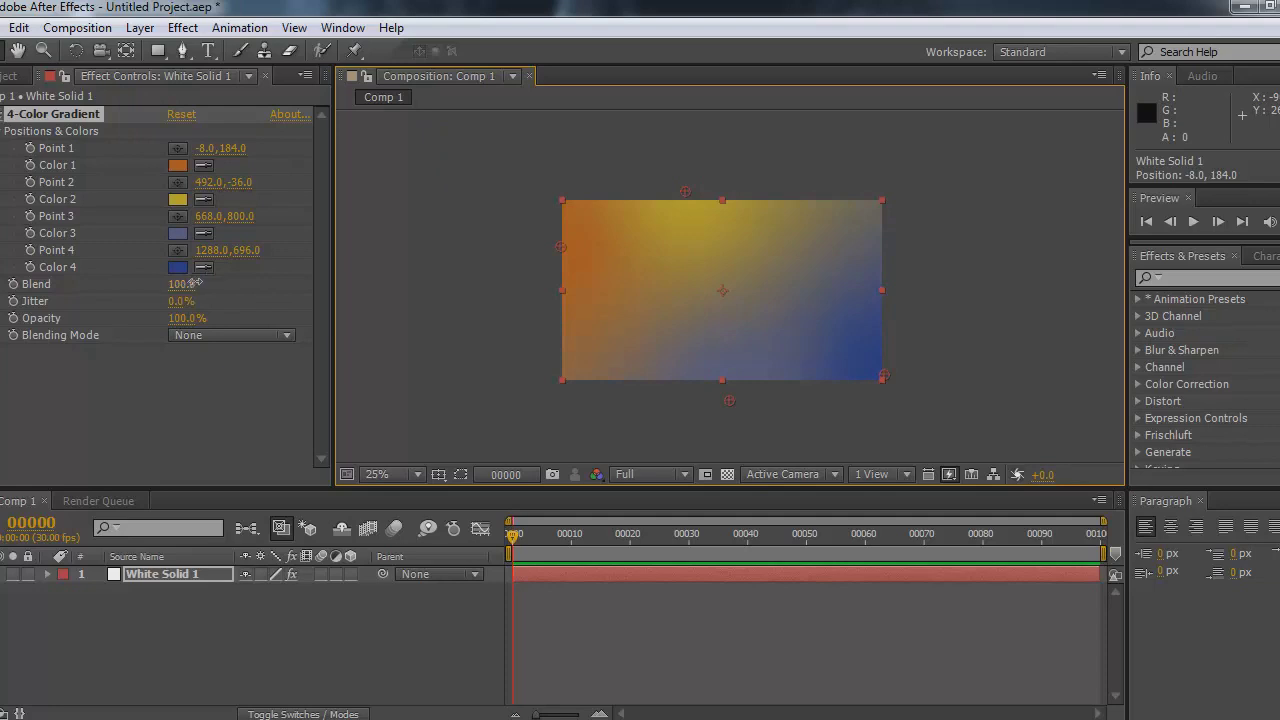
Set the gradient's Blend to 250
drag(181, 284, 209, 282)
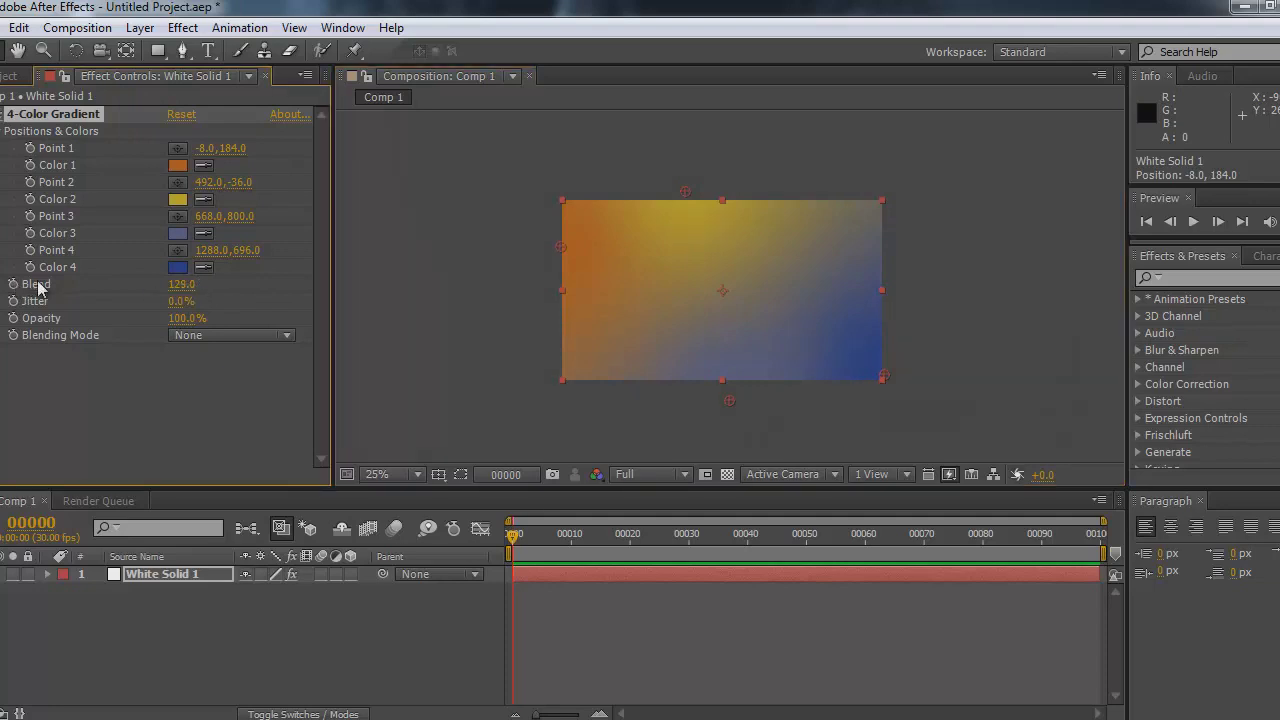
click(180, 284)
text(250)
key(Return)
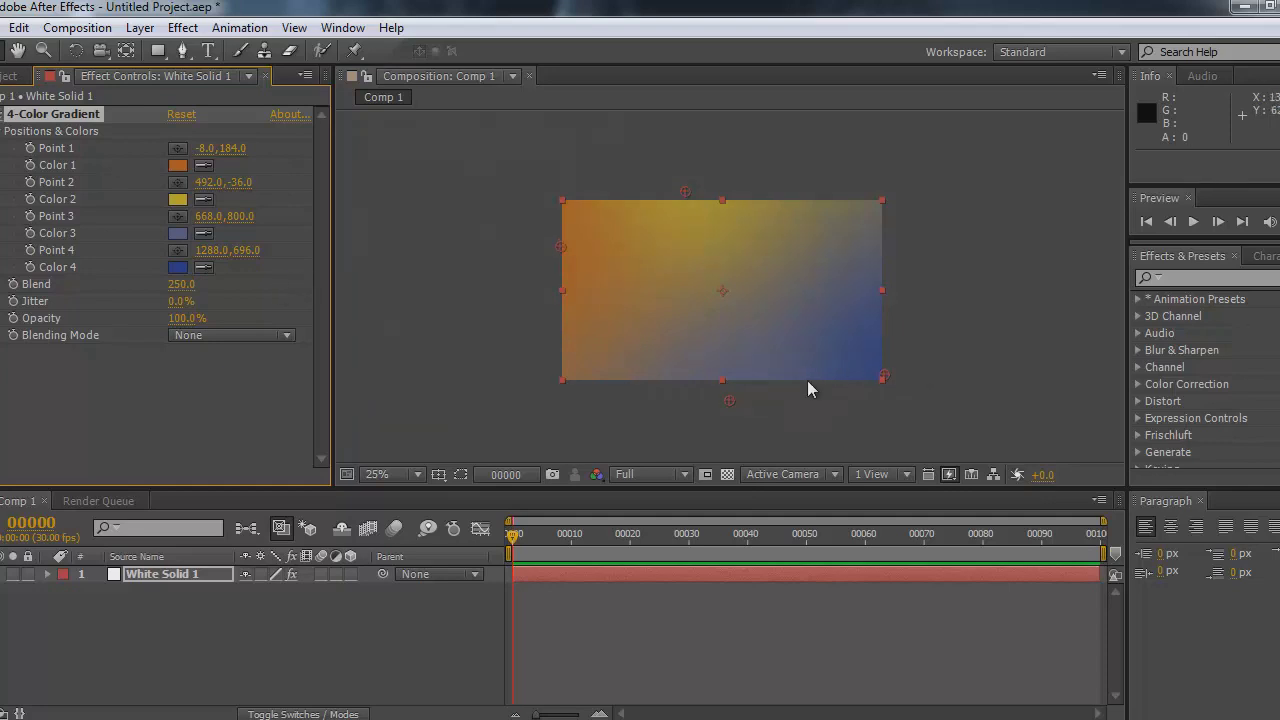
Move Point 3 to about 540, 916, Point 4 to about 1428, 736 and Point 2 to about 460, -172, outside the frame
drag(729, 401, 697, 428)
drag(886, 378, 895, 381)
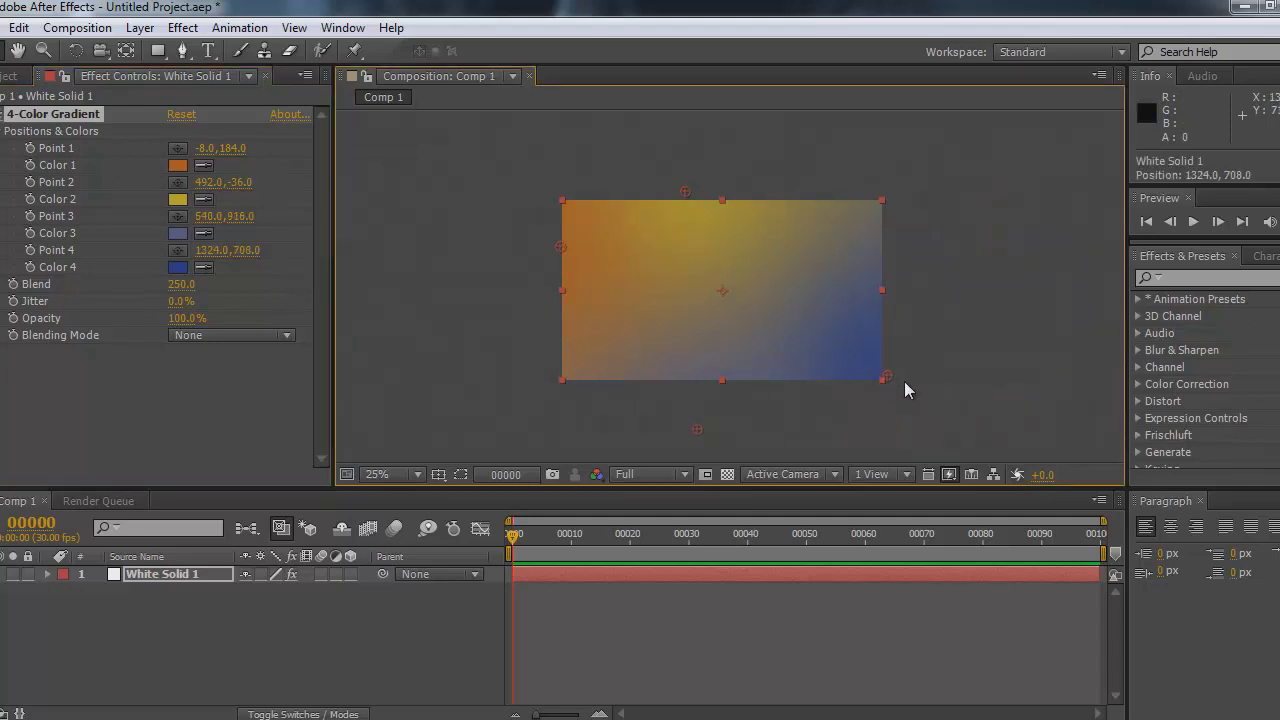
drag(682, 187, 676, 160)
Add a second white 1280 × 720 px solid layer above the gradient solid
click(140, 27)
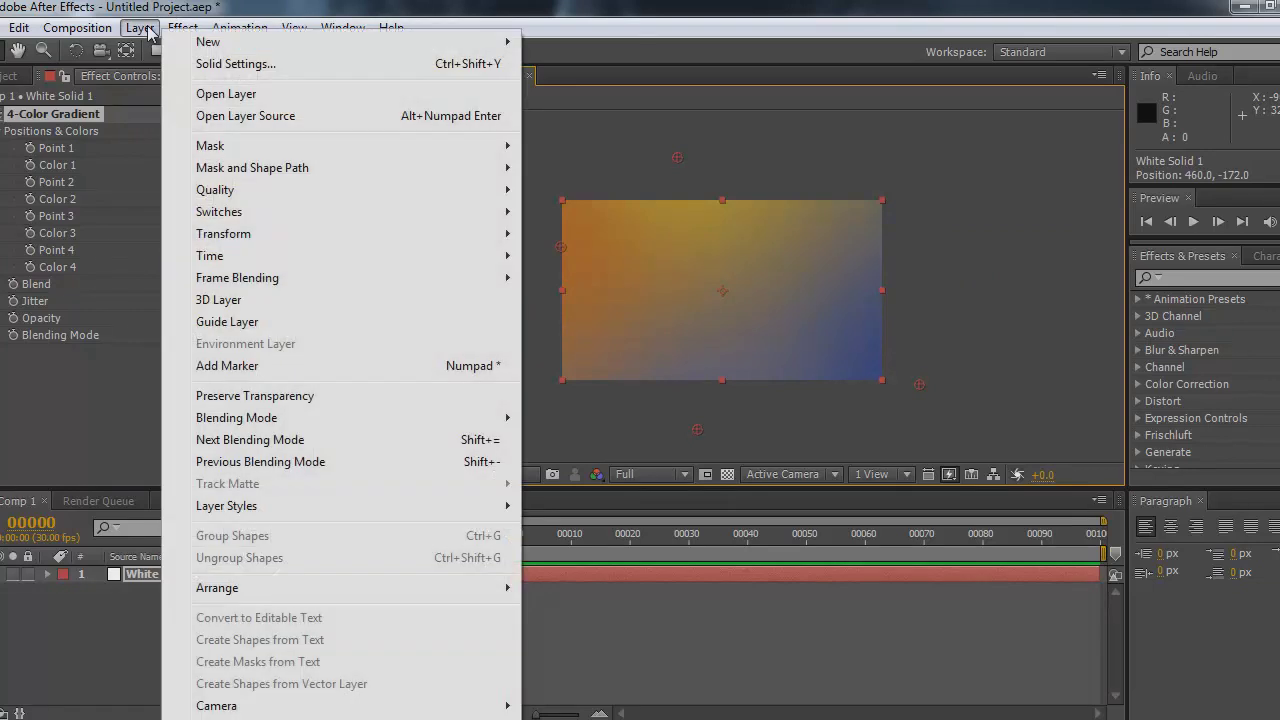
mouse_move(206, 41)
click(635, 63)
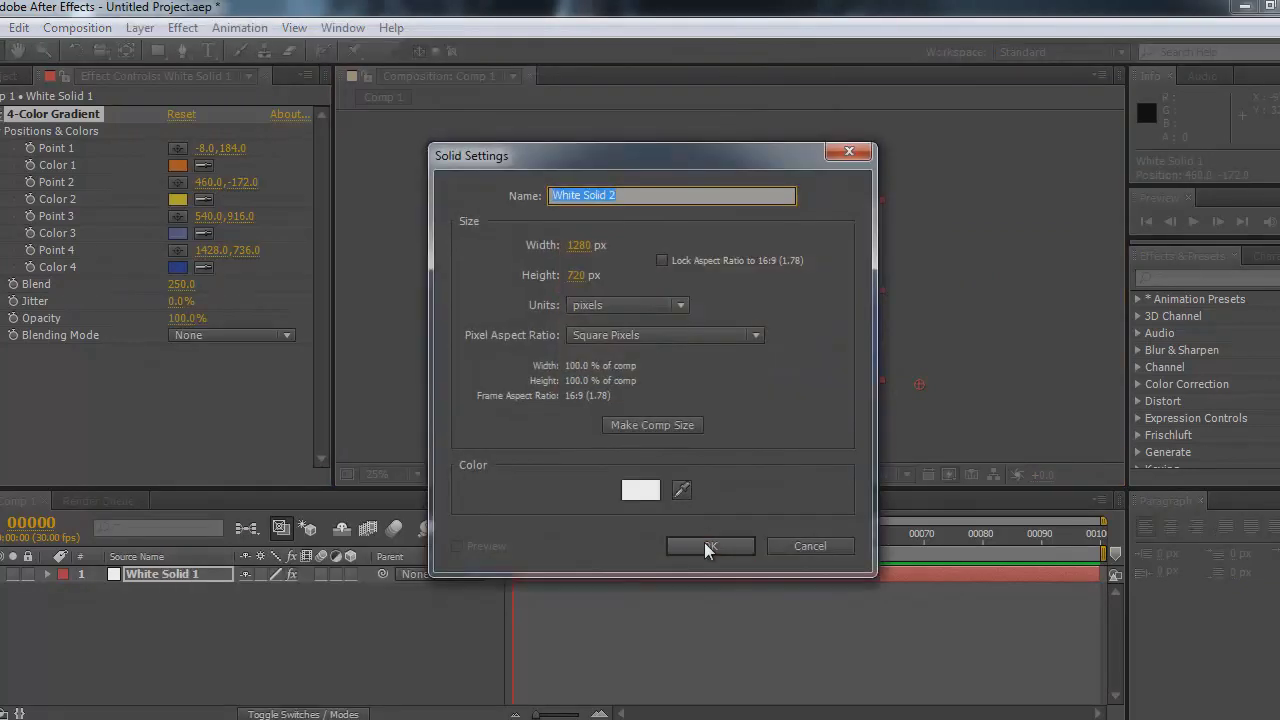
click(688, 543)
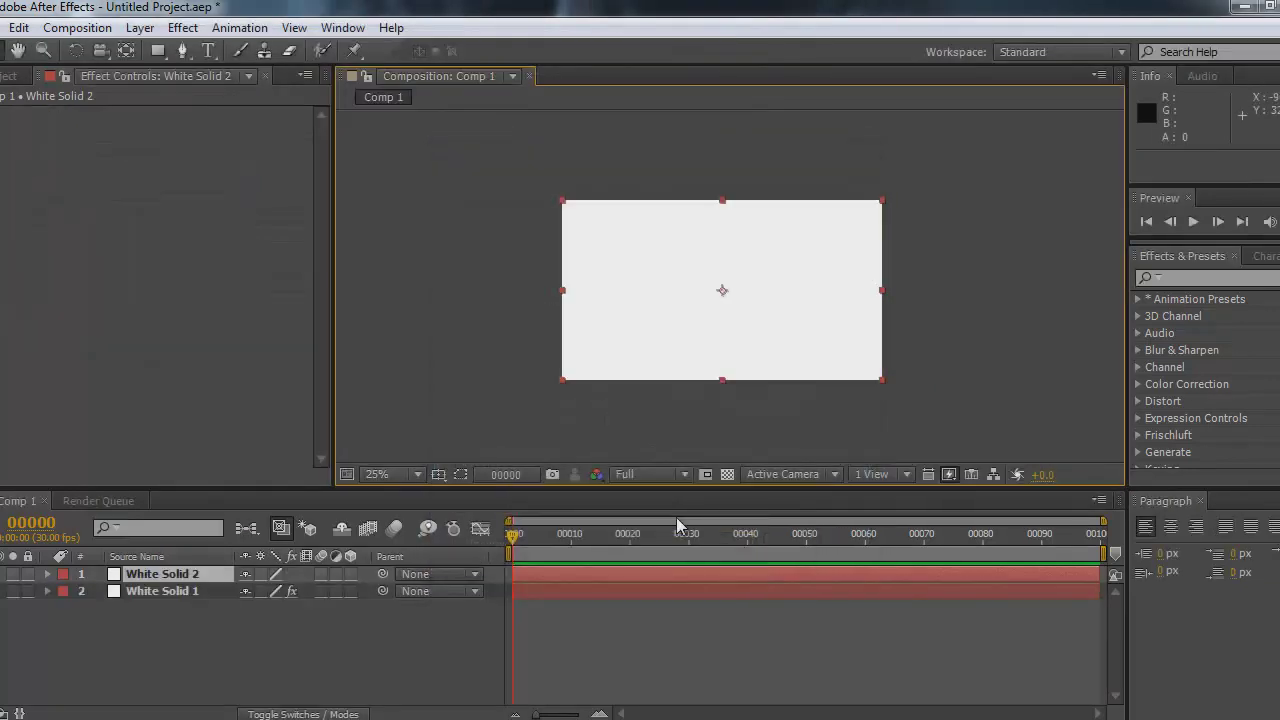
Recolor the new top solid to the very dark blue 13172A in its solid settings
click(140, 27)
click(215, 64)
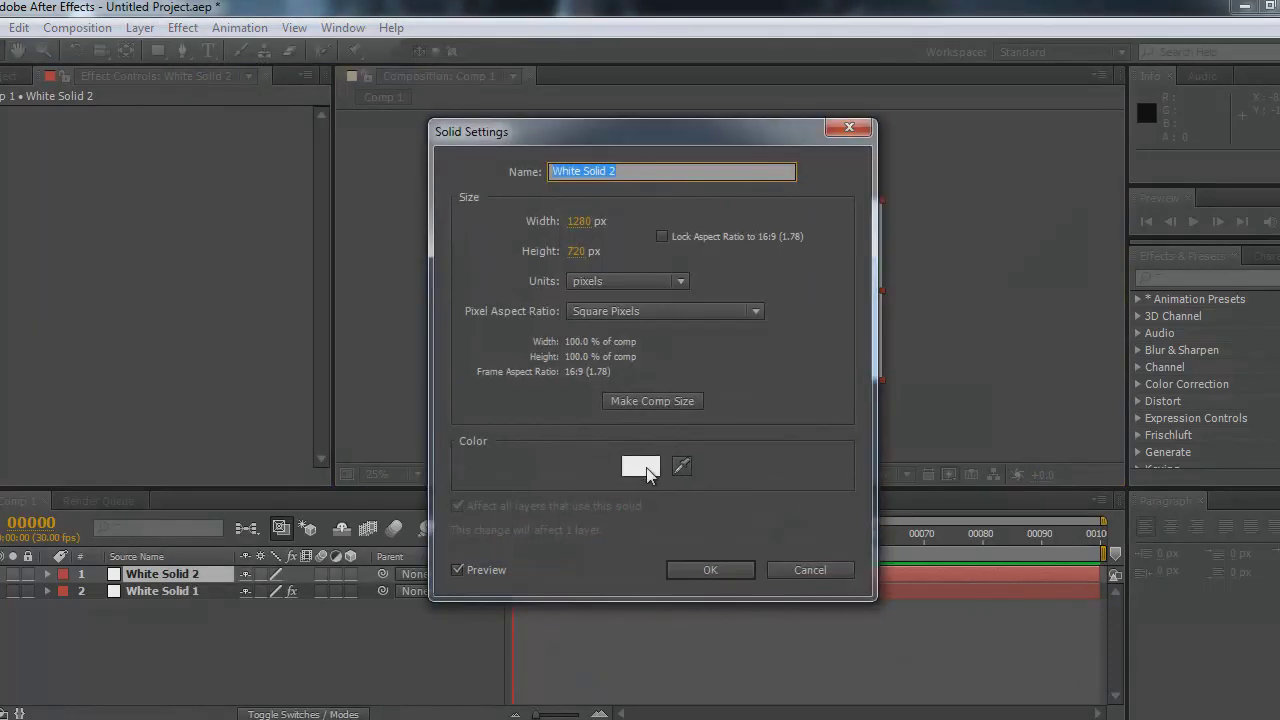
click(646, 466)
drag(470, 333, 960, 228)
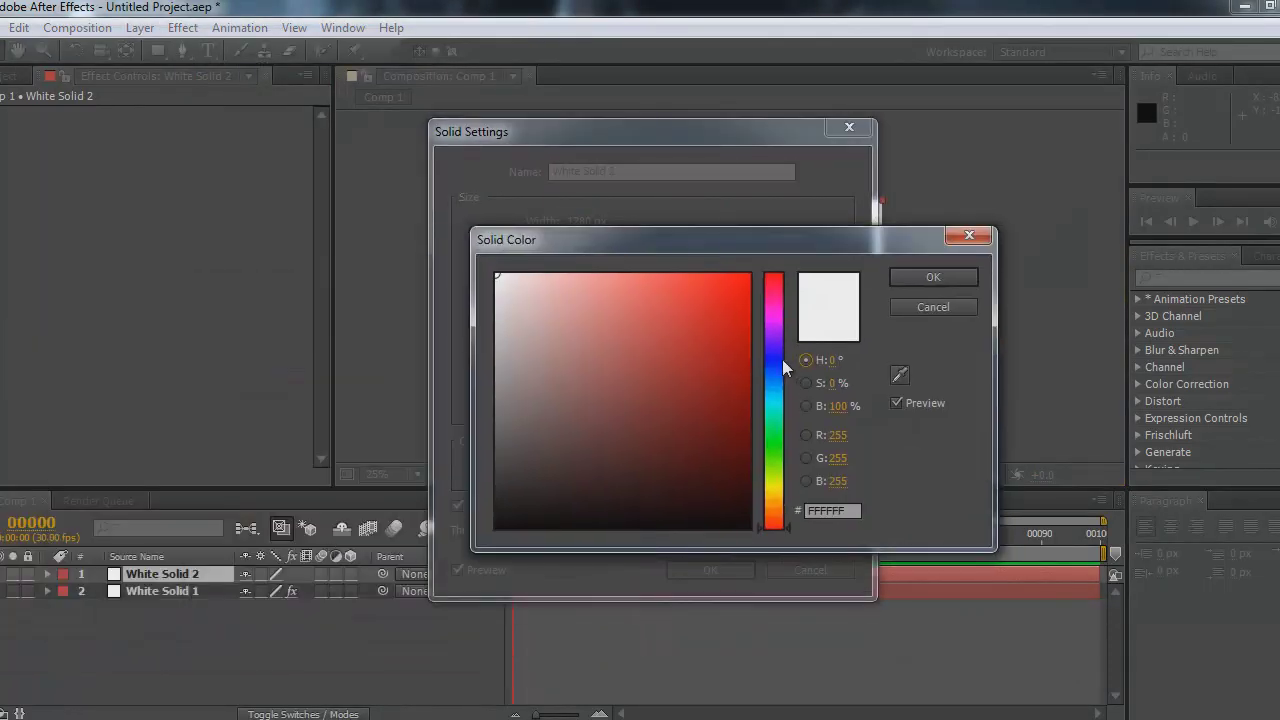
click(776, 360)
click(696, 465)
drag(692, 483, 622, 483)
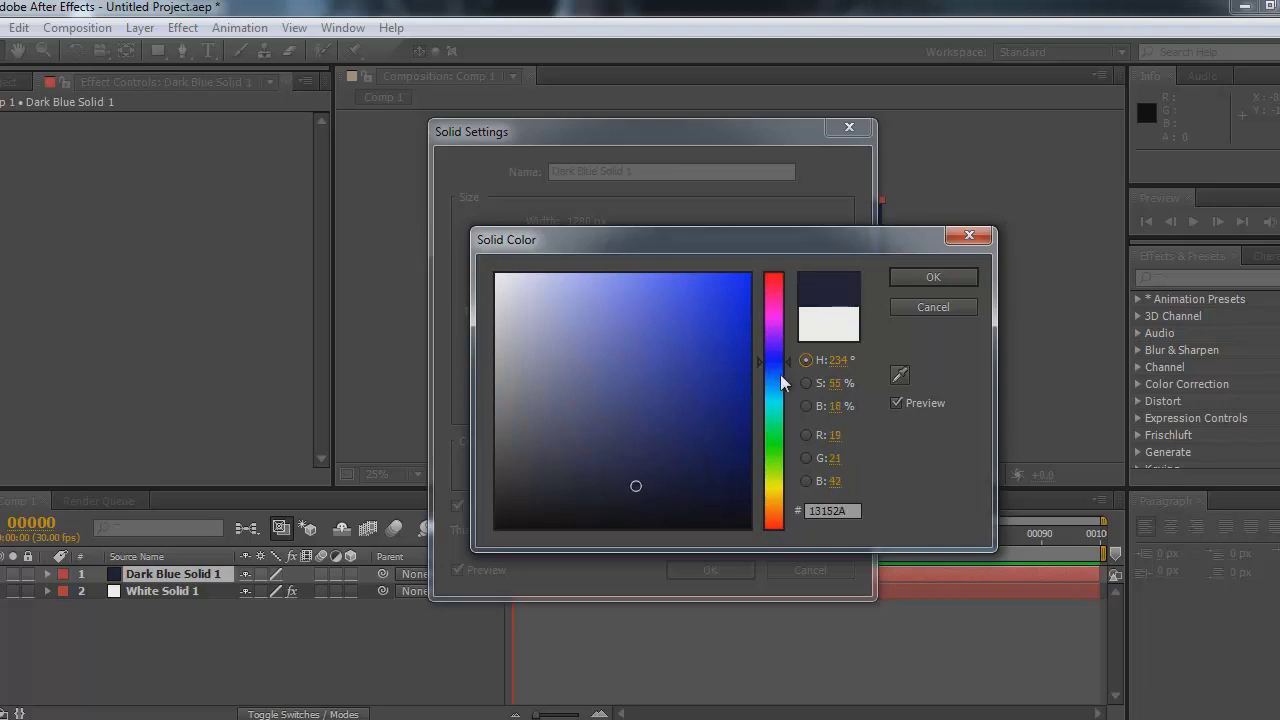
drag(780, 374, 786, 365)
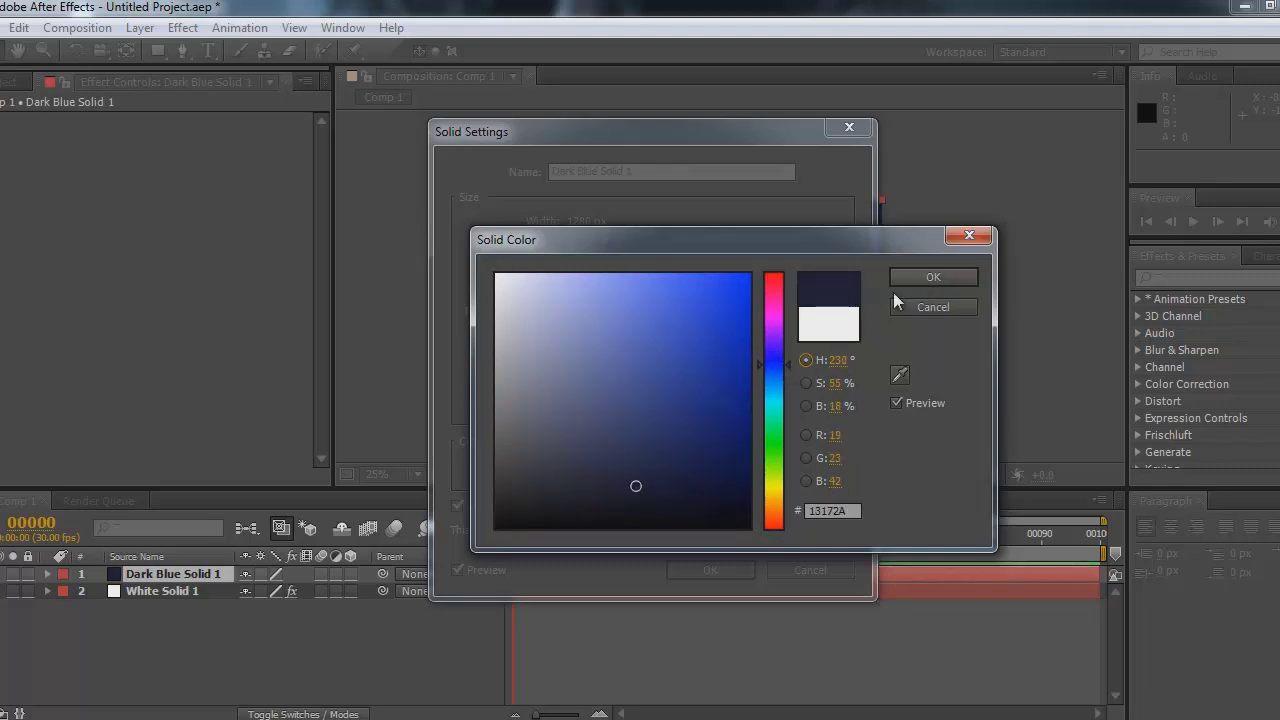
click(931, 279)
click(698, 569)
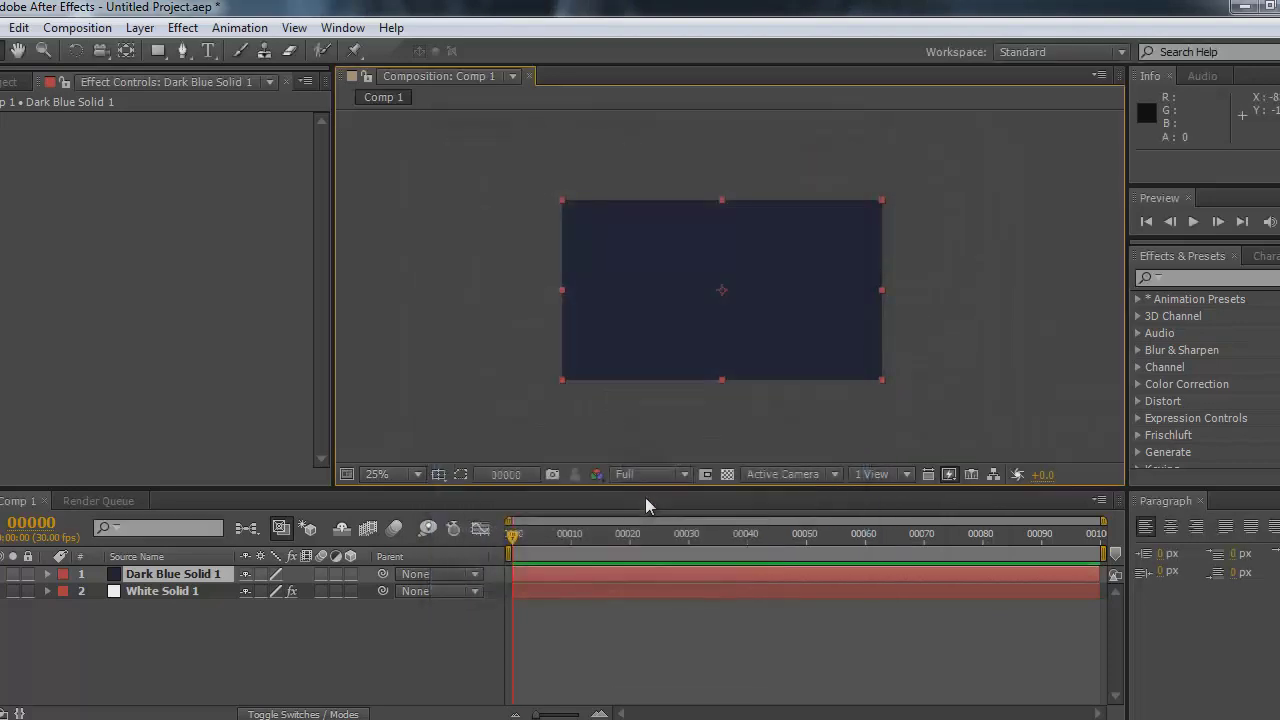
Draw a closed, curved ten-point mask with the Pen tool on the dark blue solid, just inside the frame edges
click(182, 50)
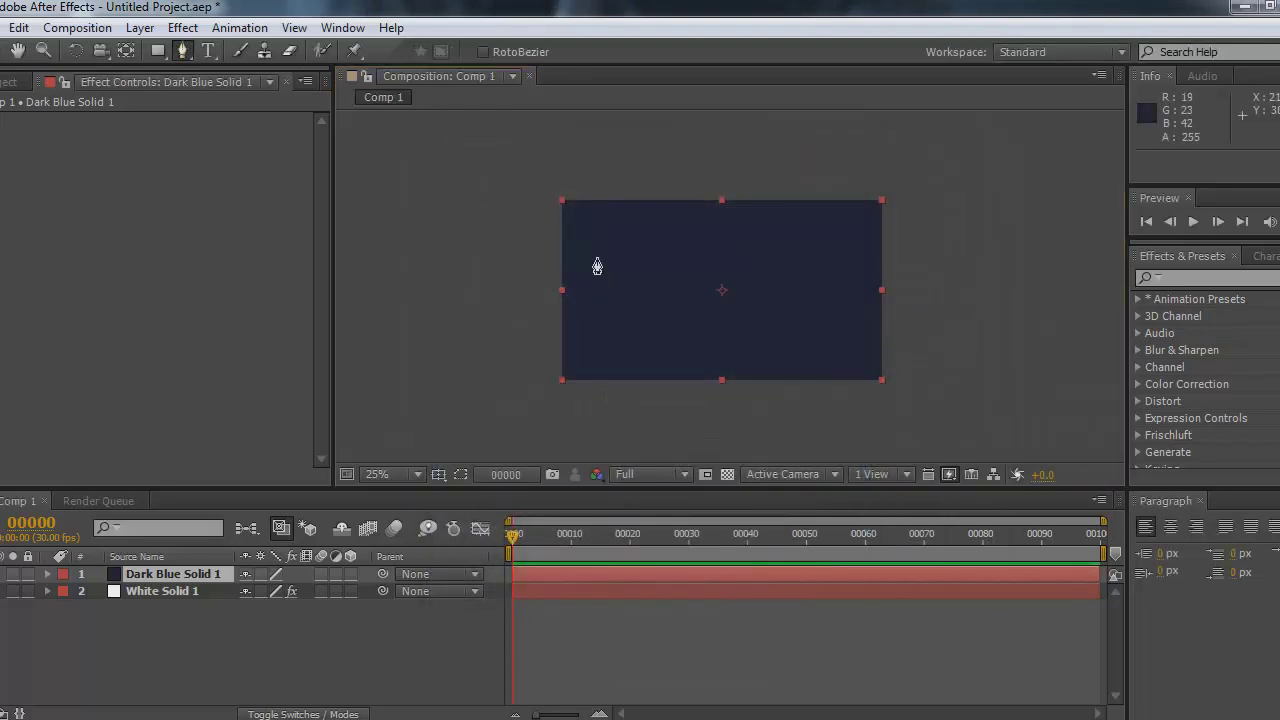
click(611, 218)
click(591, 253)
click(589, 313)
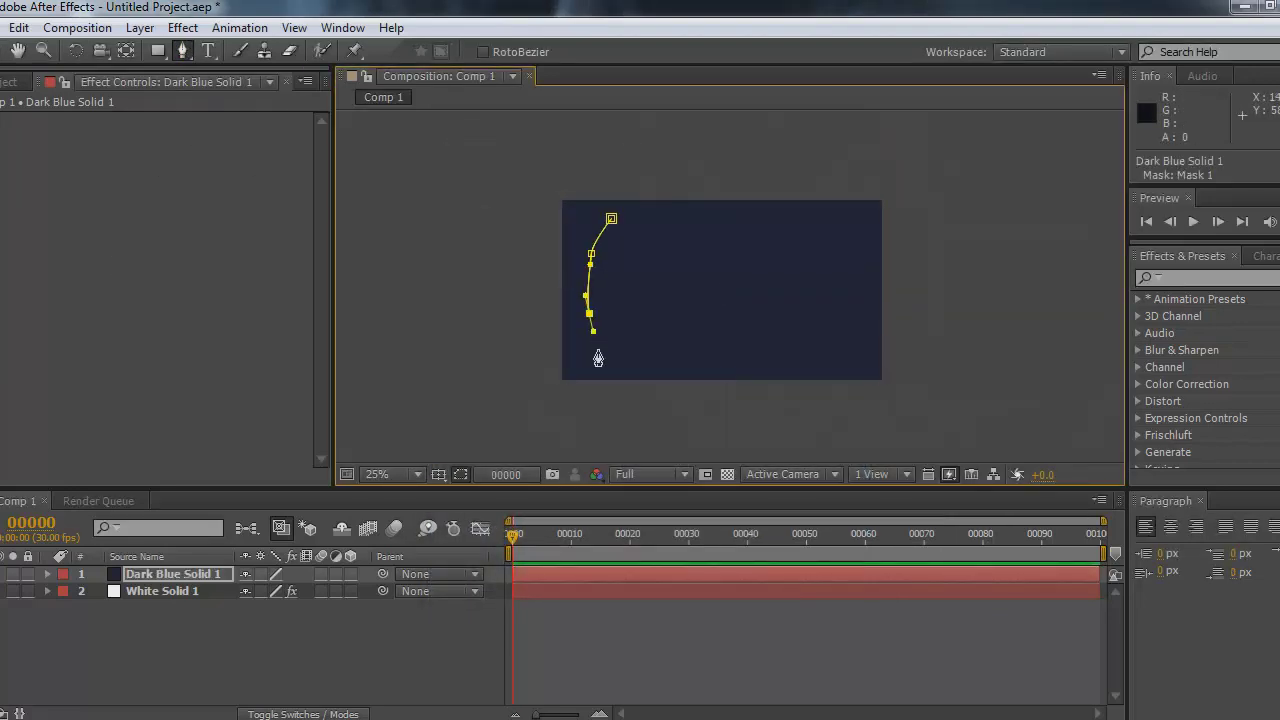
drag(614, 355, 638, 355)
drag(722, 347, 866, 292)
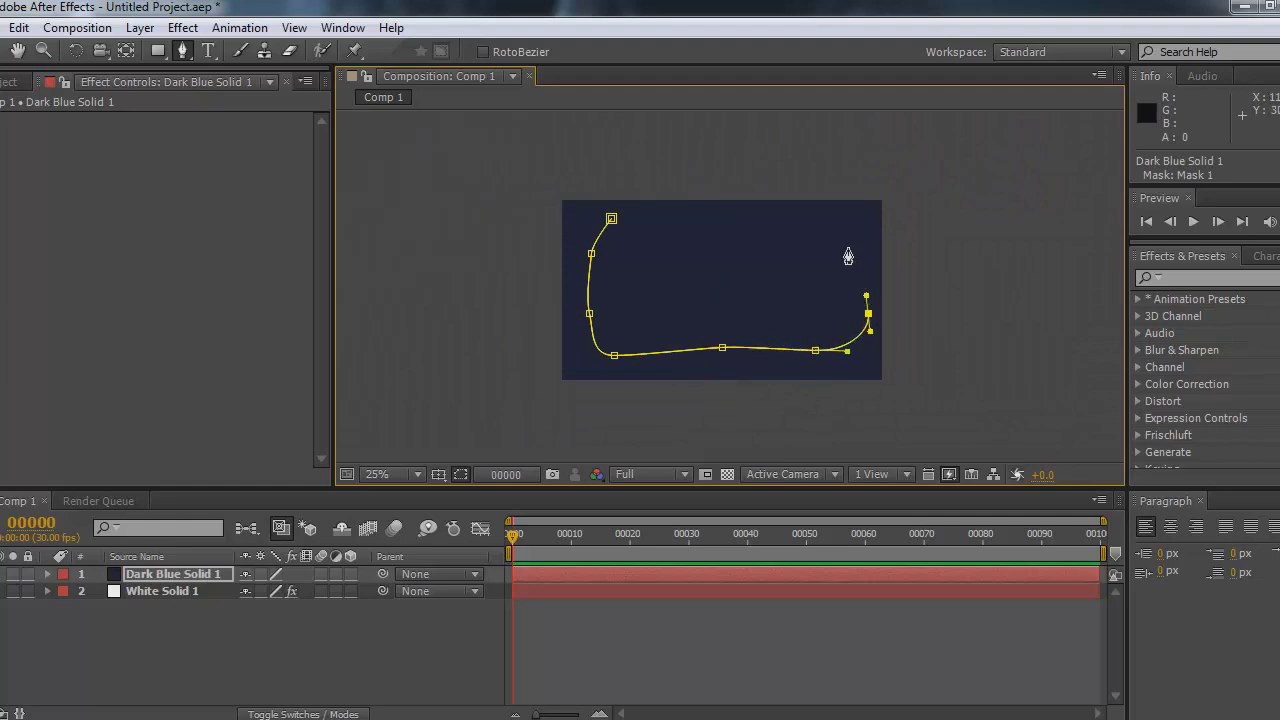
drag(842, 240, 796, 211)
drag(701, 228, 684, 228)
click(611, 218)
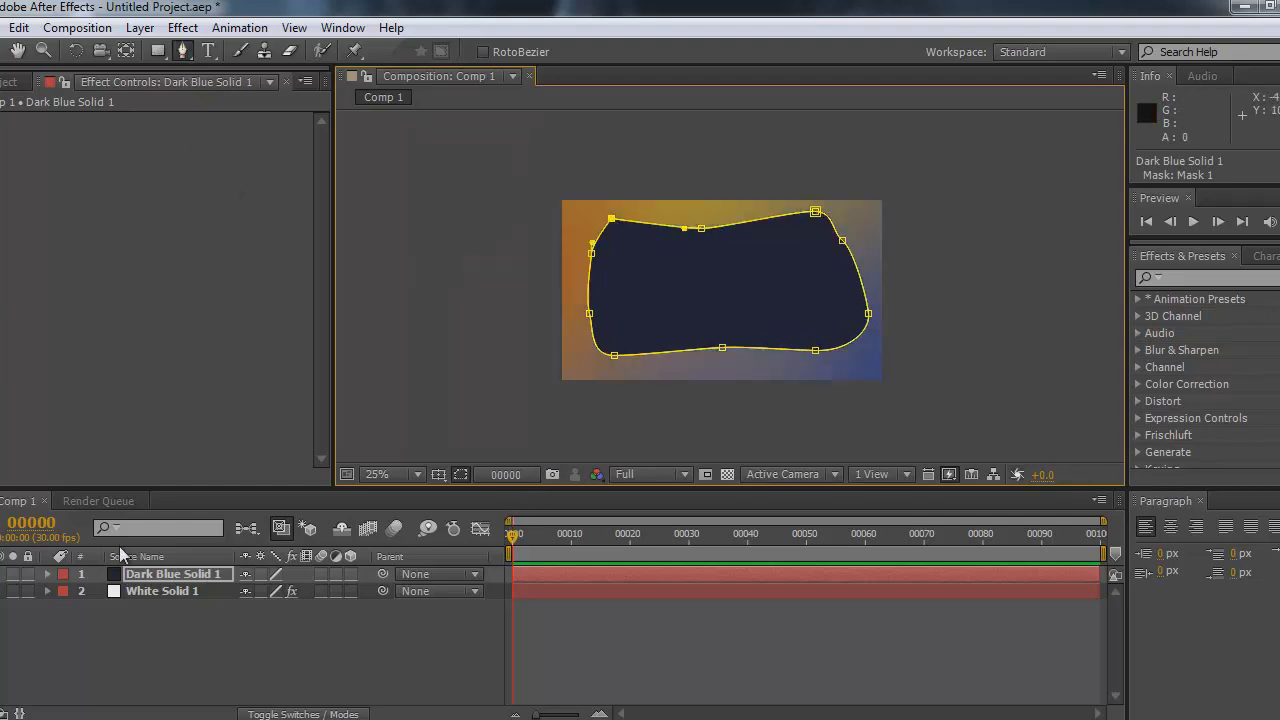
Set the dark blue solid's Mask Feather to 250 pixels and its mask mode to Subtract
click(47, 574)
click(64, 591)
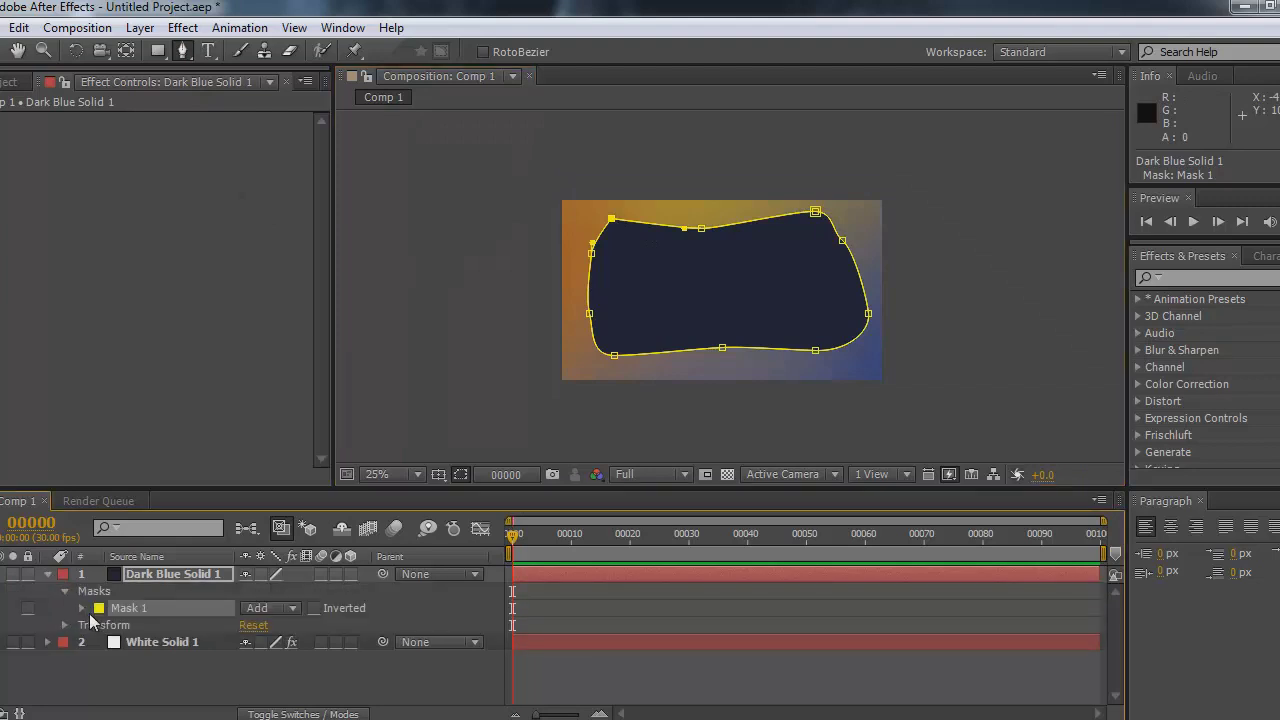
click(82, 608)
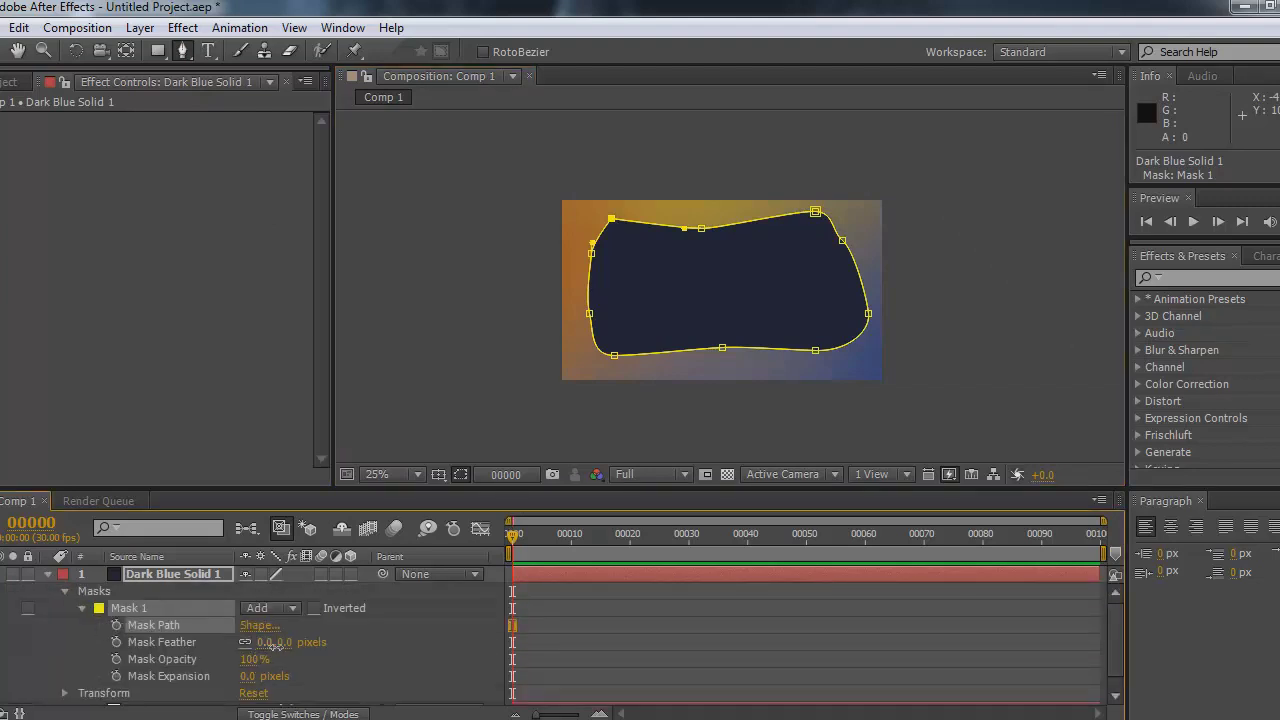
click(264, 642)
text(22)
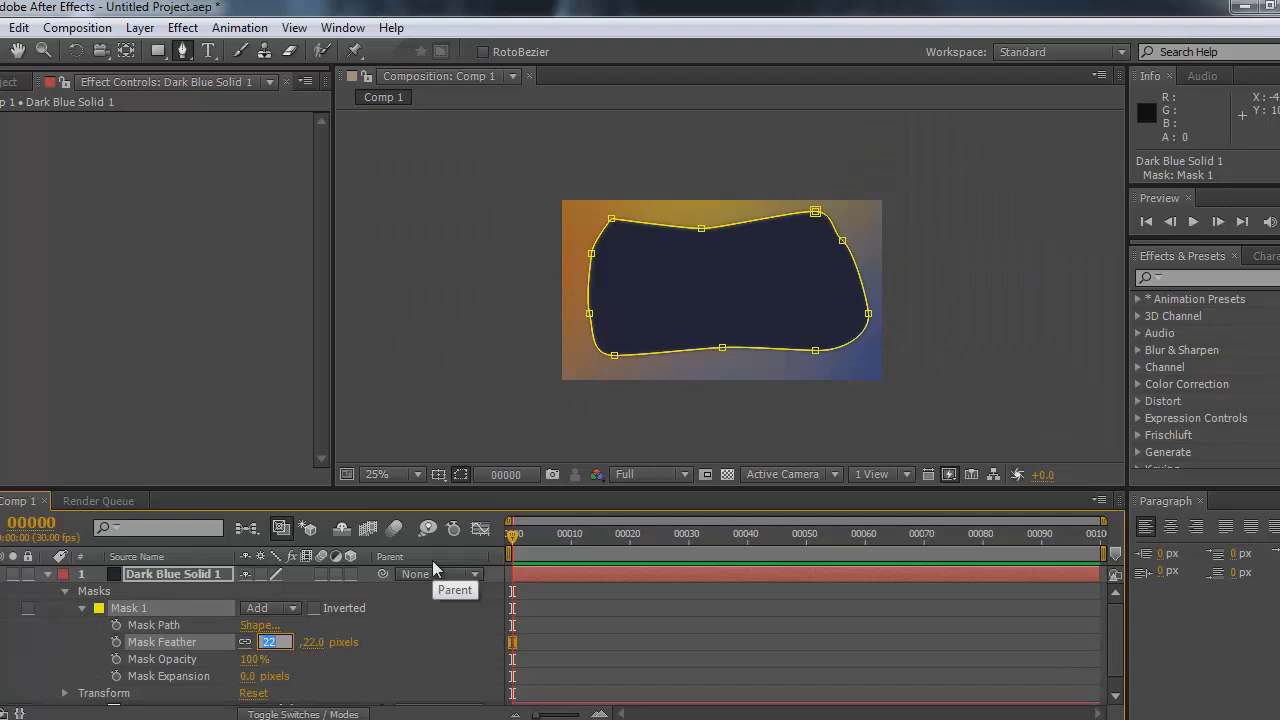
text(250)
key(Return)
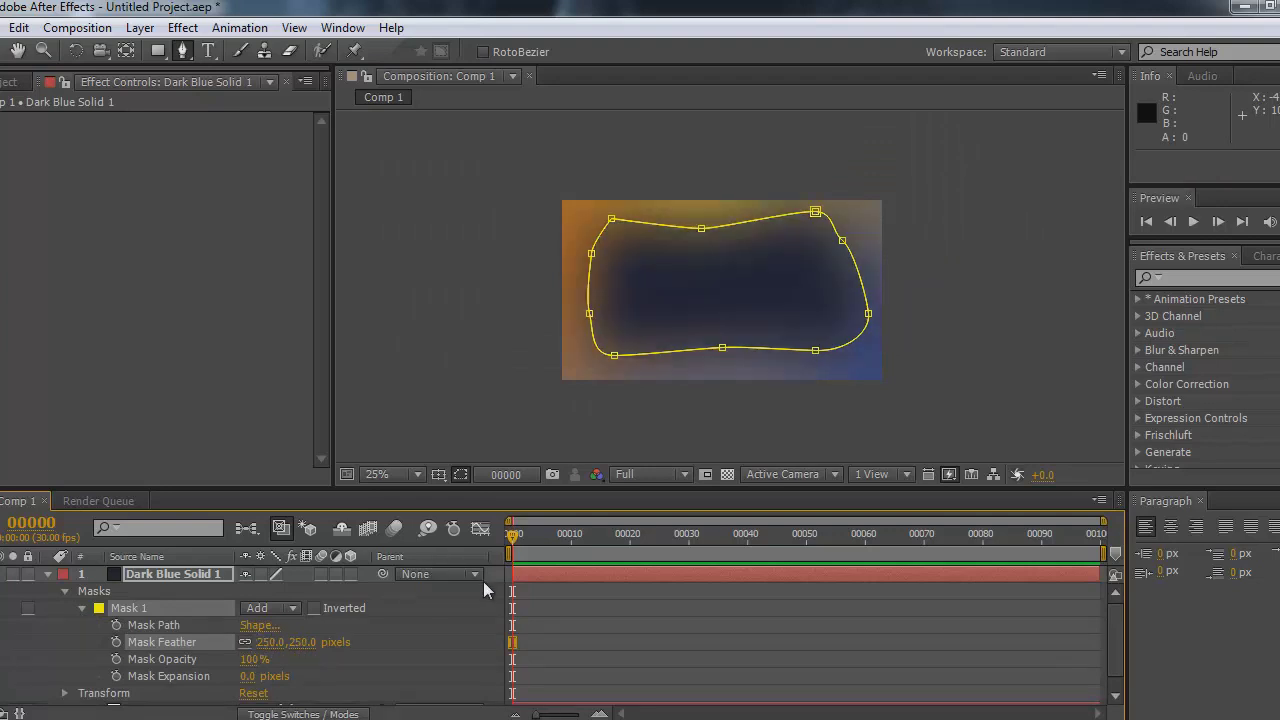
click(273, 609)
click(300, 508)
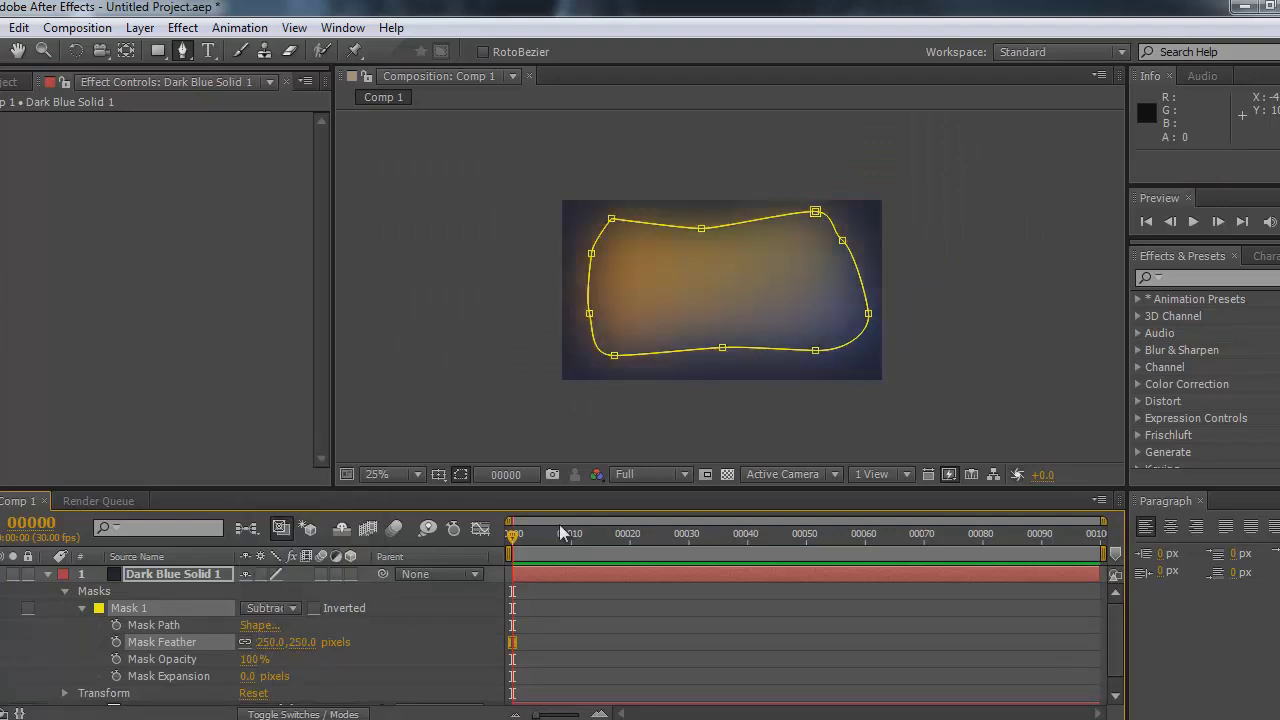
Duplicate the masked dark blue solid and recolor the upper copy to black 000000 as a new solid
click(543, 572)
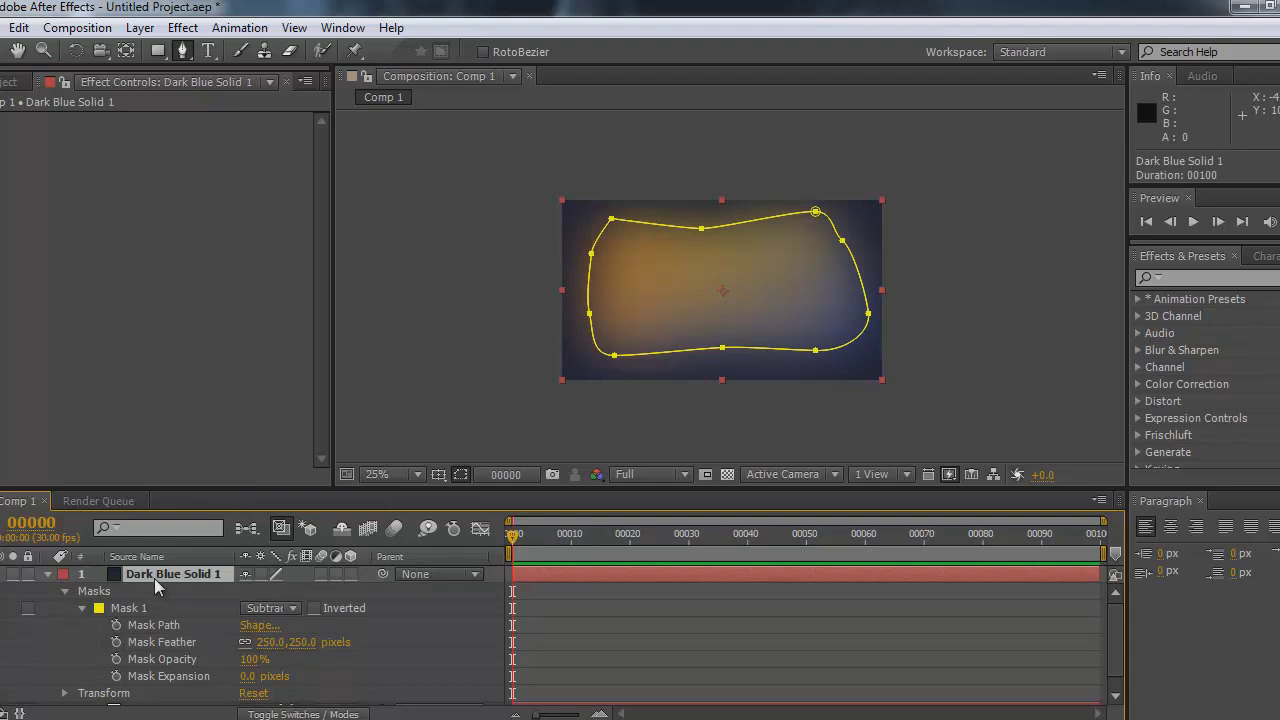
key(ctrl+d)
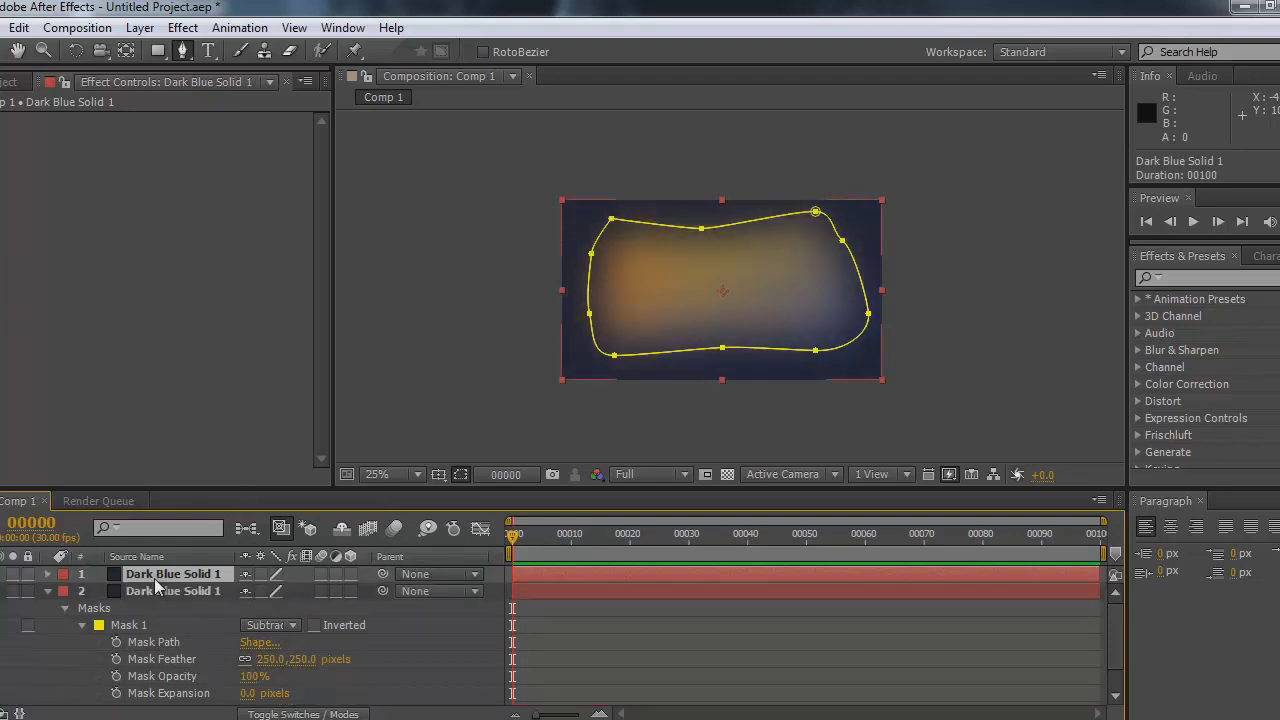
click(142, 29)
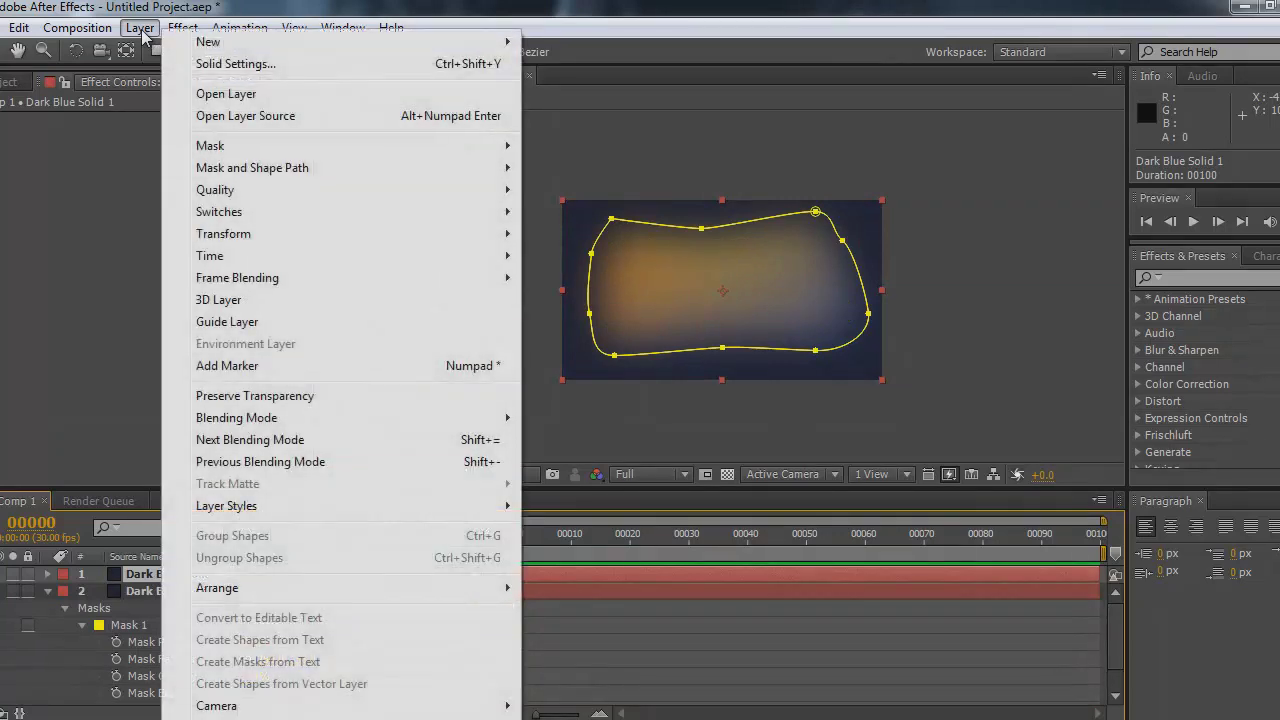
click(212, 66)
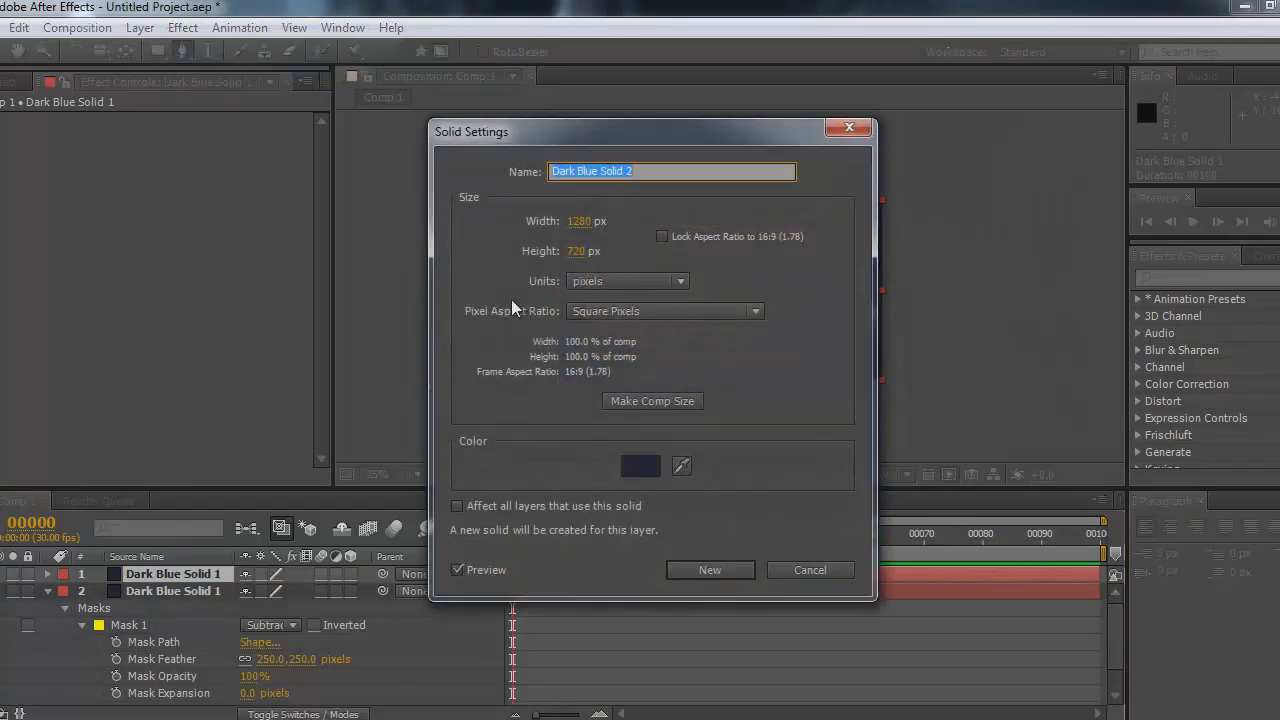
click(640, 466)
click(748, 524)
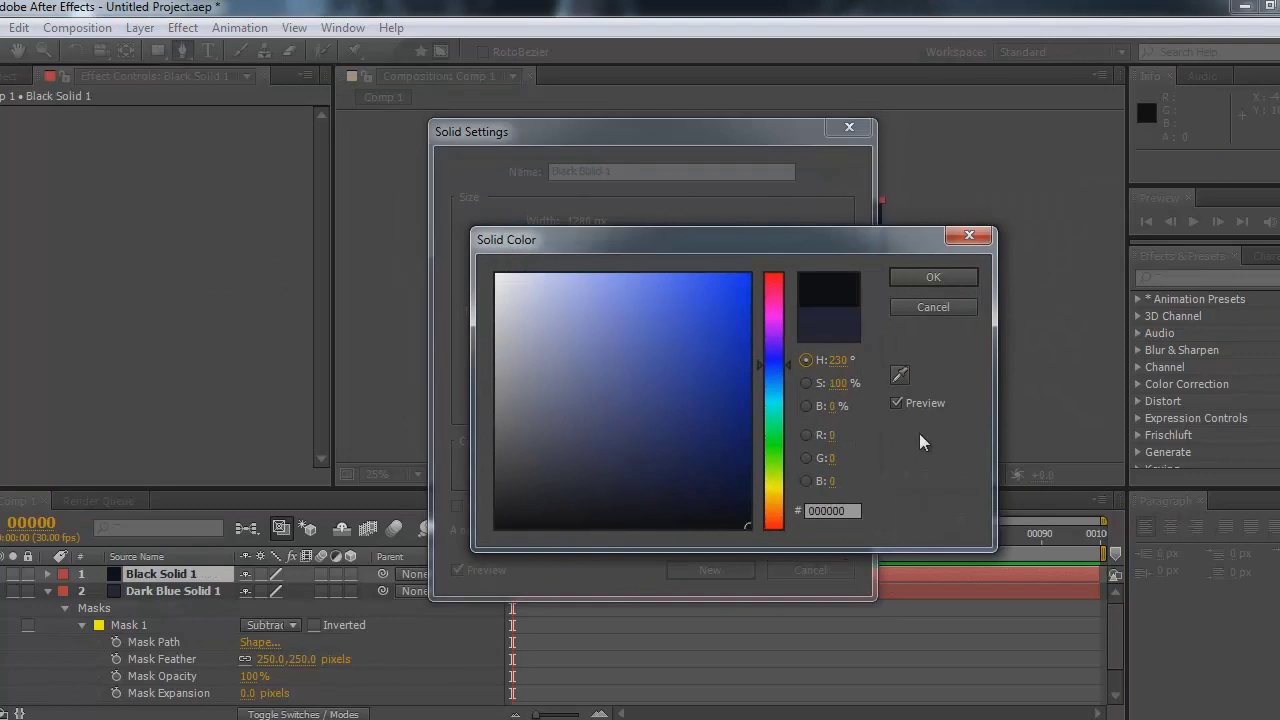
click(915, 278)
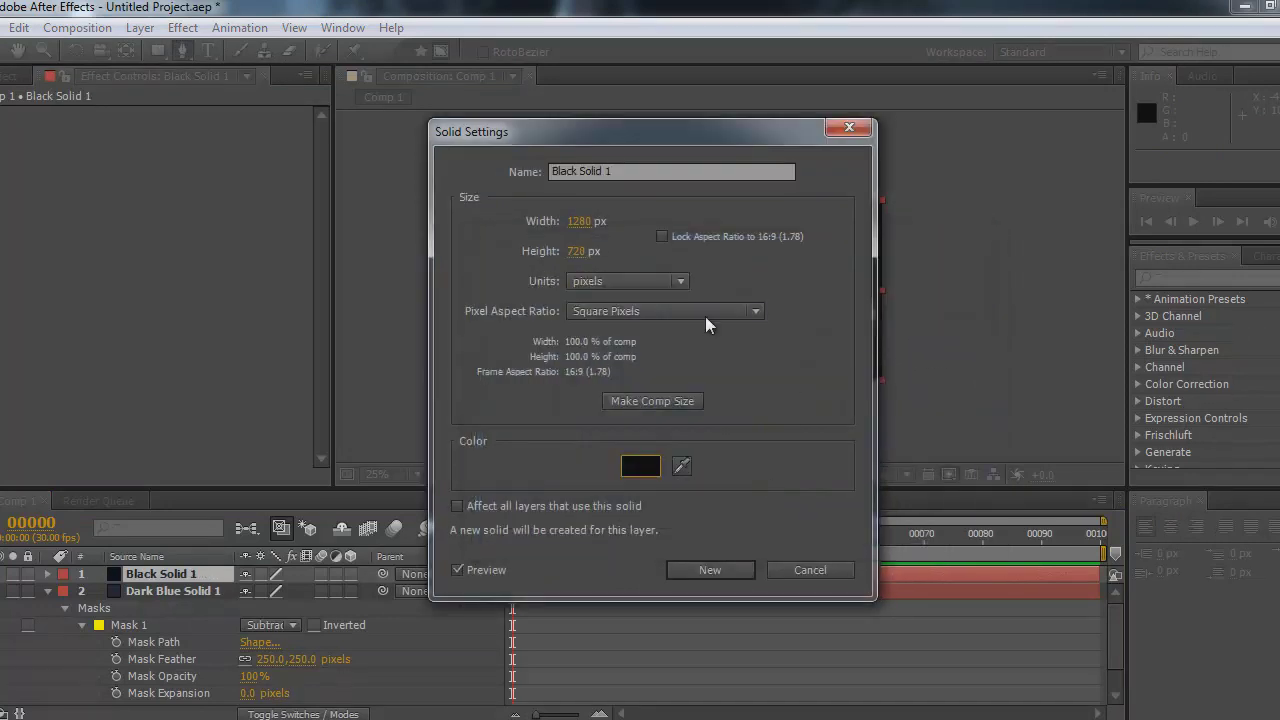
click(710, 570)
Set the black solid's Opacity to 70%
key(t)
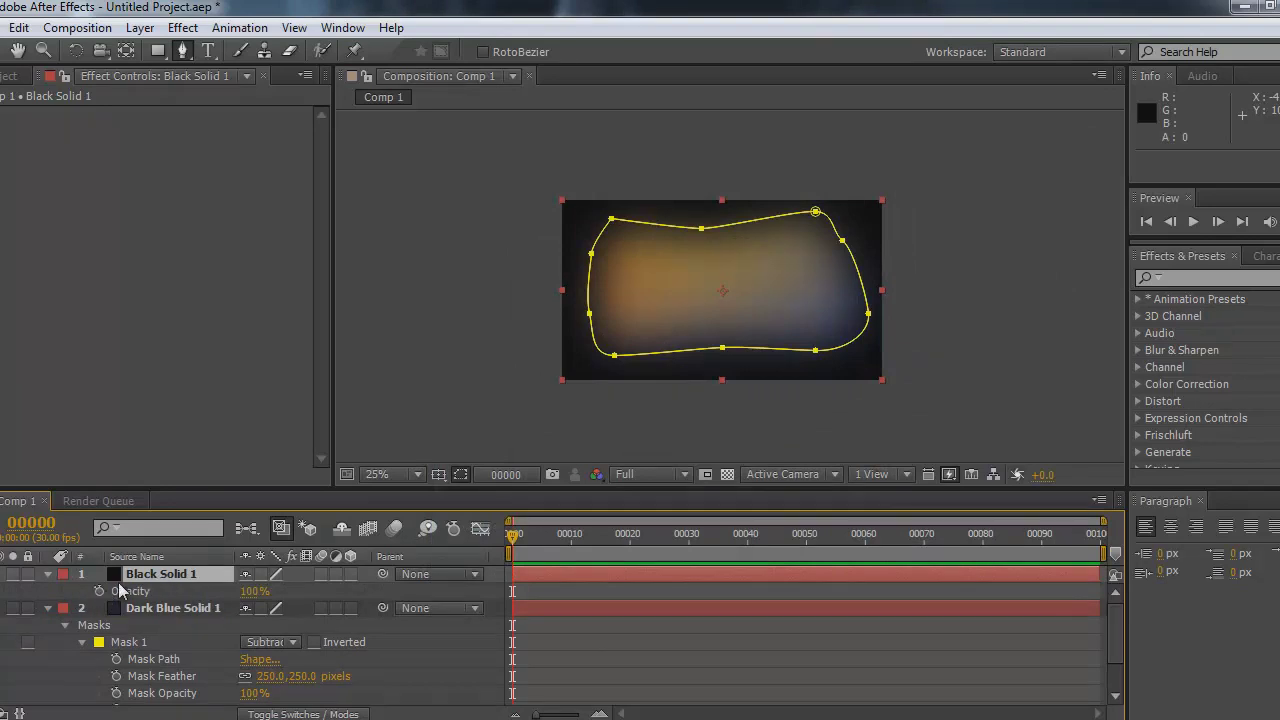
click(254, 591)
text(7)
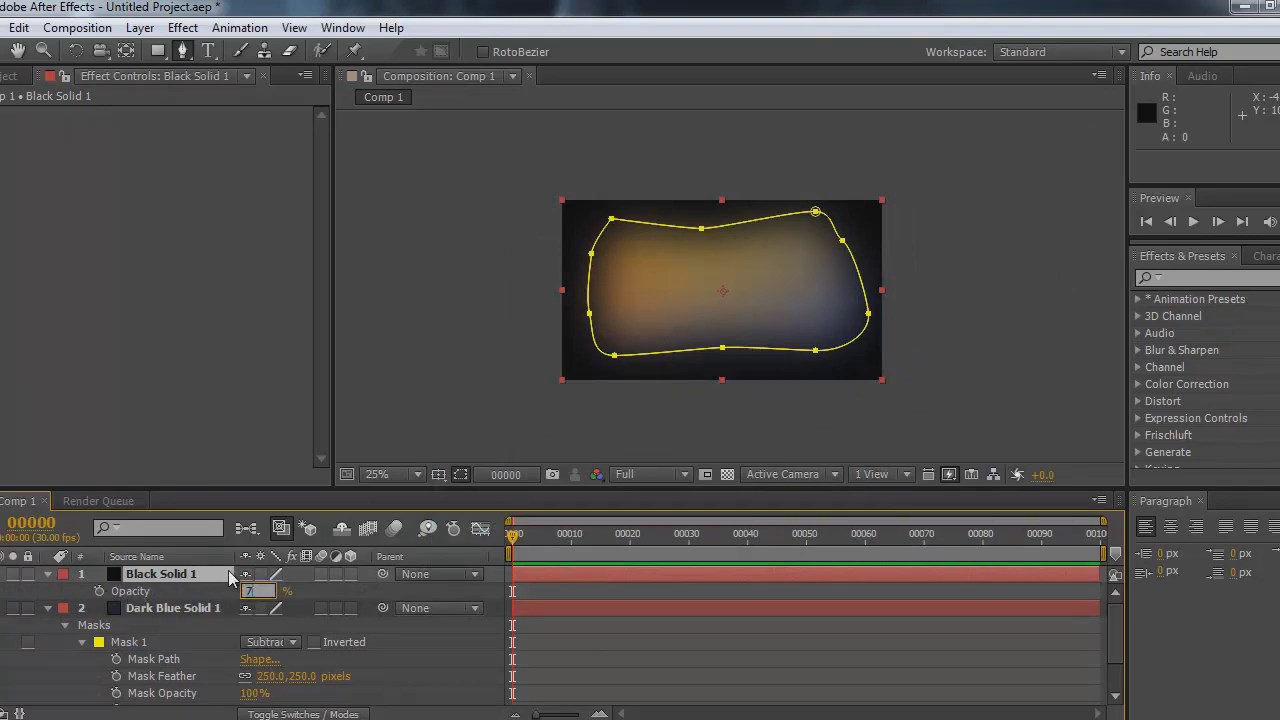
text(0)
key(Return)
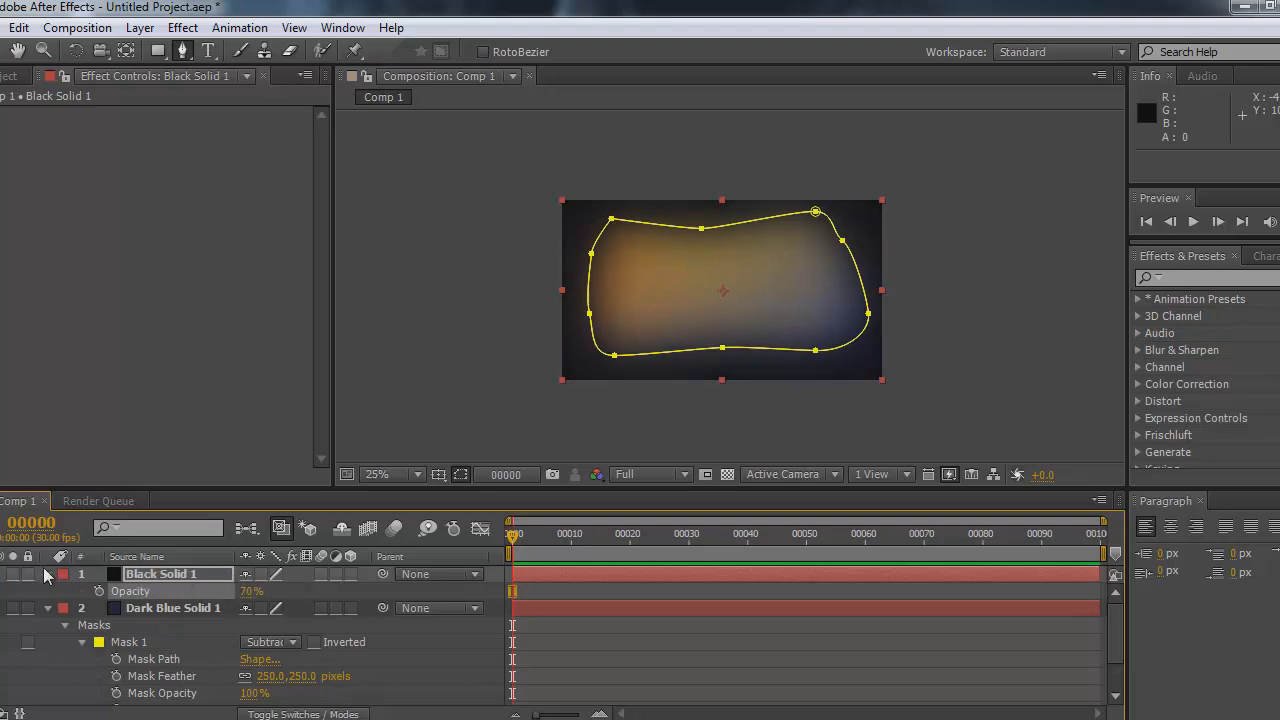
Set the Mask Expansion of the black solid's mask to 130 pixels and collapse both masked layers' properties
key(m)
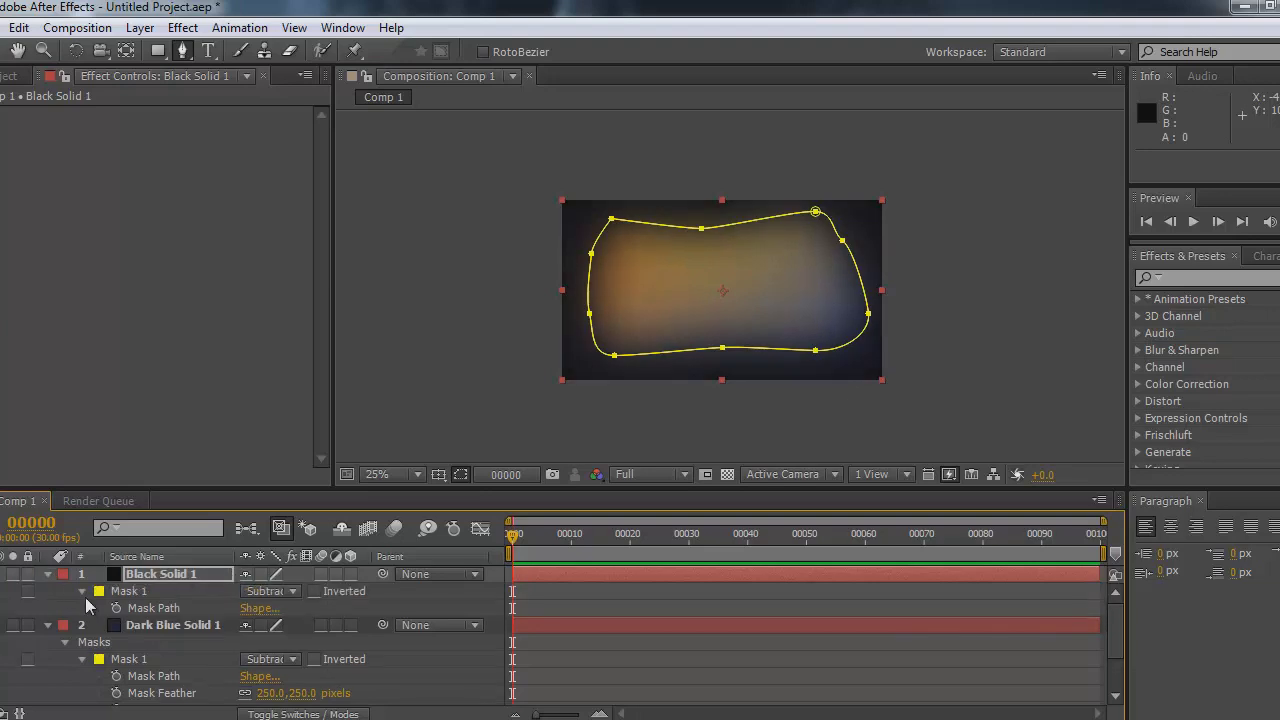
click(82, 592)
click(82, 592)
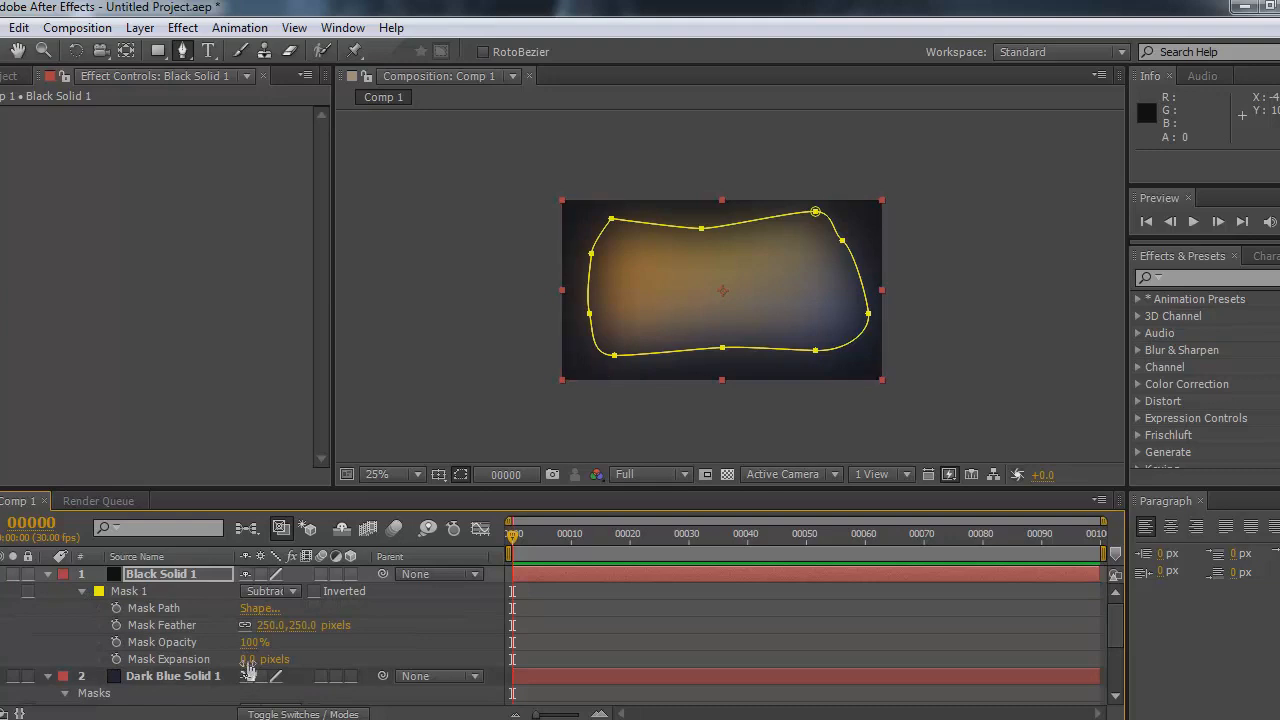
drag(244, 662, 348, 646)
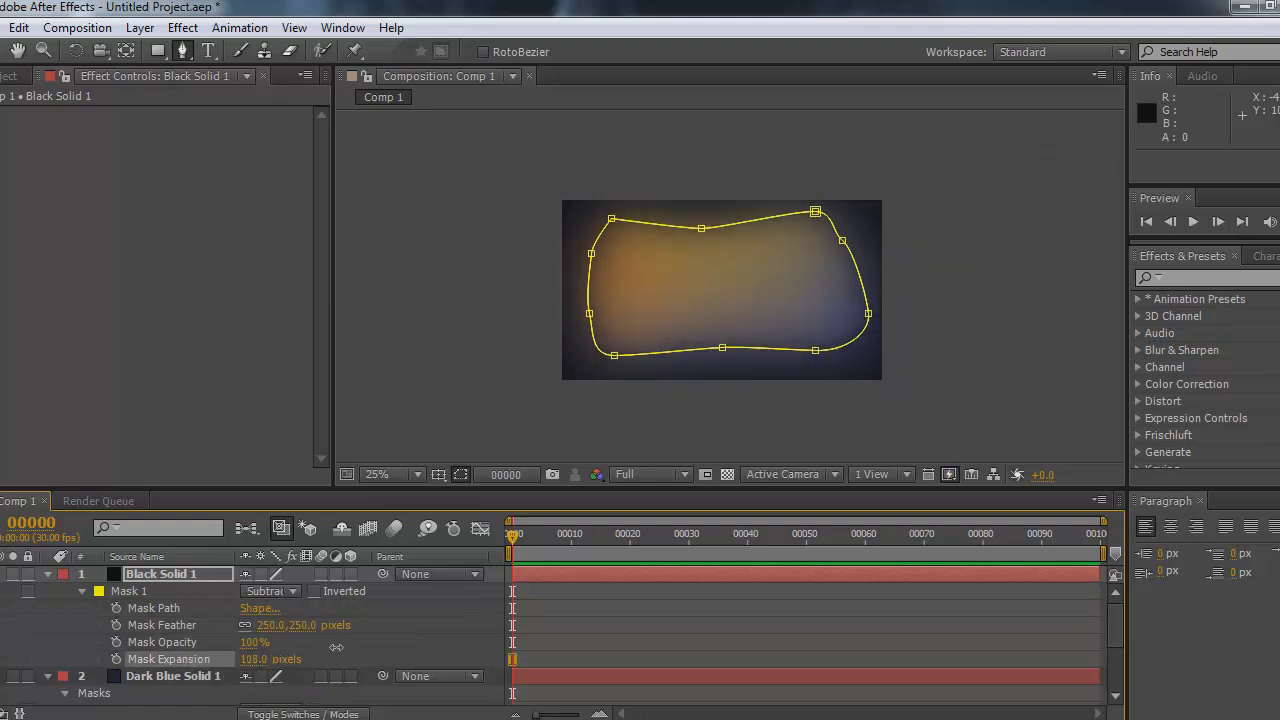
click(250, 660)
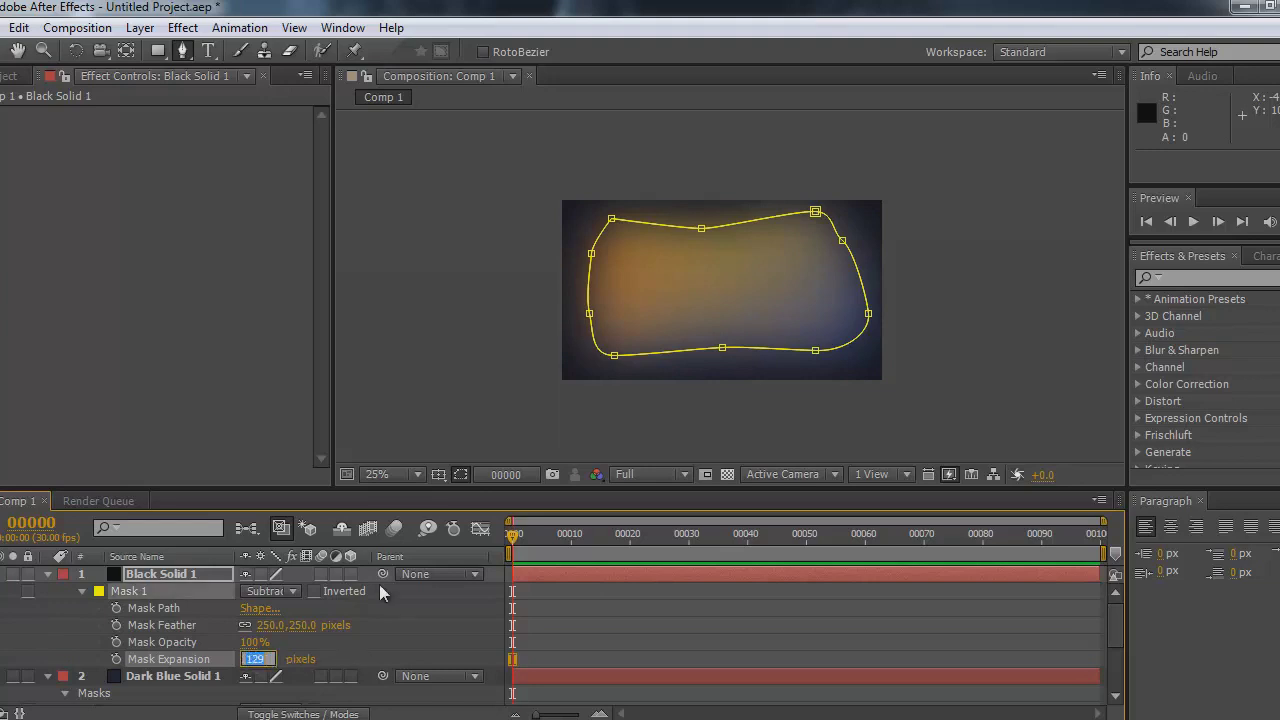
text(130)
key(Return)
click(46, 575)
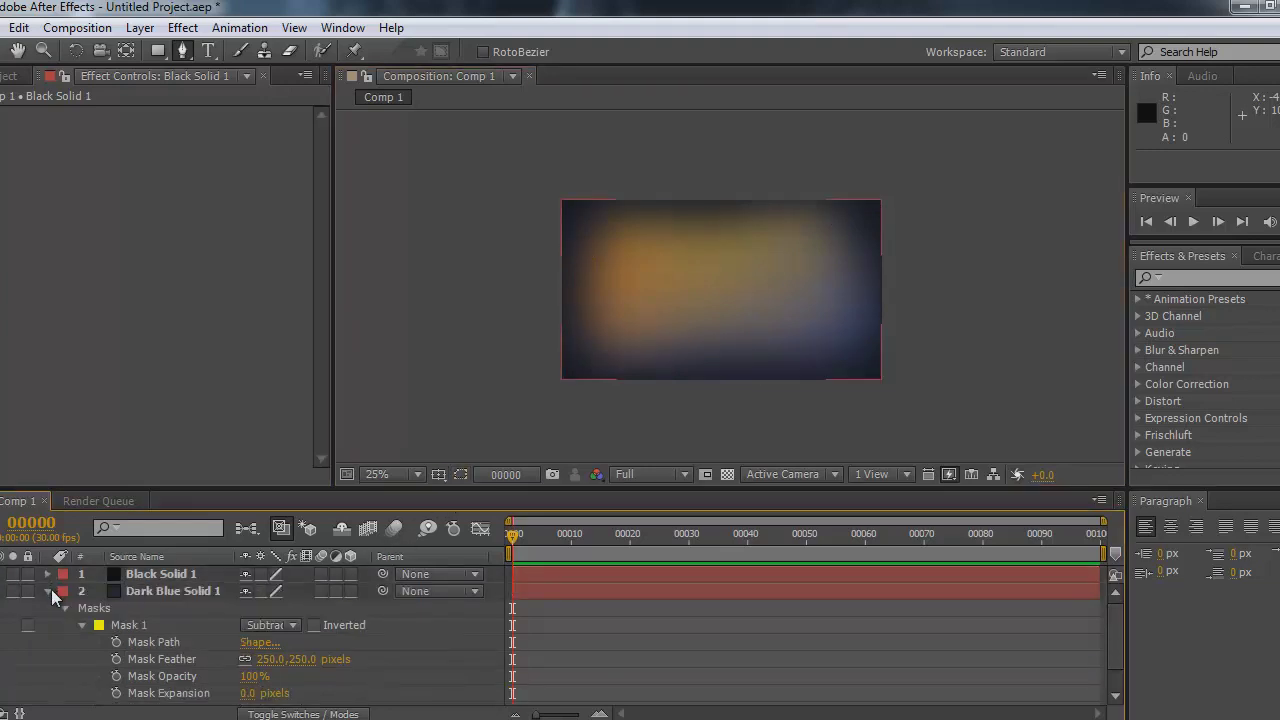
click(48, 591)
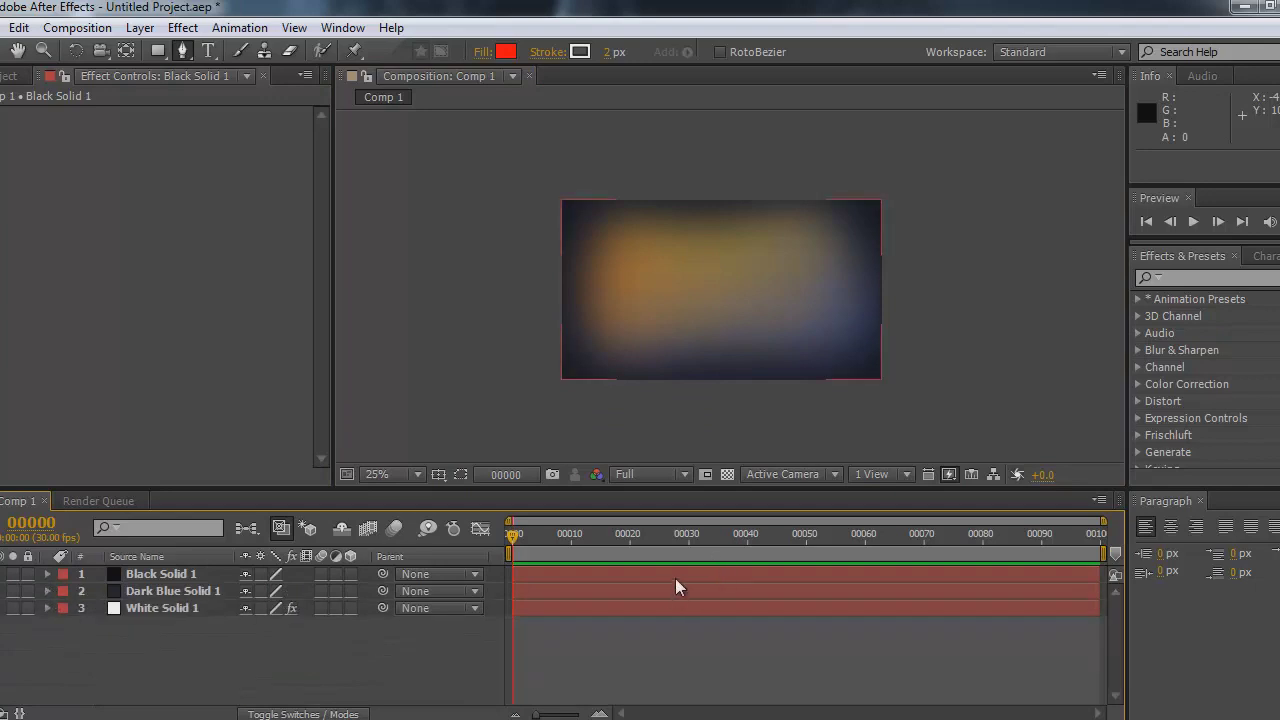
Add a new black solid above the other layers and apply the Fractal Noise effect to it
click(140, 27)
mouse_move(261, 40)
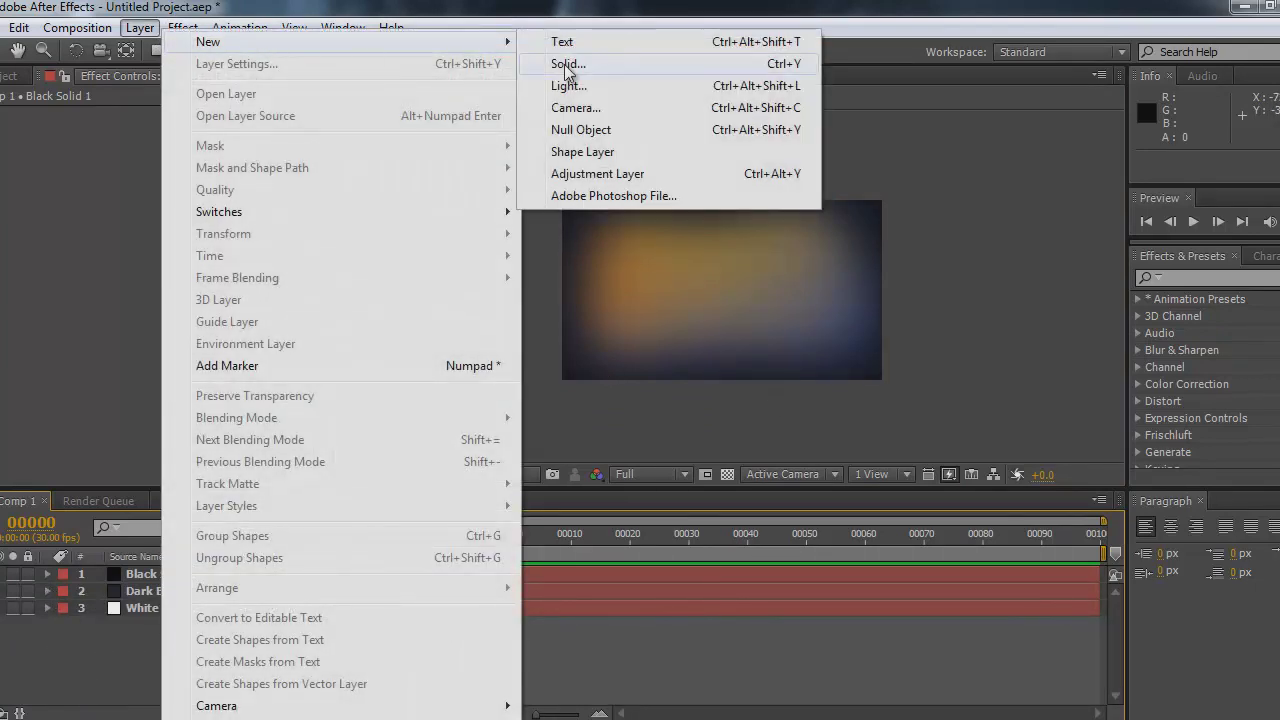
click(567, 65)
click(709, 544)
click(184, 27)
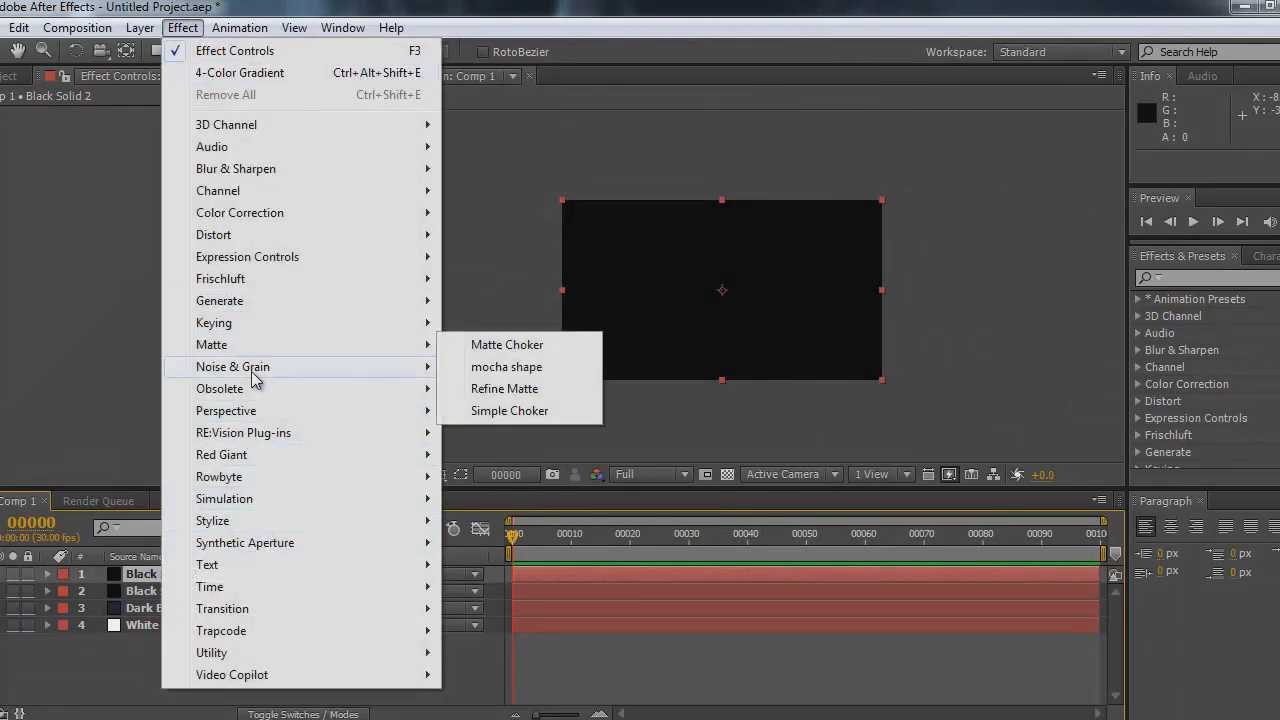
mouse_move(255, 376)
click(549, 412)
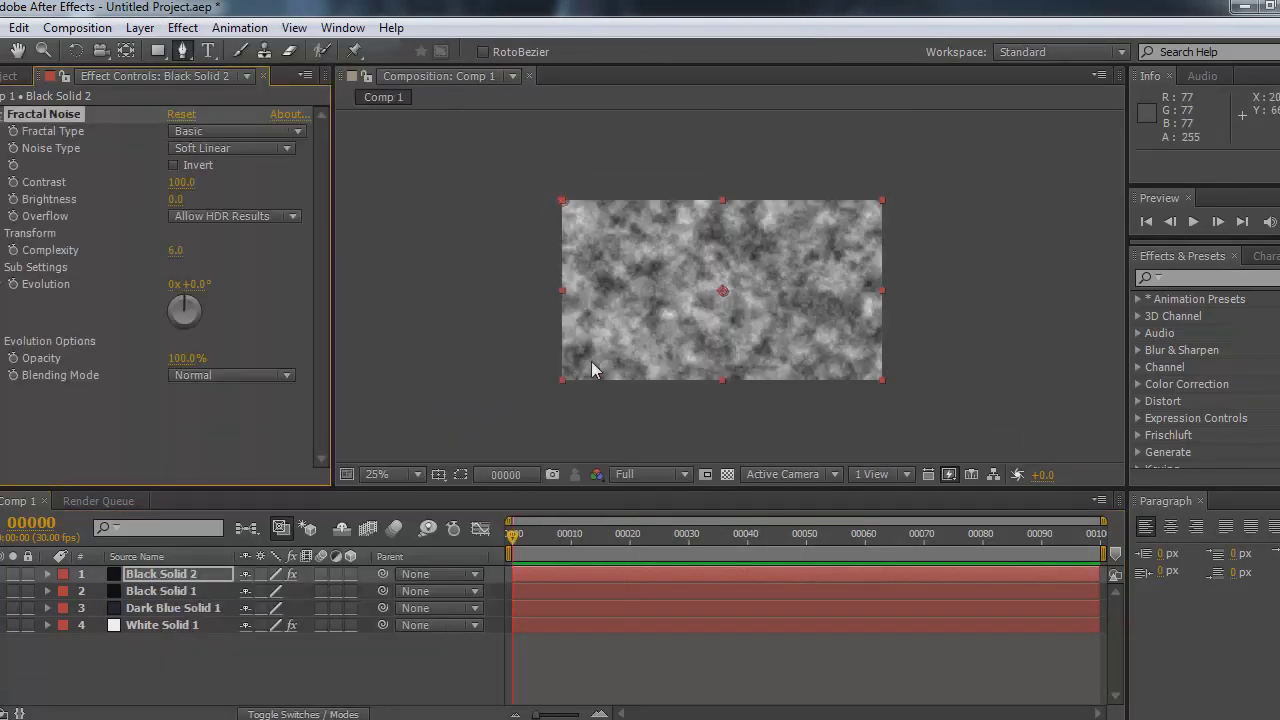
Set the fractal noise layer's blending mode to Soft Light
key(h)
drag(666, 275, 633, 277)
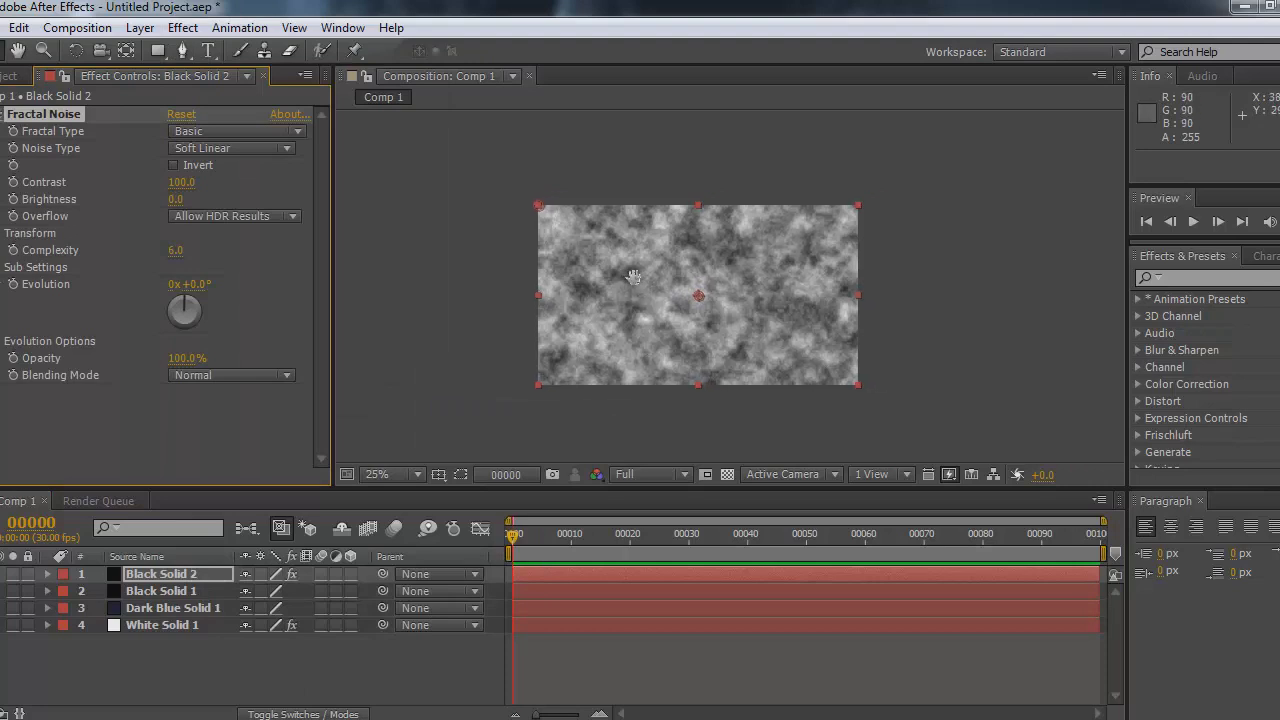
click(152, 577)
key(F4)
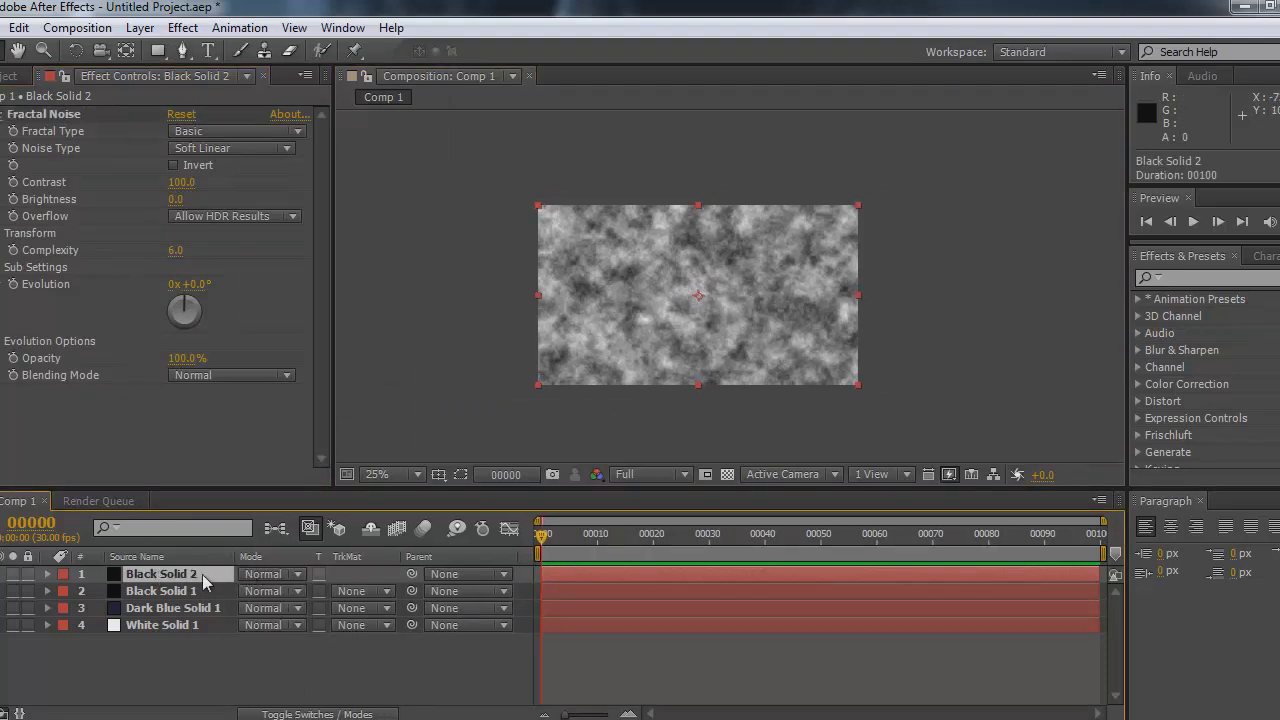
right_click(203, 581)
mouse_move(268, 289)
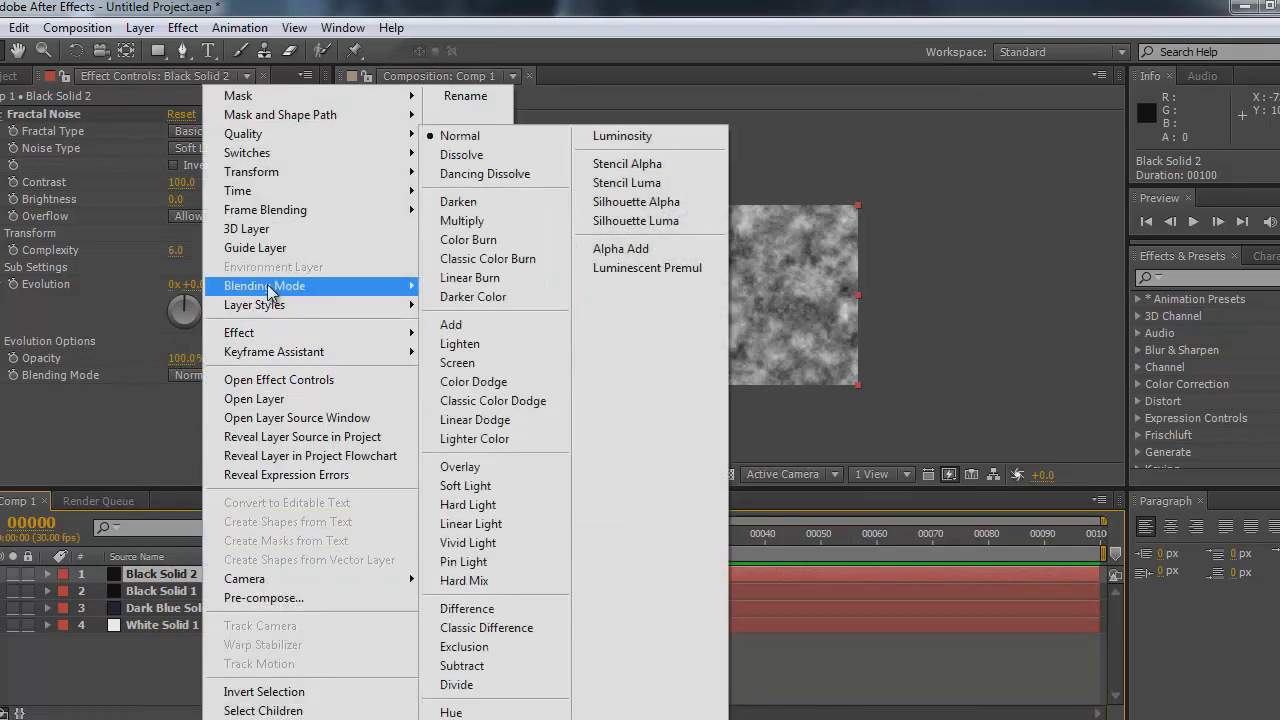
click(494, 485)
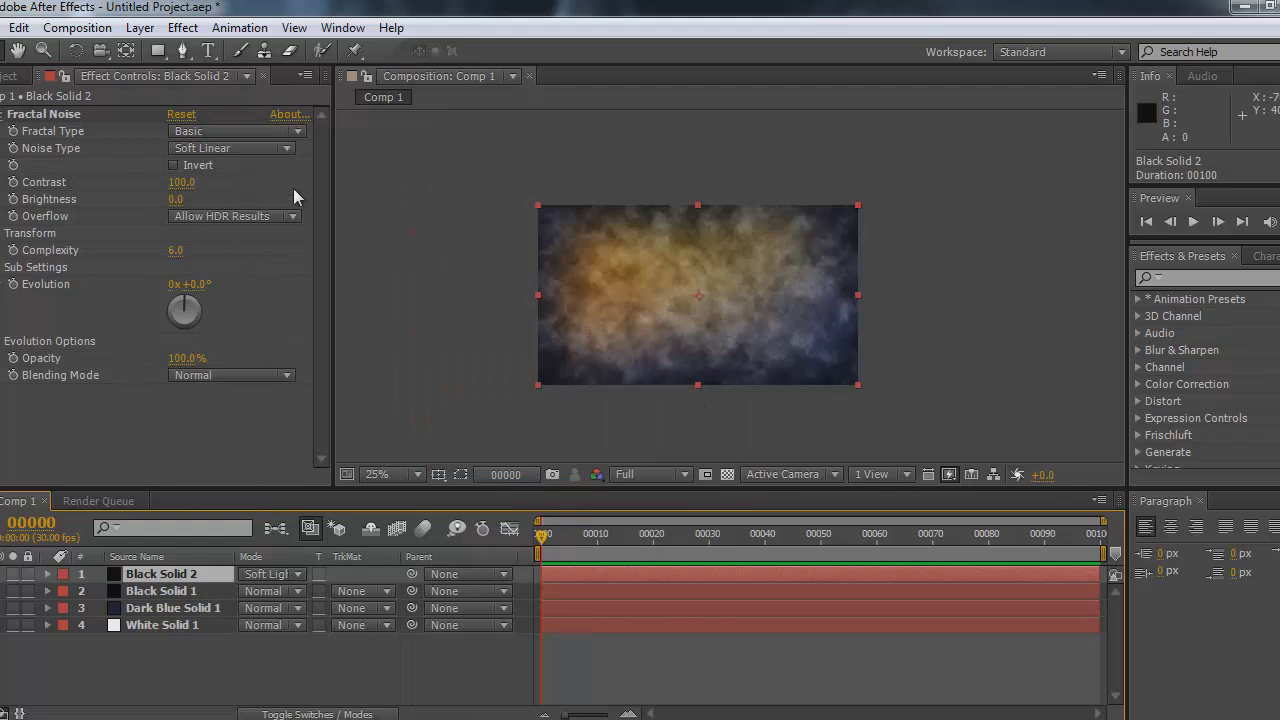
Set the Fractal Noise Contrast to 25
scroll(600, 263, up, 3)
scroll(600, 263, down, 1)
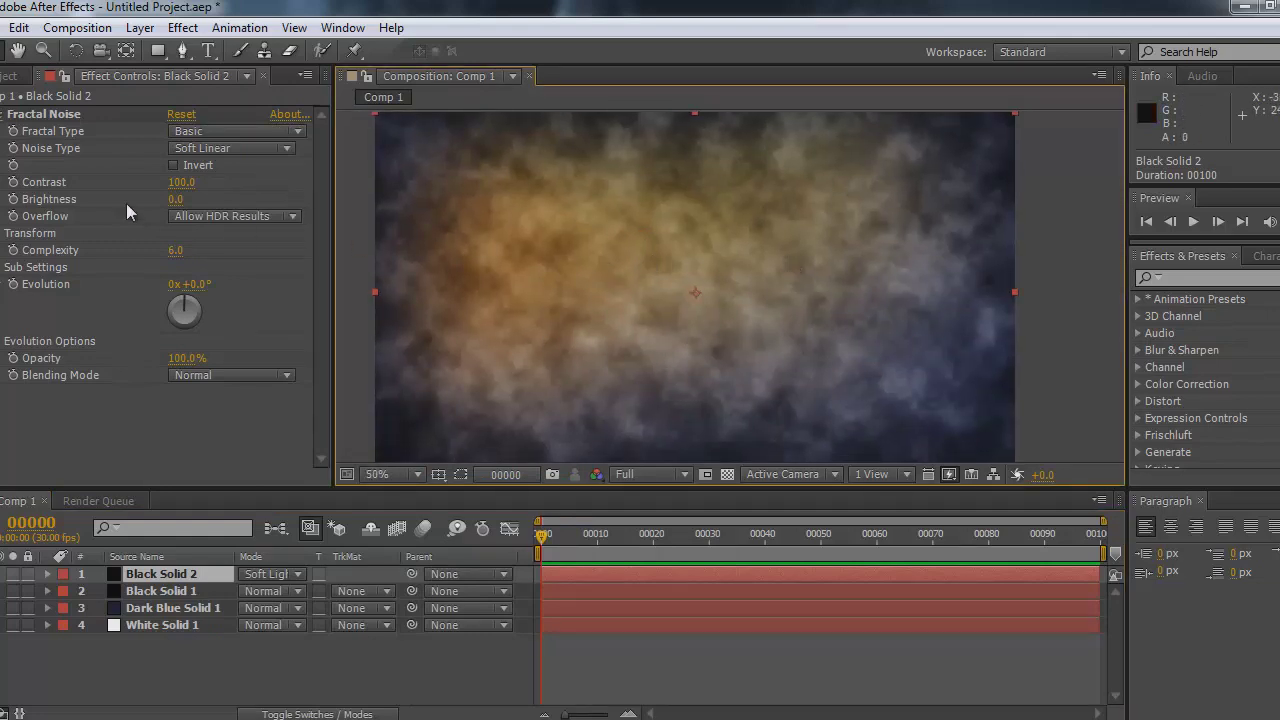
click(30, 116)
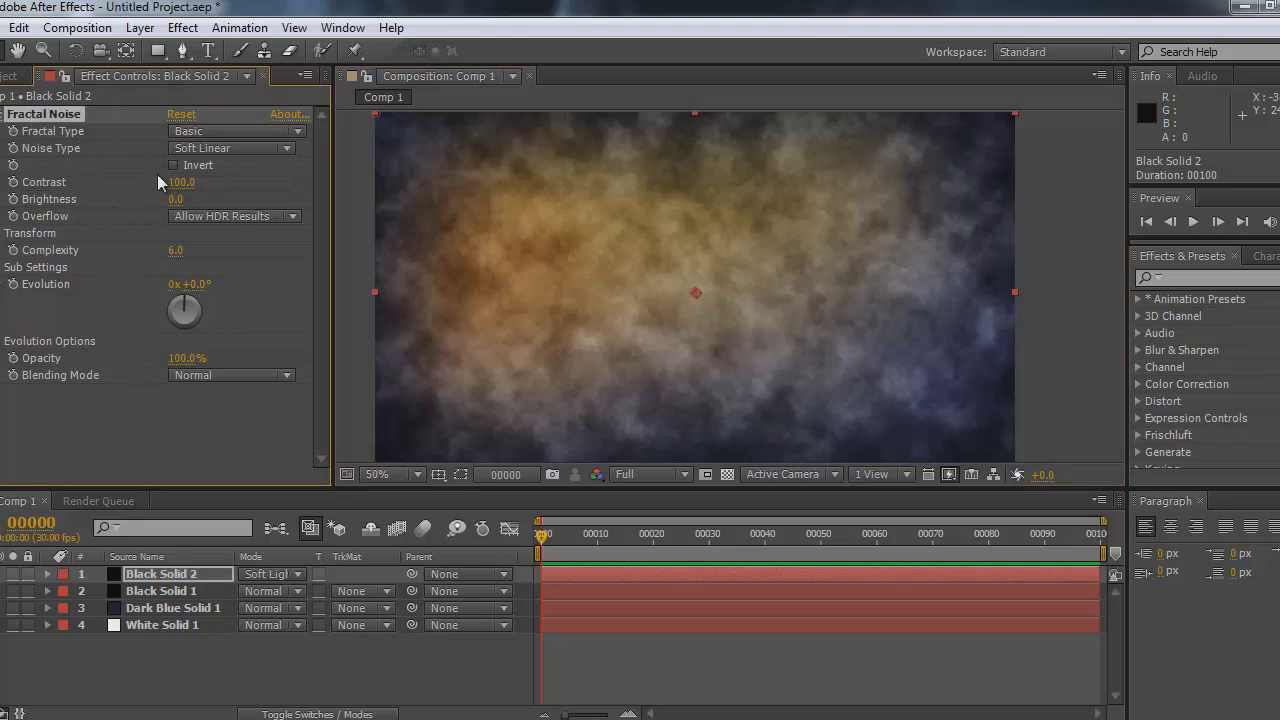
click(182, 183)
text(25)
key(Return)
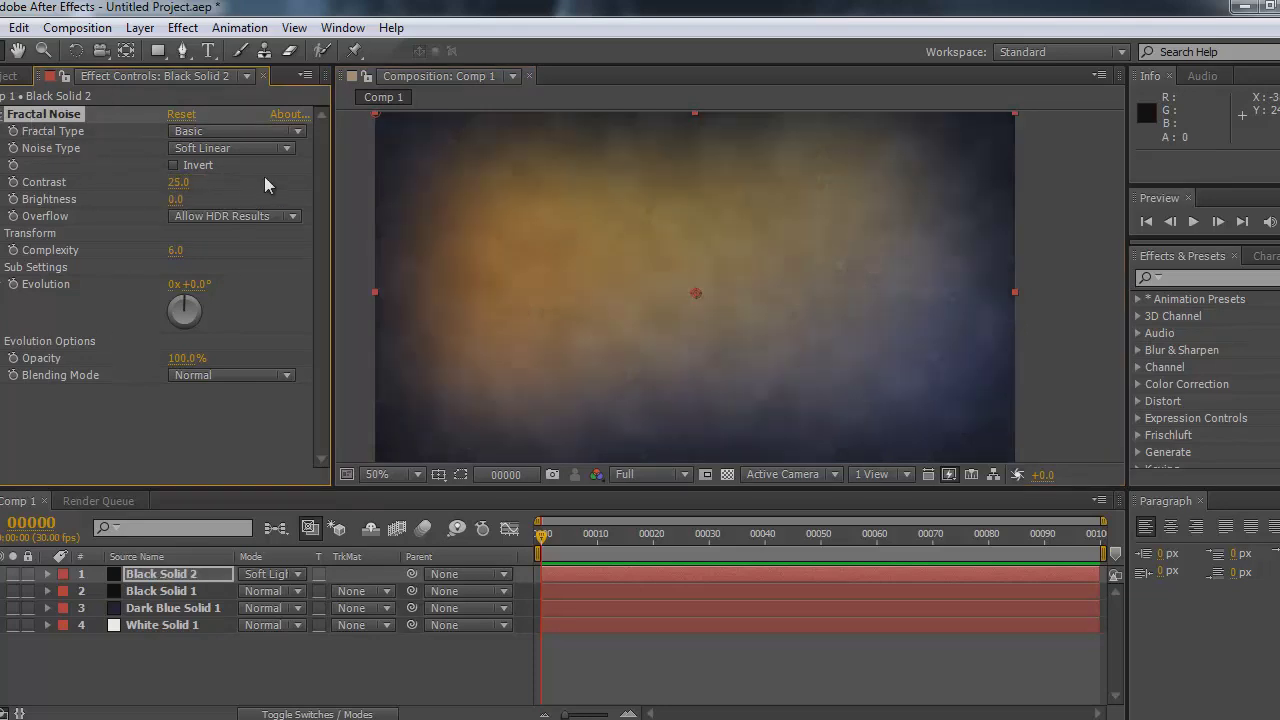
mouse_move(679, 271)
mouse_down()
mouse_move(686, 286)
mouse_move(686, 257)
mouse_up()
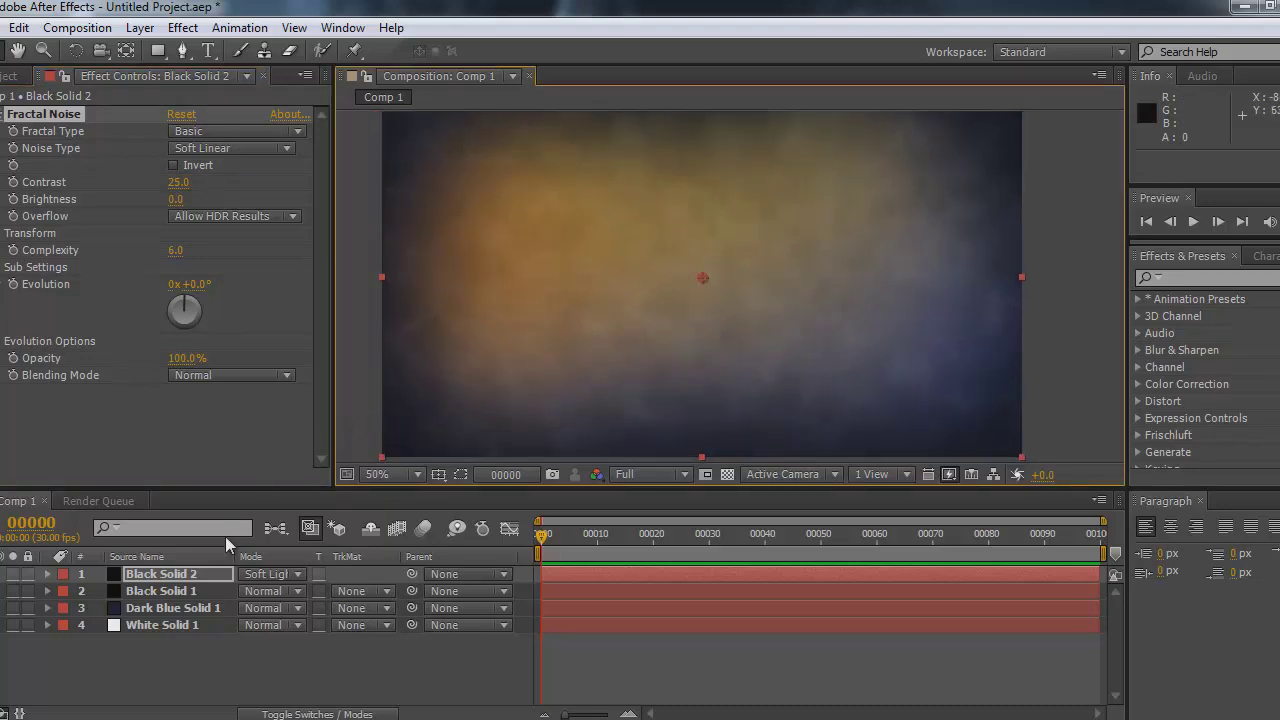
Set the opacity of the fractal noise layer to 70%
click(189, 577)
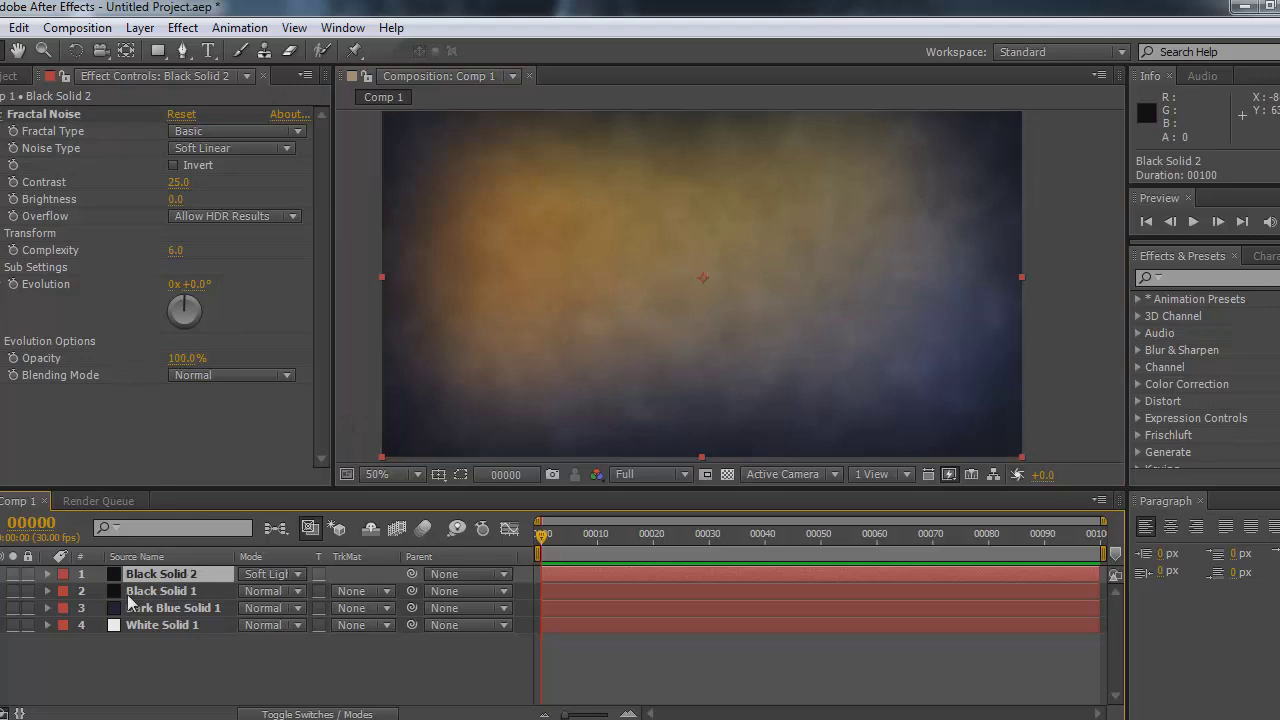
key(t)
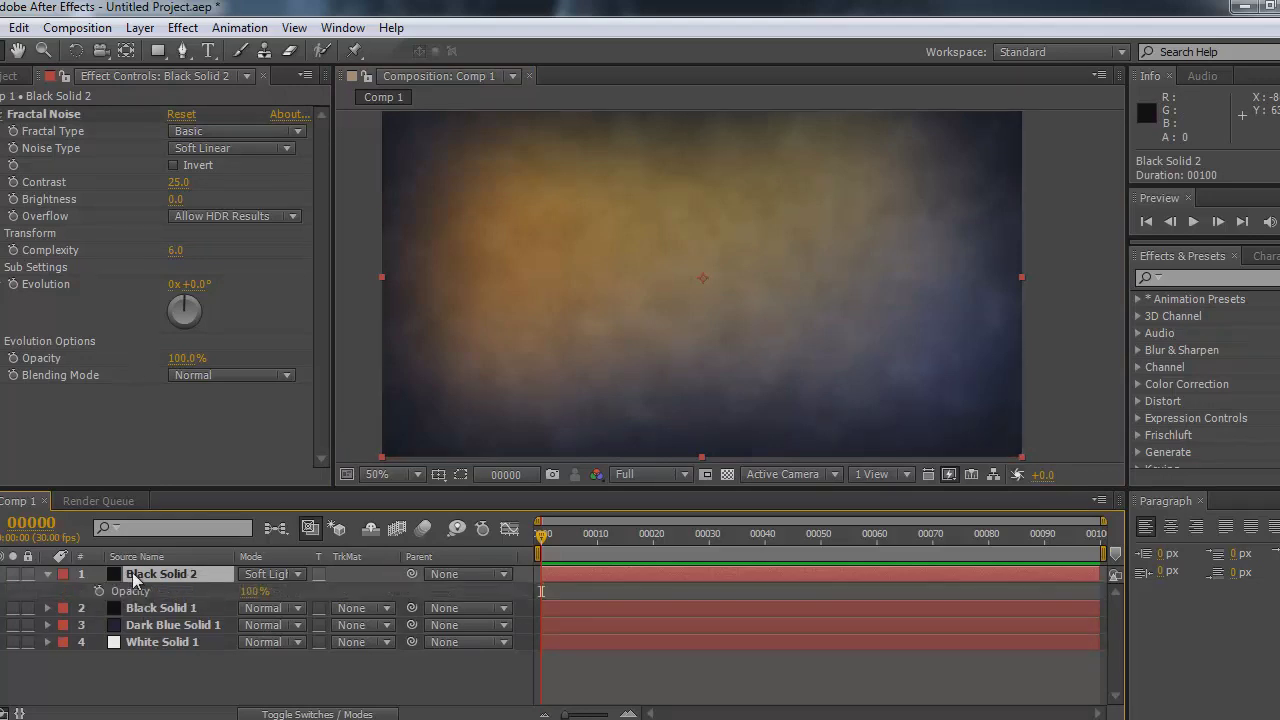
click(253, 591)
text(70)
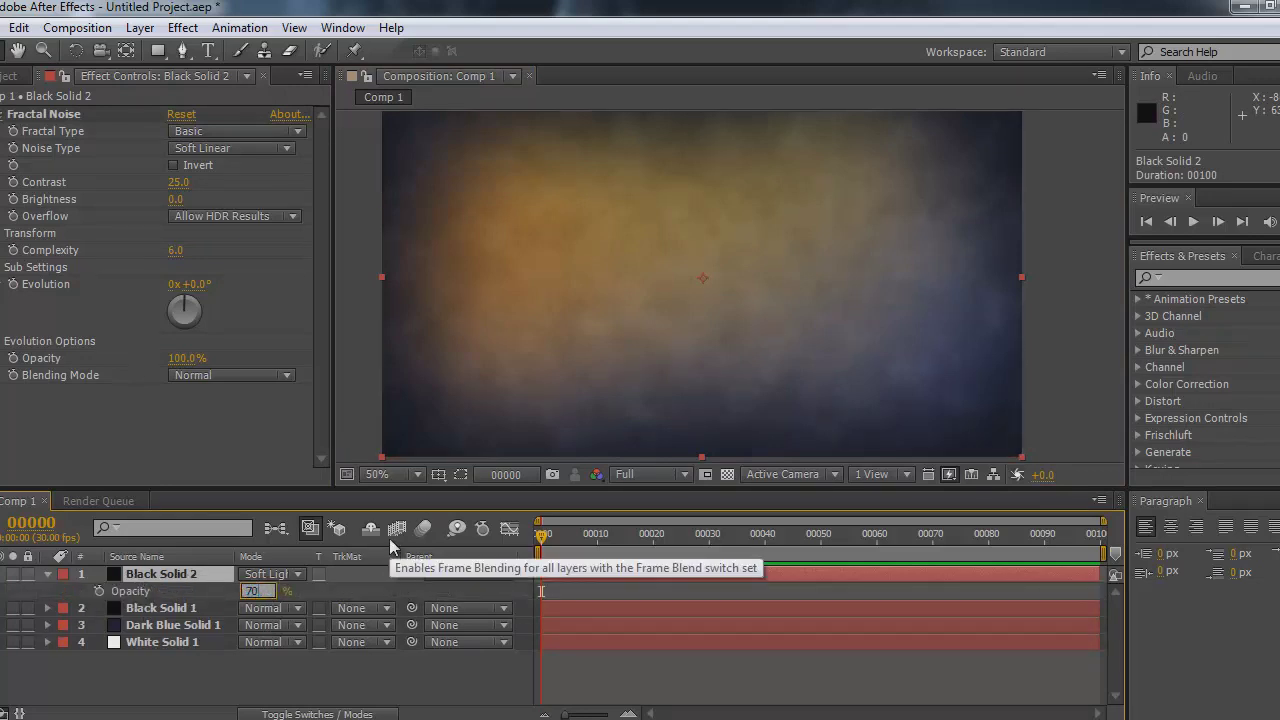
key(Return)
mouse_move(719, 354)
mouse_down()
mouse_move(697, 363)
mouse_move(721, 366)
mouse_up()
Try a Fractal Noise Contrast of 30 and set it back to 25
mouse_move(178, 188)
mouse_down()
mouse_move(240, 188)
mouse_move(180, 190)
mouse_up()
click(178, 188)
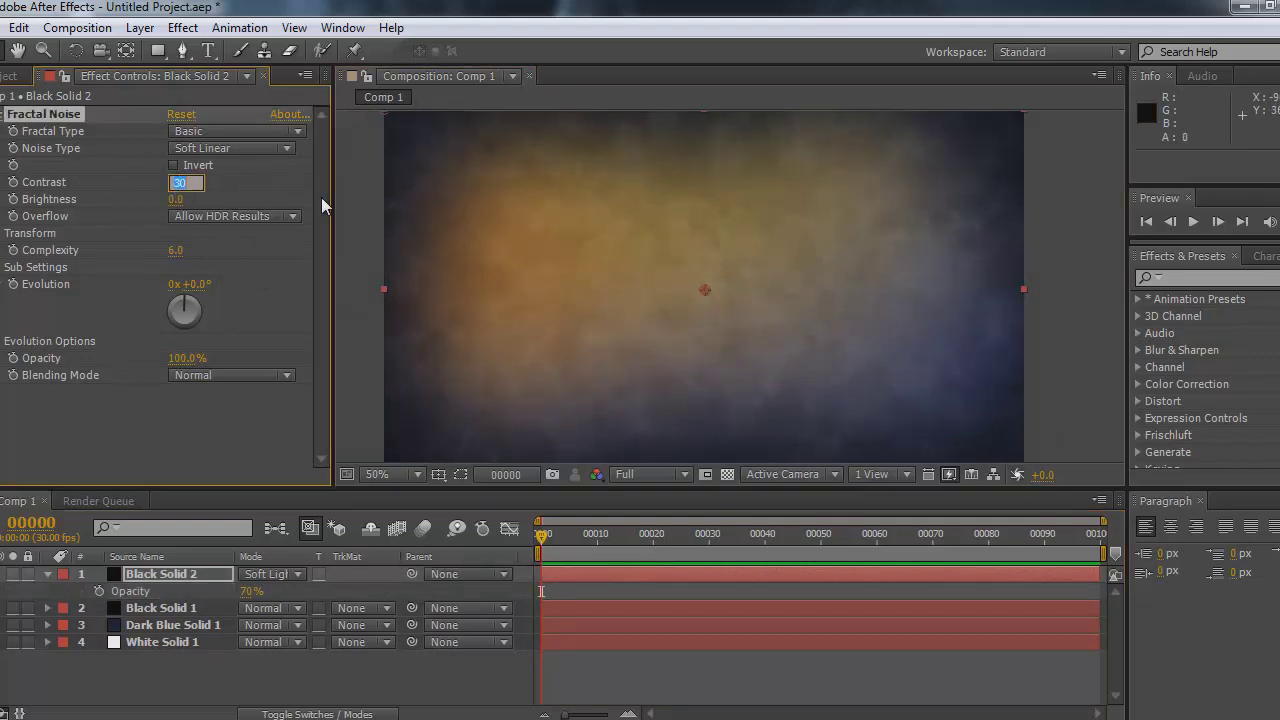
text(25)
key(Return)
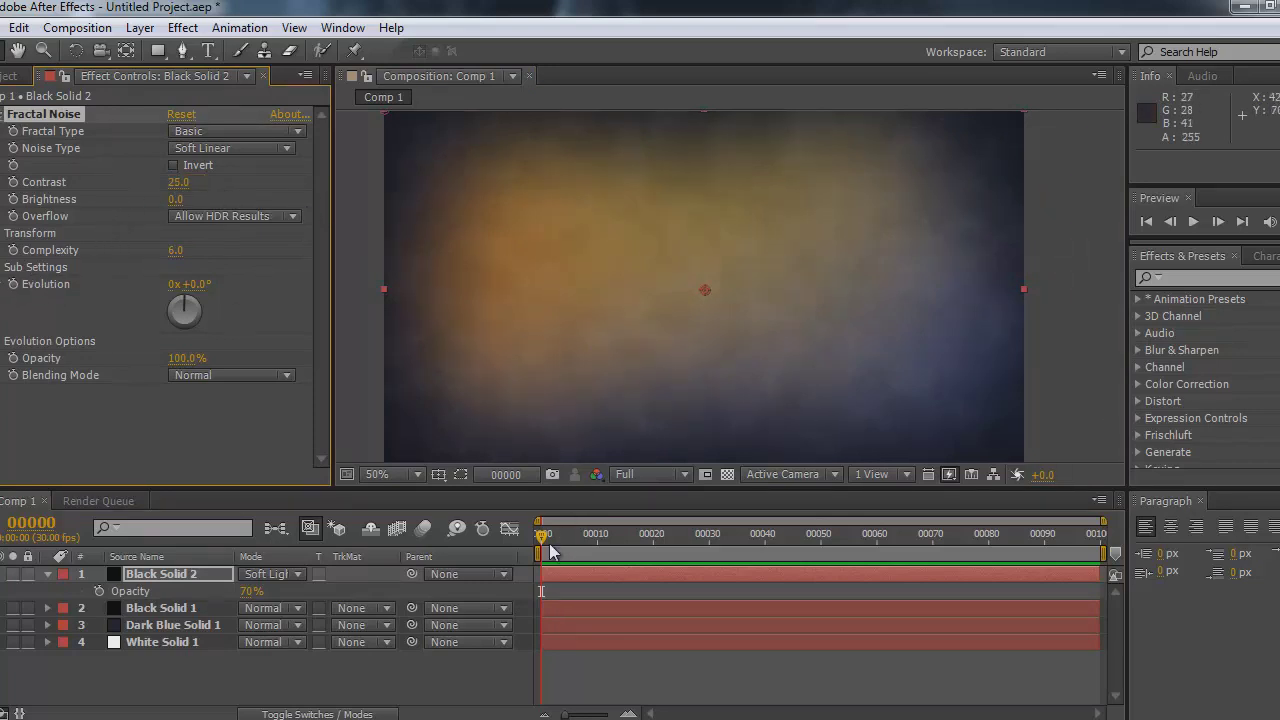
Animate the Fractal Noise Evolution with the expression time*250 and scrub through the timeline to preview the motion
mouse_move(543, 535)
mouse_down()
mouse_move(921, 540)
mouse_move(537, 540)
mouse_up()
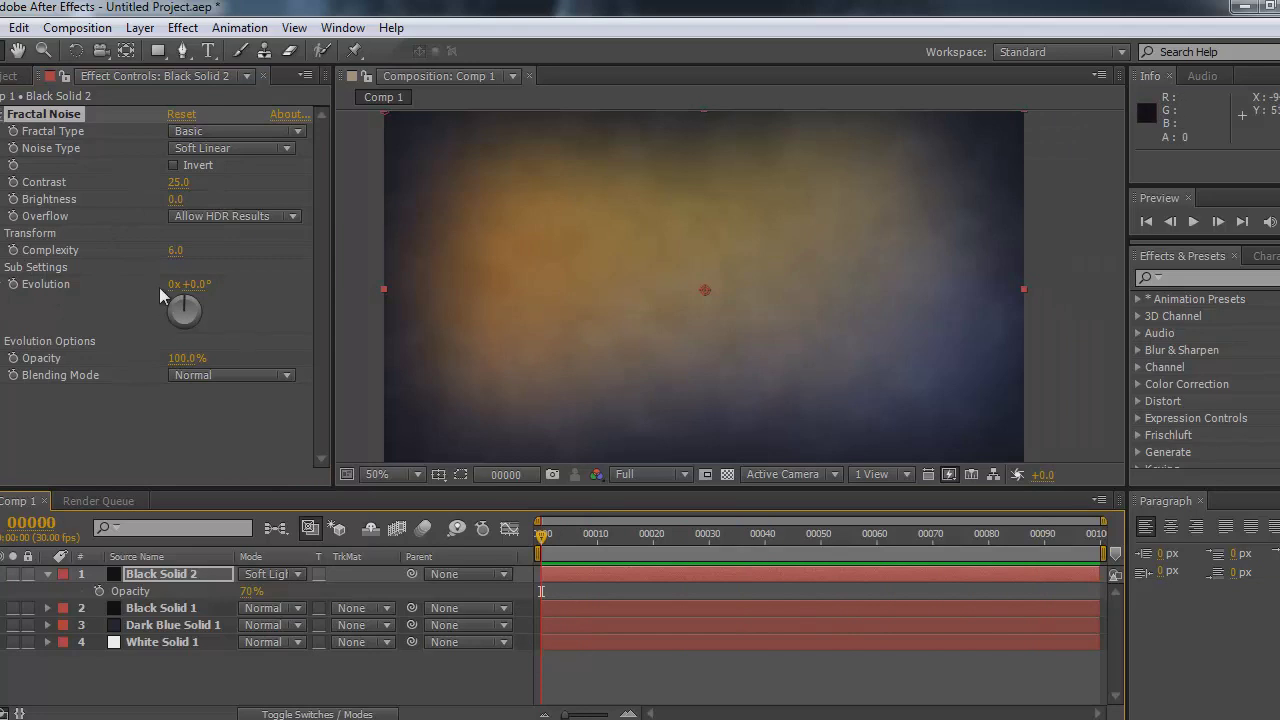
alt+click(14, 286)
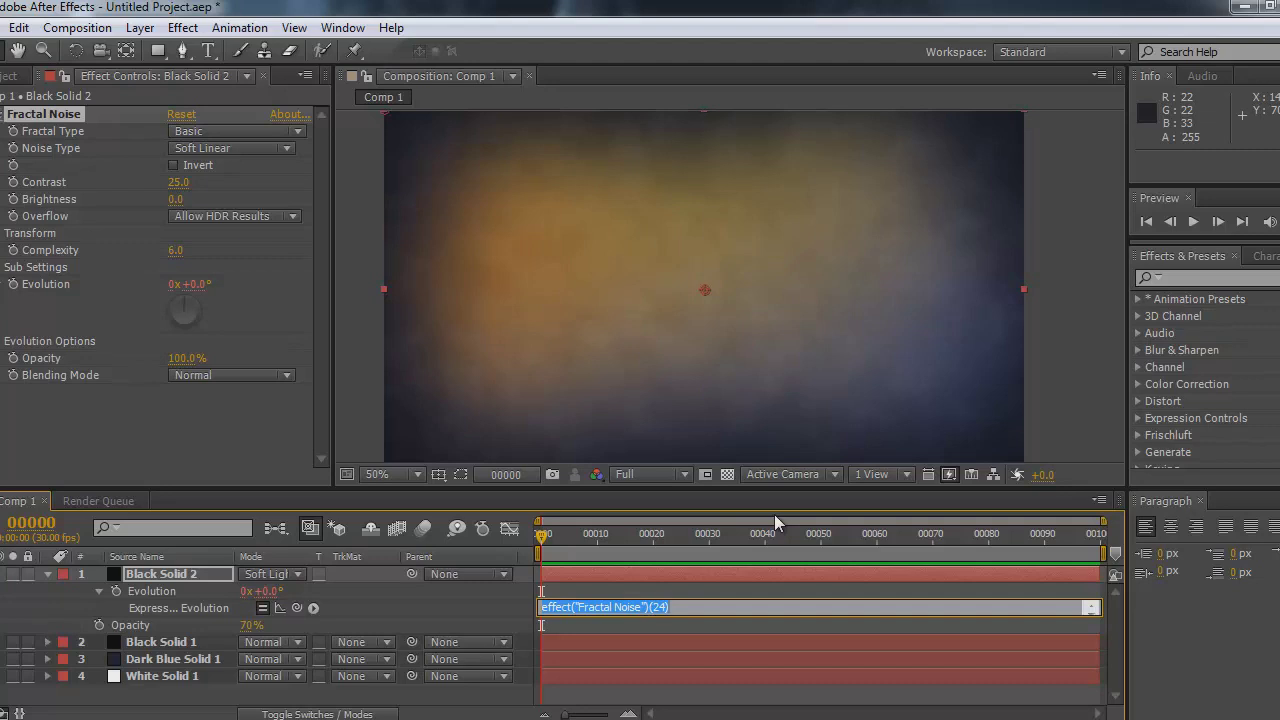
text(time*250)
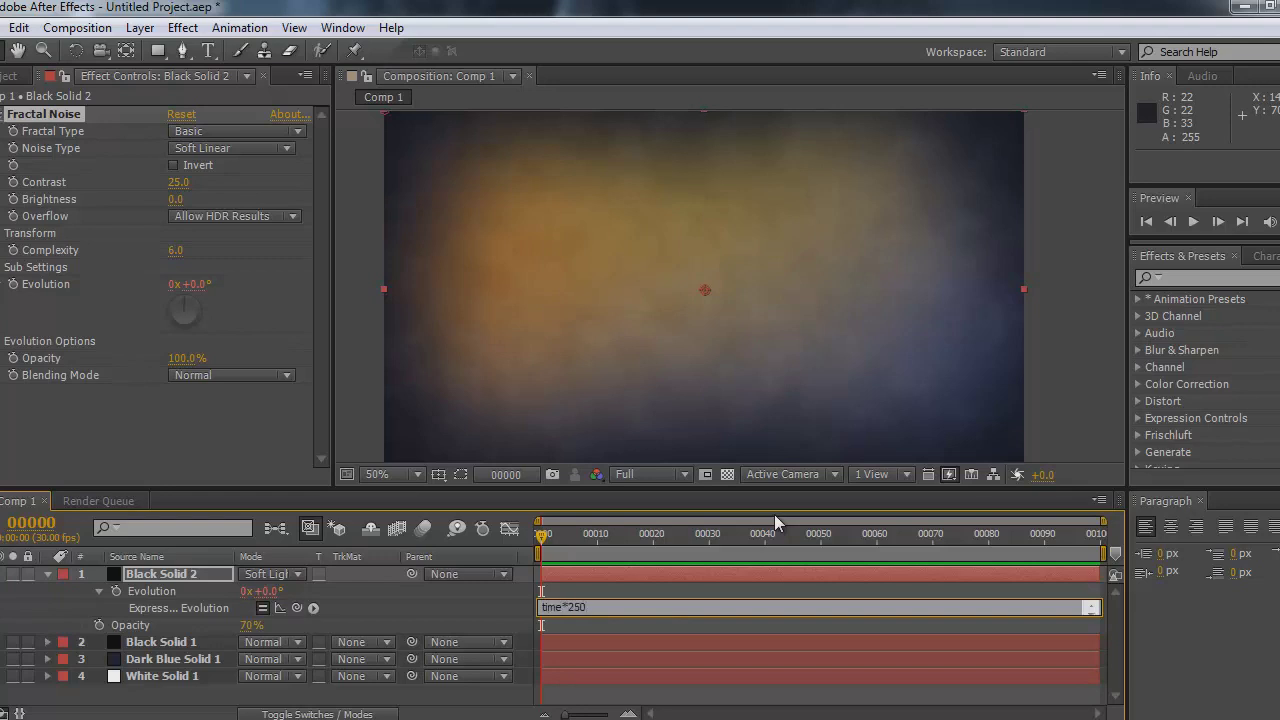
key(Escape)
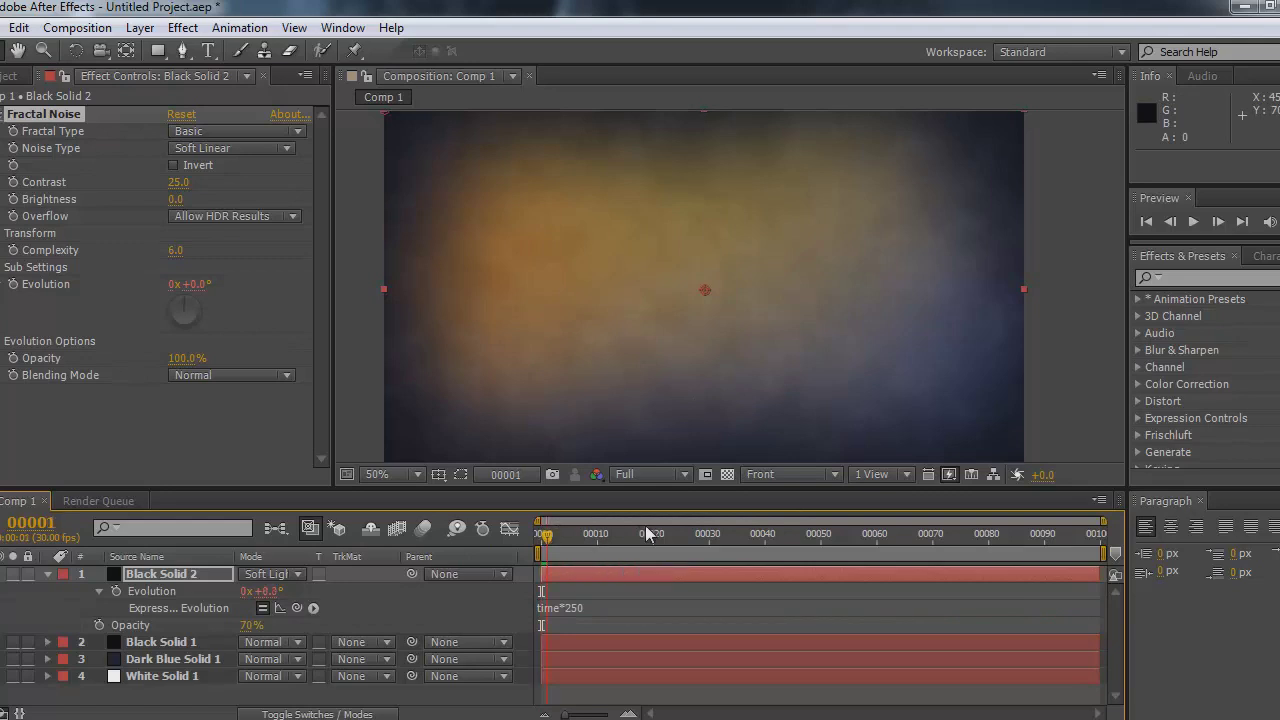
drag(646, 534, 524, 554)
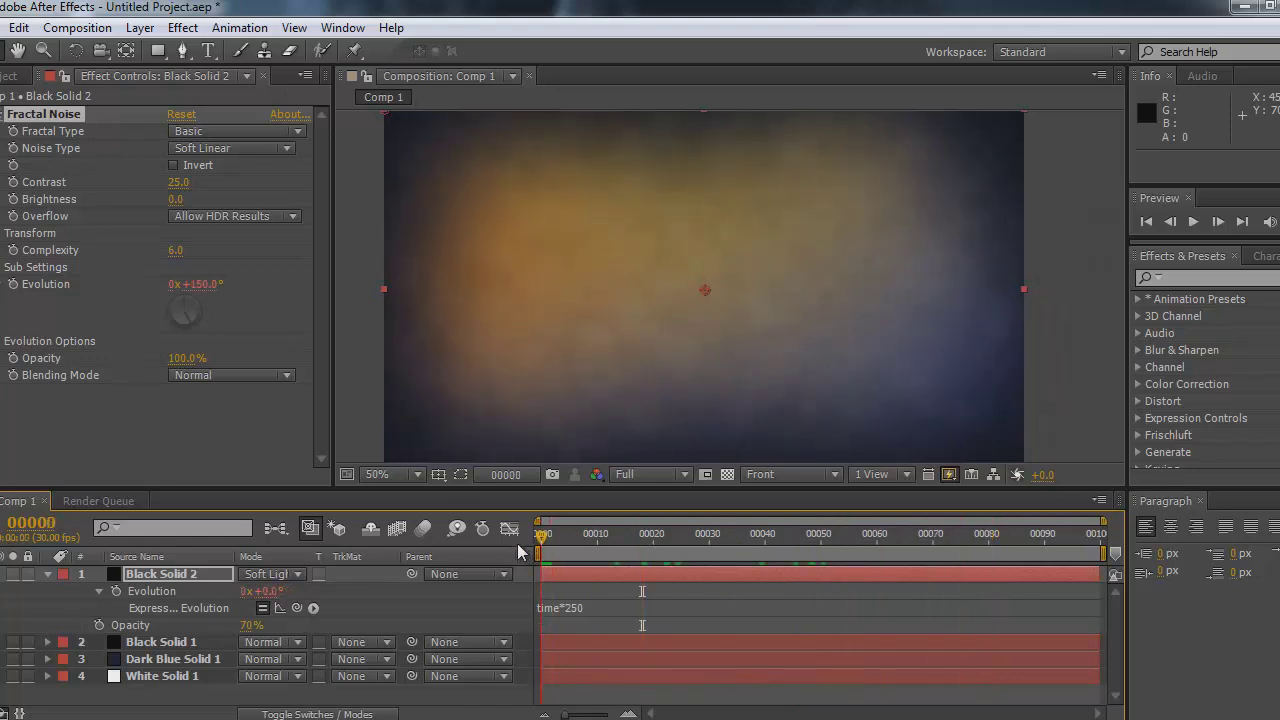
Set the Fractal Noise Transform Scale to 150, preview it at another frame and collapse the layer's properties
click(3, 234)
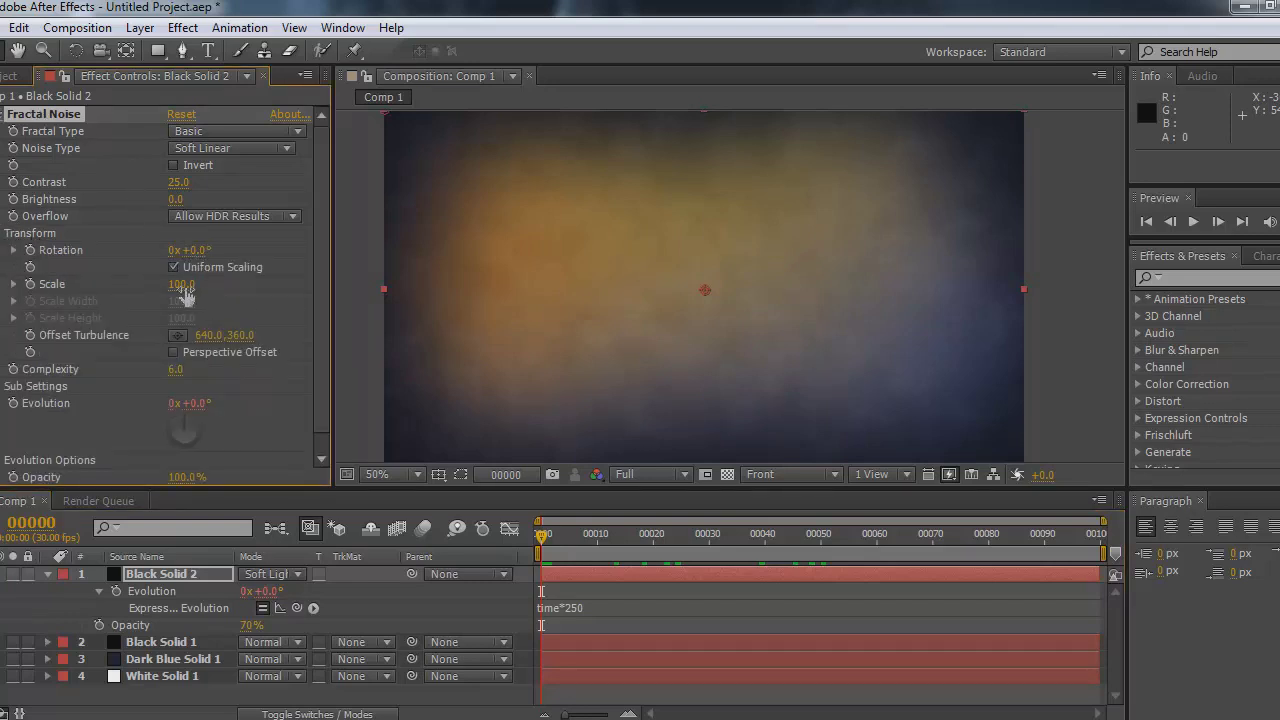
drag(183, 292, 237, 286)
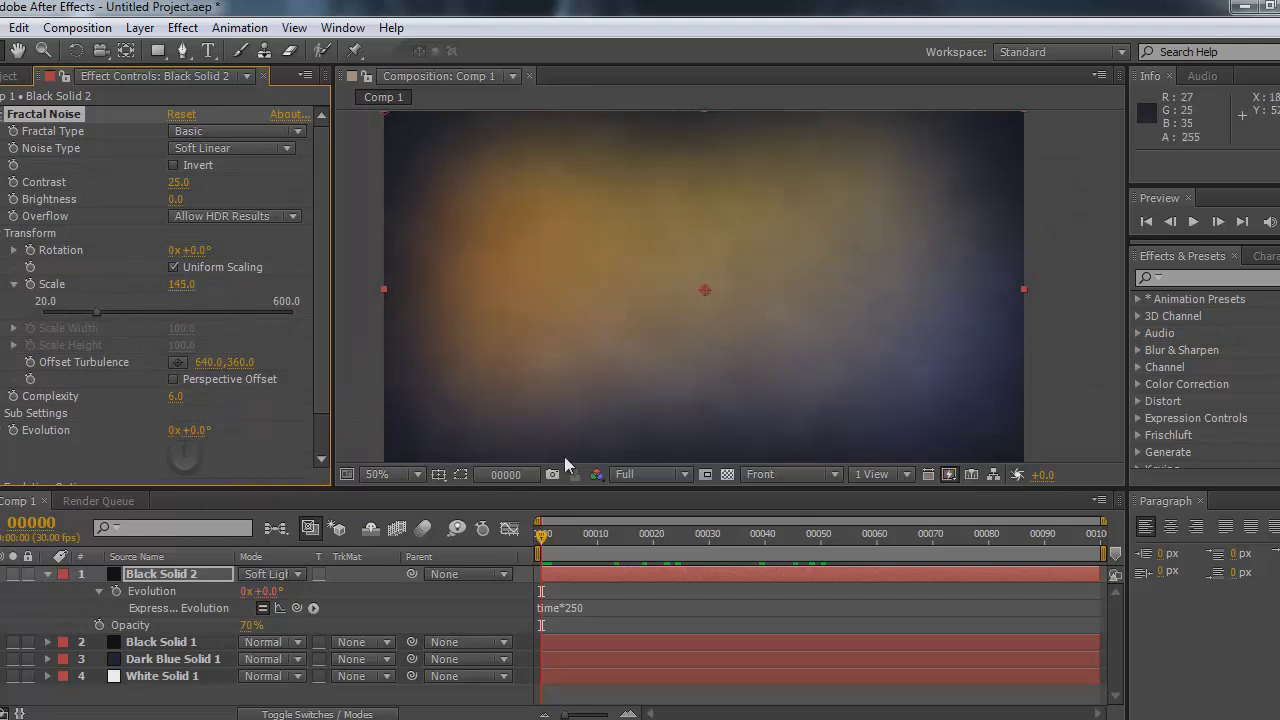
drag(176, 289, 186, 289)
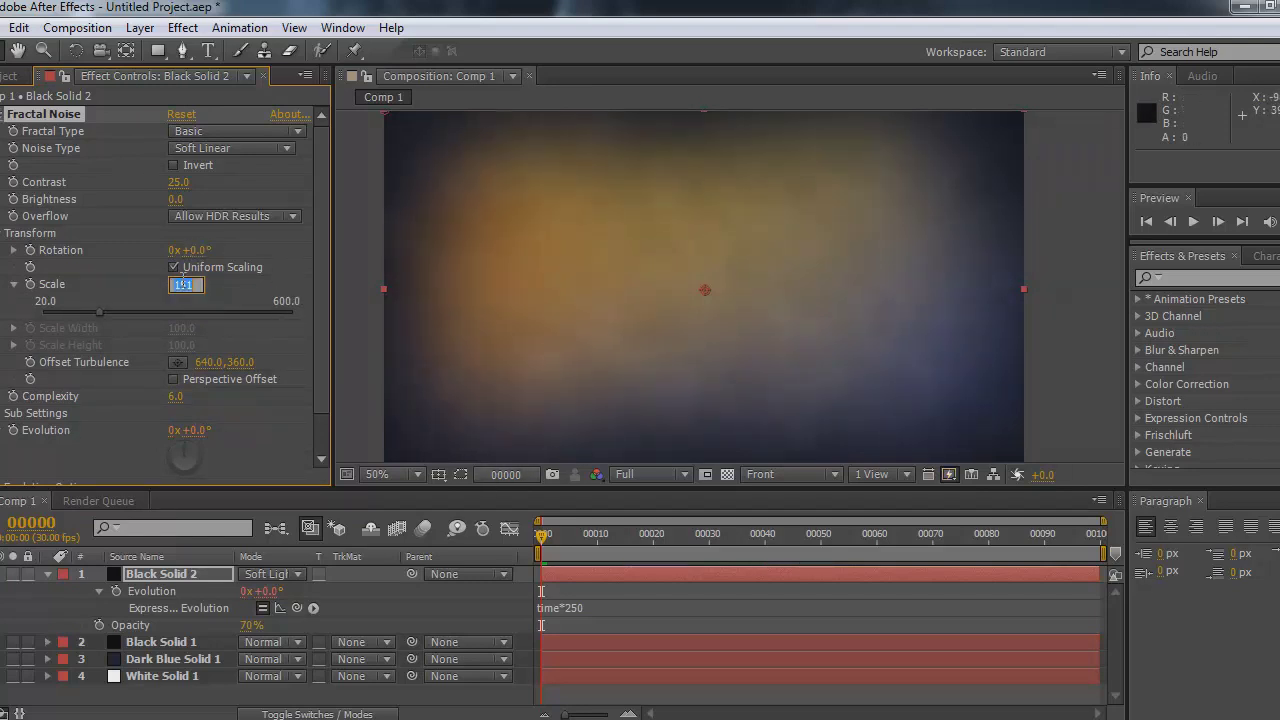
drag(720, 520, 703, 560)
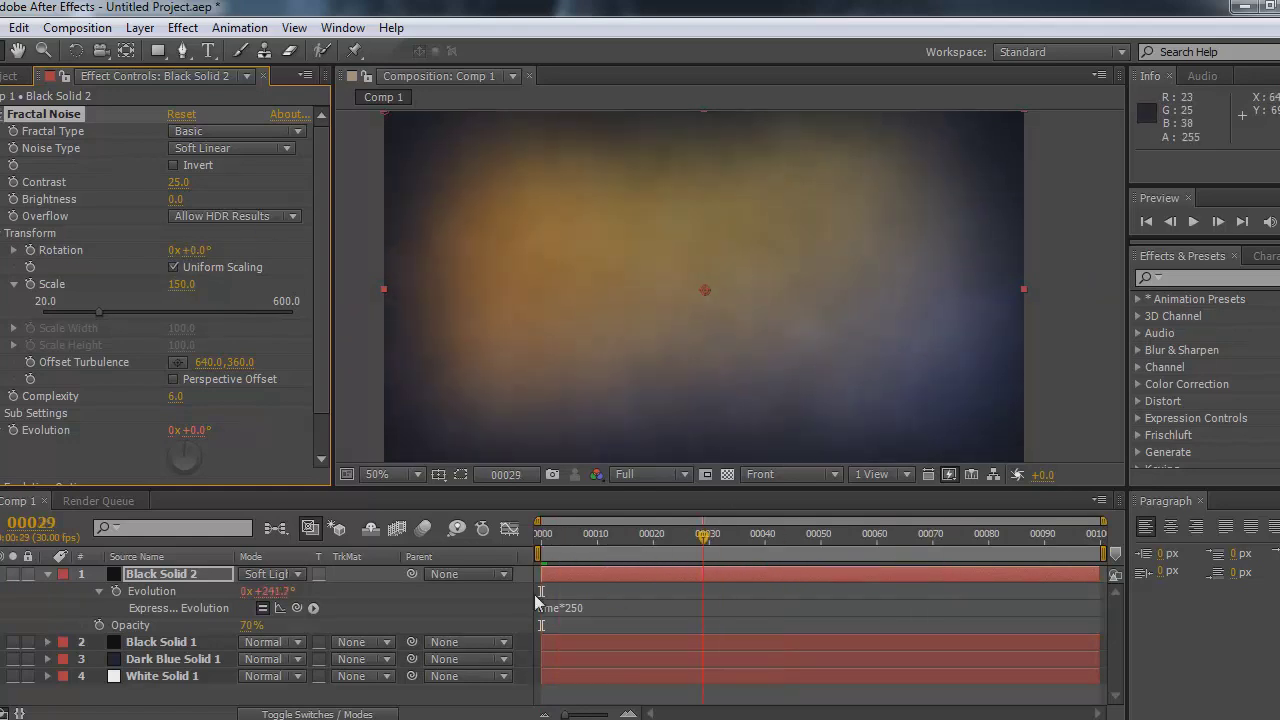
click(47, 574)
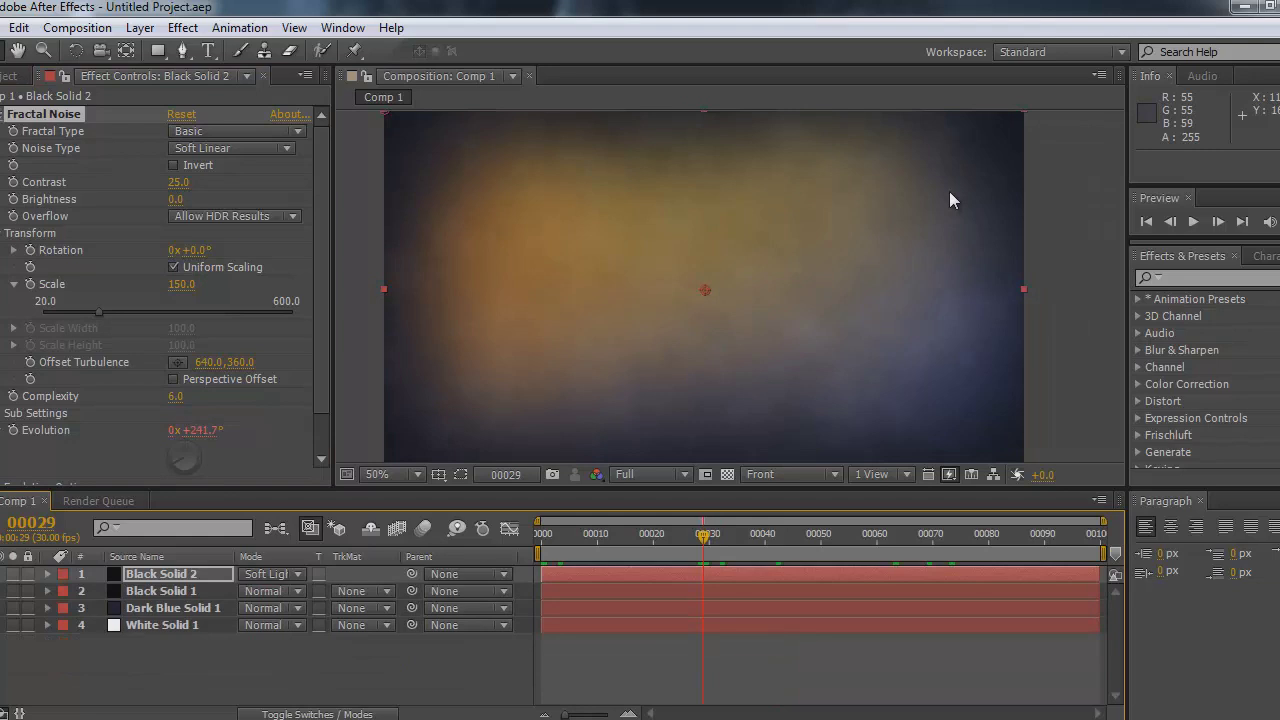
Add a new black solid above the fractal noise layer with the default settings
click(148, 28)
mouse_move(210, 42)
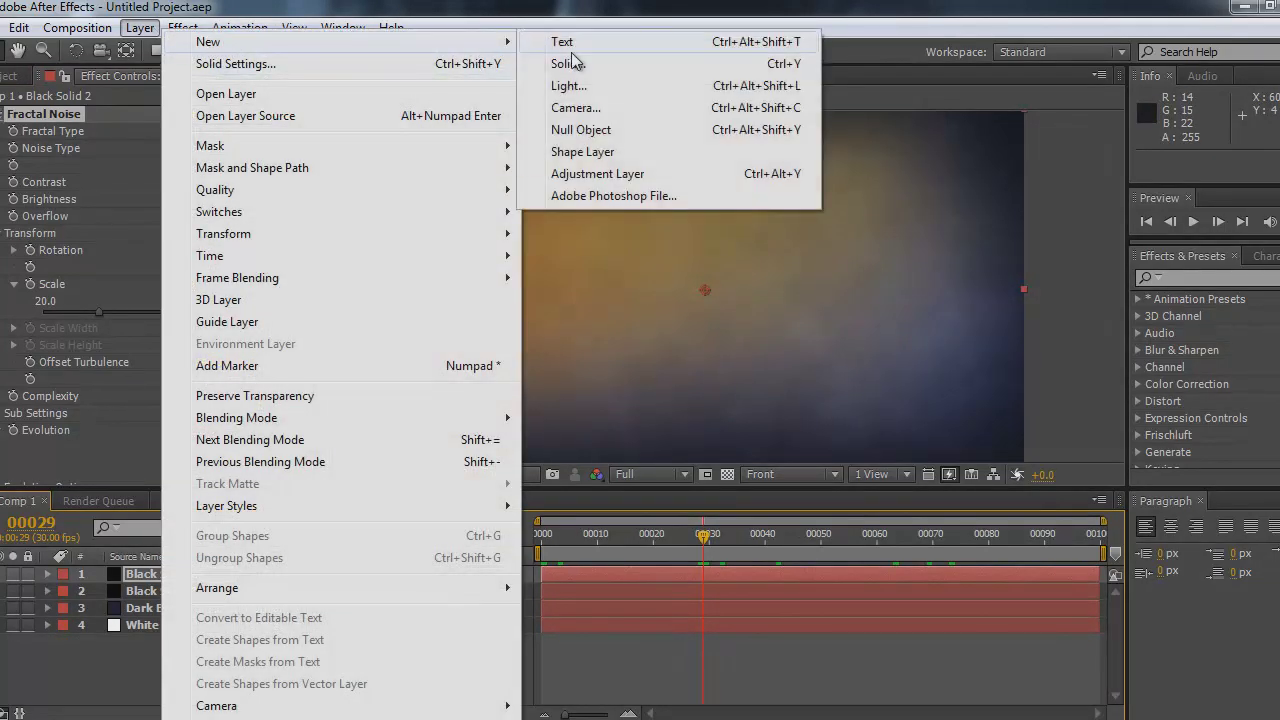
mouse_move(275, 41)
click(584, 63)
key(Return)
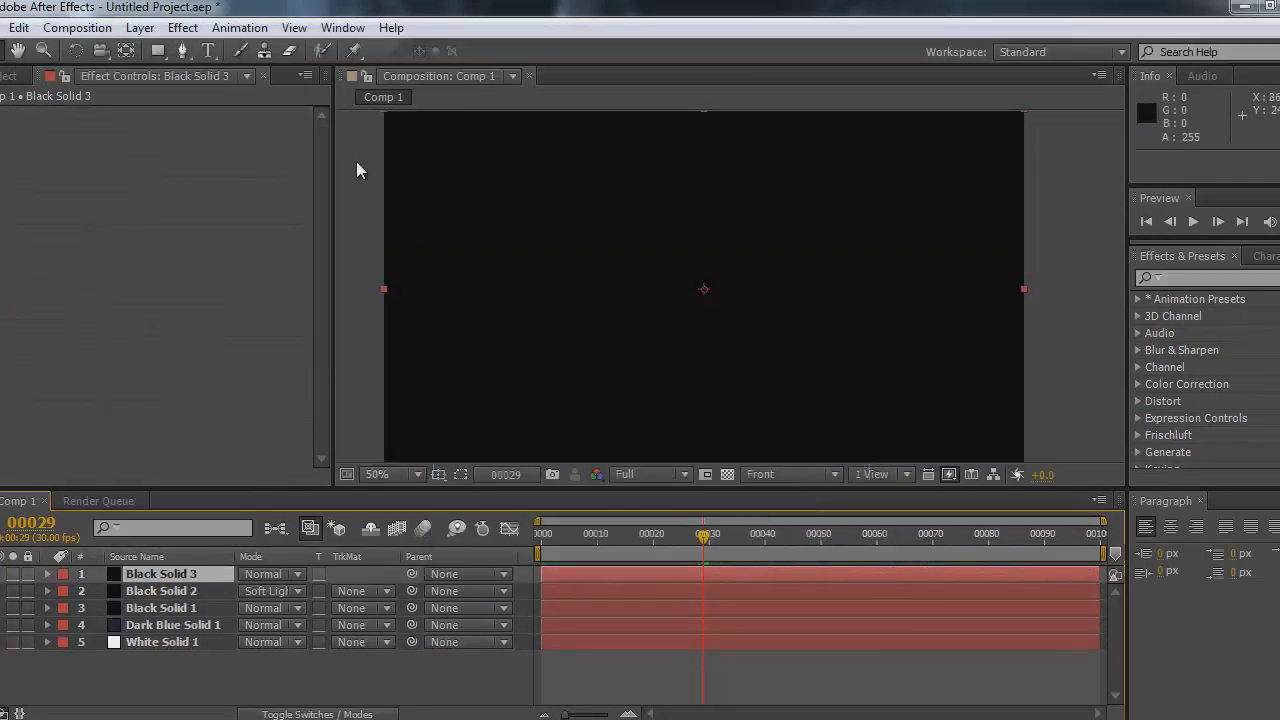
Apply the Trapcode Particular effect to the new black solid and scrub the timeline to preview the particles
click(183, 30)
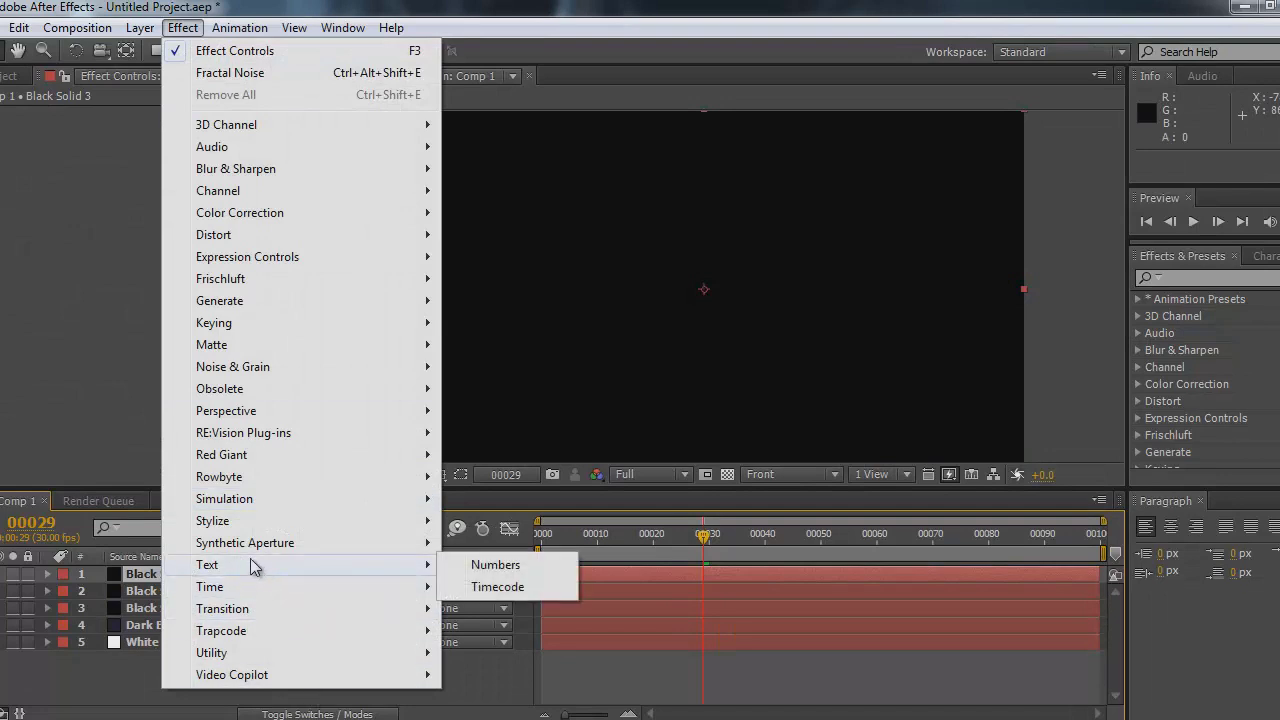
mouse_move(250, 525)
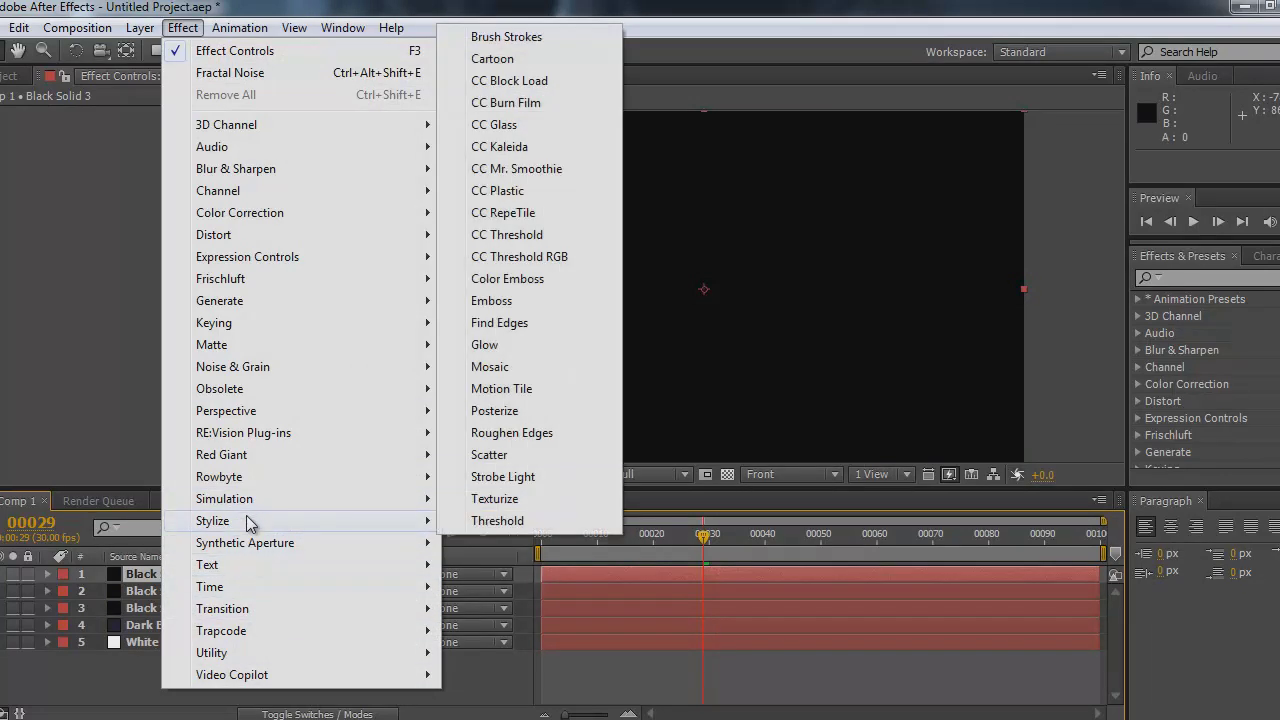
mouse_move(252, 677)
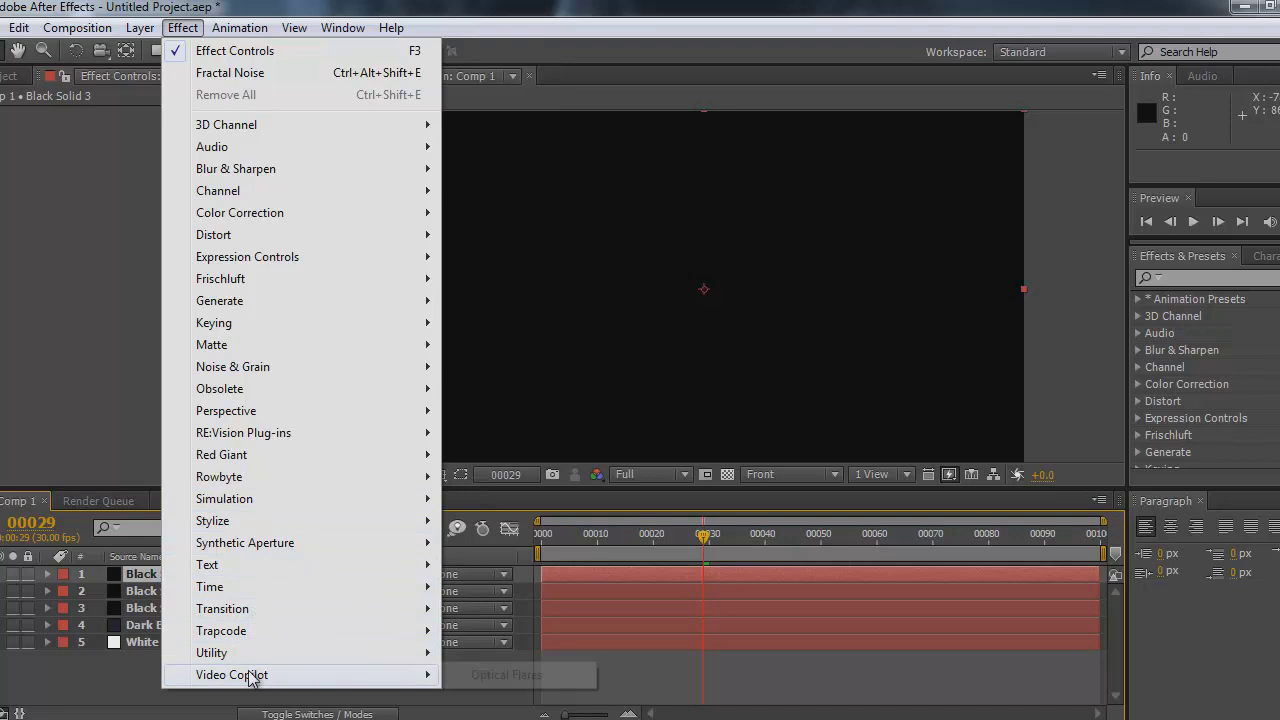
mouse_move(327, 632)
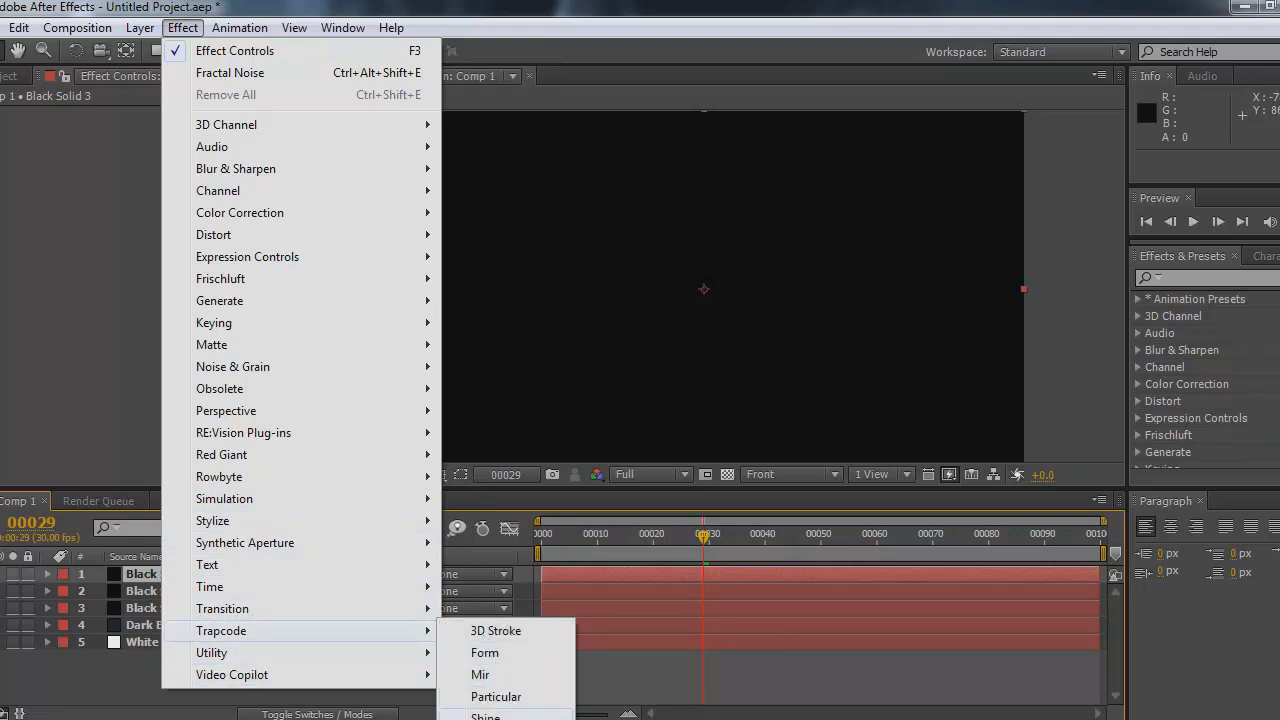
click(497, 697)
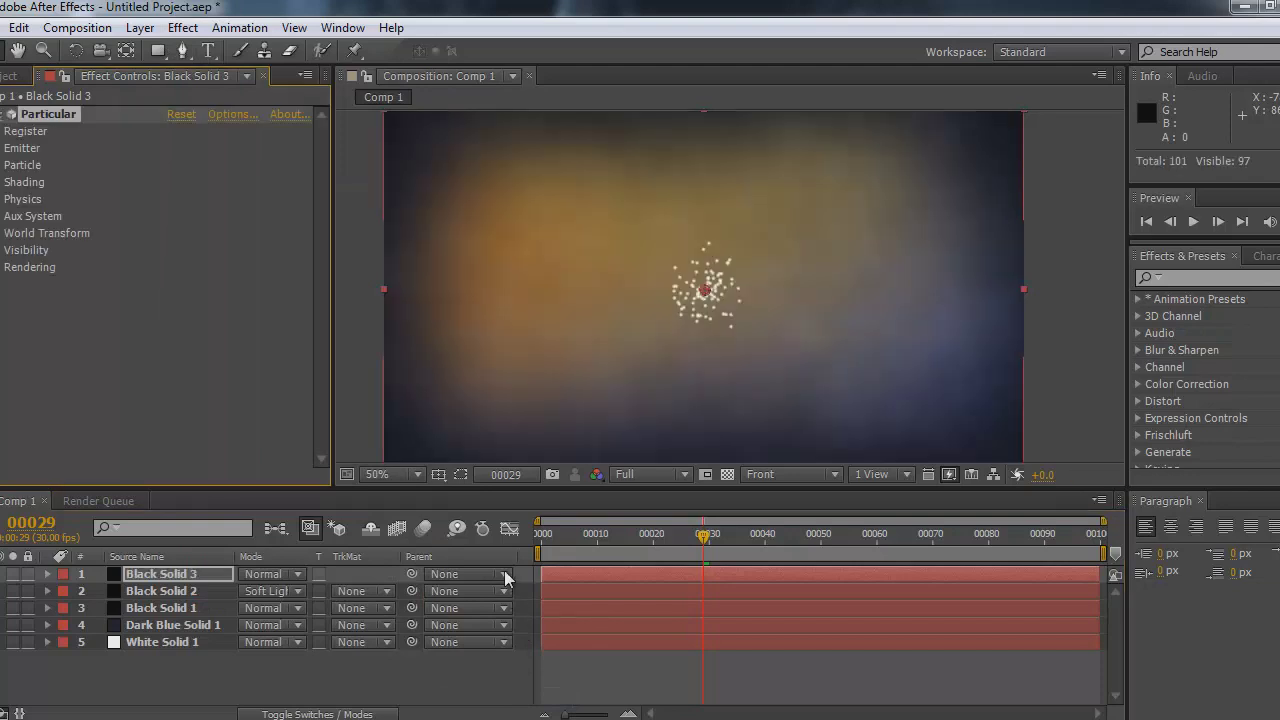
mouse_move(702, 538)
mouse_down()
mouse_move(519, 552)
mouse_move(725, 537)
mouse_up()
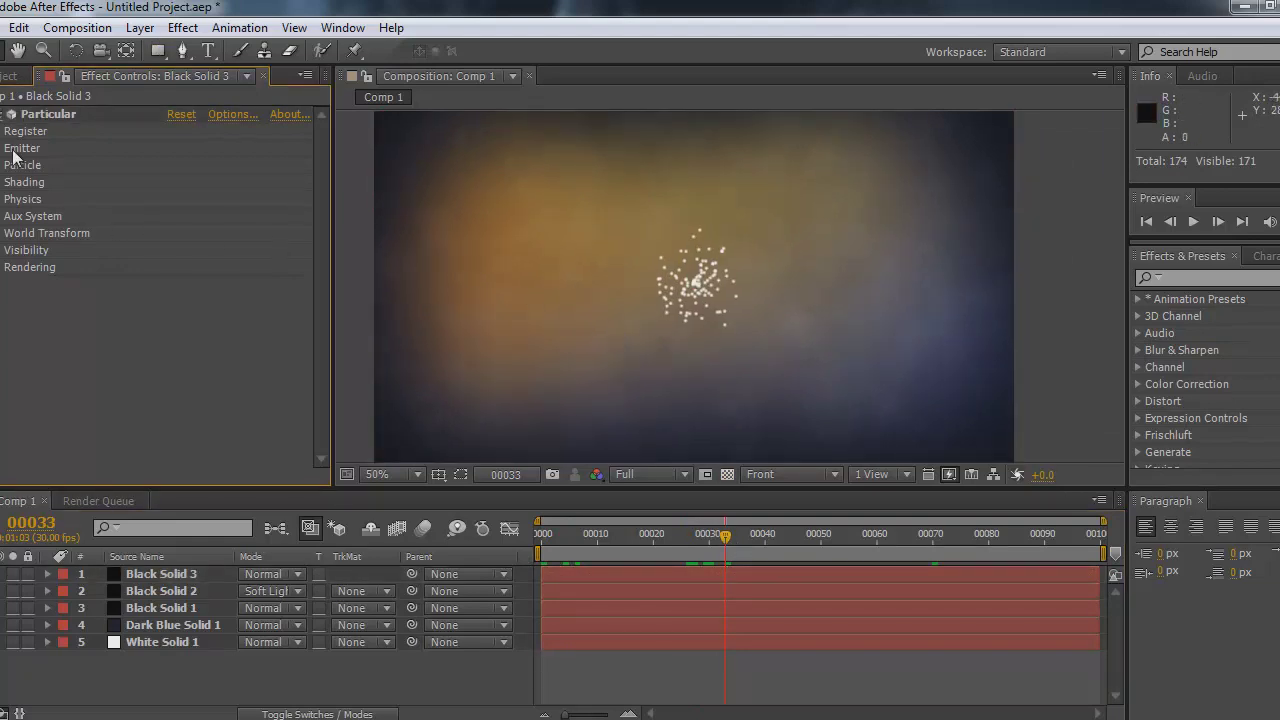
Set Particular's Emitter Type to Box
click(46, 119)
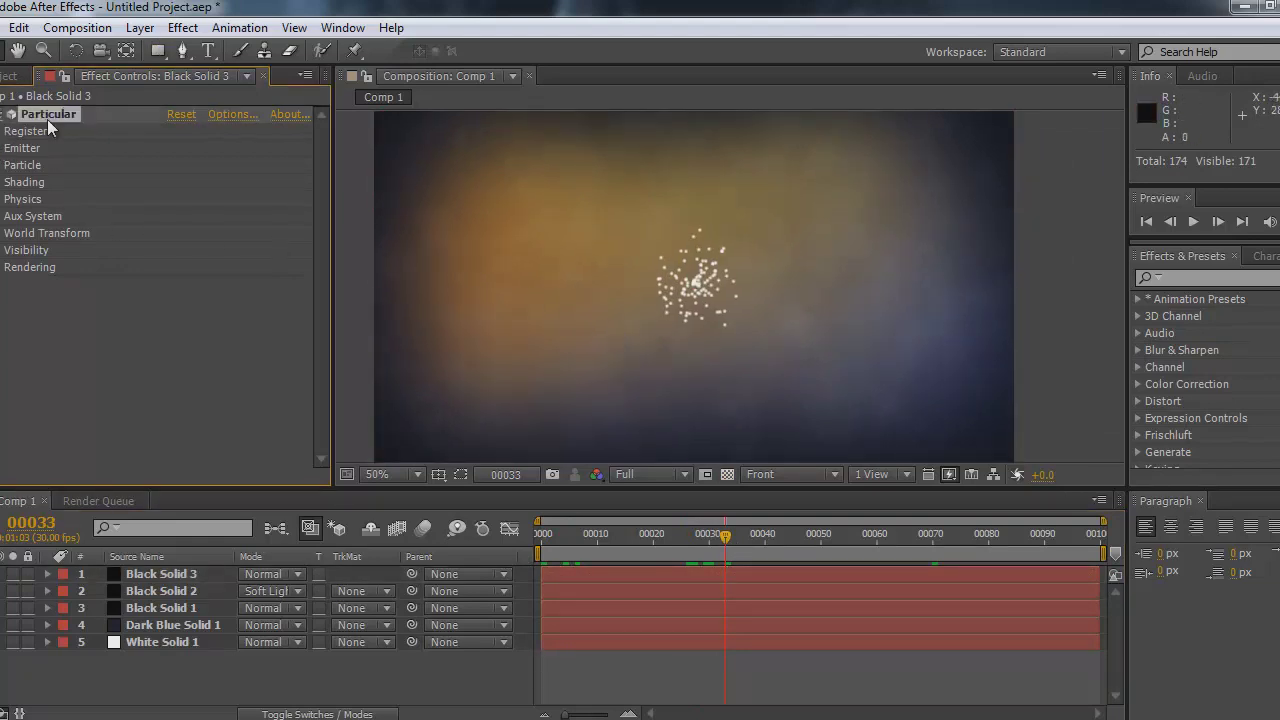
click(1, 149)
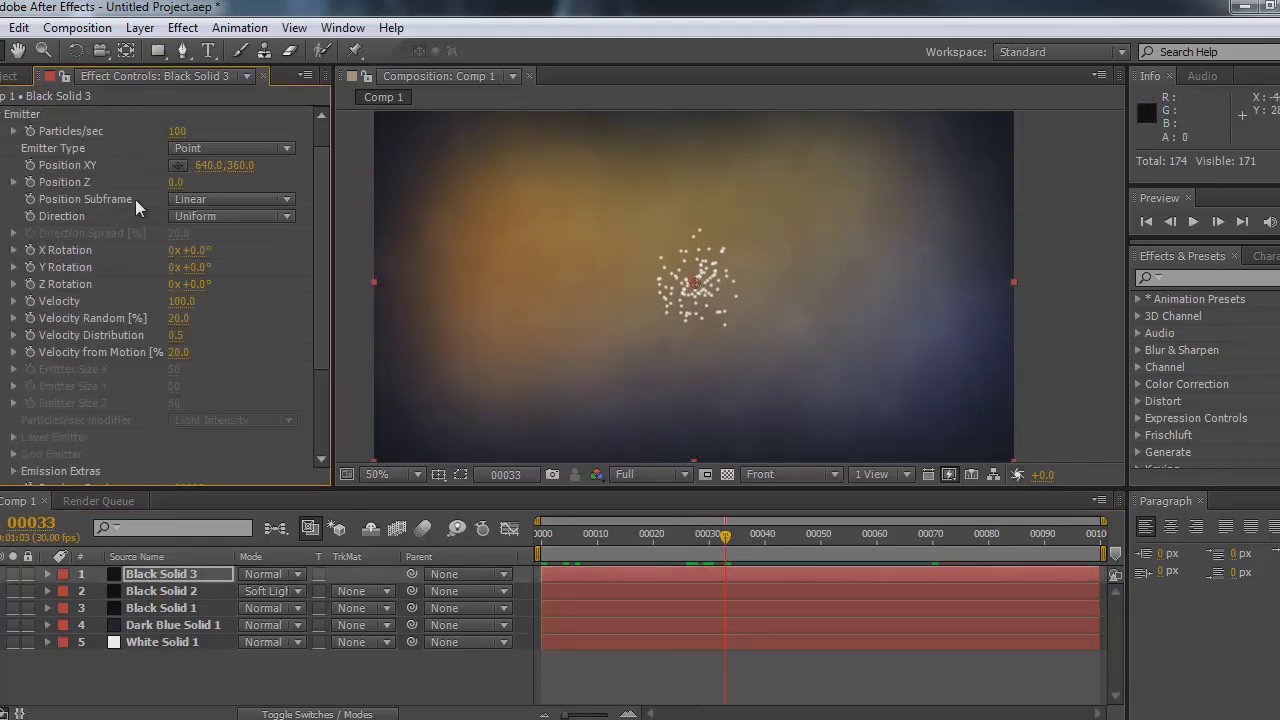
click(211, 149)
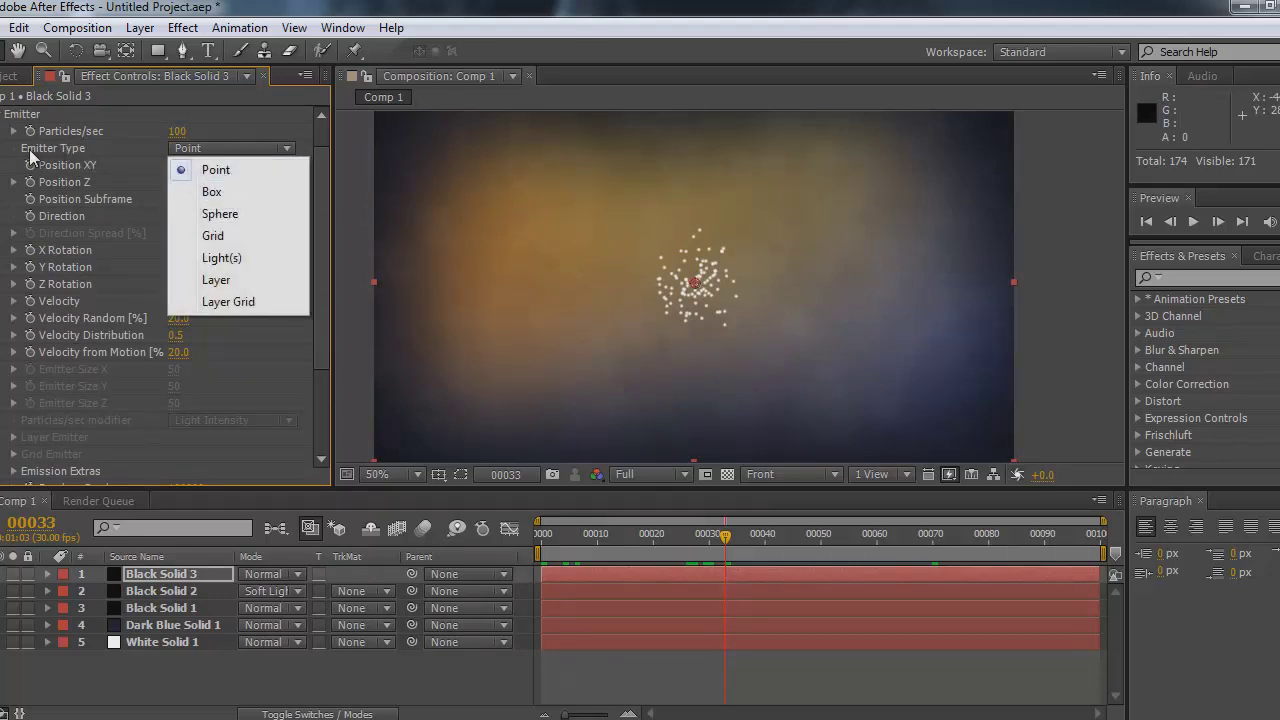
click(234, 191)
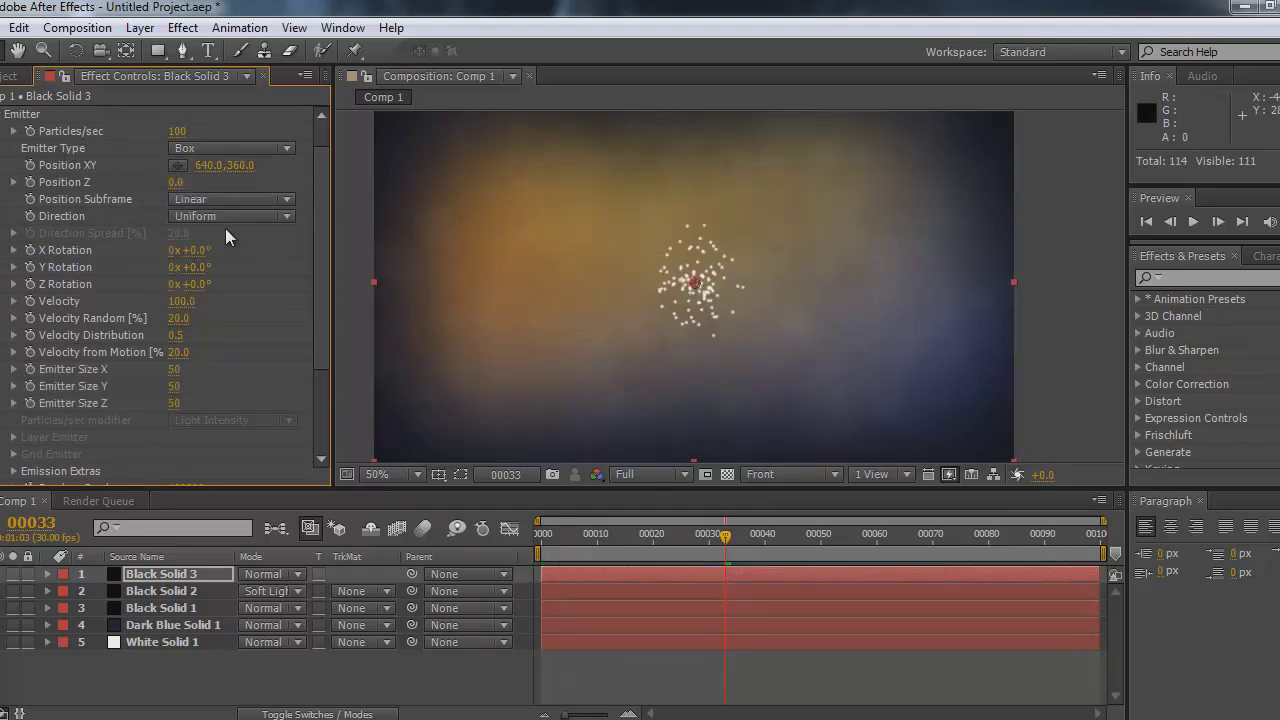
Enlarge the box emitter to about 1265 in X, 668 in Y and 998 in Z, and preview the particle spread over time
mouse_move(180, 370)
mouse_down()
mouse_move(340, 370)
mouse_move(163, 372)
mouse_up()
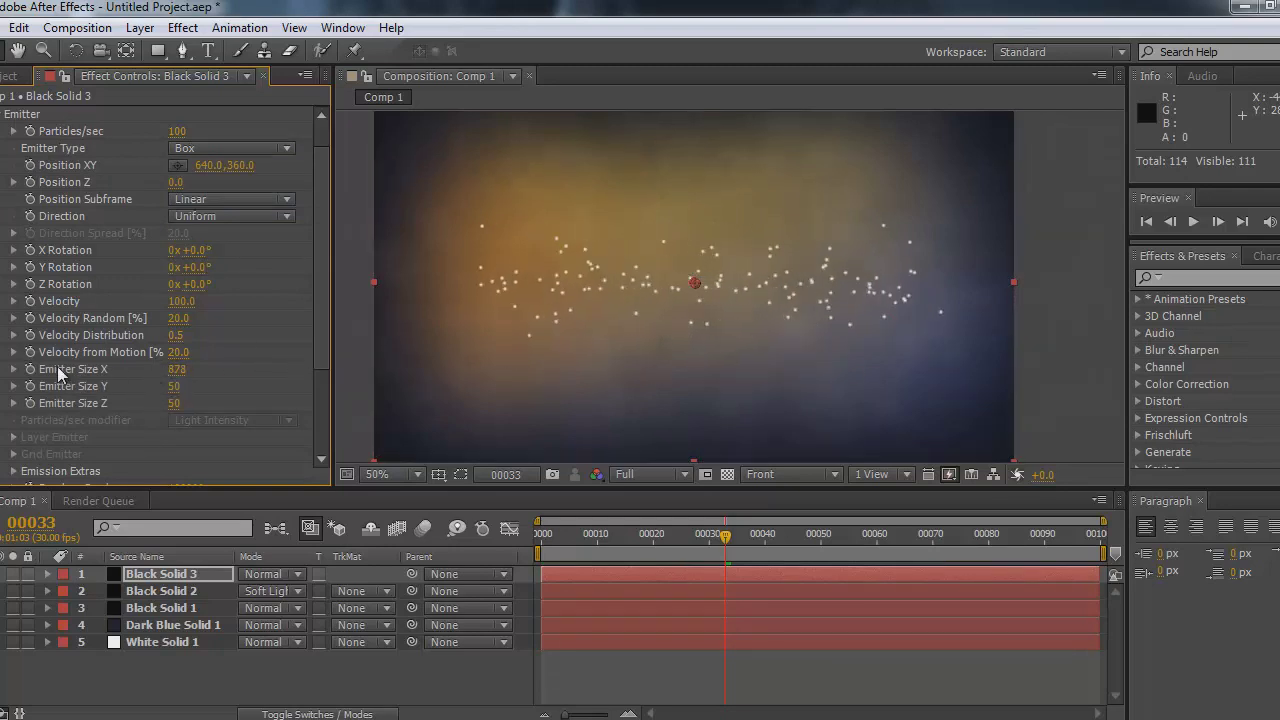
drag(177, 369, 240, 369)
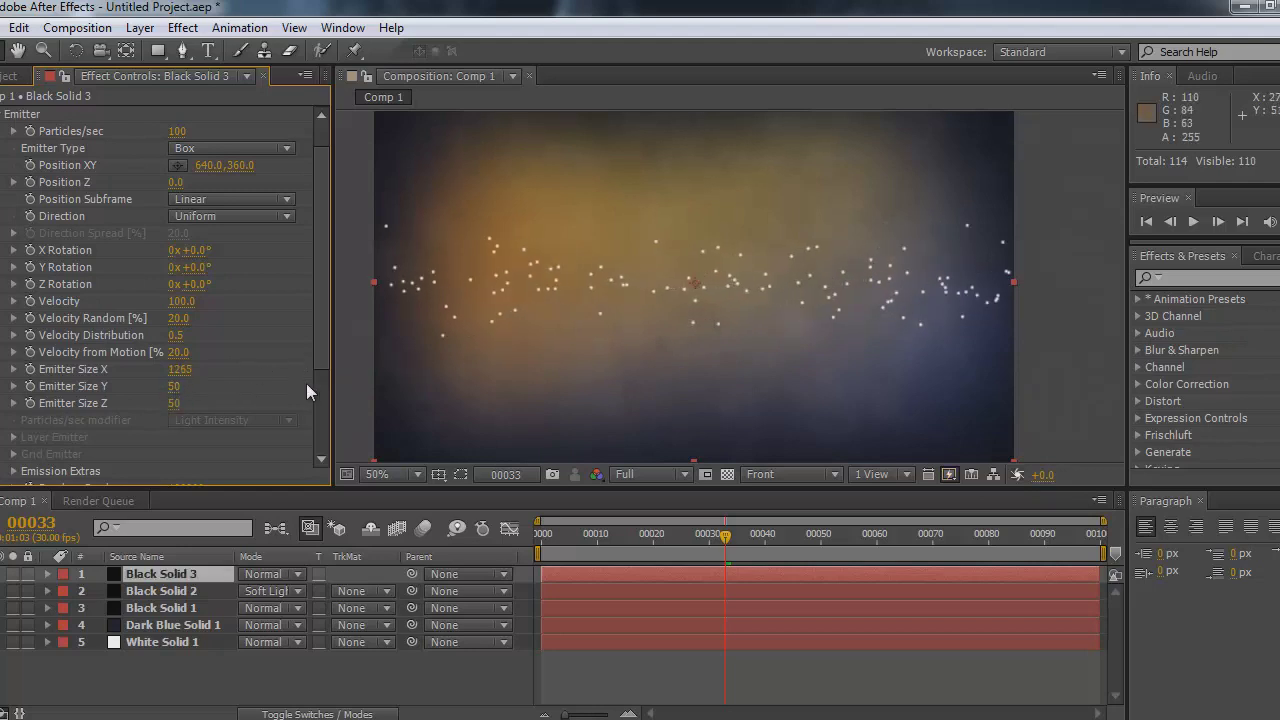
drag(173, 387, 724, 350)
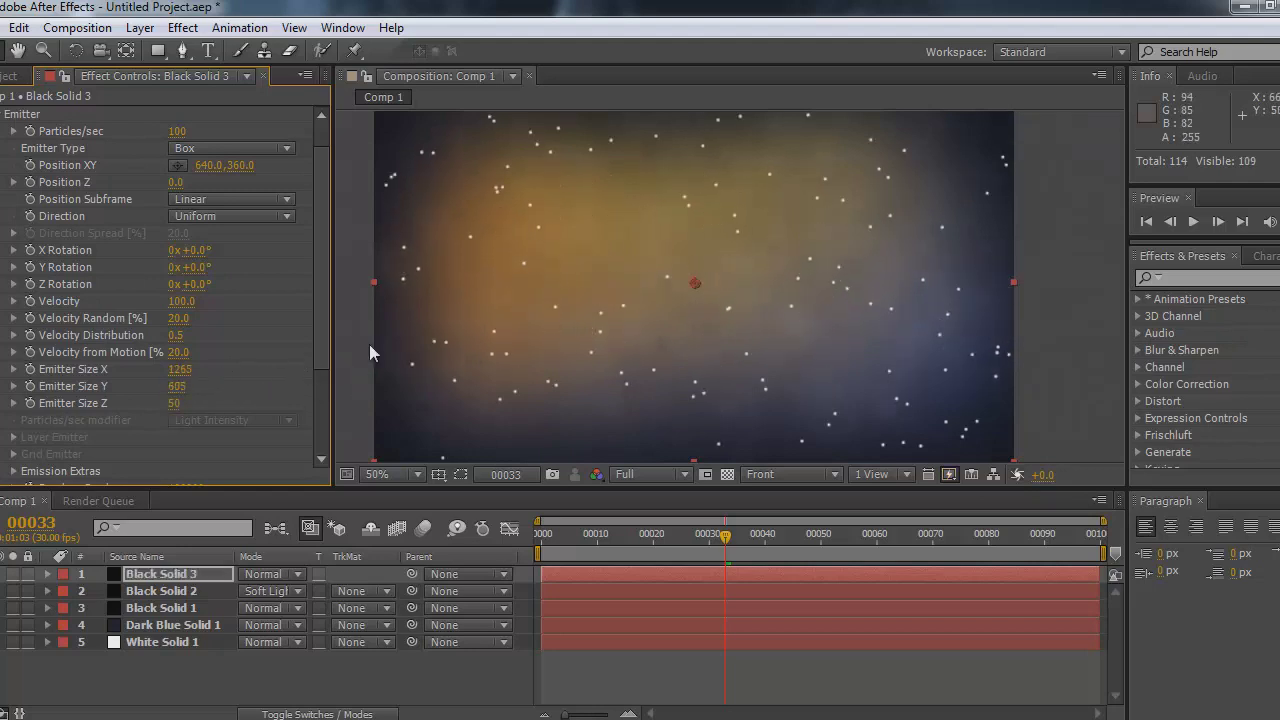
drag(177, 388, 238, 397)
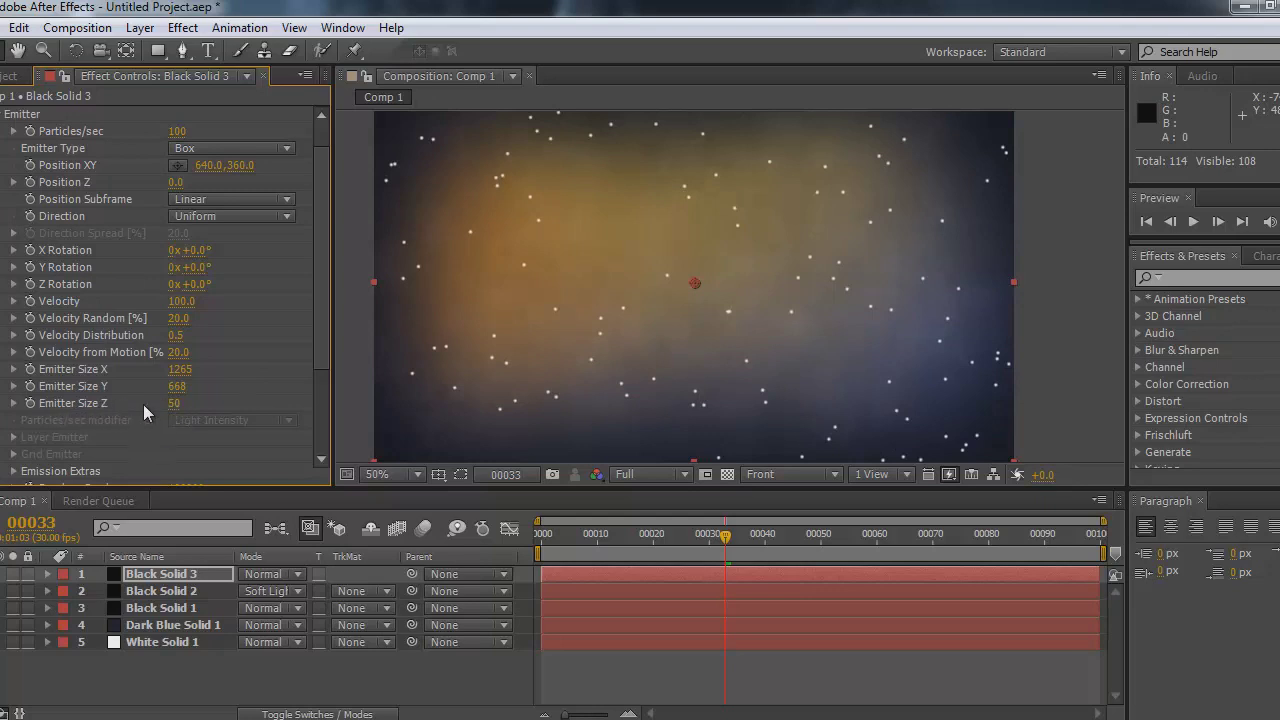
drag(172, 410, 300, 400)
scroll(642, 306, down, 2)
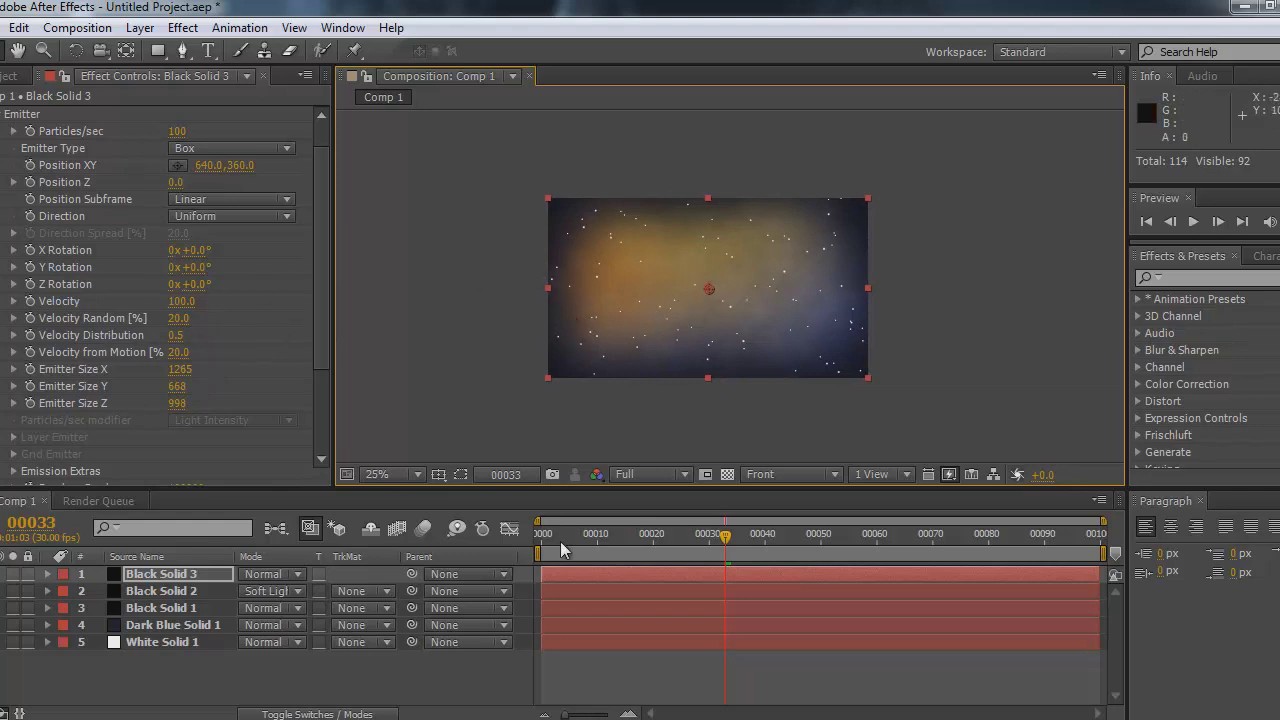
drag(557, 538, 871, 535)
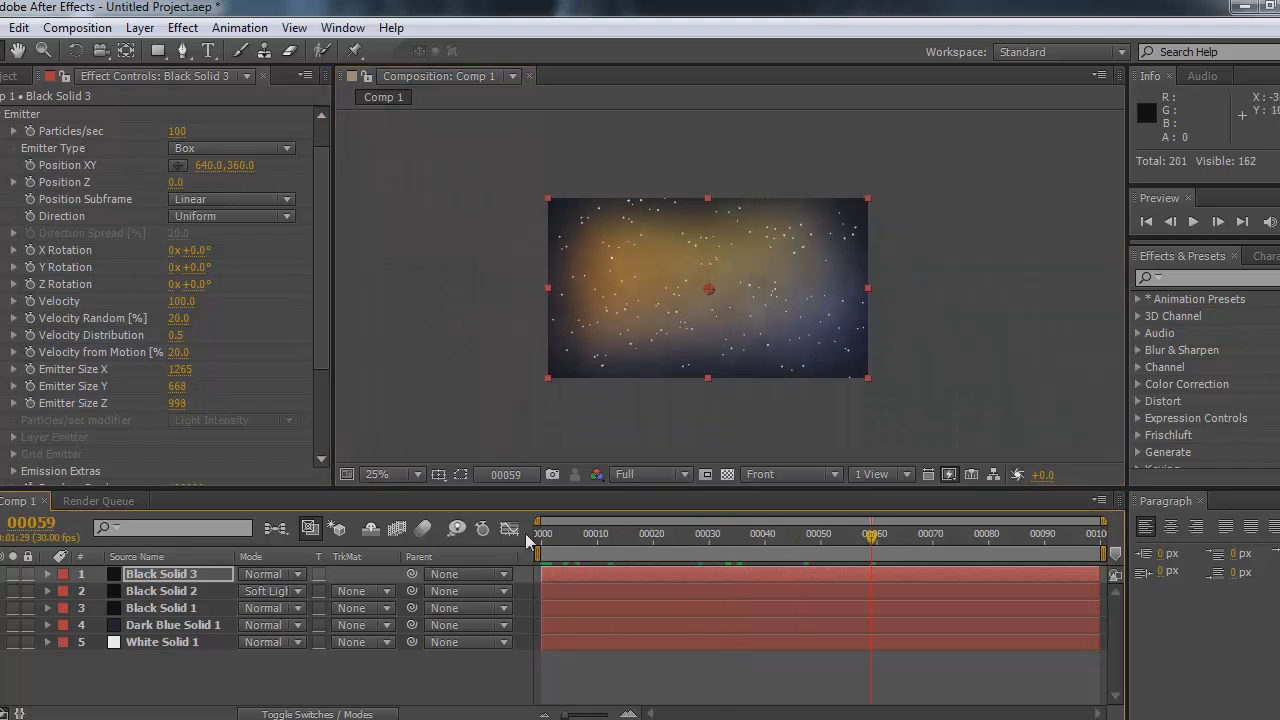
Enable keyframing for the emitter's Particles/sec at frame 0
drag(559, 545, 507, 550)
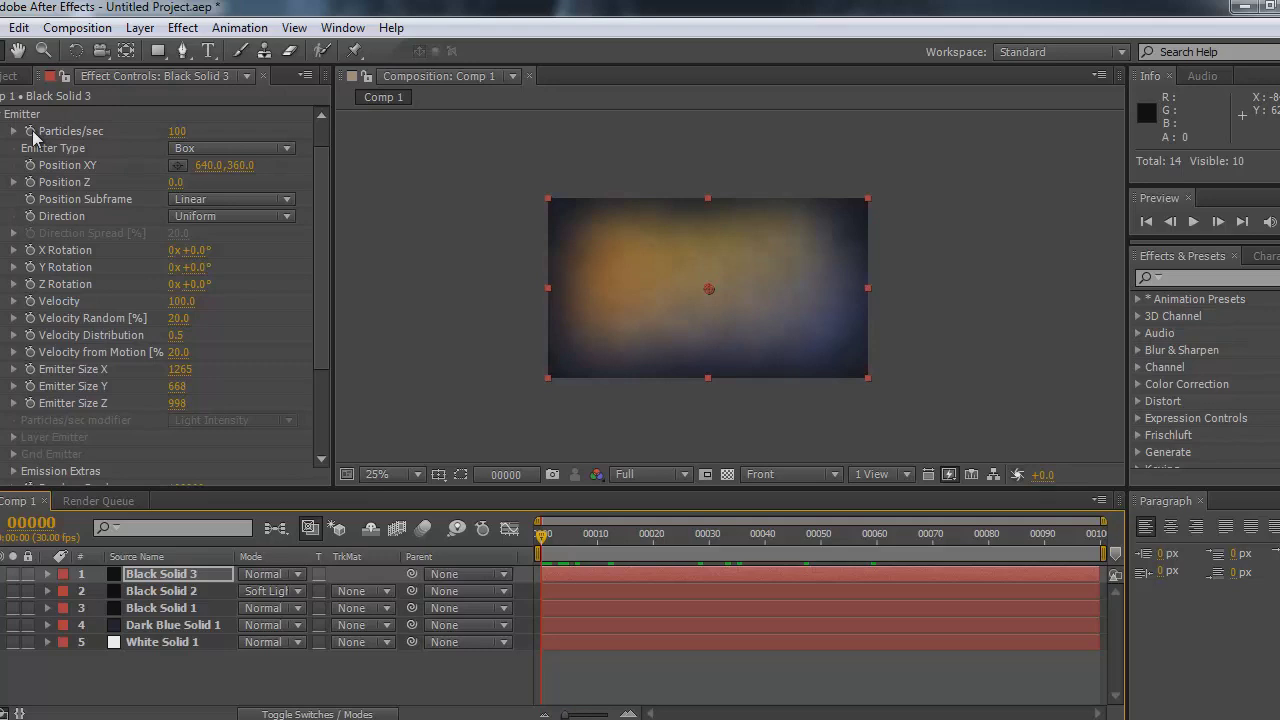
drag(546, 534, 514, 536)
click(32, 133)
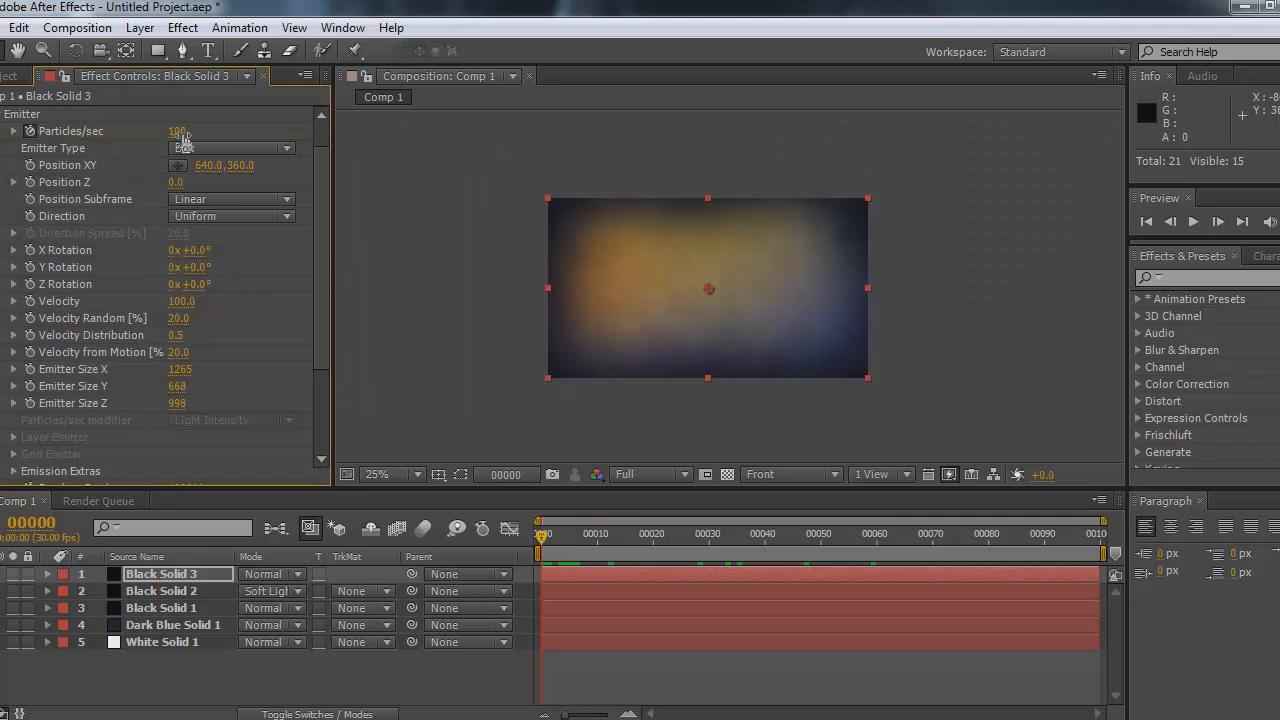
Keyframe the emitter's Particles/sec at 5000 on frame 0 and at 0 on frame 1, and preview the burst across the timeline
text(1)
key(Return)
click(628, 714)
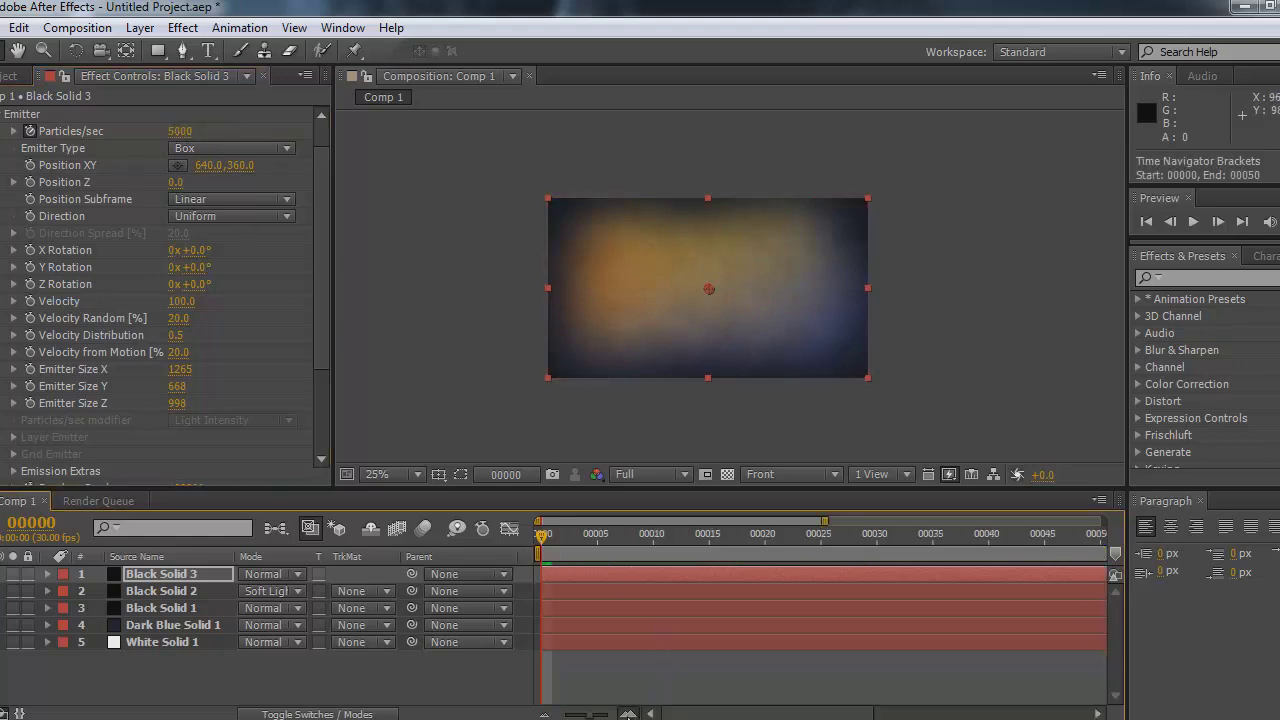
click(628, 714)
drag(545, 540, 572, 540)
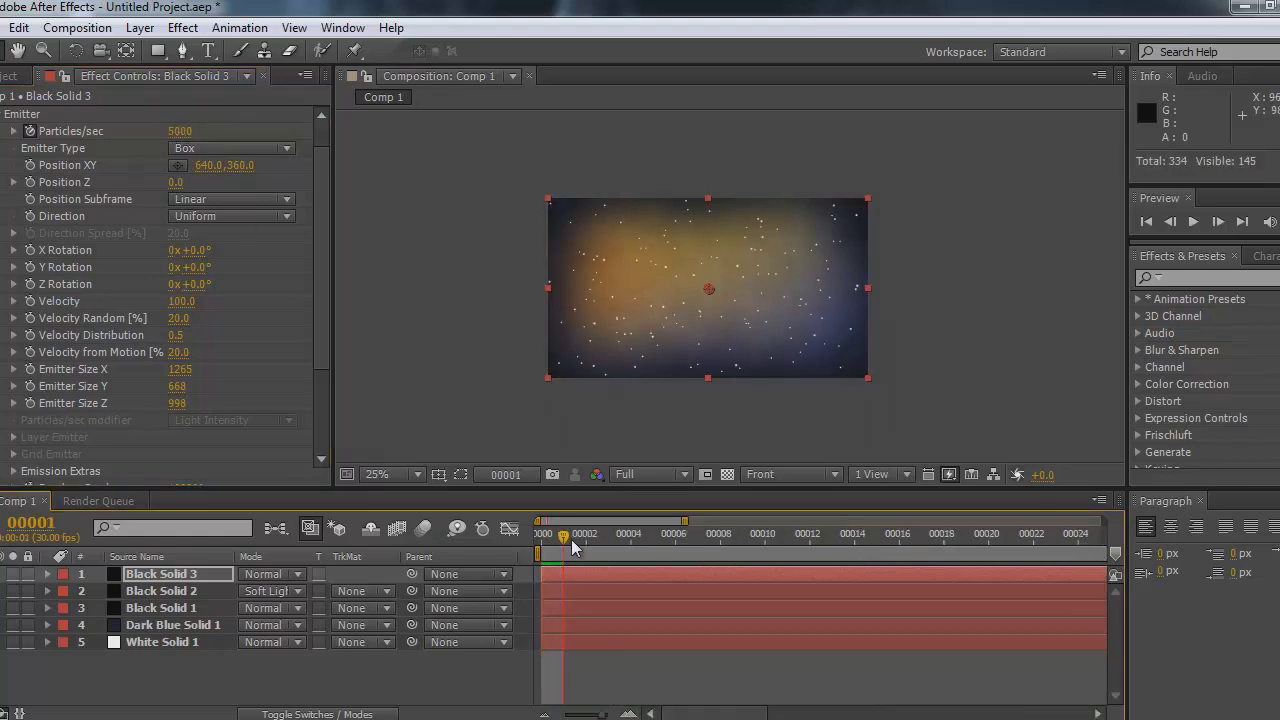
click(180, 131)
text(0)
key(Return)
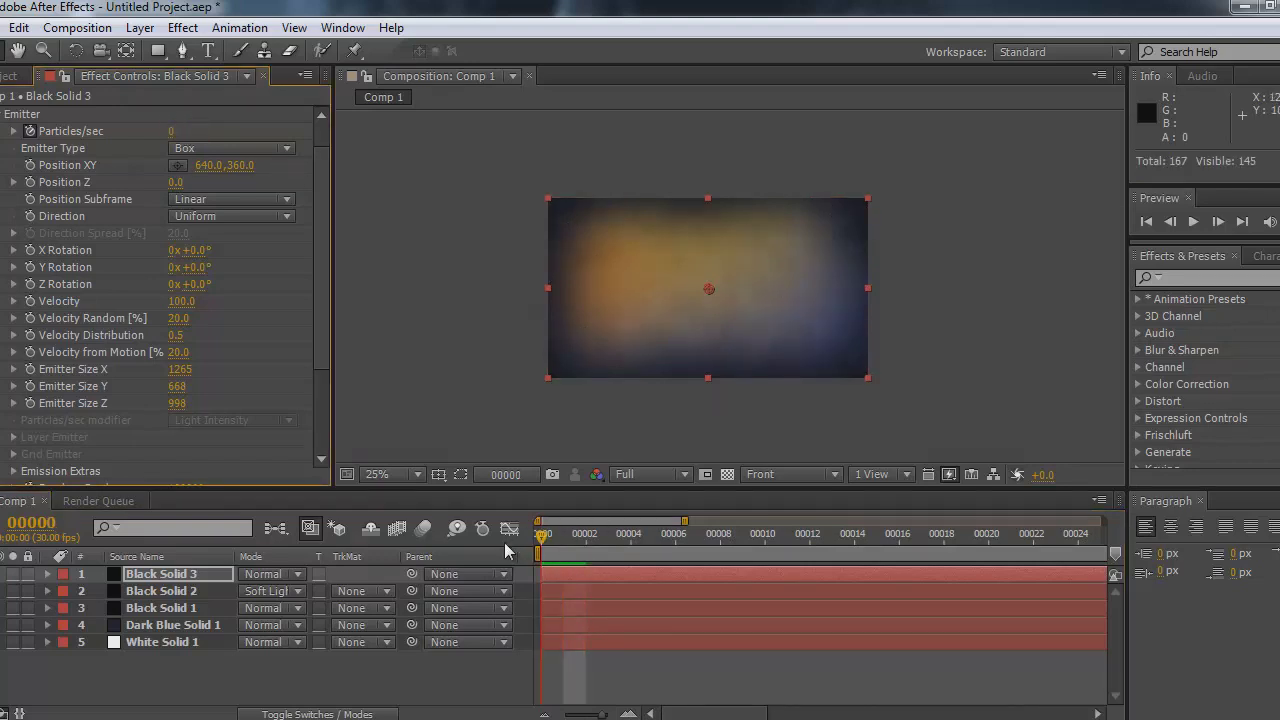
drag(545, 545, 698, 545)
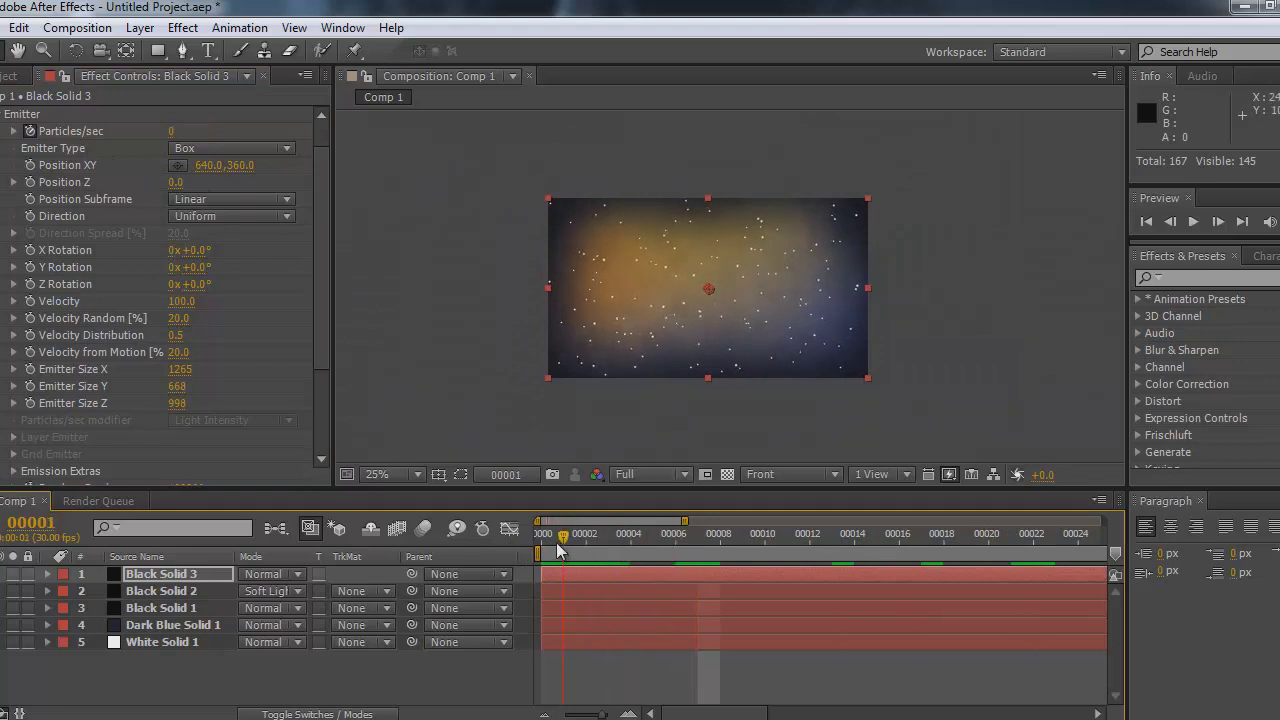
drag(693, 543, 952, 570)
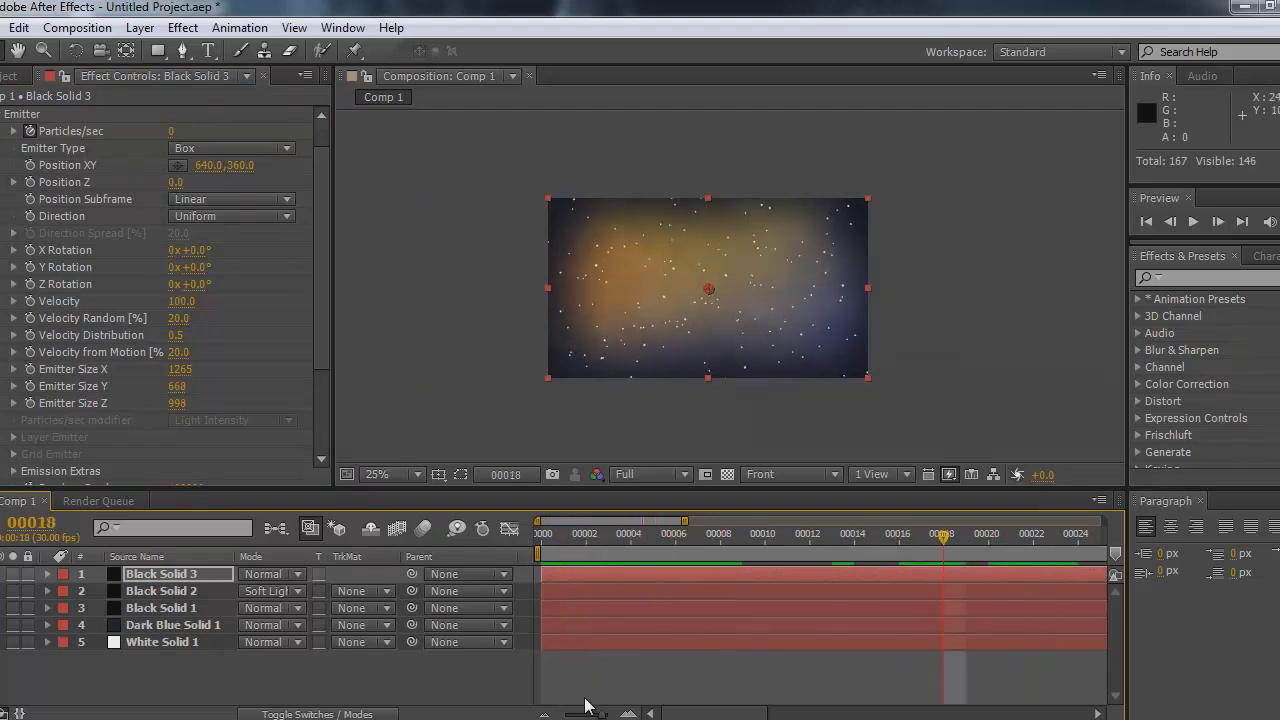
drag(600, 715, 552, 718)
drag(648, 541, 879, 543)
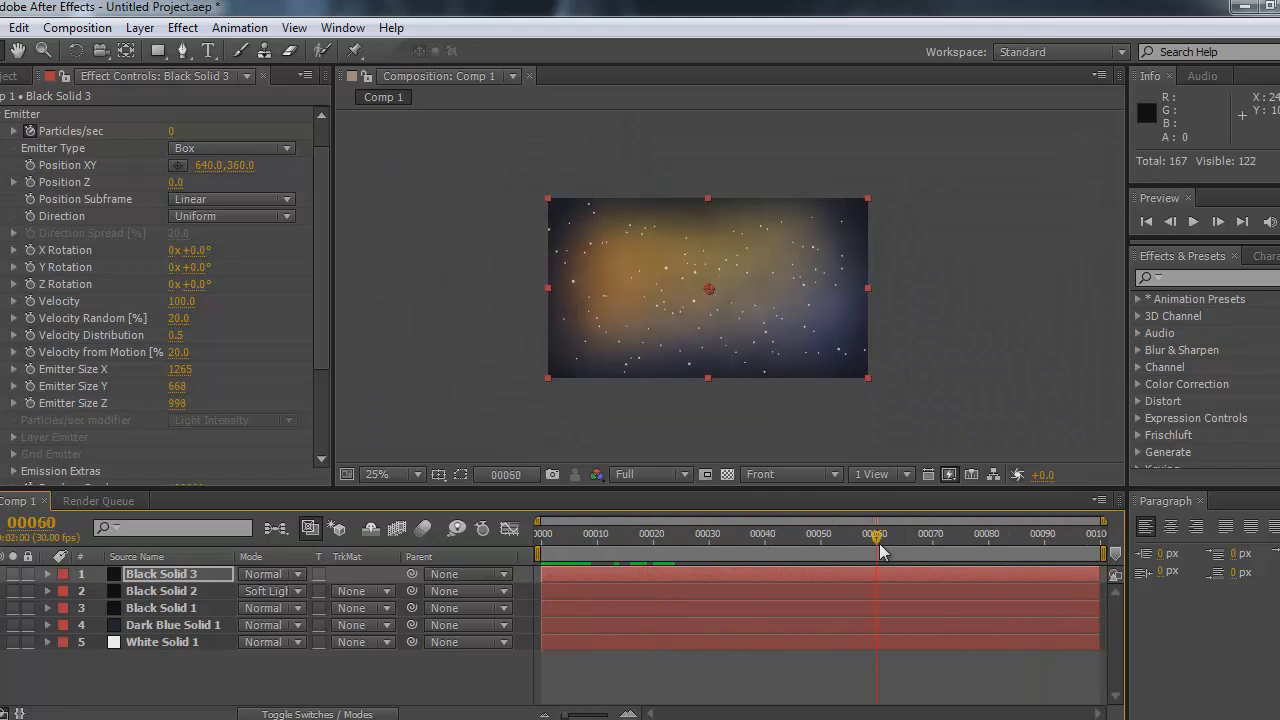
drag(600, 550, 846, 546)
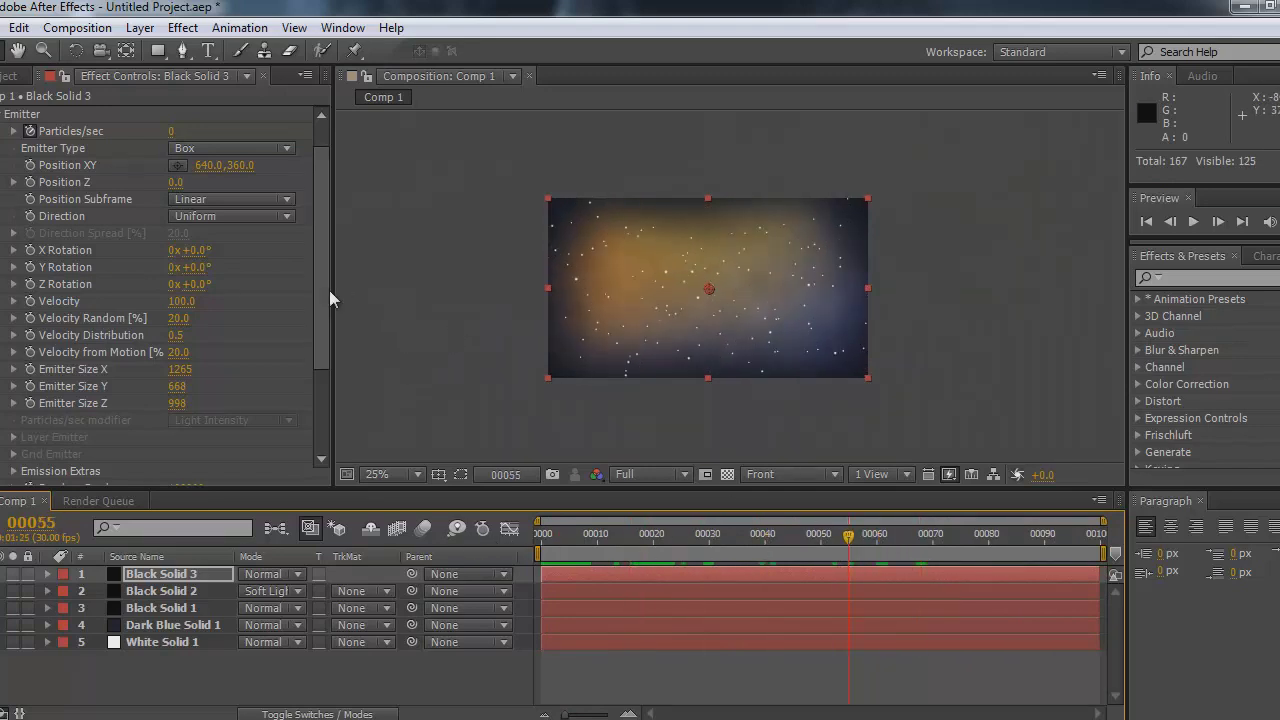
Set the particle Life to 3.5 seconds and check that particles last until the end of the composition
scroll(306, 389, down, 3)
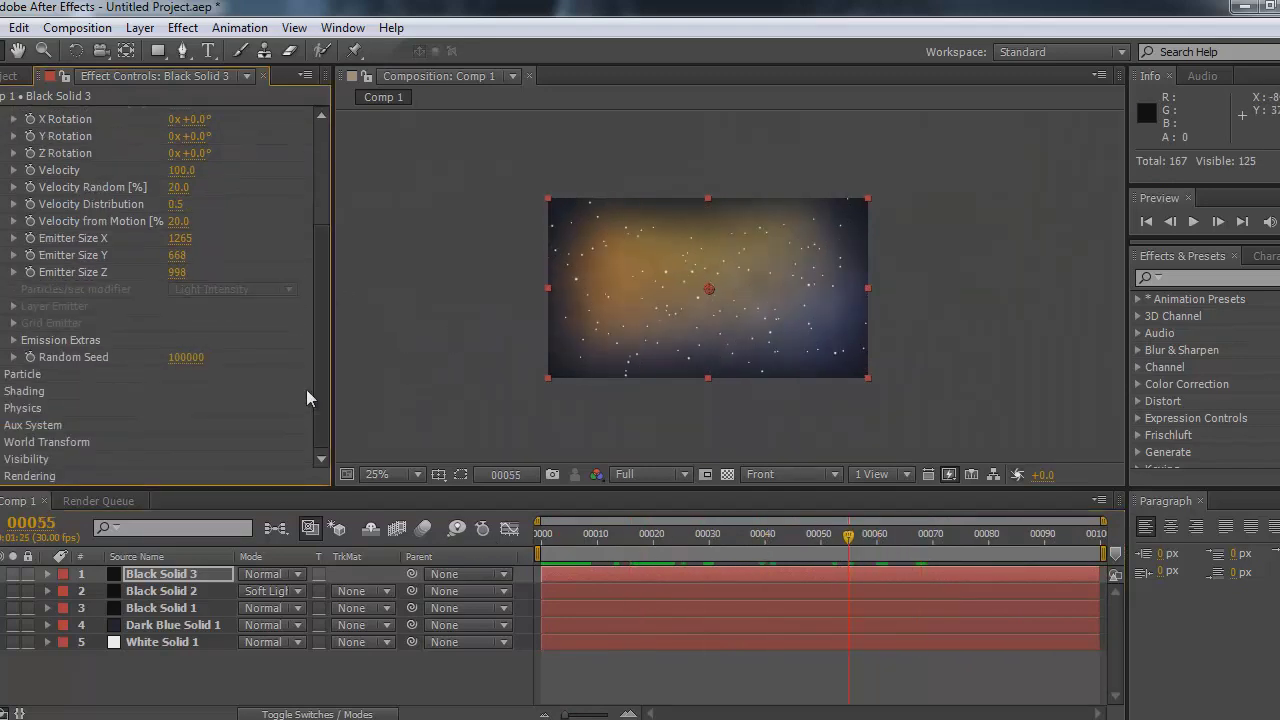
click(2, 376)
scroll(2, 380, down, 5)
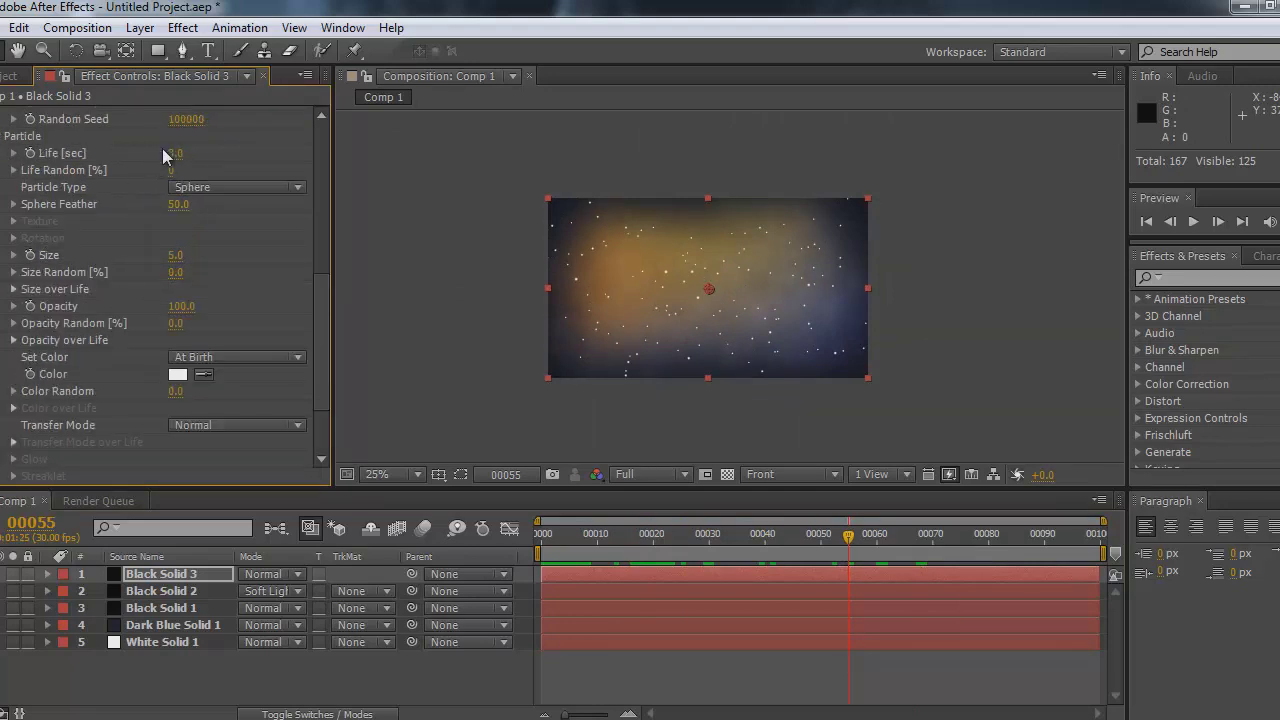
drag(846, 535, 1092, 540)
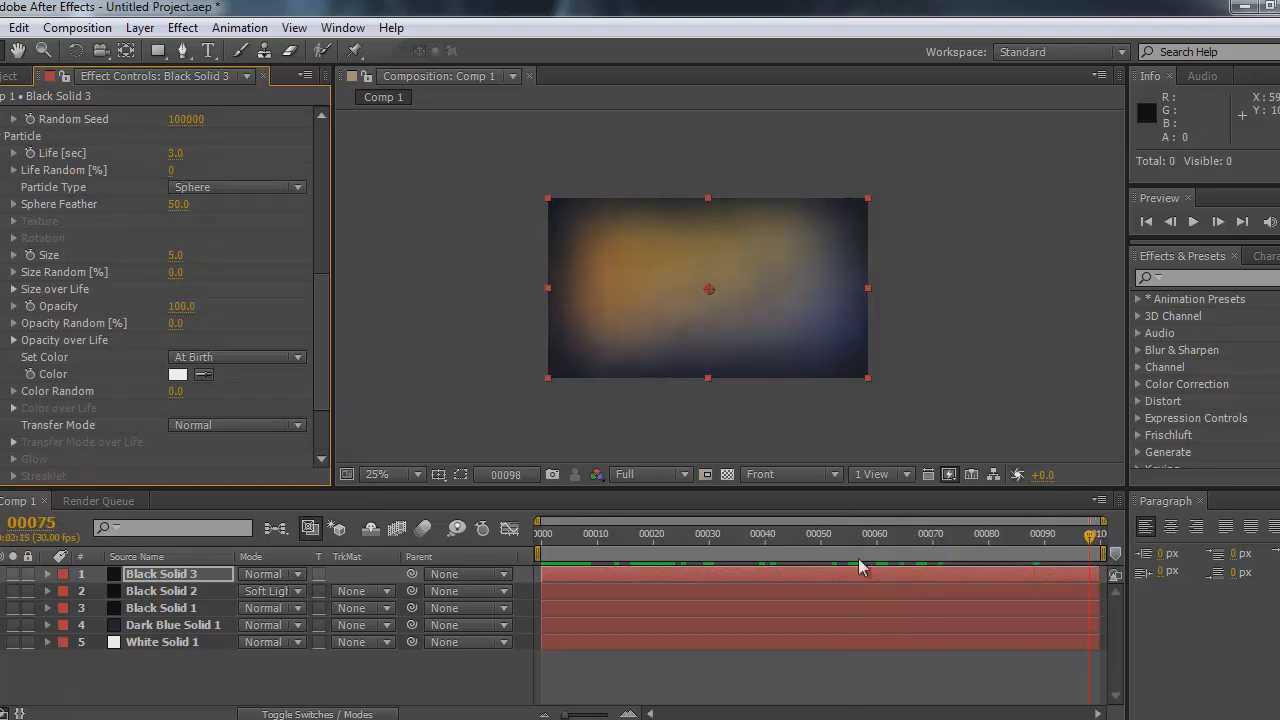
drag(859, 559, 1099, 537)
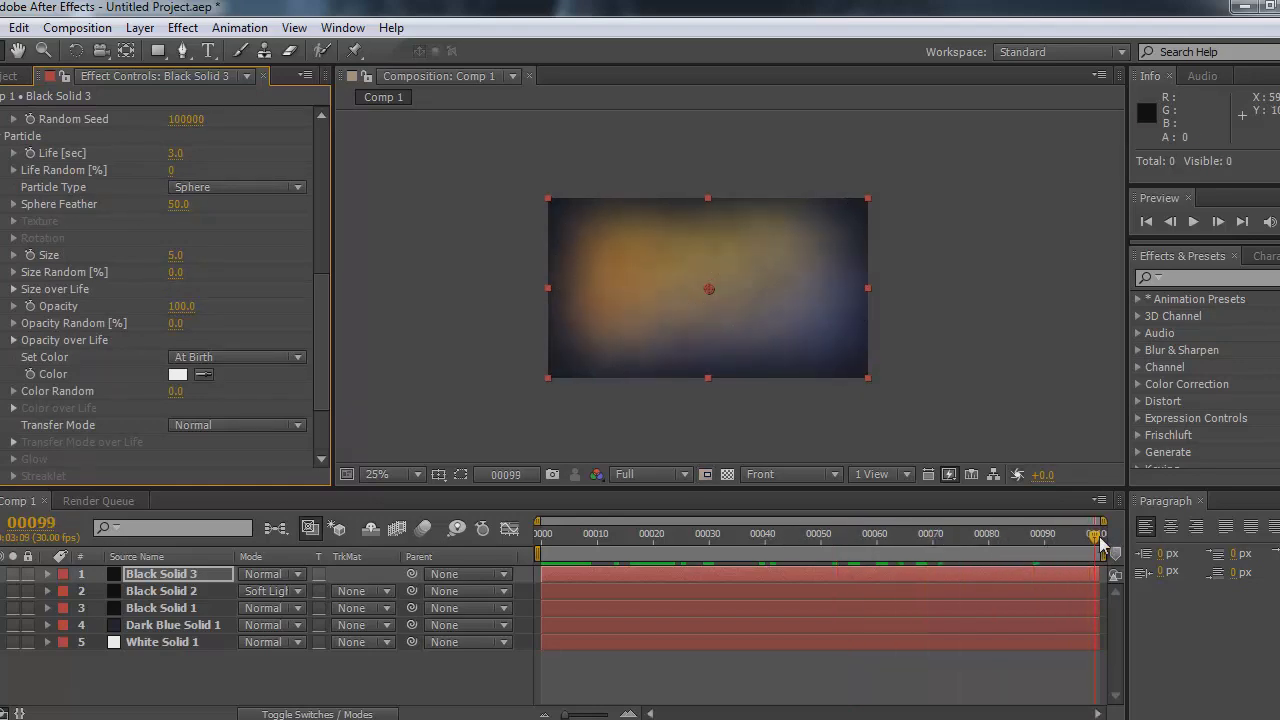
click(176, 153)
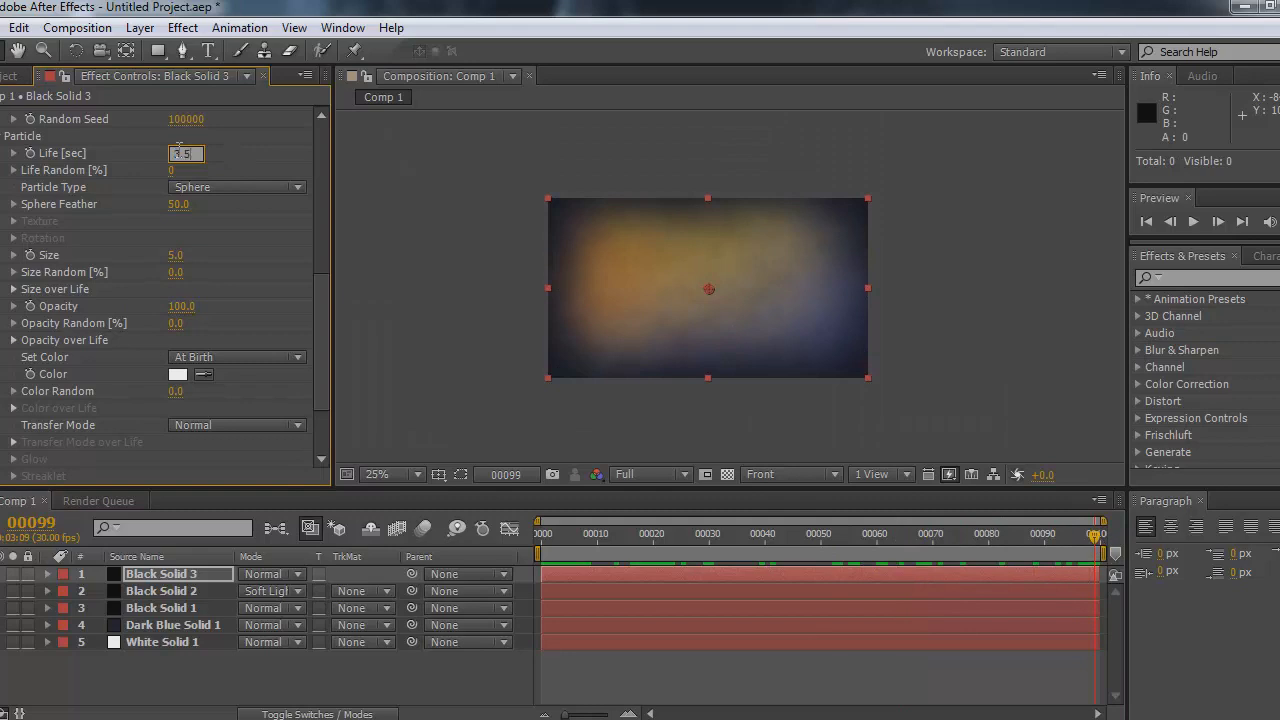
key(Return)
drag(970, 542, 1078, 550)
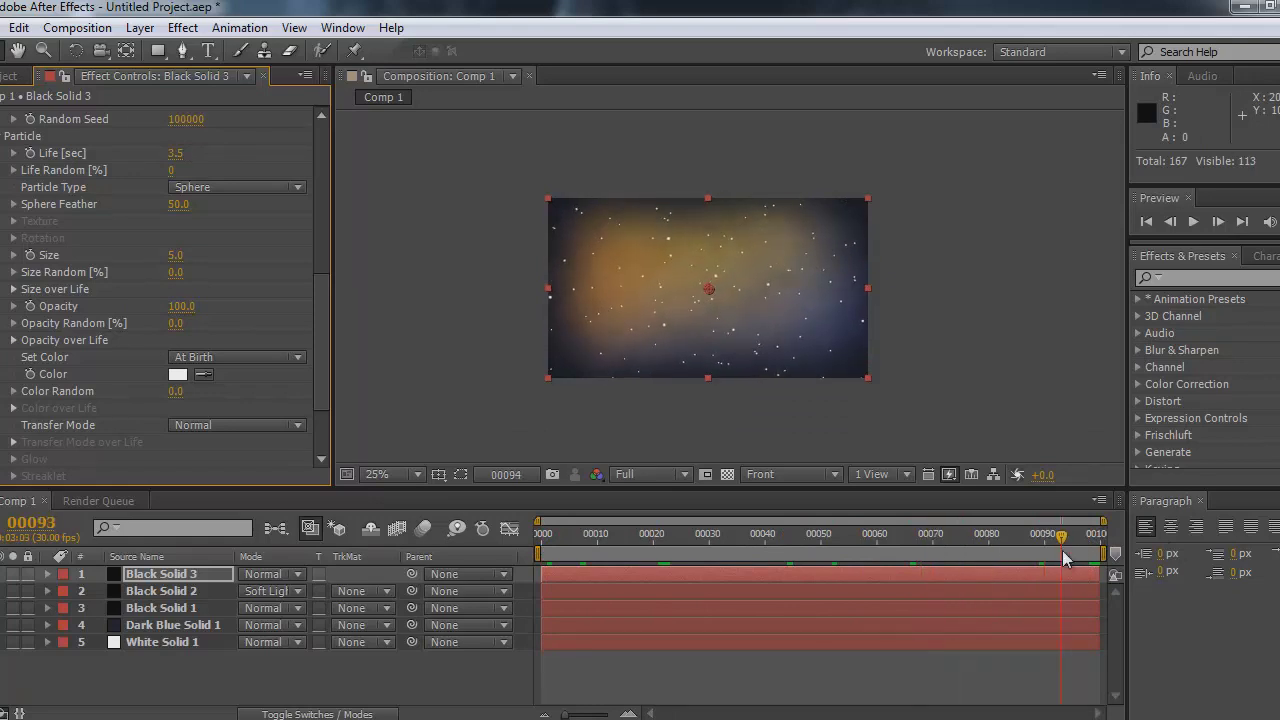
Set the particle Size to 70
drag(188, 256, 267, 259)
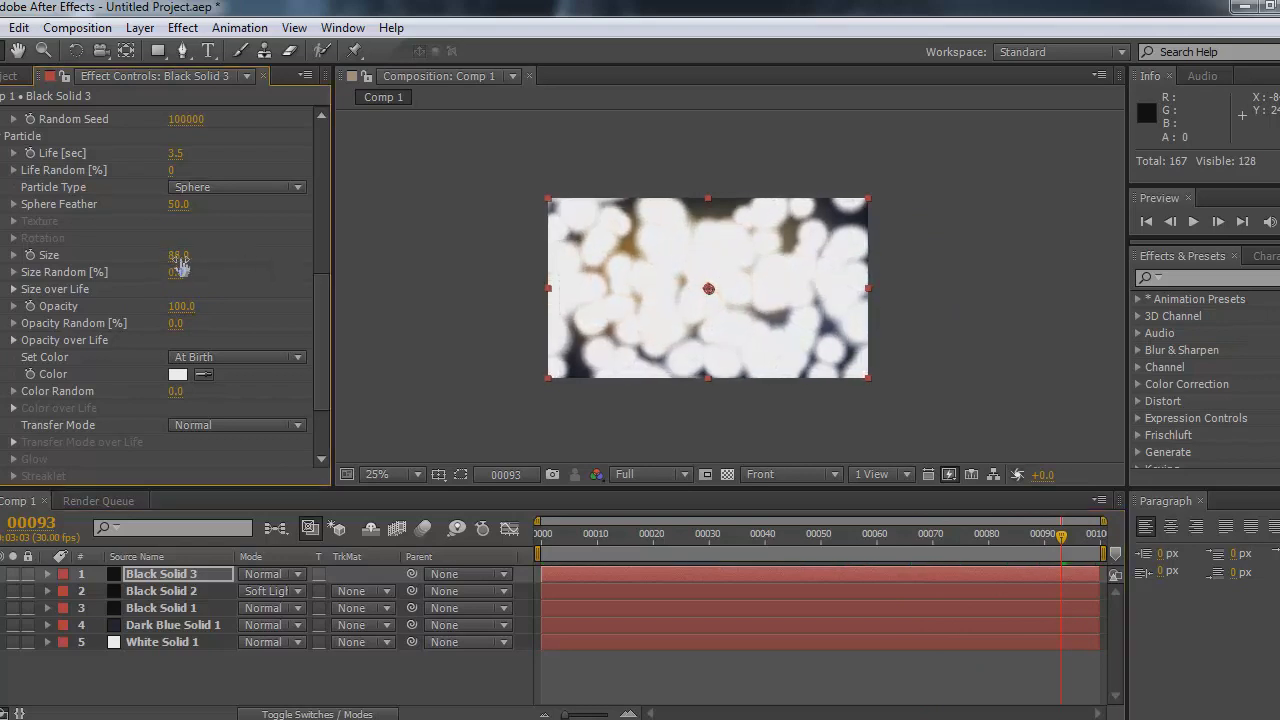
click(183, 257)
text(70)
key(Return)
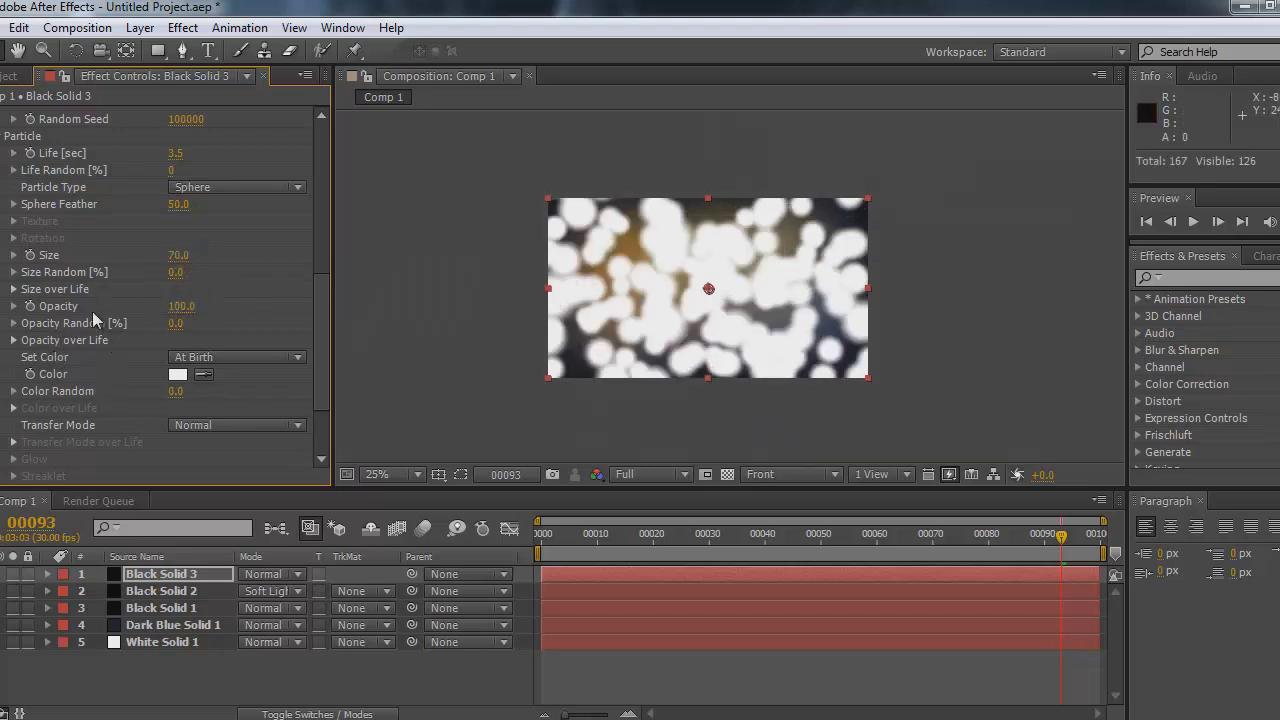
Lower the particle Opacity to 6 and inspect the soft particles up close in the composition
click(184, 306)
text(60)
key(Return)
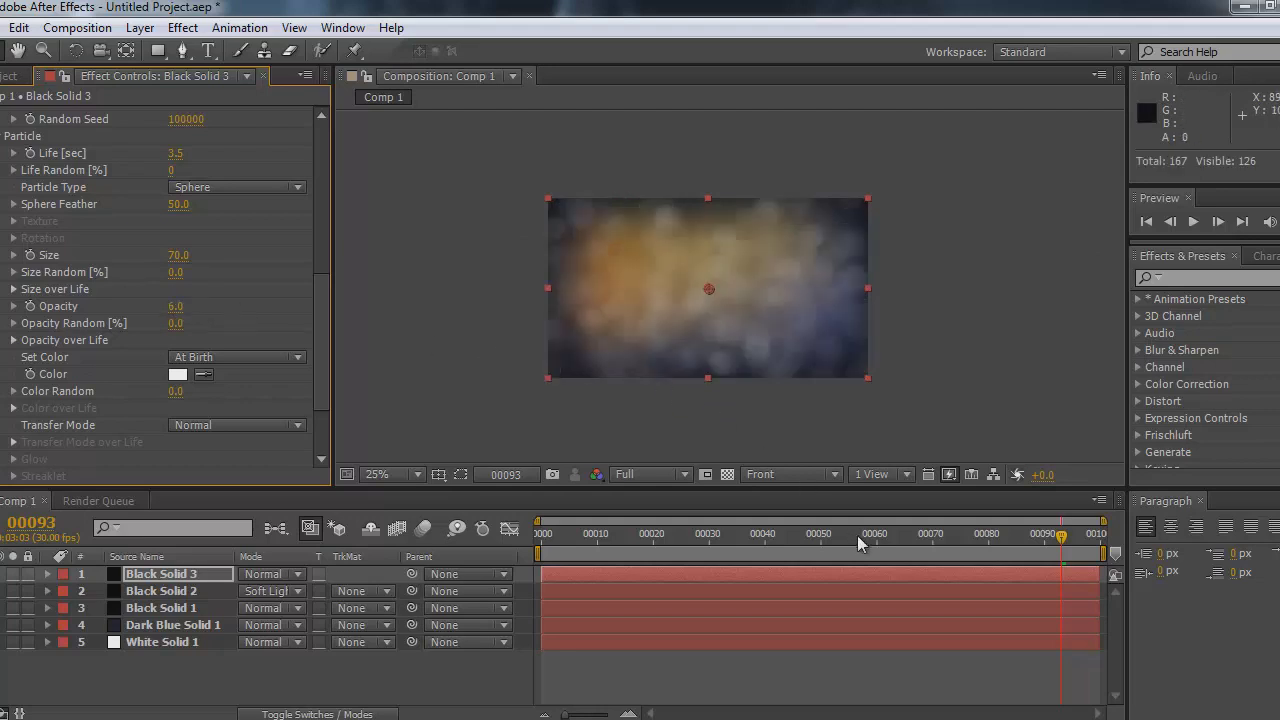
drag(857, 545, 971, 550)
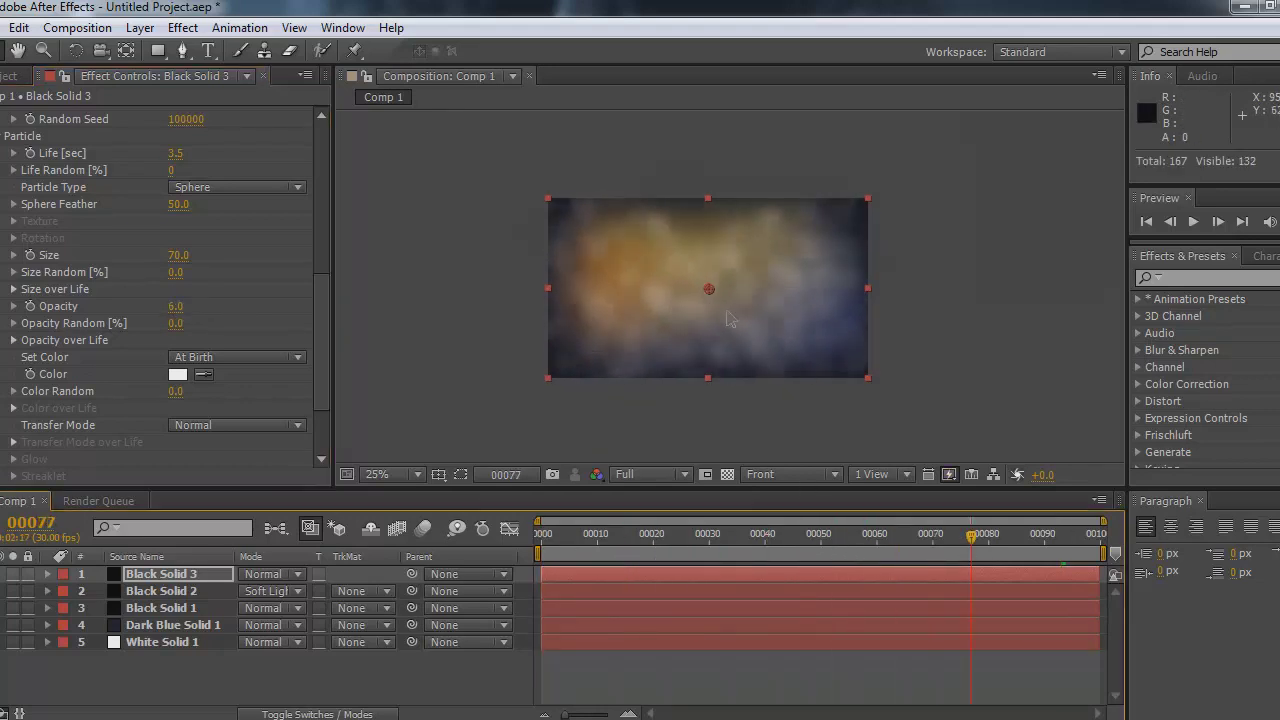
scroll(723, 300, up, 2)
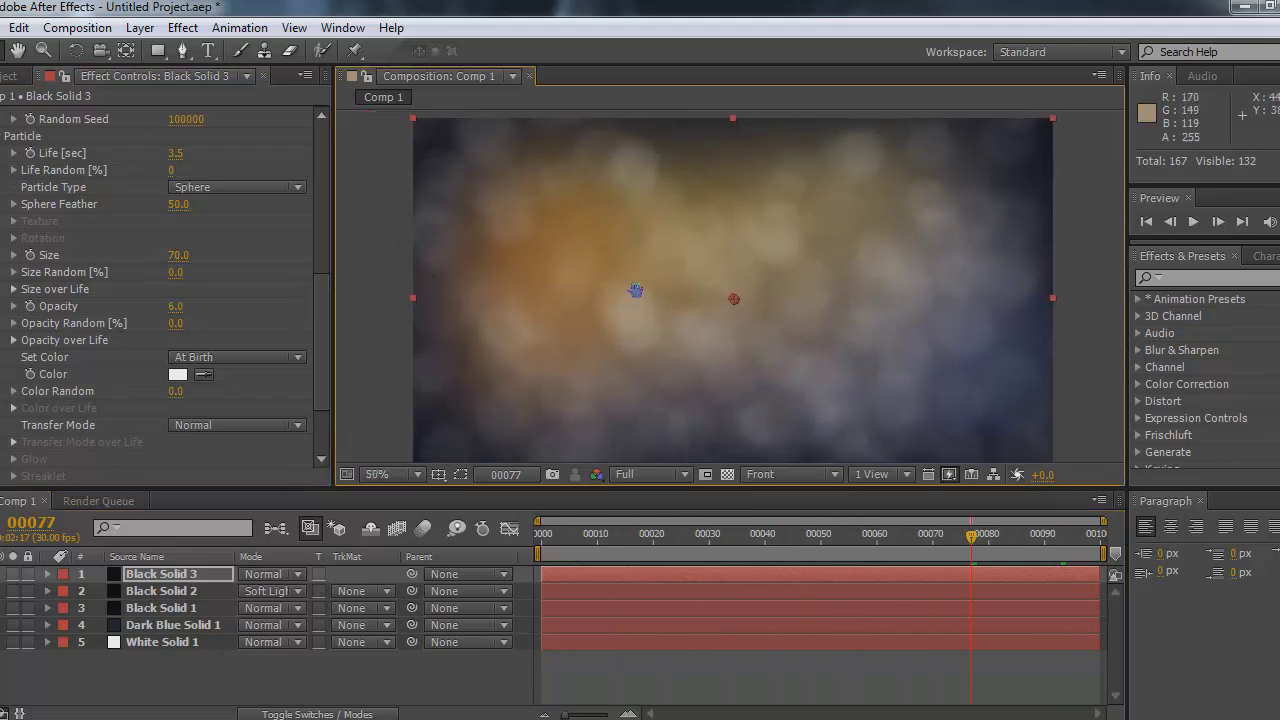
scroll(313, 276, up, 5)
scroll(310, 262, down, 4)
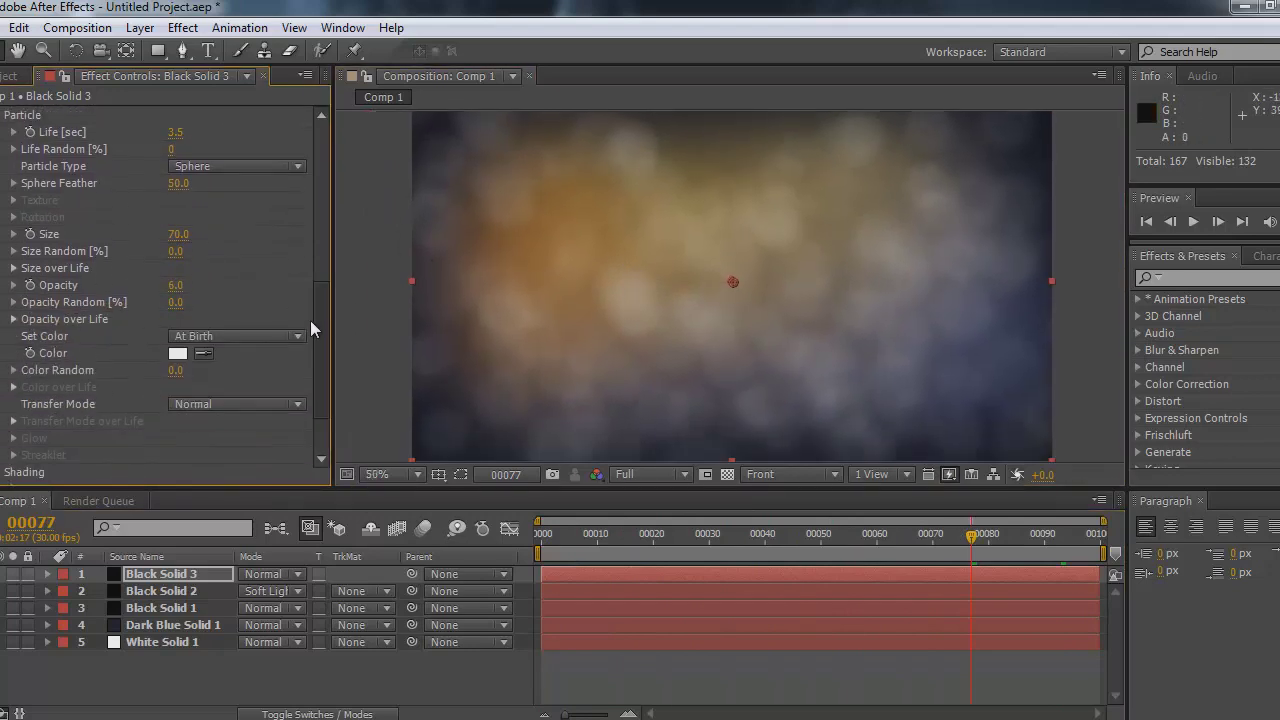
Raise the Particles/sec keyframe at frame 0 about tenfold and preview the denser particles at frame 55
scroll(309, 329, up, 8)
drag(563, 537, 495, 560)
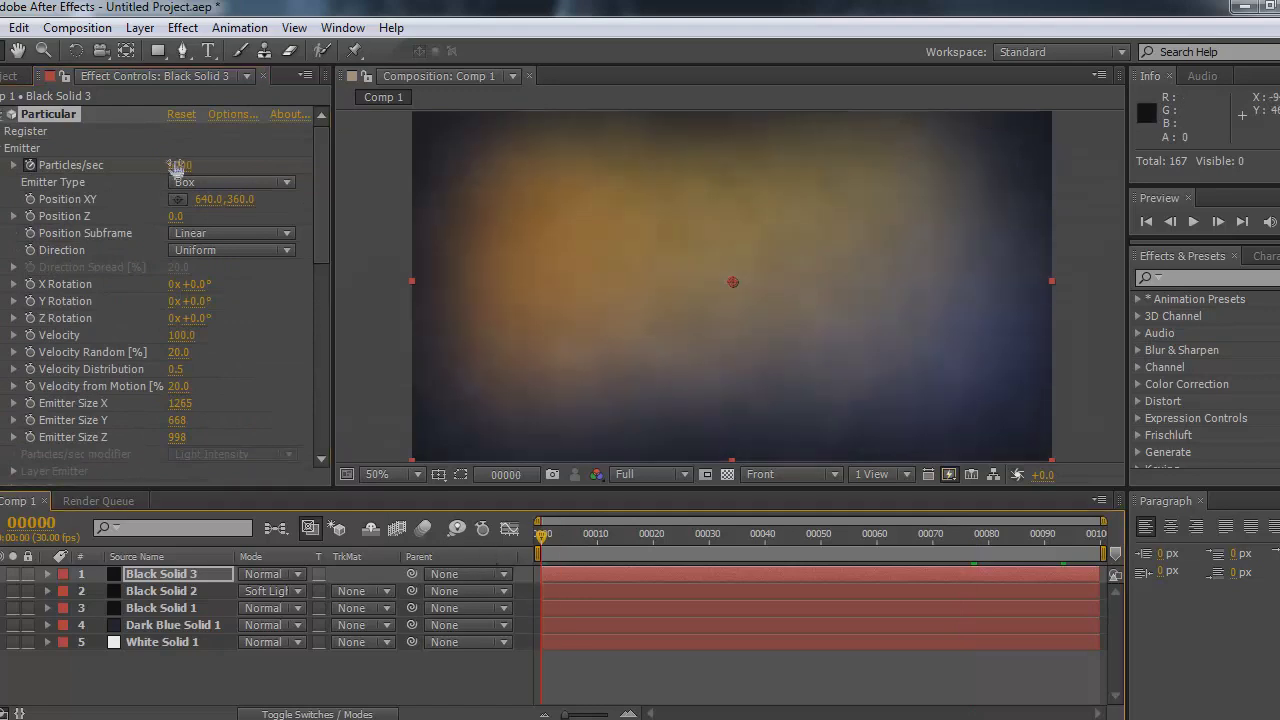
click(182, 164)
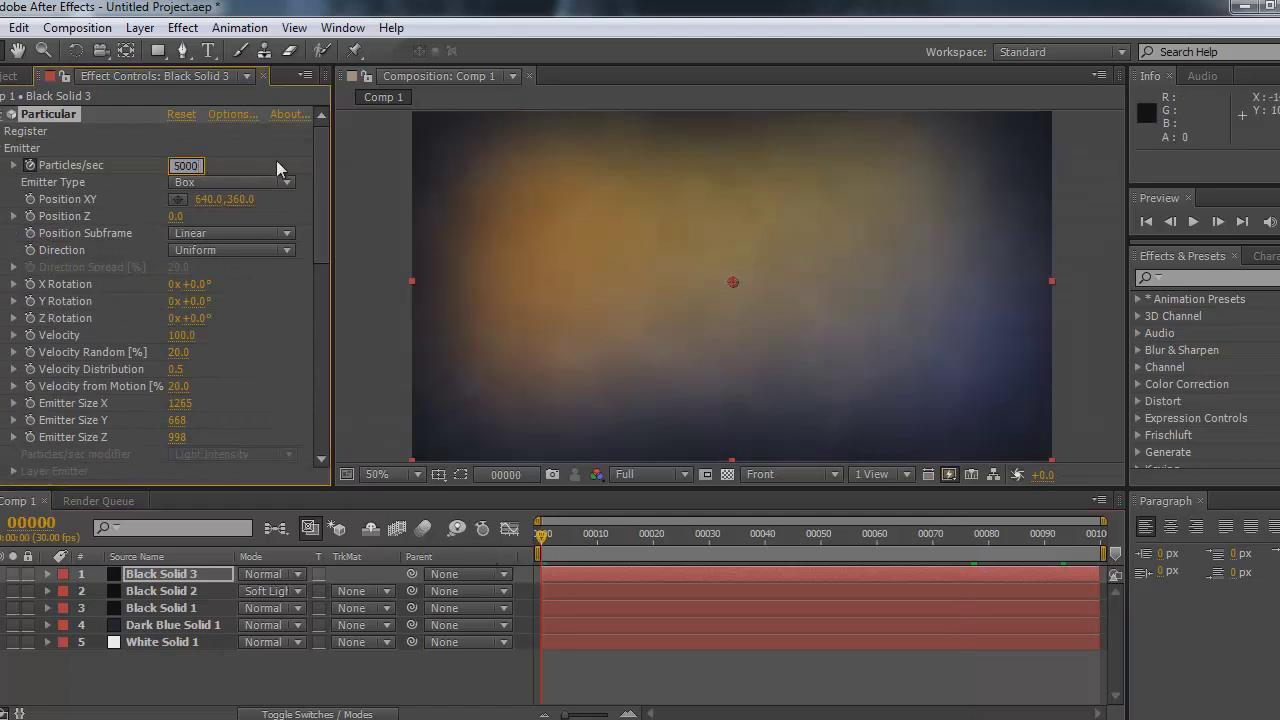
text(30000)
drag(602, 545, 849, 545)
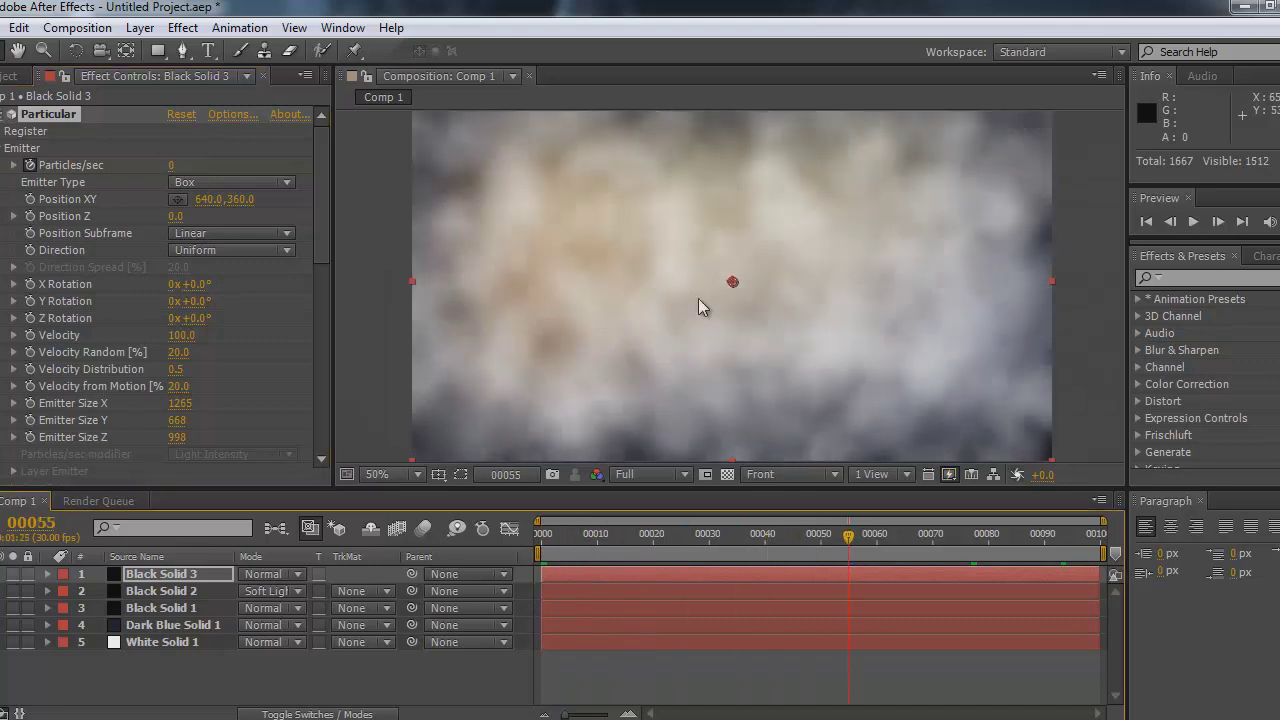
key(comma)
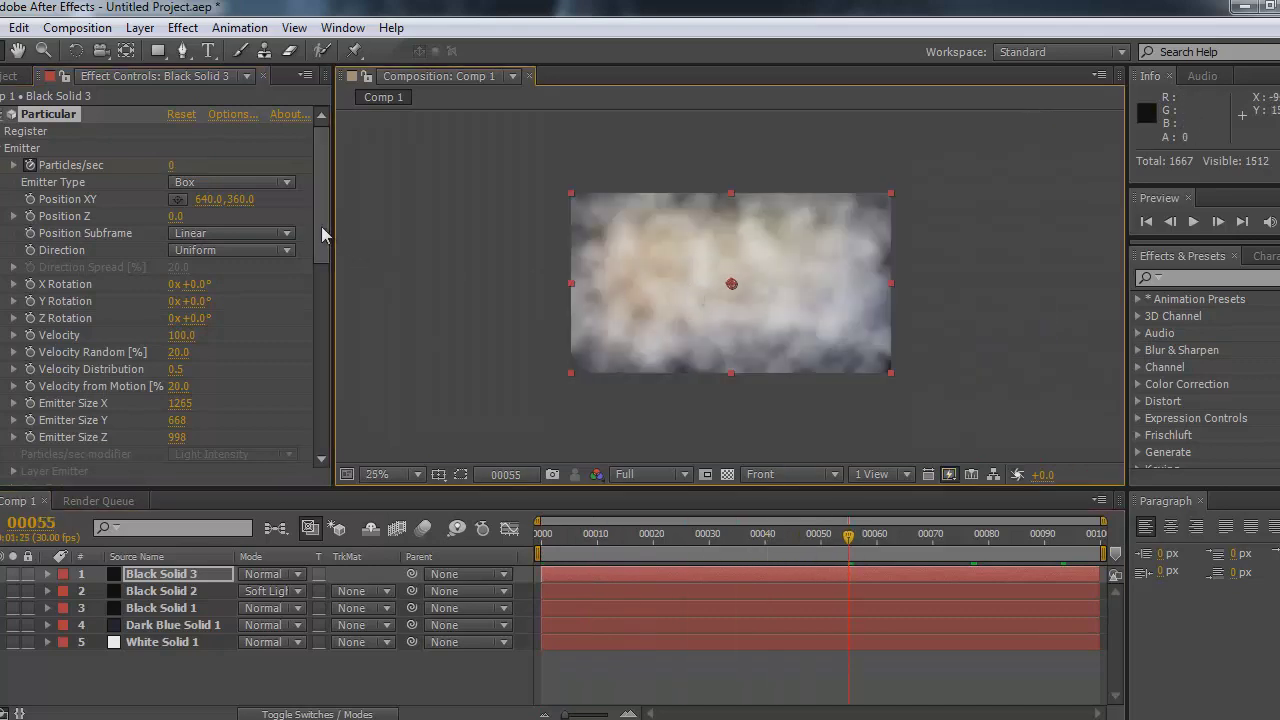
Set the particle Physics Gravity to -100 and preview the rising particles over time
drag(321, 226, 319, 421)
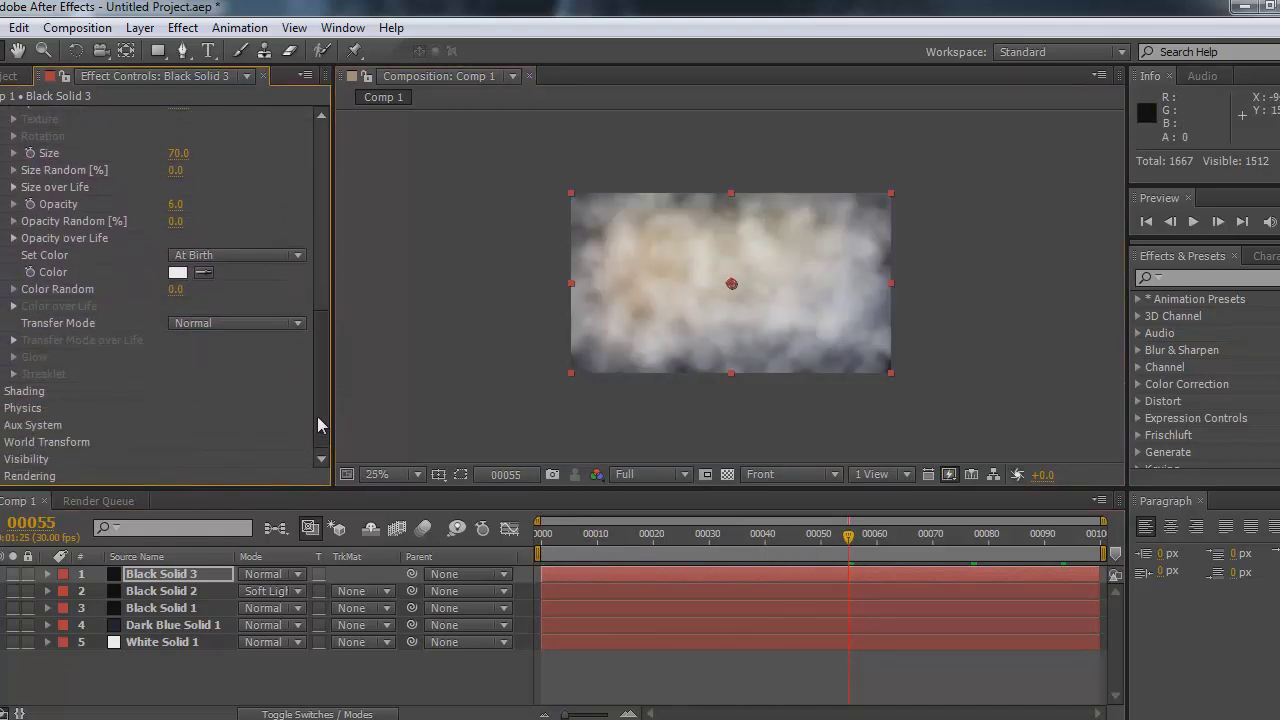
click(3, 409)
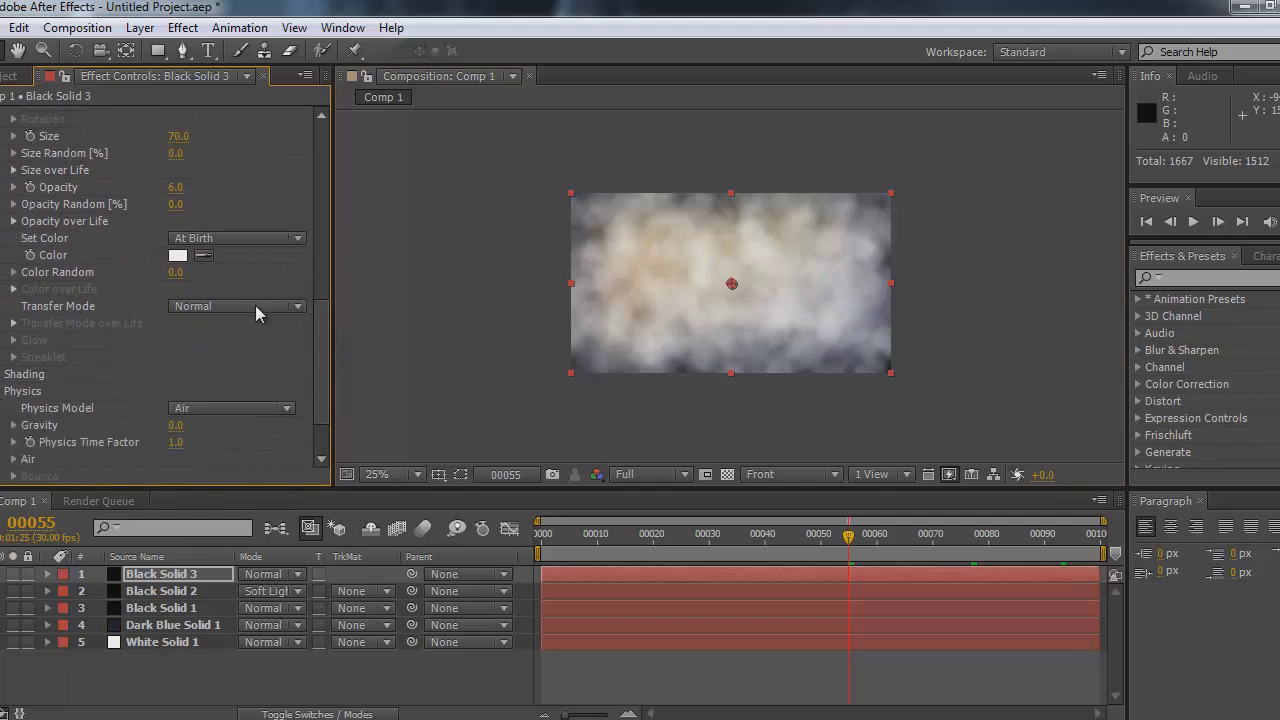
click(175, 425)
text(-100)
key(Return)
drag(547, 541, 927, 535)
Set Wind X in the Air physics settings to 150 and preview the sideways particle drift
drag(325, 374, 325, 396)
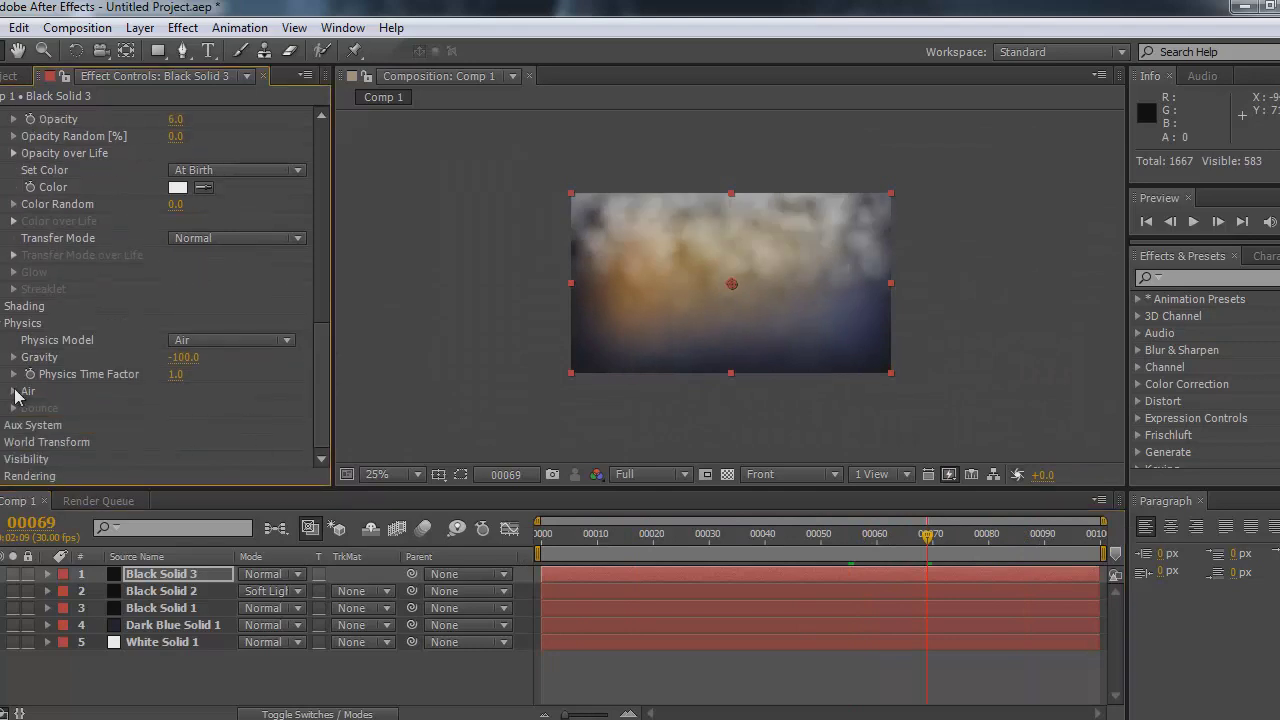
click(13, 391)
scroll(150, 392, down, 2)
drag(770, 541, 642, 538)
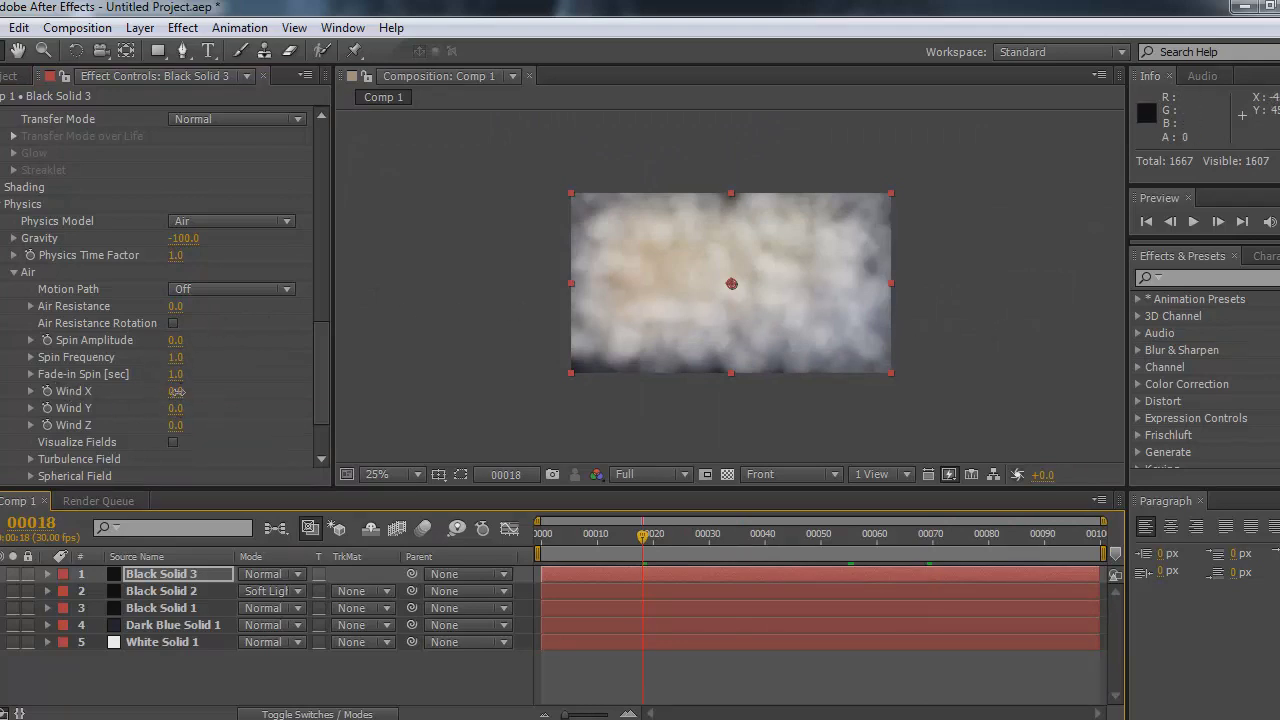
drag(176, 391, 279, 386)
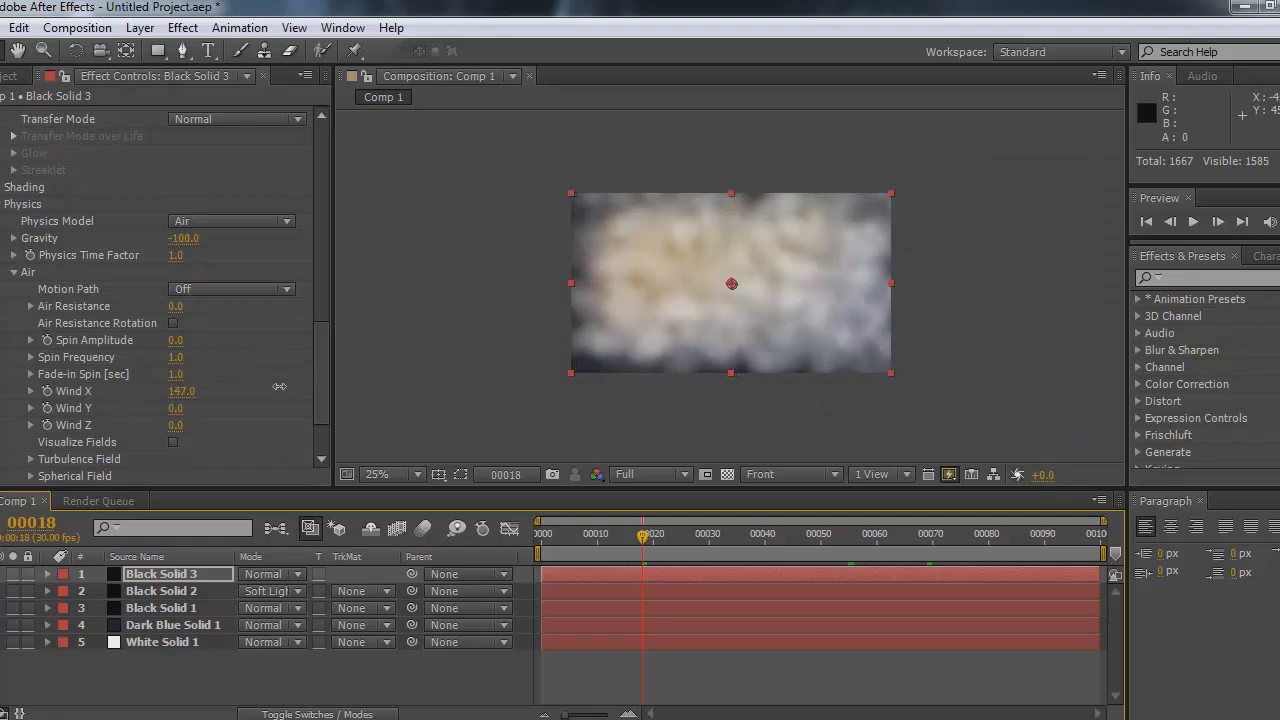
click(184, 390)
text(150)
key(Return)
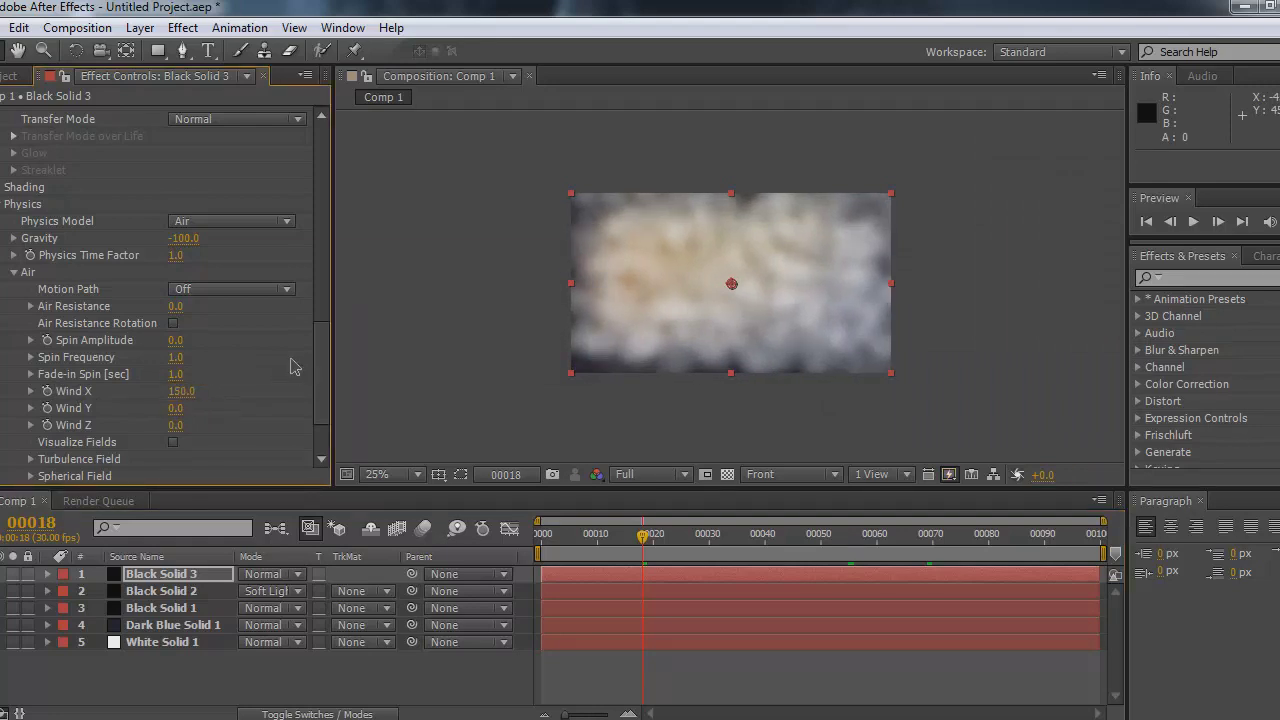
drag(645, 537, 938, 540)
Switch the composition preview to Half resolution and scrub the timeline to review the particle motion
click(650, 474)
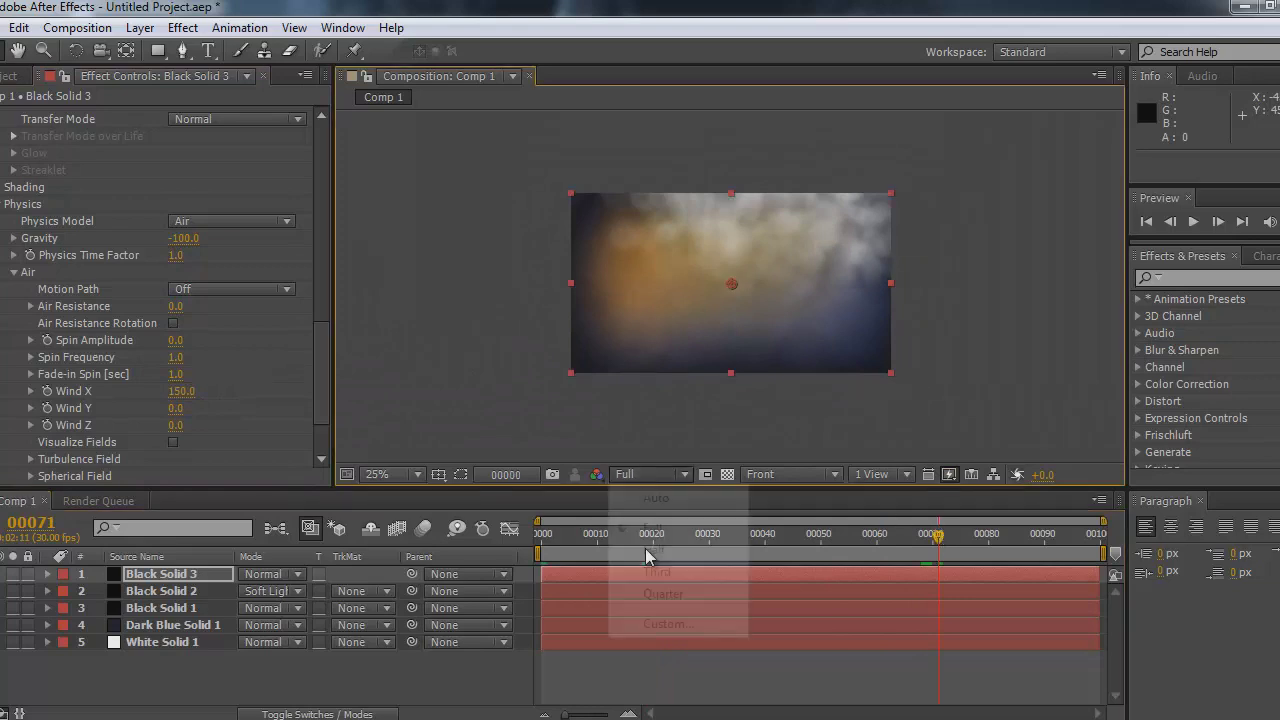
click(676, 551)
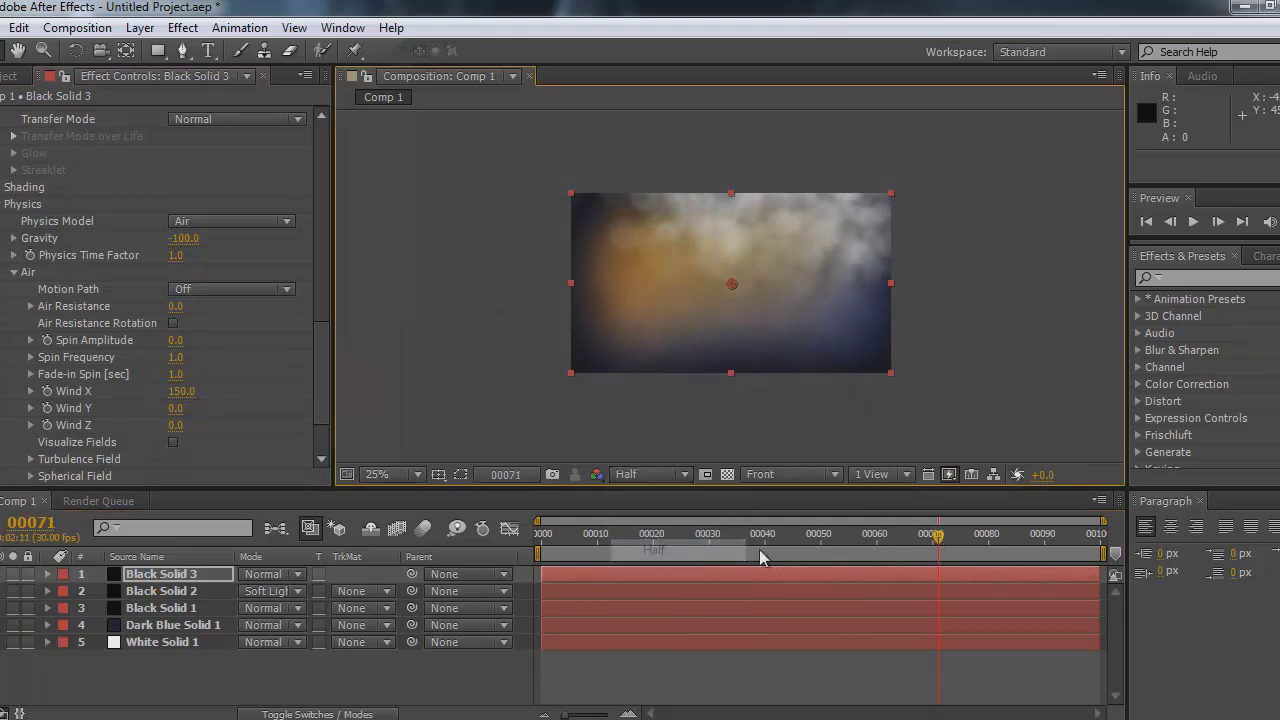
drag(759, 549, 1040, 565)
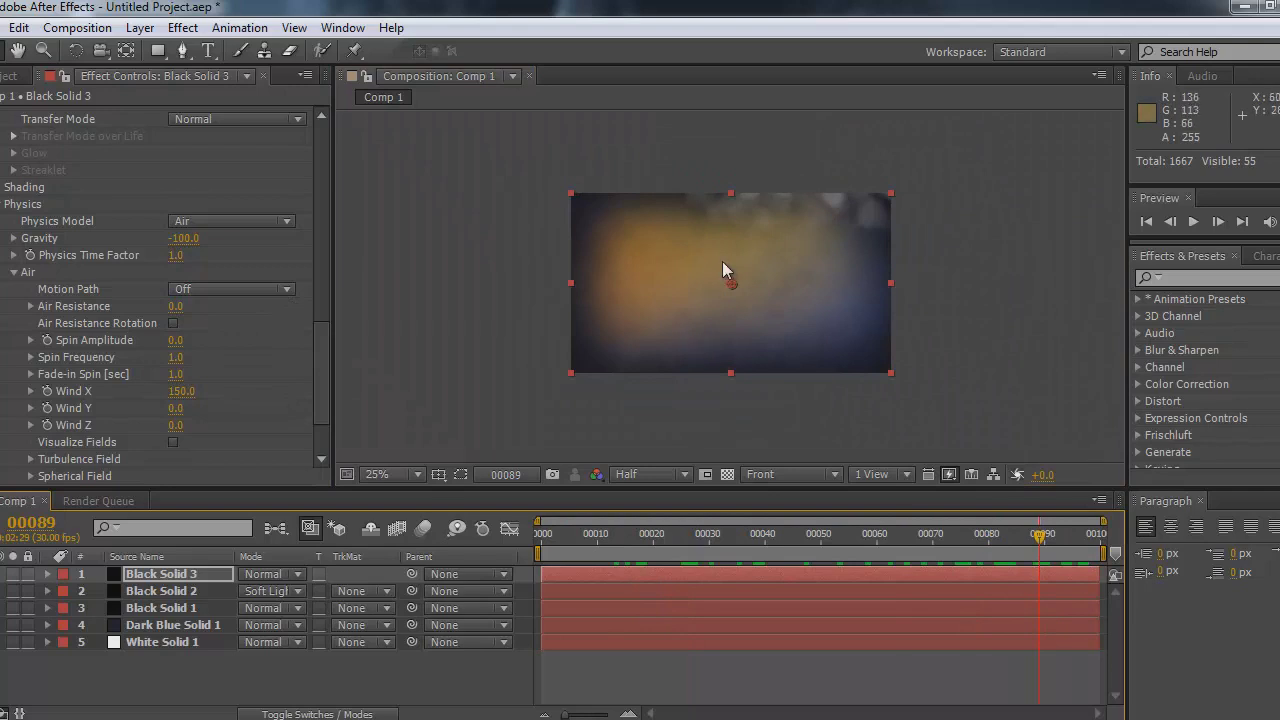
drag(1089, 539, 888, 535)
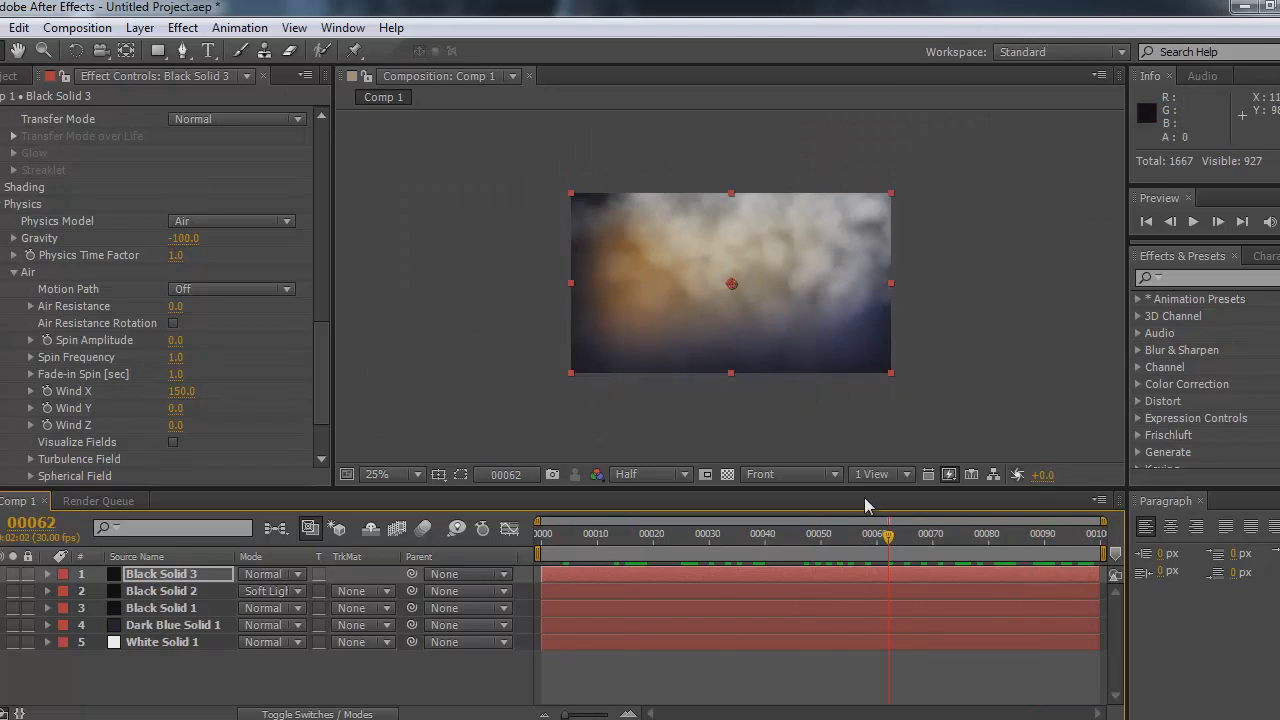
drag(887, 538, 1005, 541)
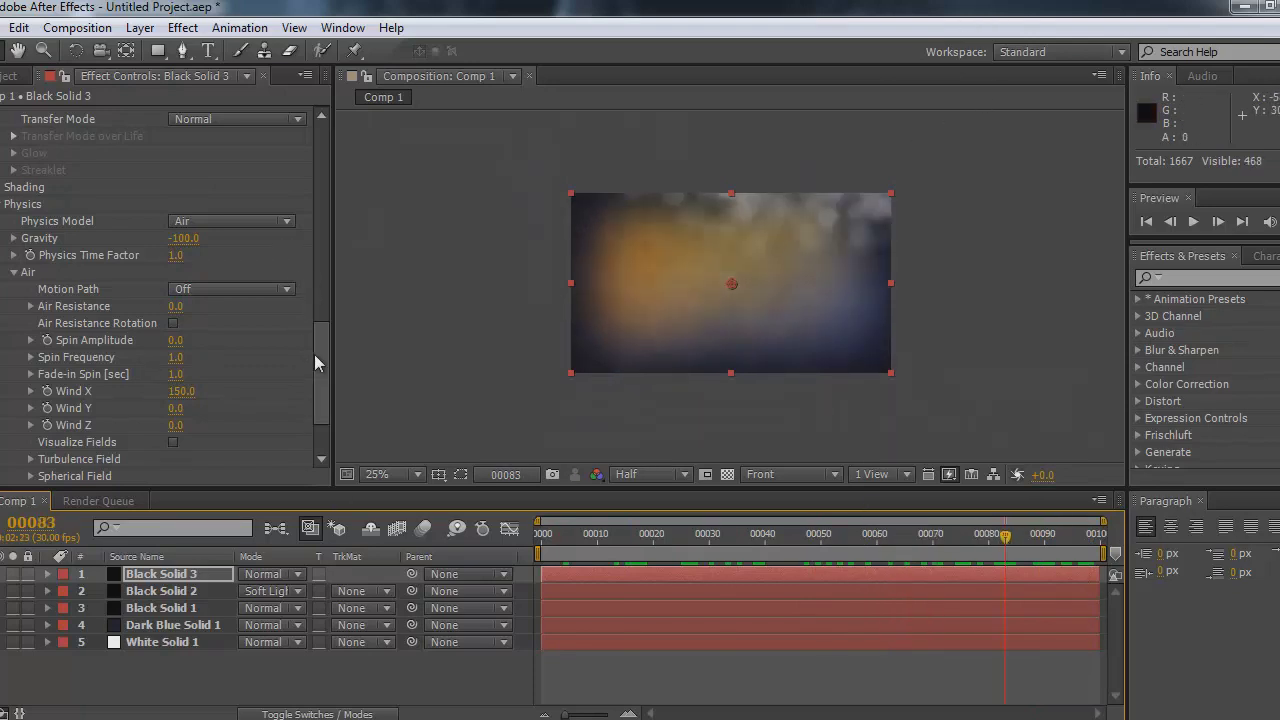
drag(314, 354, 324, 187)
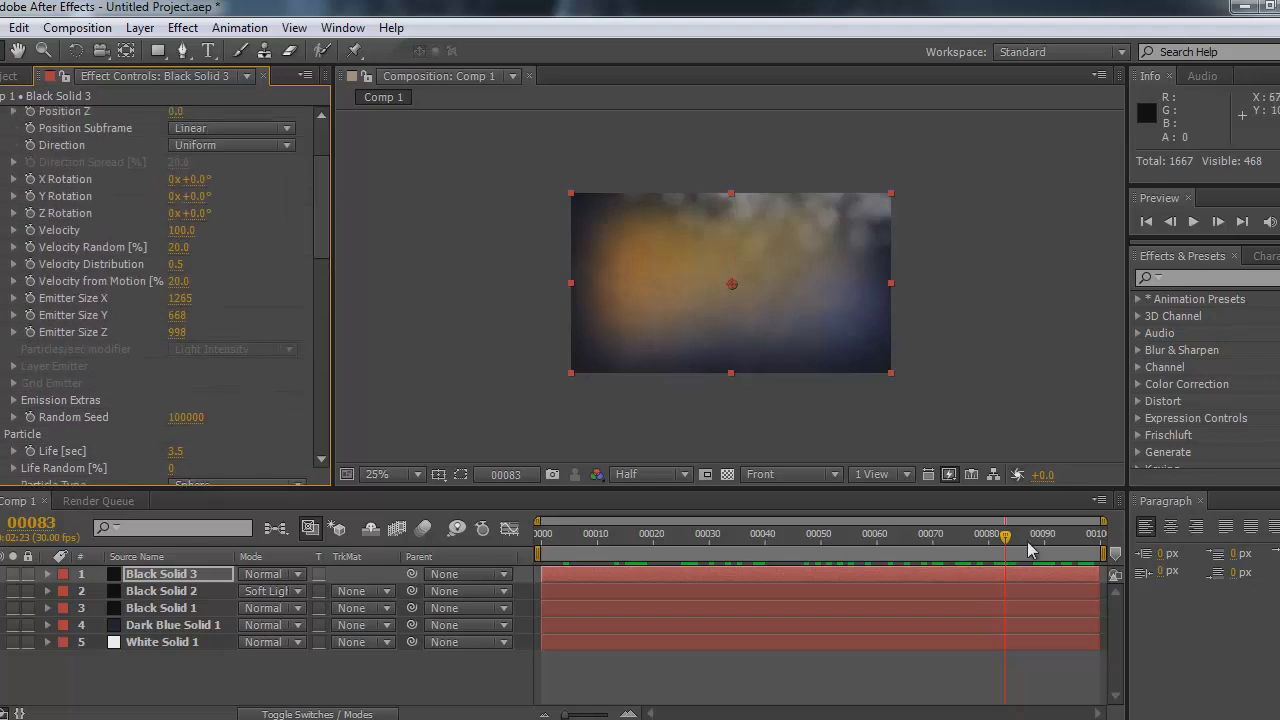
Enlarge the box emitter to about 1635 in X, 1861 in Y and 1135 in Z, and preview frame 14
drag(1030, 548, 1056, 541)
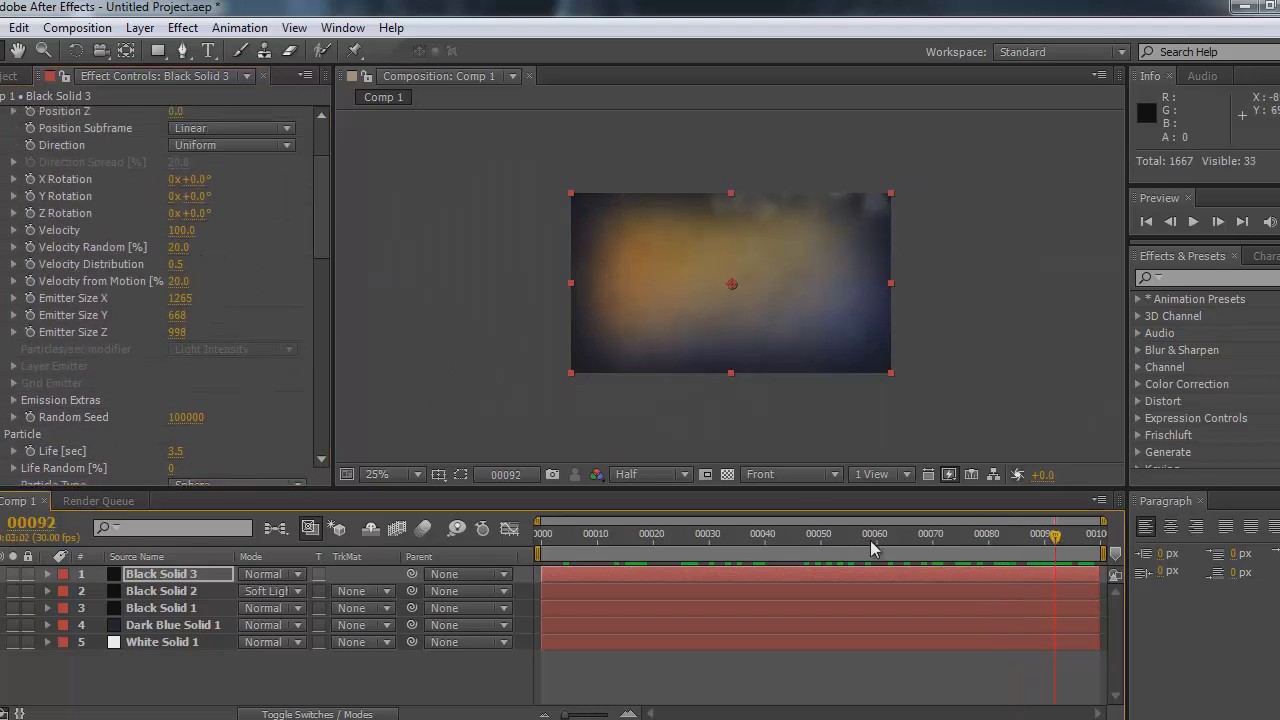
click(1040, 546)
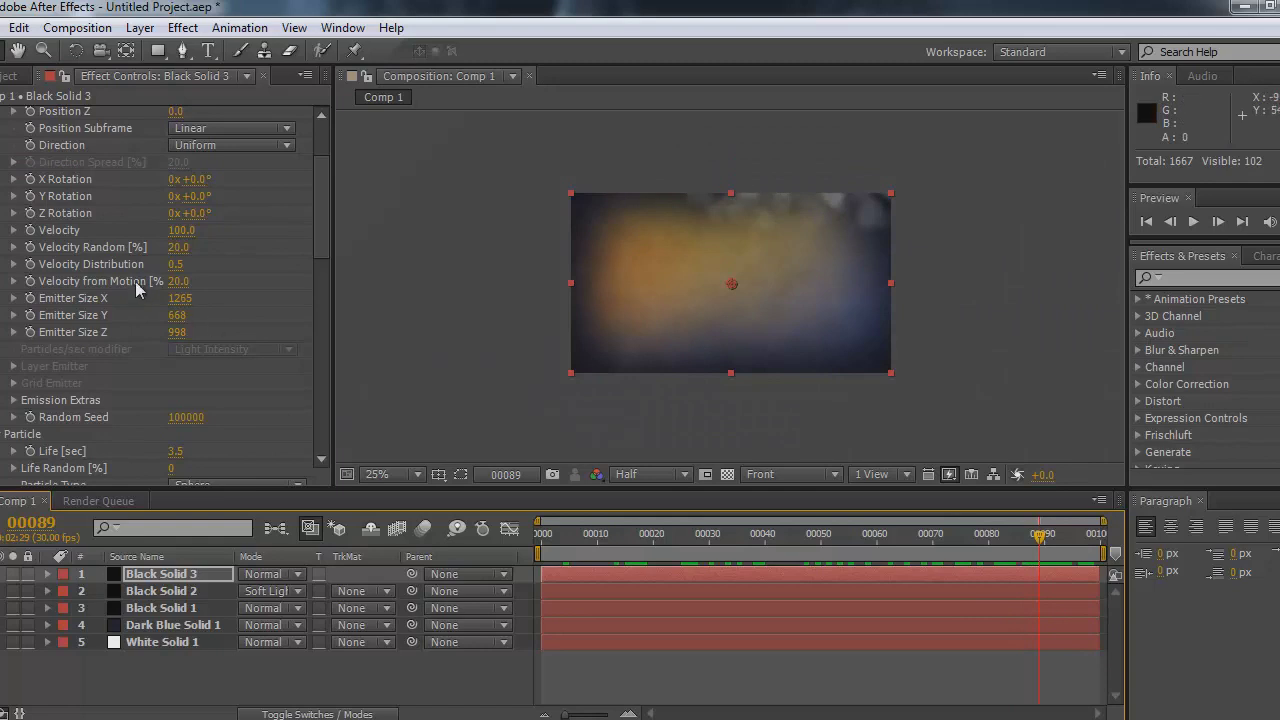
drag(295, 293, 535, 283)
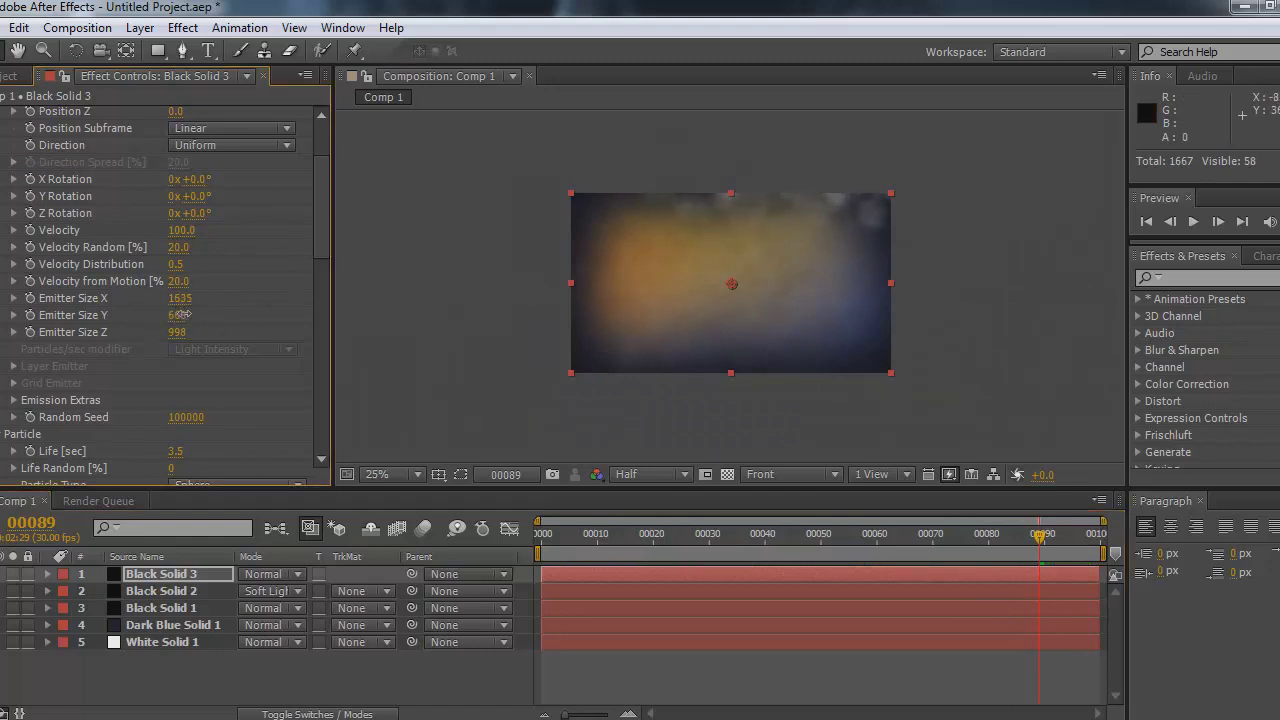
drag(182, 315, 302, 302)
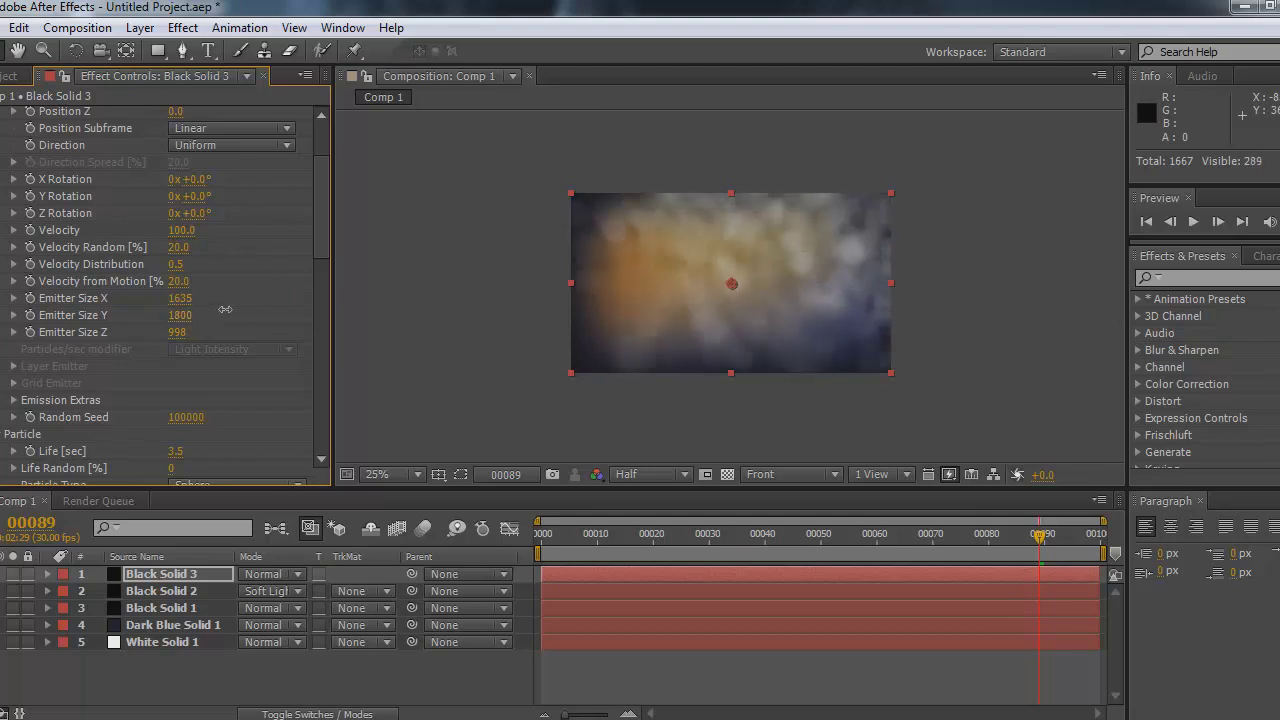
drag(178, 332, 306, 328)
drag(1040, 555, 620, 558)
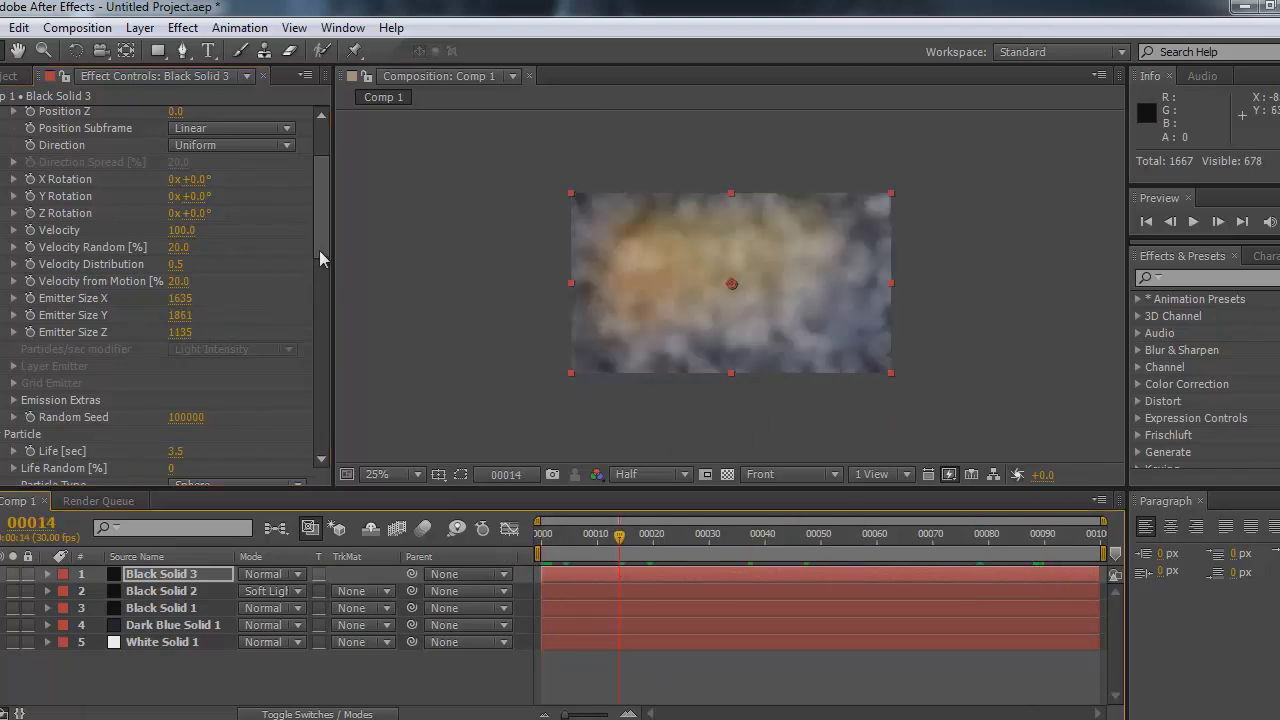
Shift the emitter below the frame to Position XY 640, 1031 and preview the particles at frame 36
drag(320, 252, 277, 177)
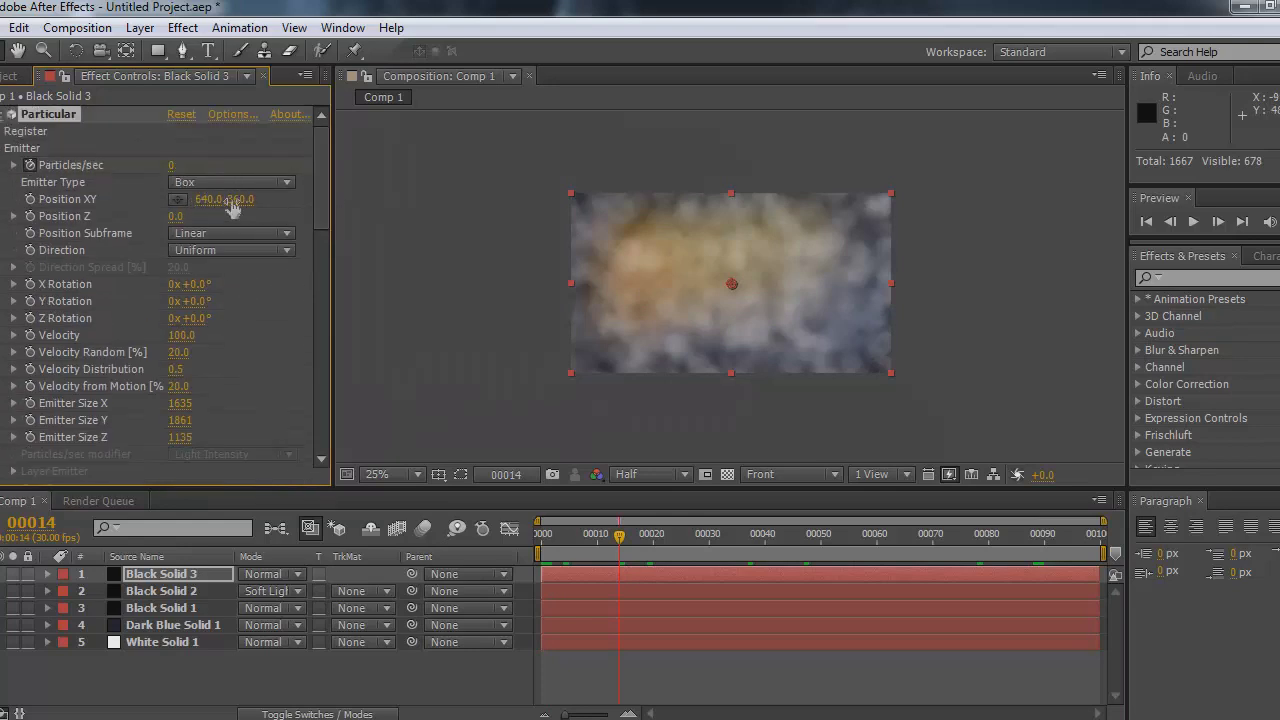
drag(172, 203, 858, 240)
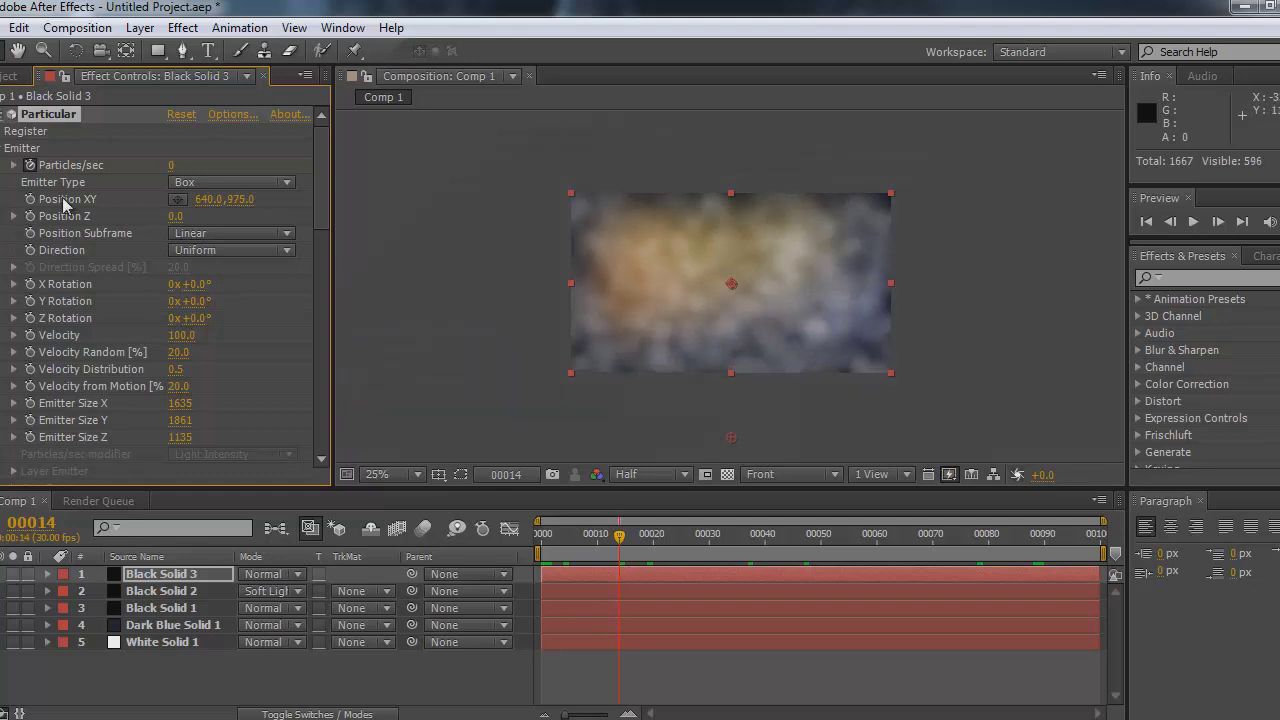
drag(248, 215, 308, 200)
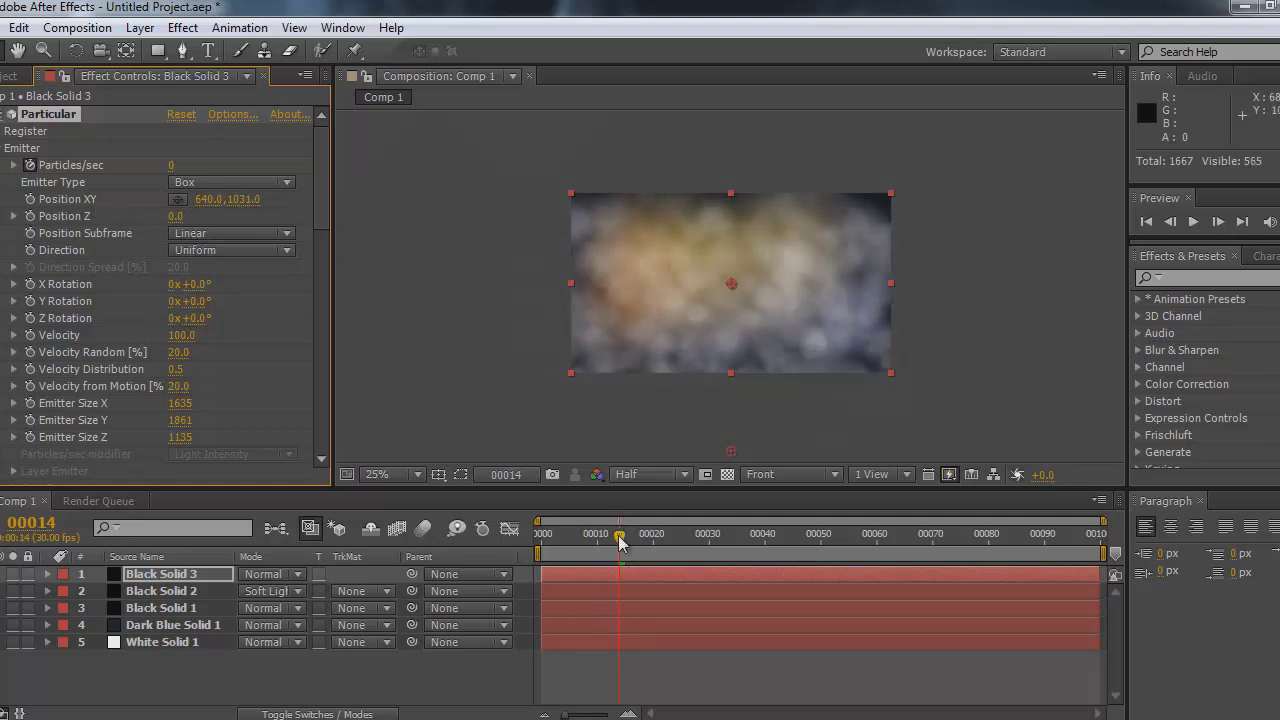
drag(620, 540, 742, 535)
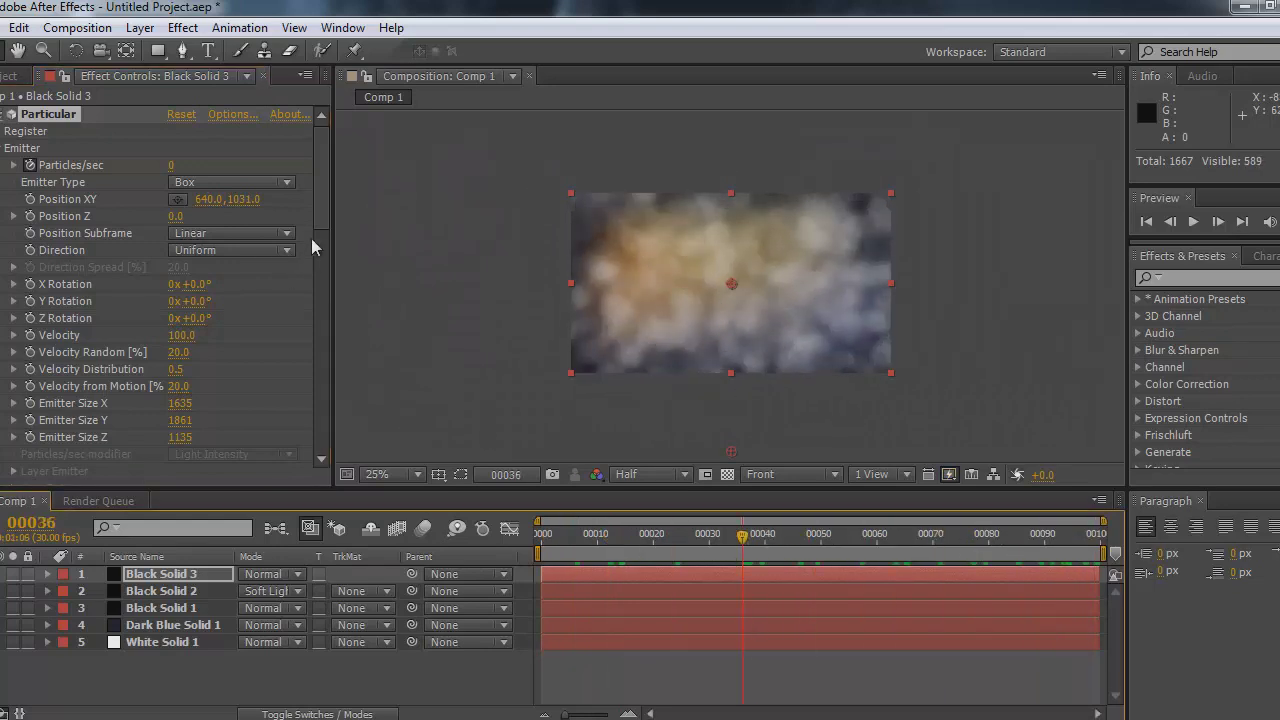
Set the particle Physics Gravity to -50
scroll(311, 238, down, 12)
click(186, 365)
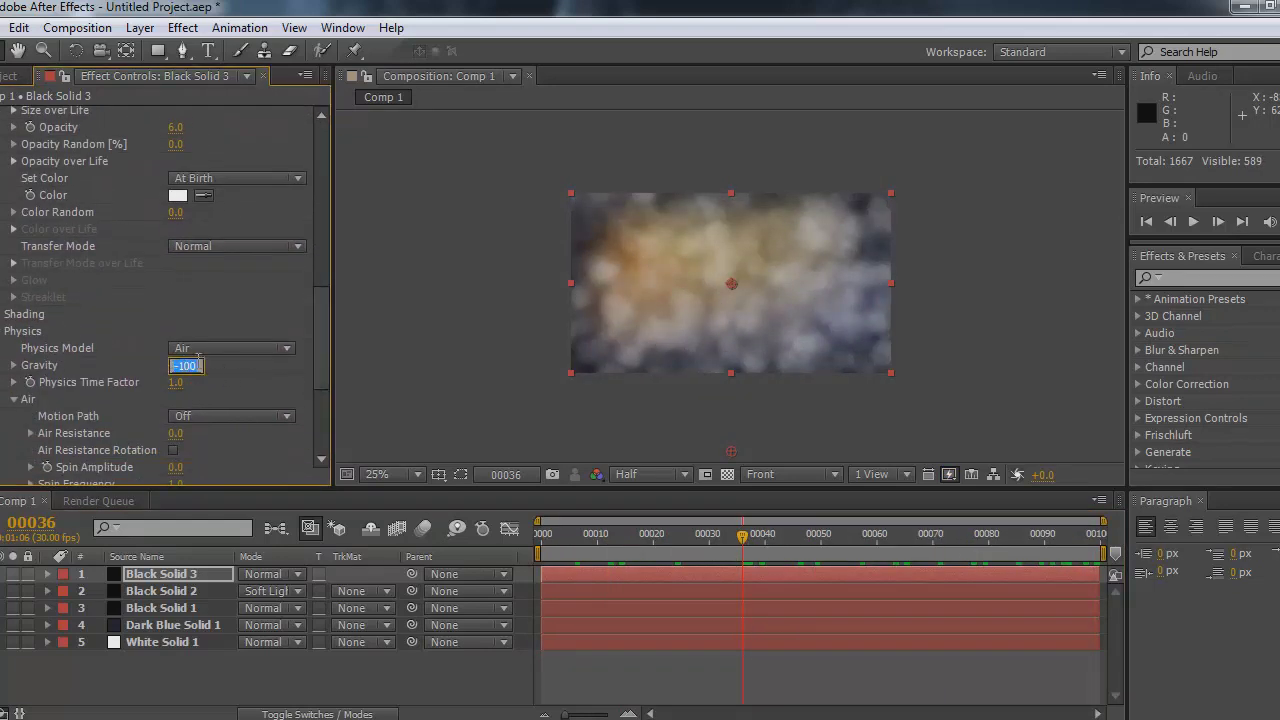
text(-50)
key(Return)
Set Wind X in the Air physics settings to 250 and preview the drift up to frame 84
scroll(327, 348, down, 3)
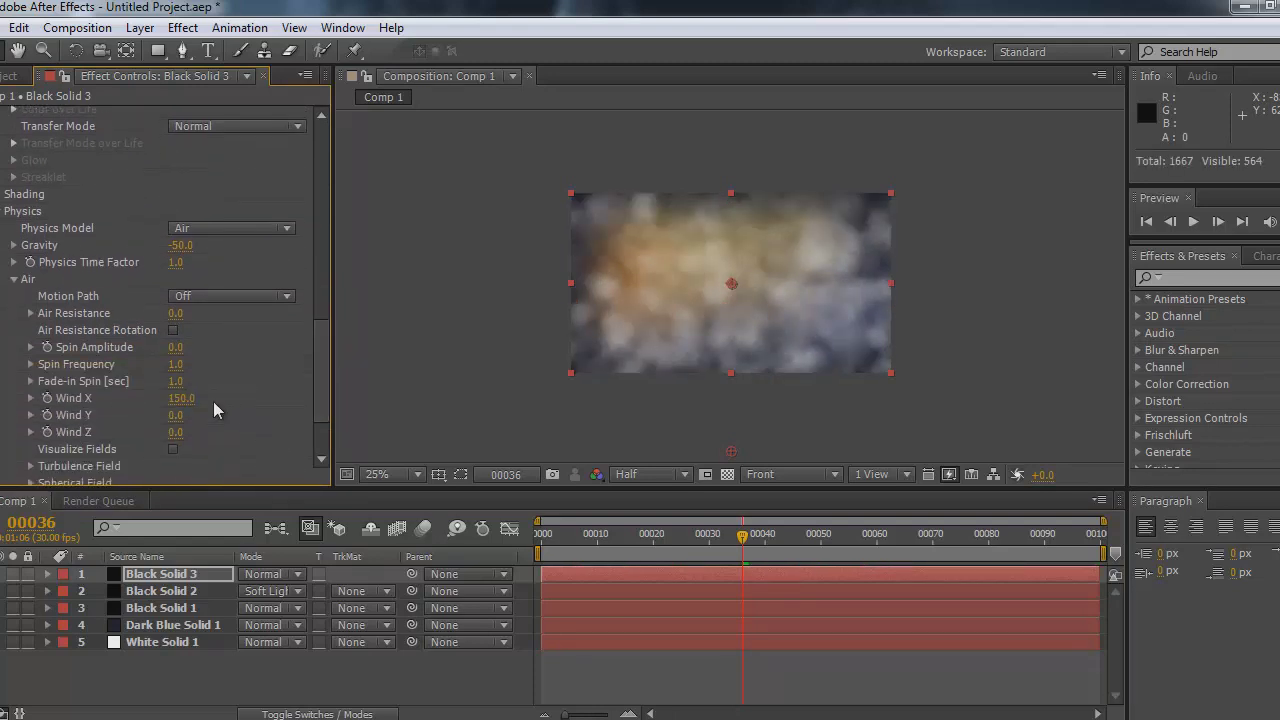
click(186, 397)
text(250)
key(Return)
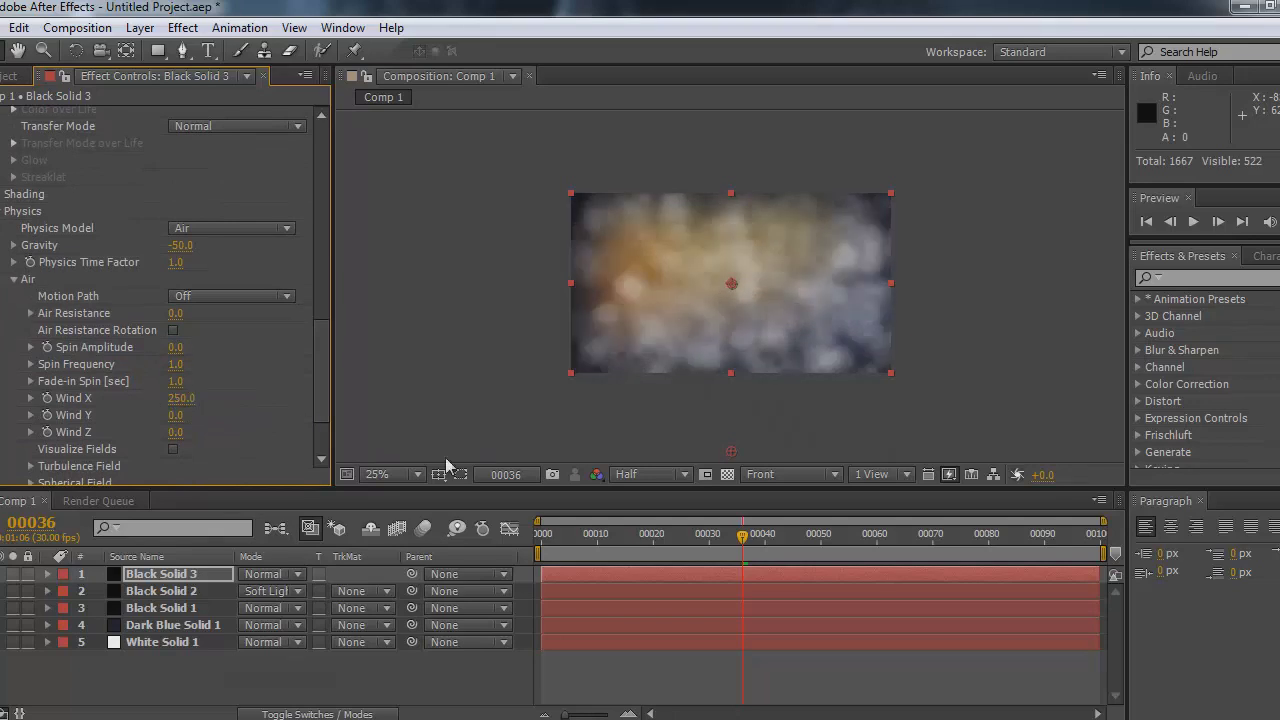
drag(784, 545, 1012, 566)
Widen the emitter to about 2085 in X and 1864 in Y, and preview the coverage at frame 63
scroll(322, 359, up, 10)
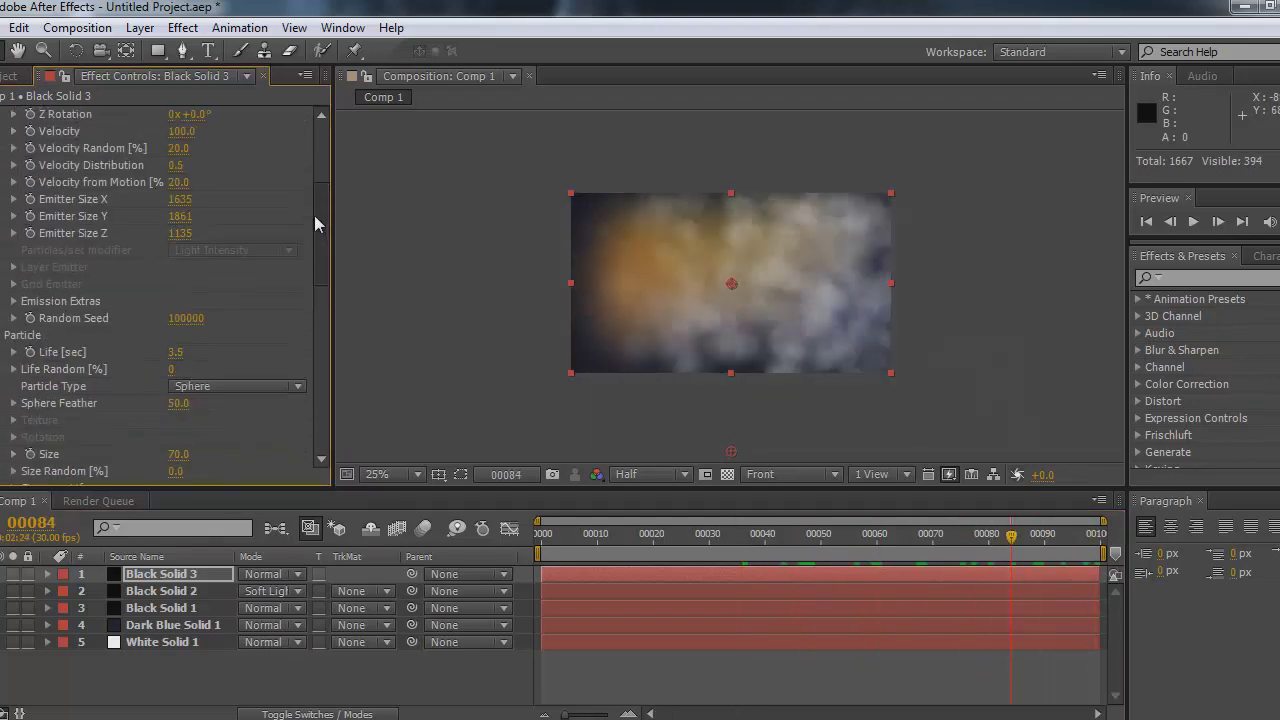
drag(180, 307, 630, 296)
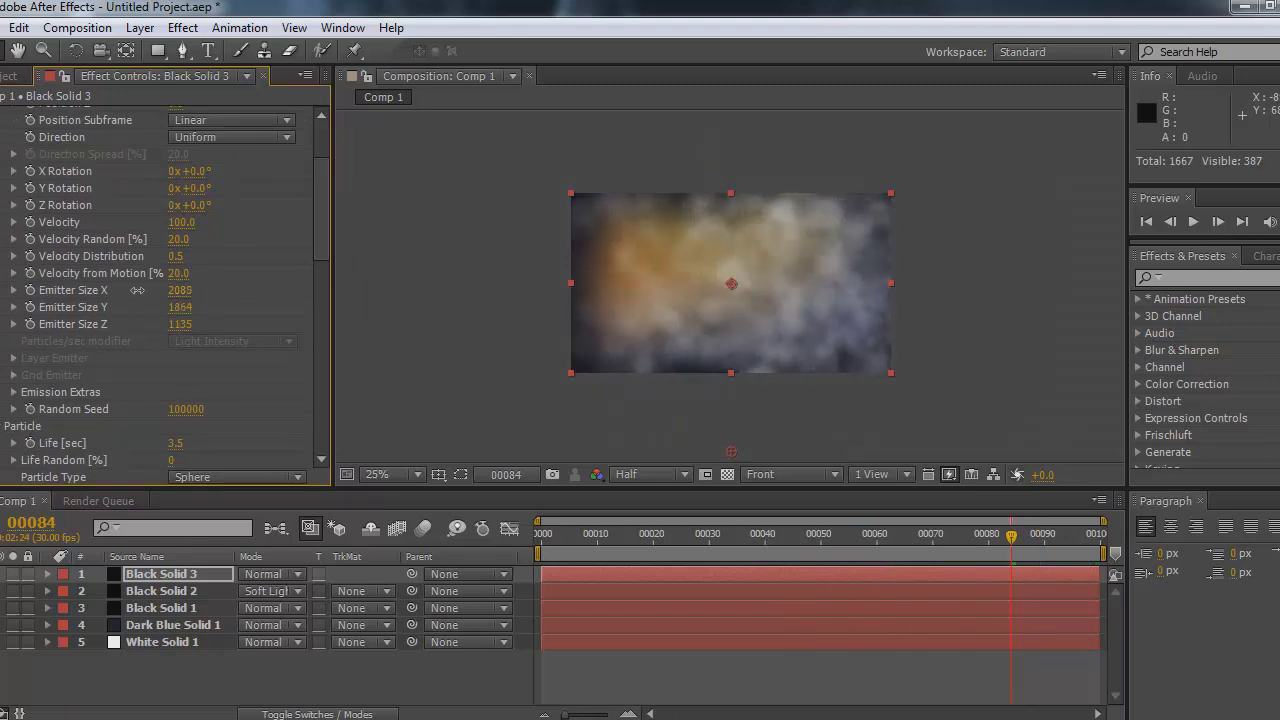
drag(919, 545, 893, 550)
click(660, 514)
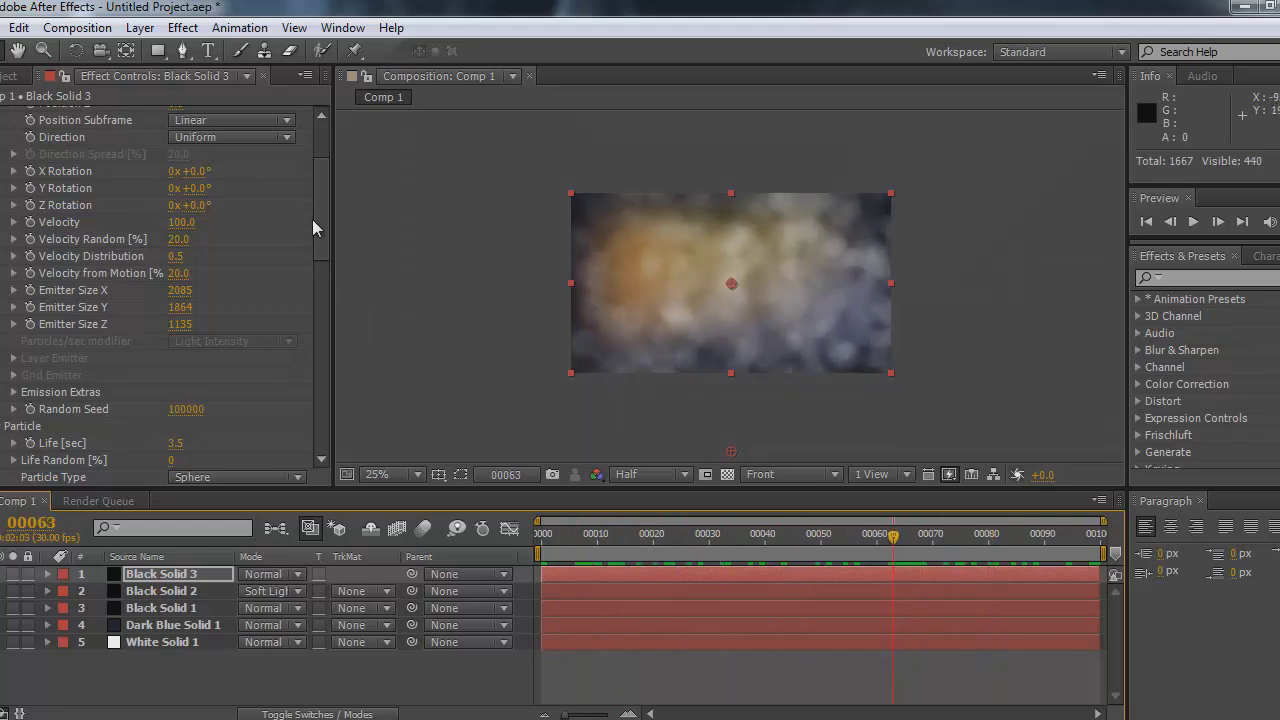
Set the Particles/sec keyframe at frame 0 to 75000 and preview the particle density up to frame 79
scroll(319, 215, up, 3)
drag(630, 542, 503, 538)
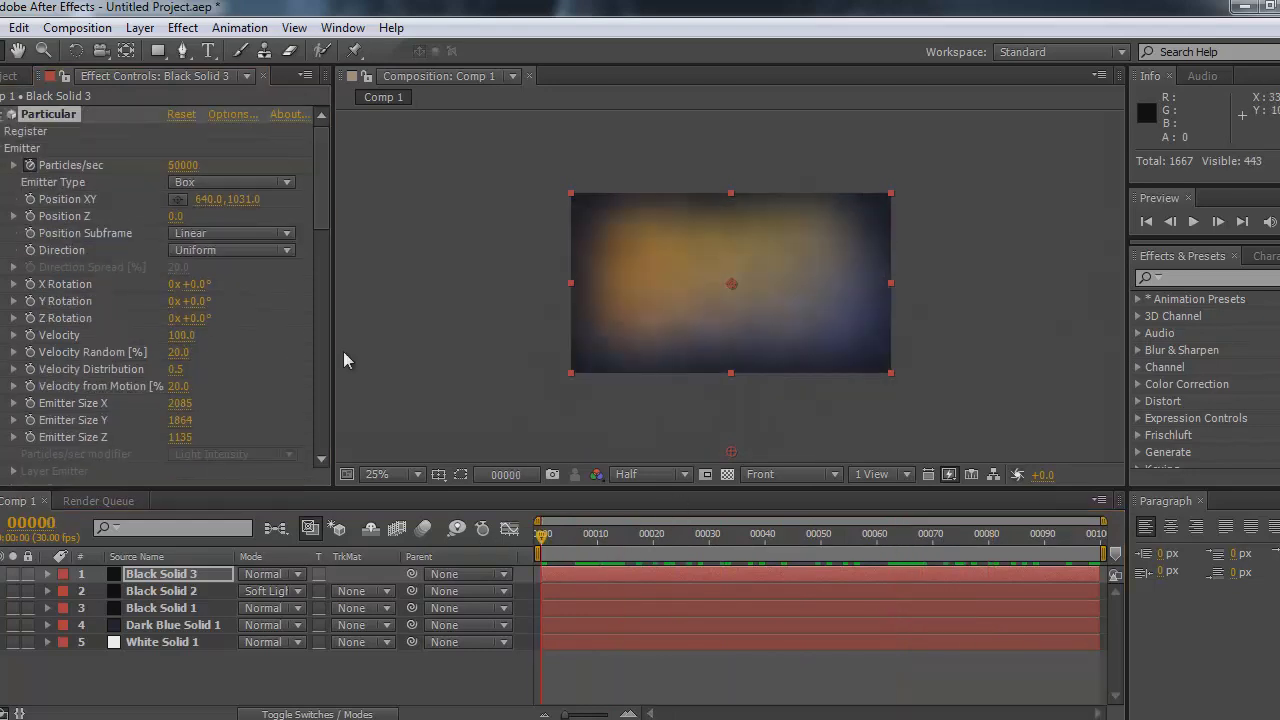
click(190, 165)
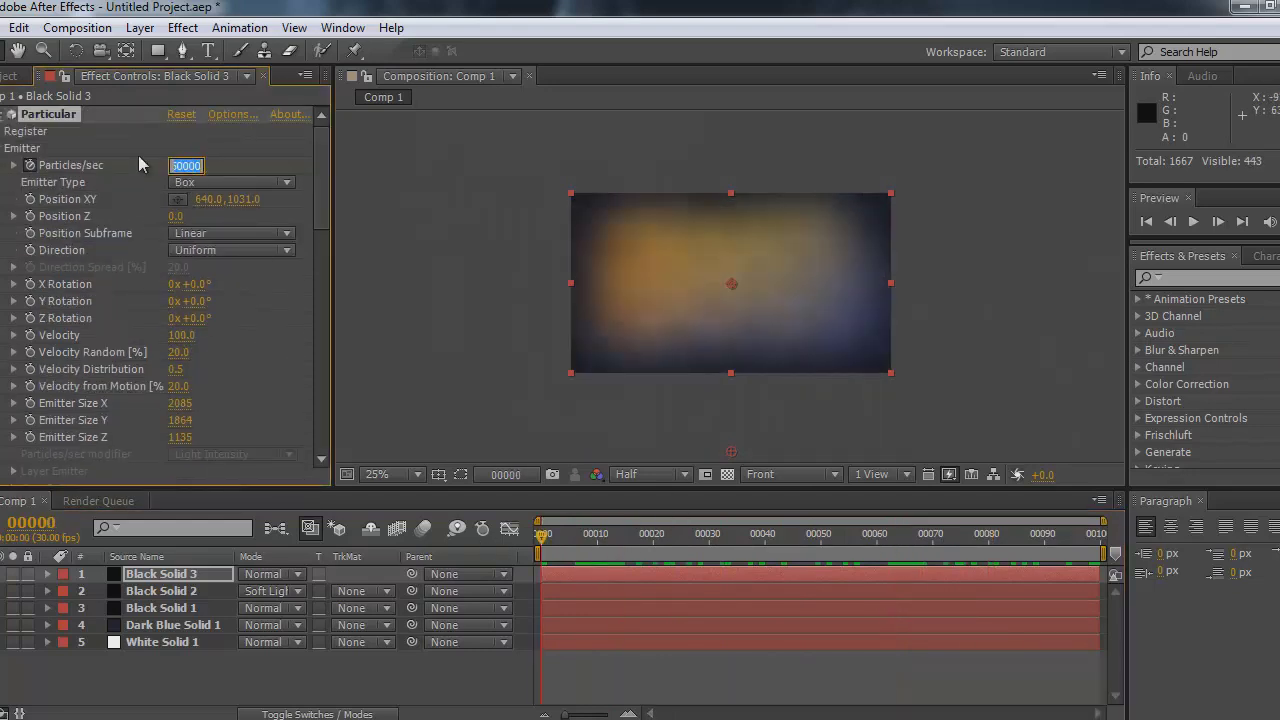
text(75000)
key(Return)
drag(542, 533, 983, 533)
Set the particles' Sphere Feather to 100
scroll(309, 295, down, 8)
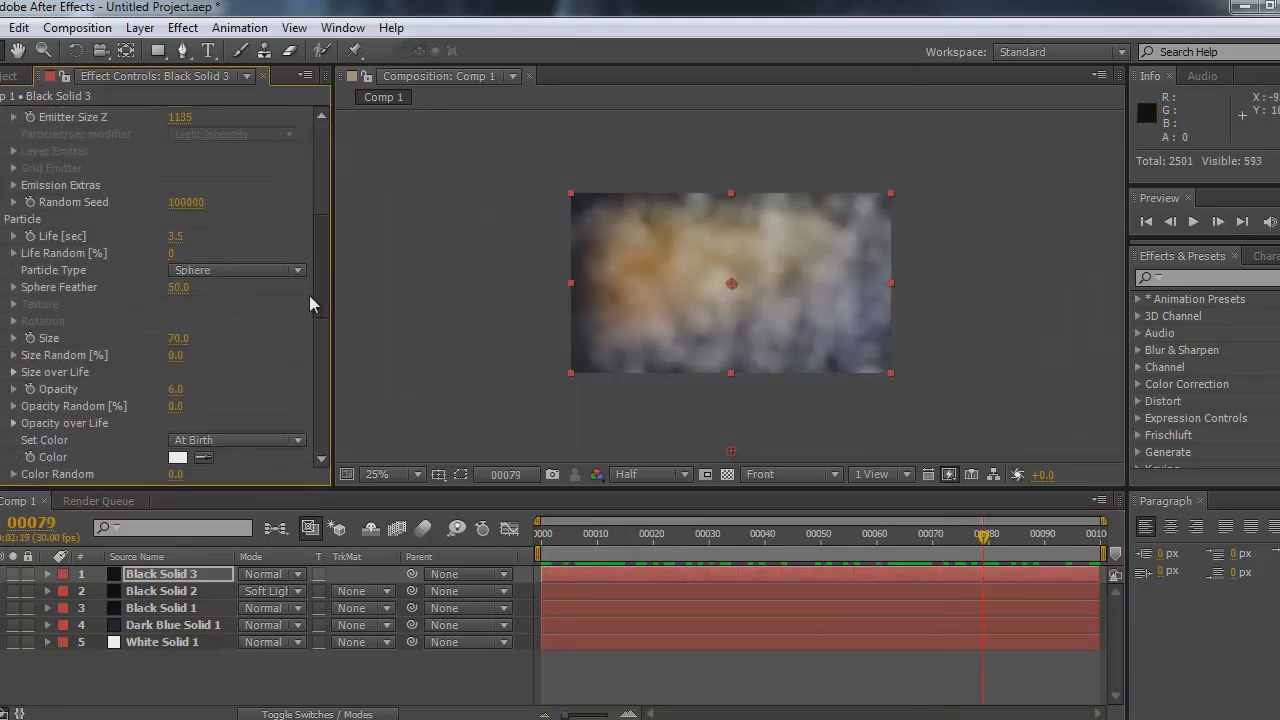
scroll(308, 321, up, 1)
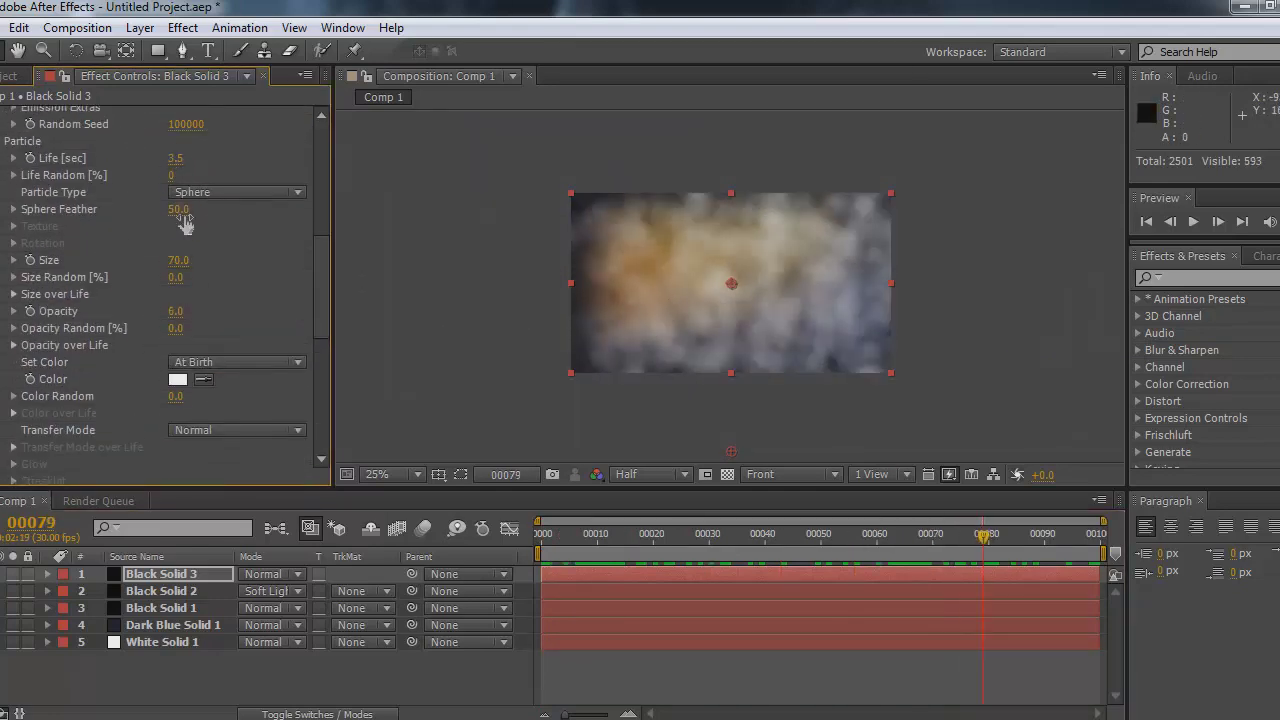
drag(178, 210, 442, 214)
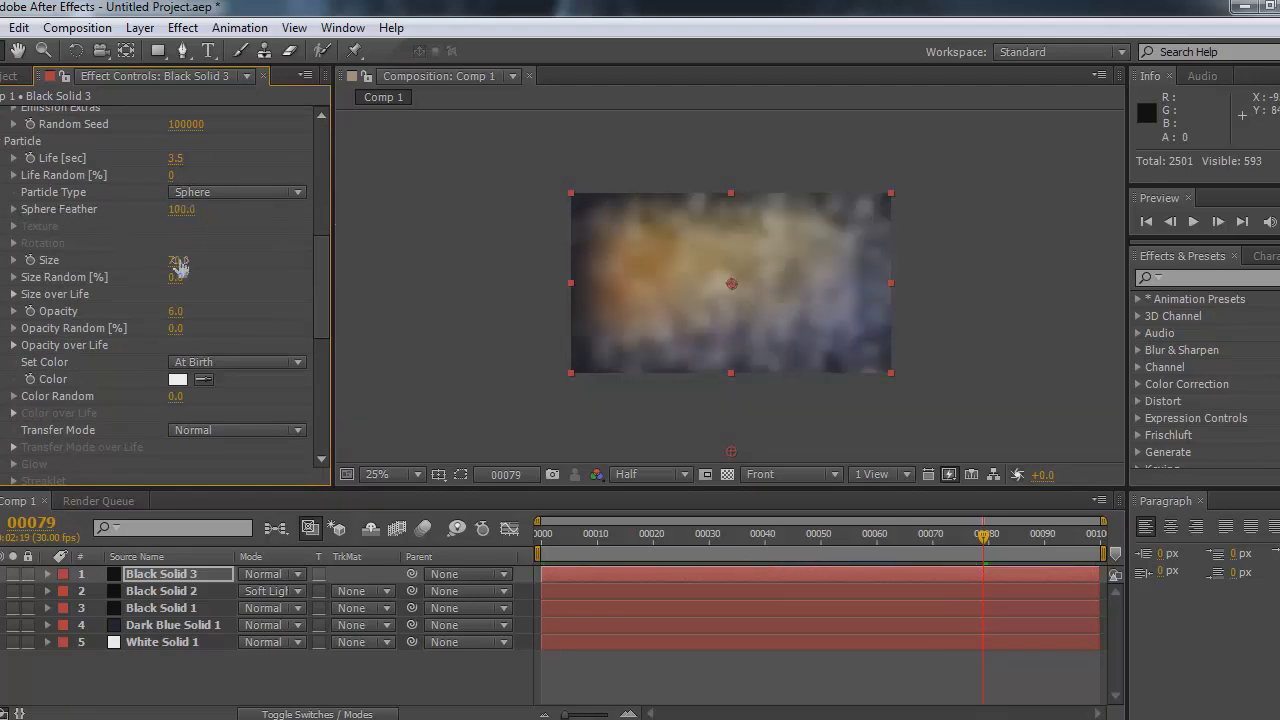
Set the particle Size to 76 and preview the larger particles up to frame 53
scroll(634, 258, up, 1)
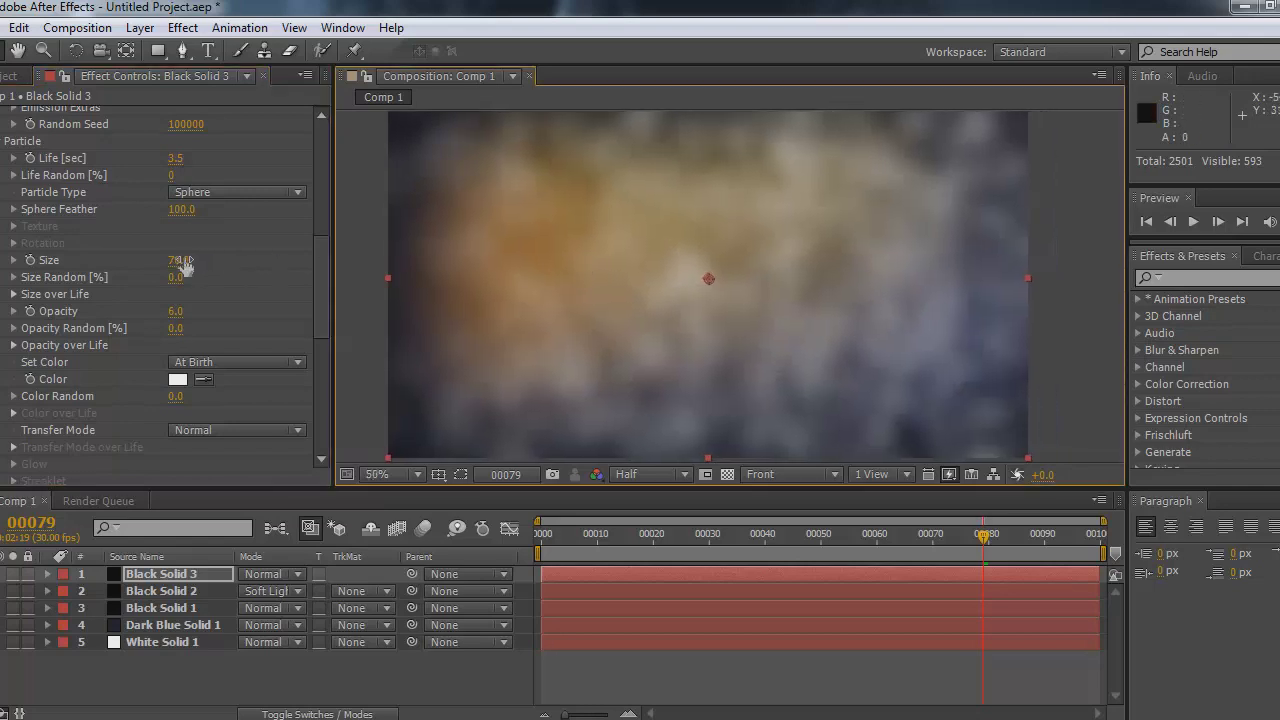
mouse_move(177, 262)
mouse_down()
mouse_move(209, 255)
mouse_move(189, 256)
mouse_up()
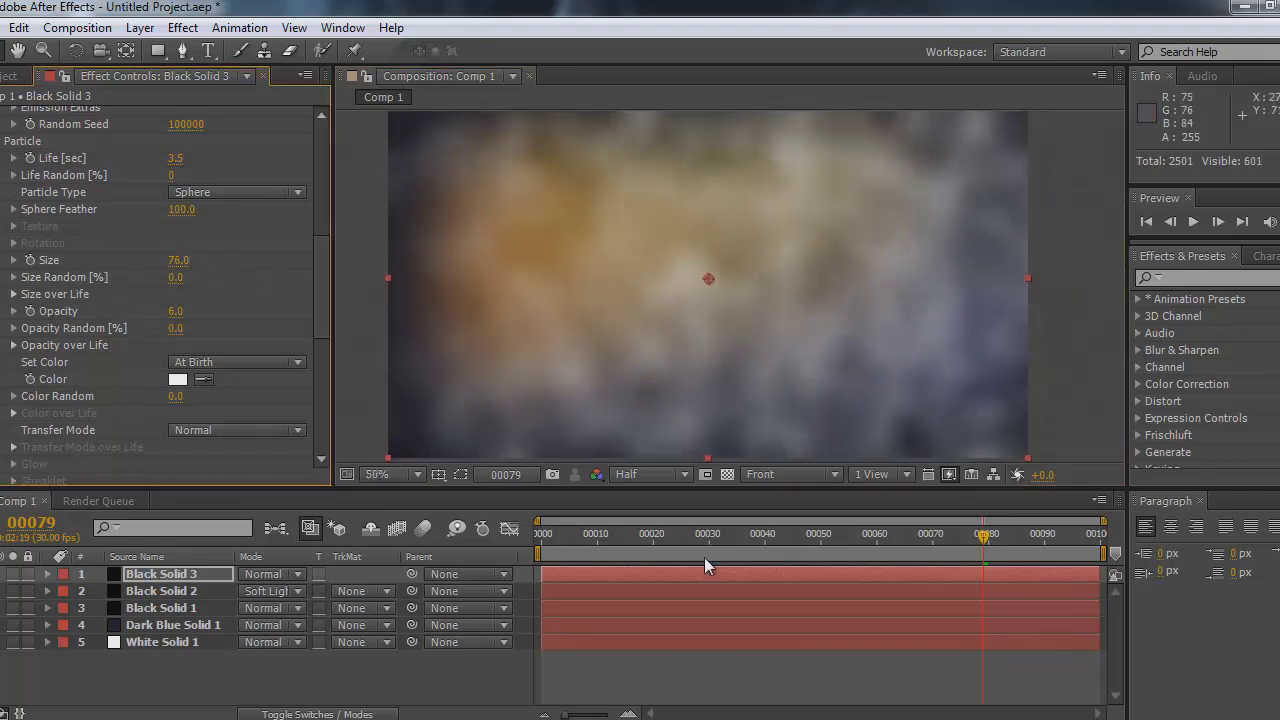
click(793, 556)
drag(765, 556, 837, 554)
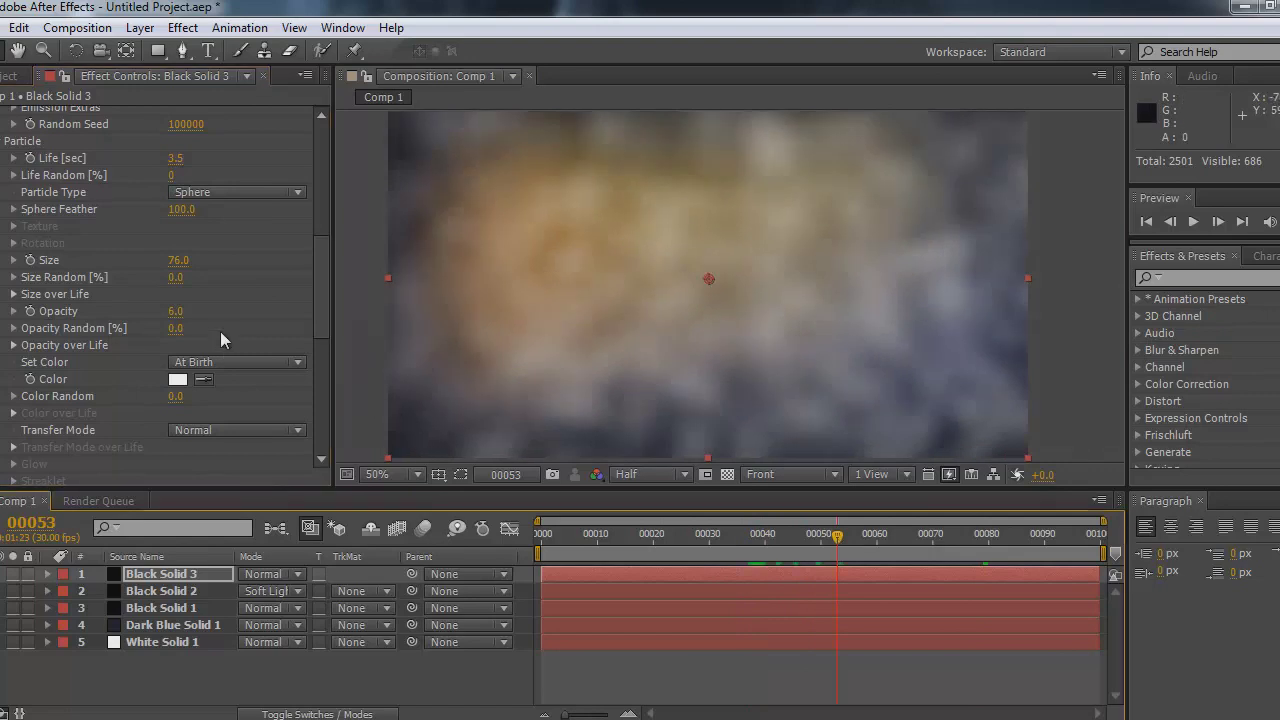
Set the particle Size Random to 60% and preview the size variation around frame 51
mouse_move(326, 260)
mouse_down()
mouse_move(309, 323)
mouse_move(305, 260)
mouse_up()
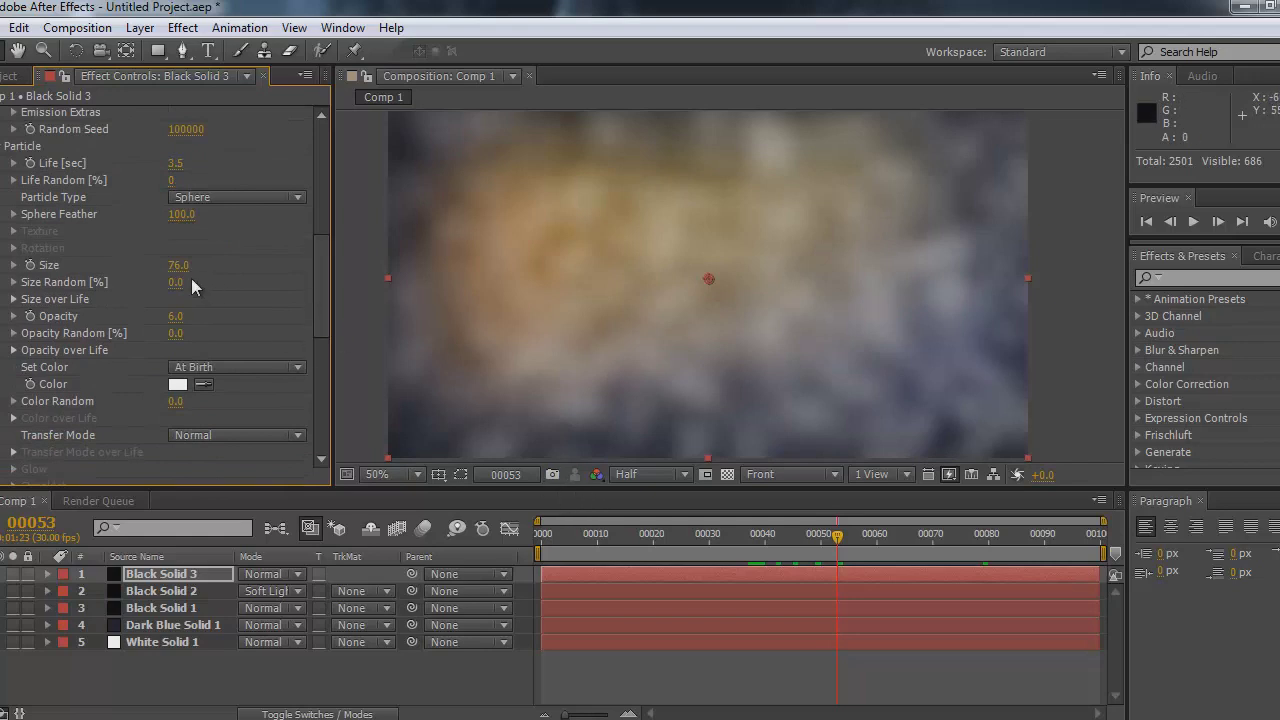
drag(218, 281, 245, 275)
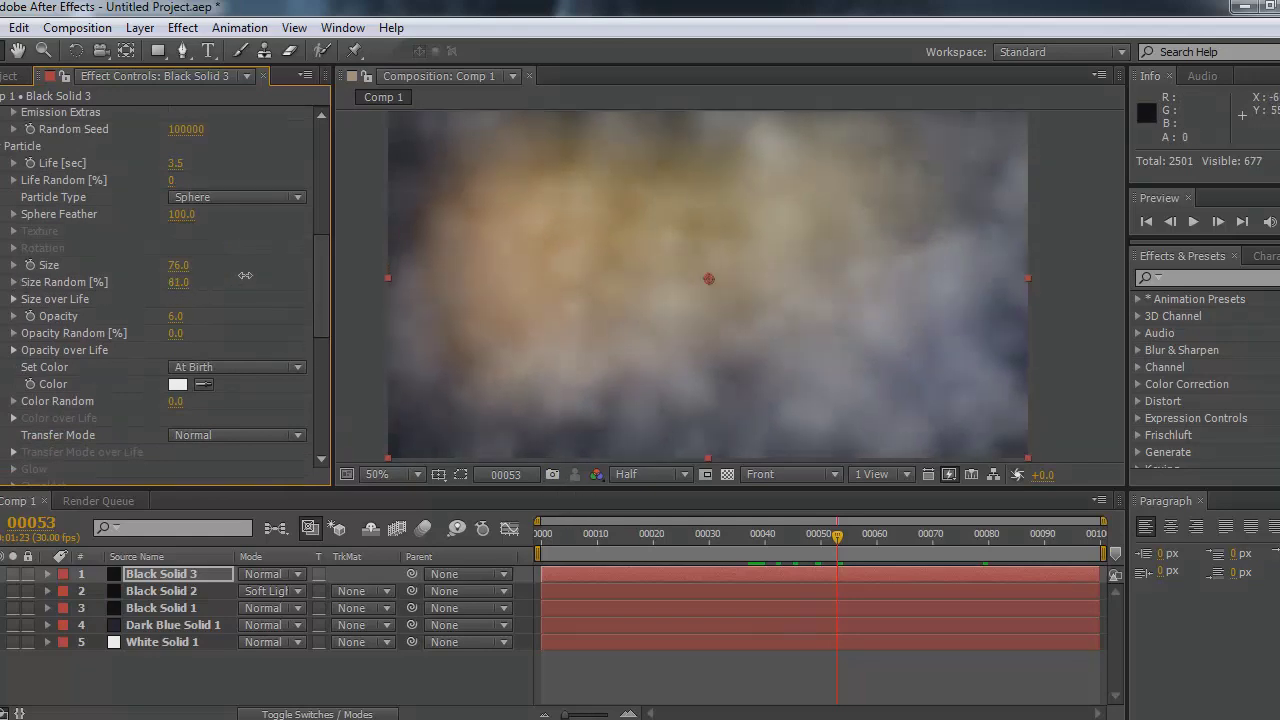
click(180, 282)
key(Return)
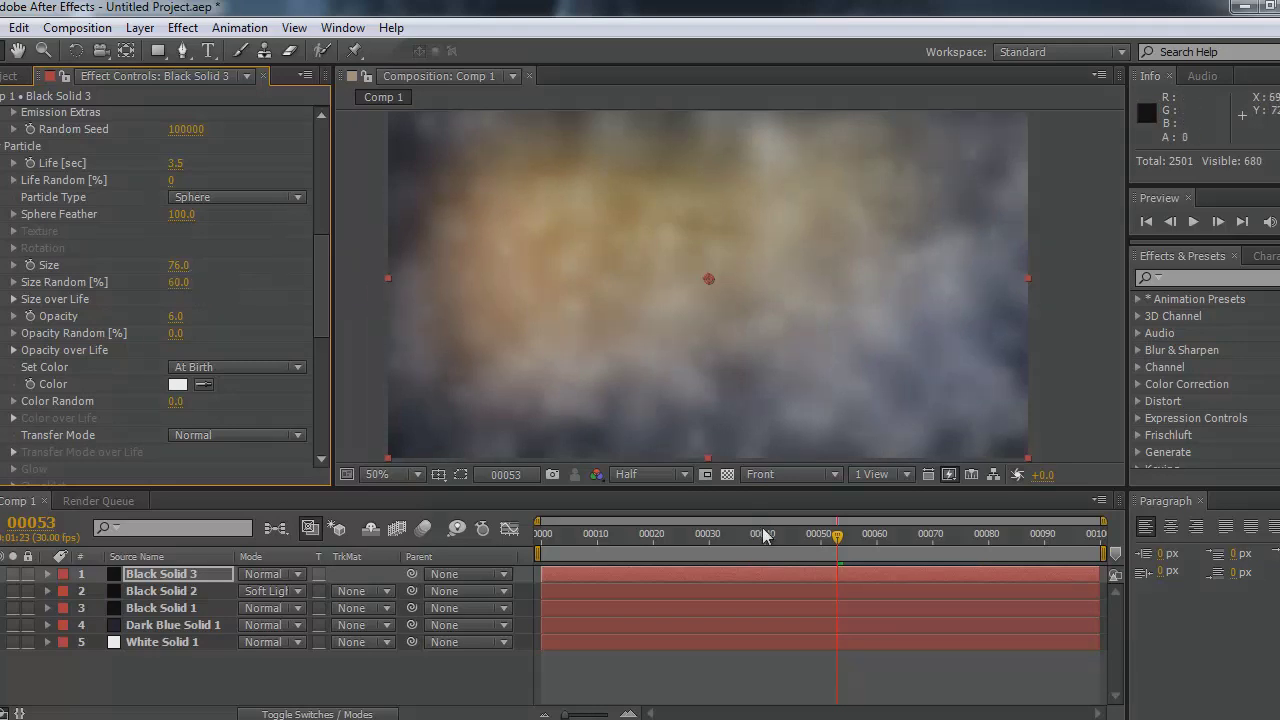
drag(760, 534, 826, 545)
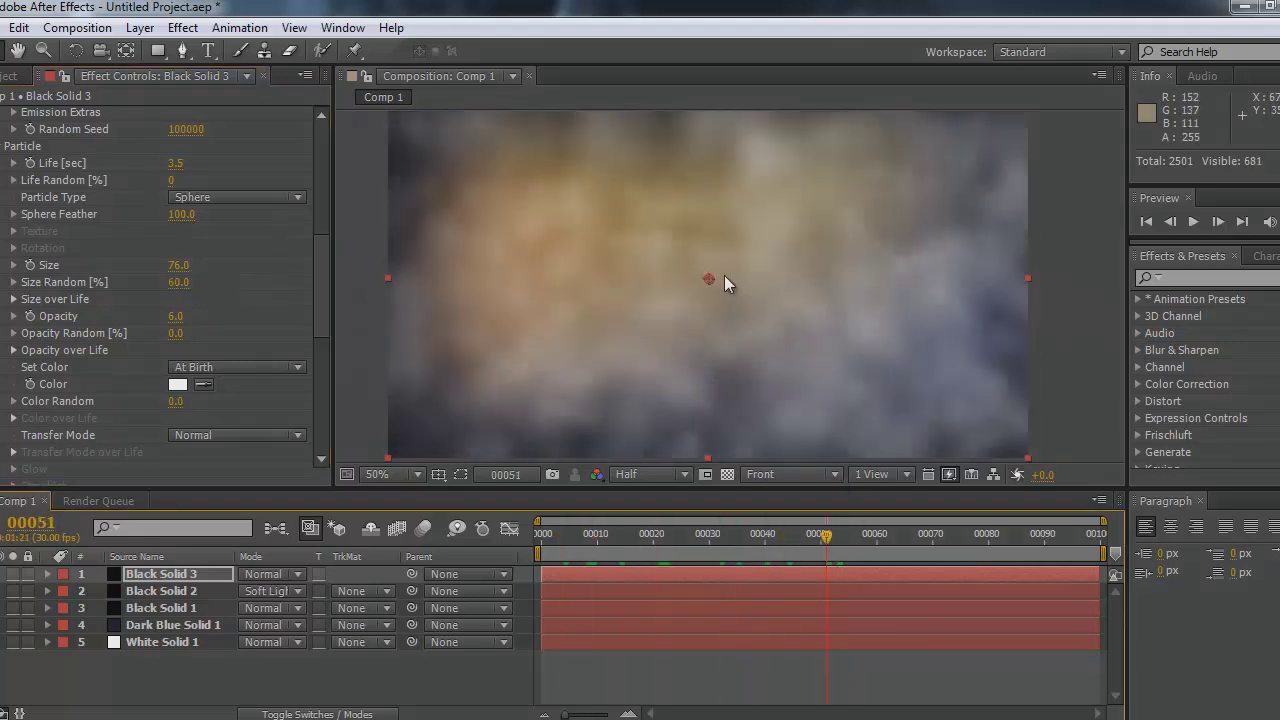
Set the particle Opacity Random to 50% and preview the result up to frame 70
scroll(697, 271, down, 2)
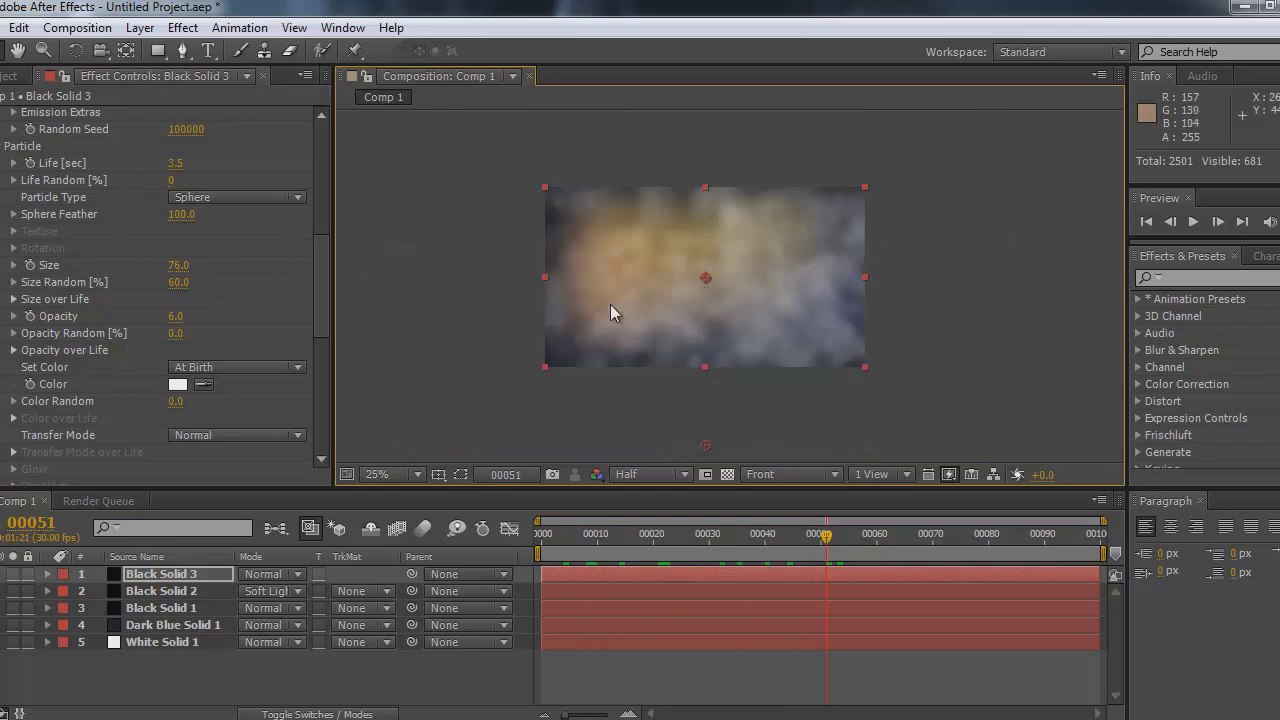
click(177, 333)
text(50)
key(Return)
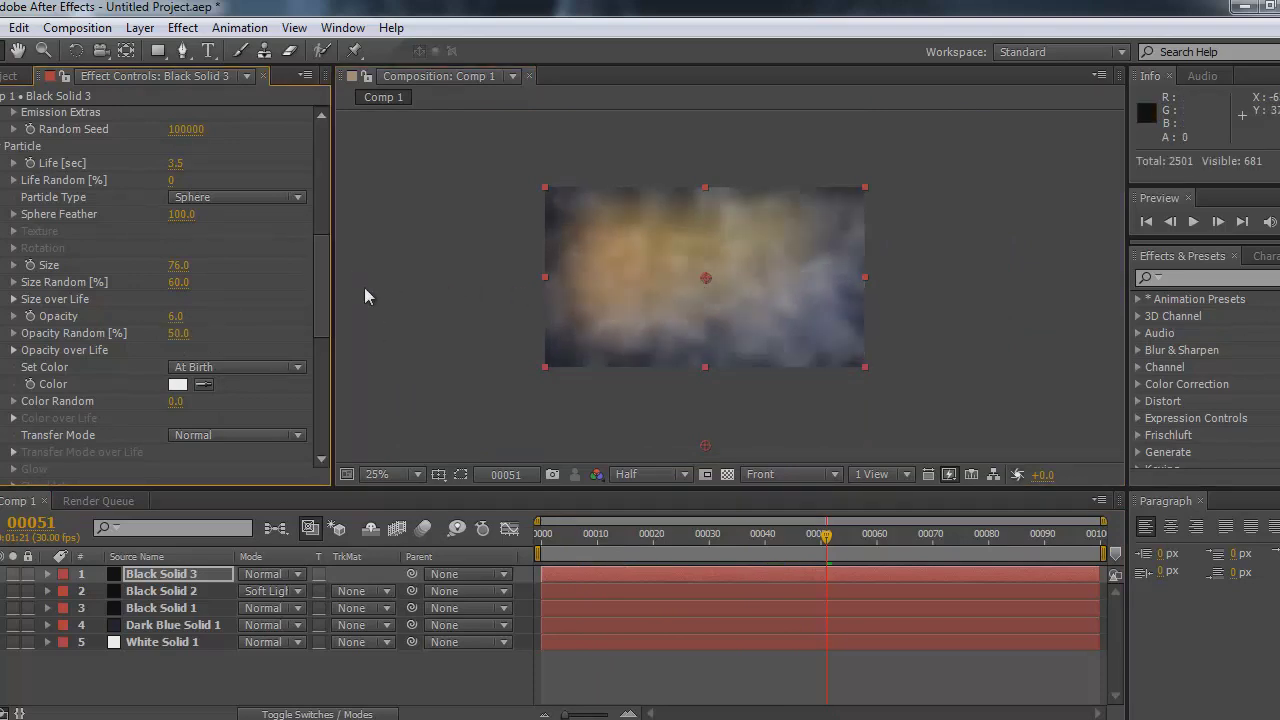
drag(822, 538, 932, 533)
scroll(684, 294, up, 2)
scroll(796, 279, down, 2)
drag(638, 264, 646, 263)
Save the project
click(269, 575)
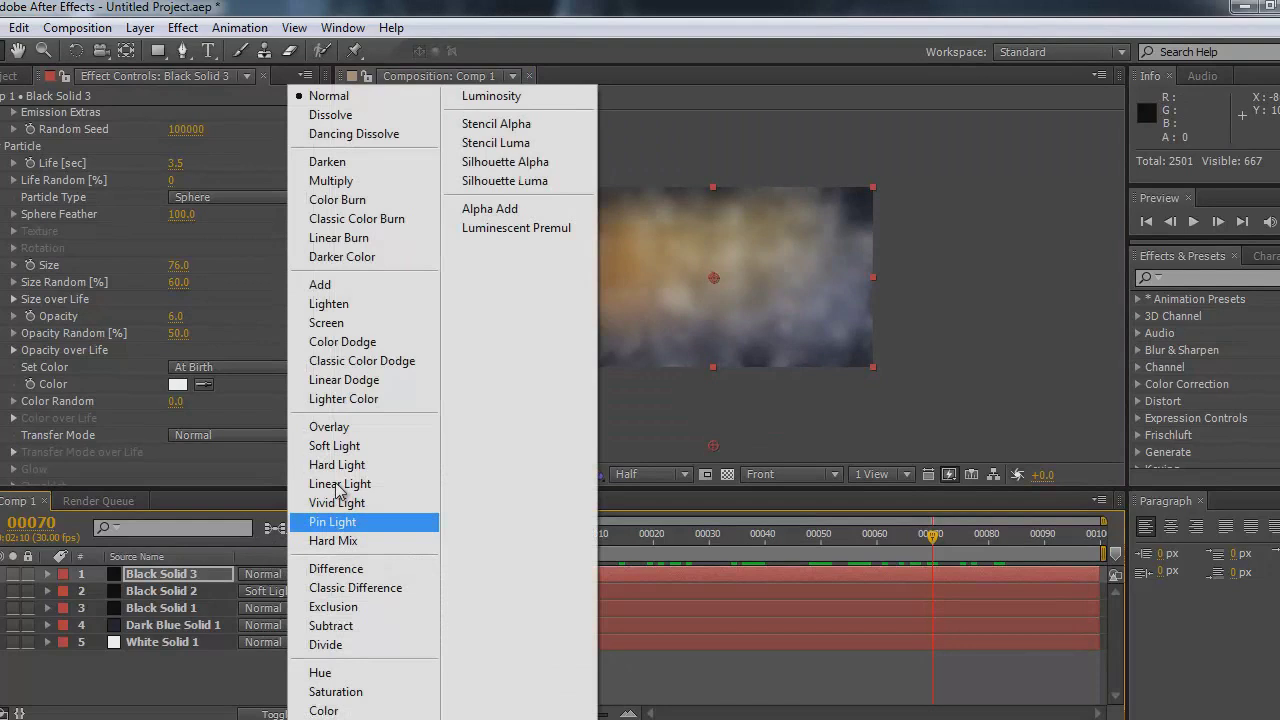
click(451, 8)
key(ctrl+s)
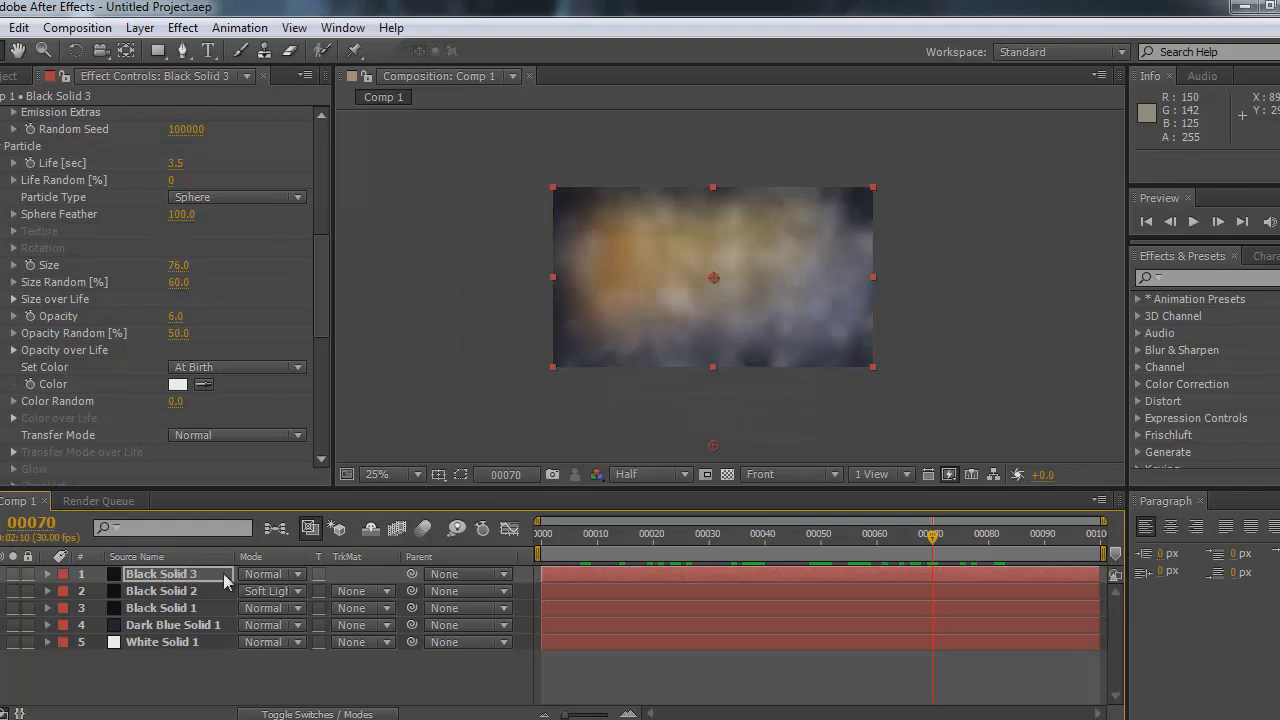
Set the Black Solid 3 particle layer's blending mode to Overlay and preview the blend at frame 50
click(207, 577)
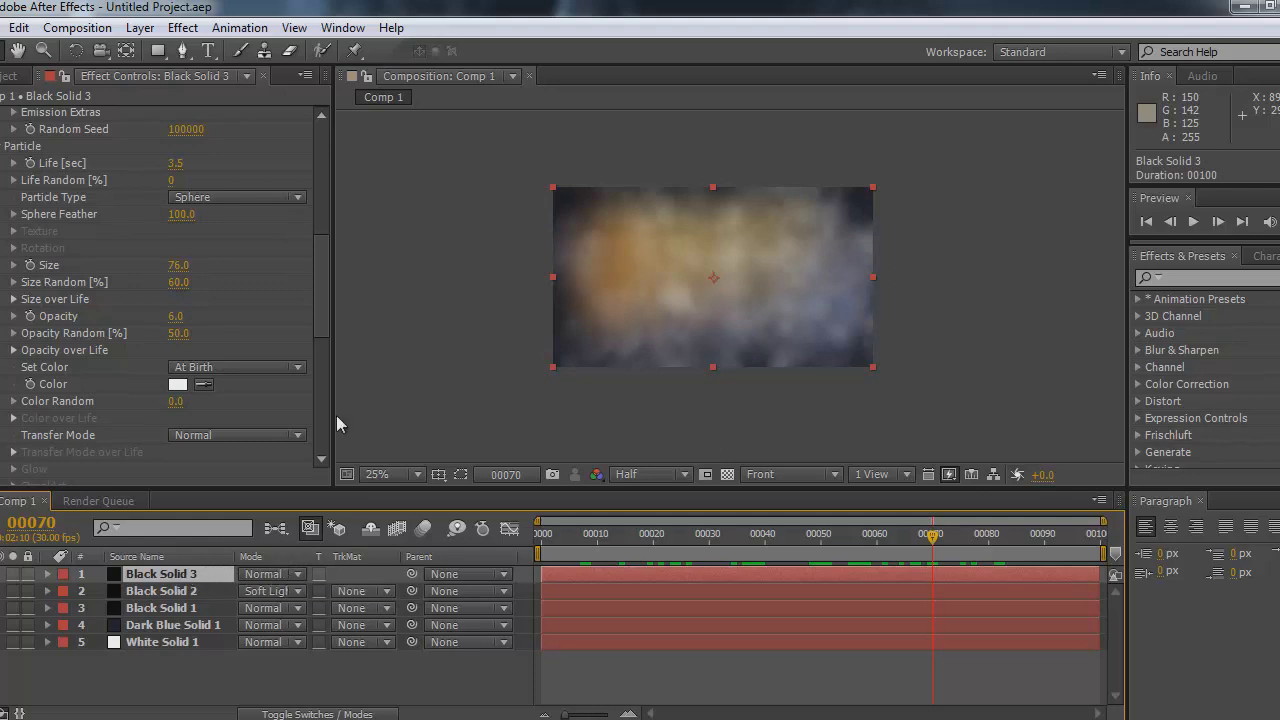
click(270, 574)
click(371, 423)
scroll(637, 322, up, 1)
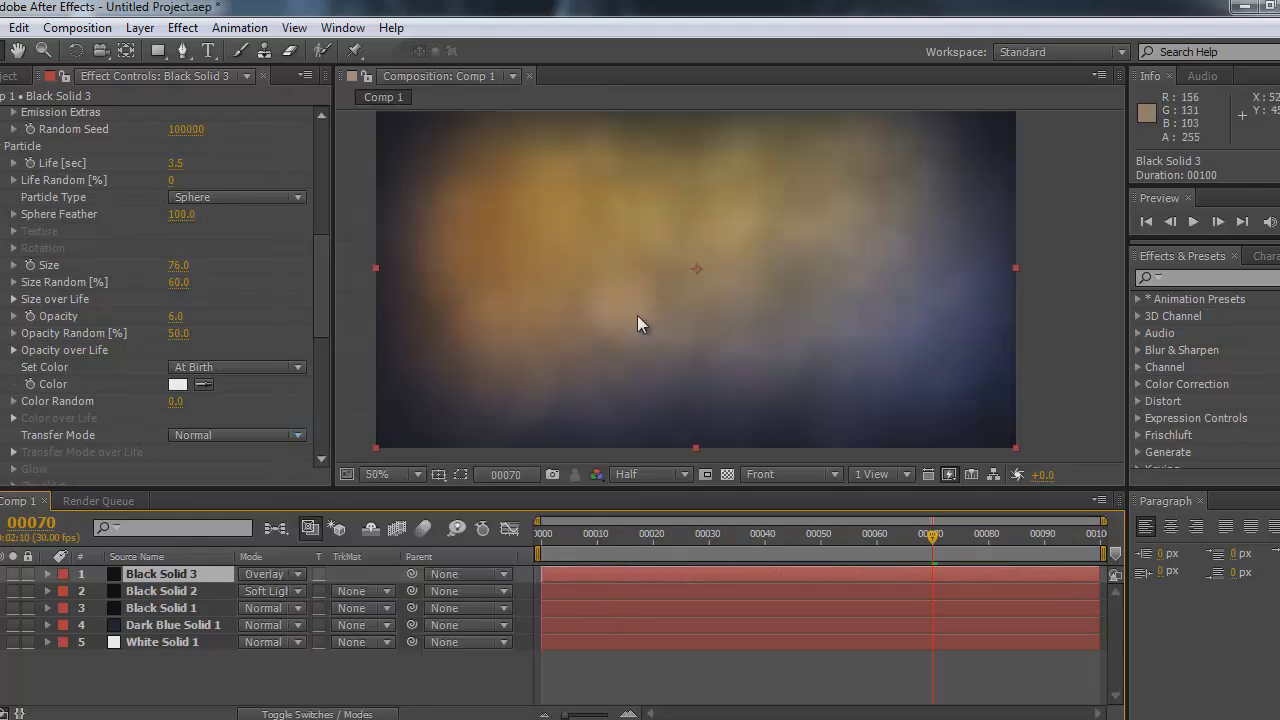
scroll(666, 329, down, 1)
drag(889, 548, 821, 548)
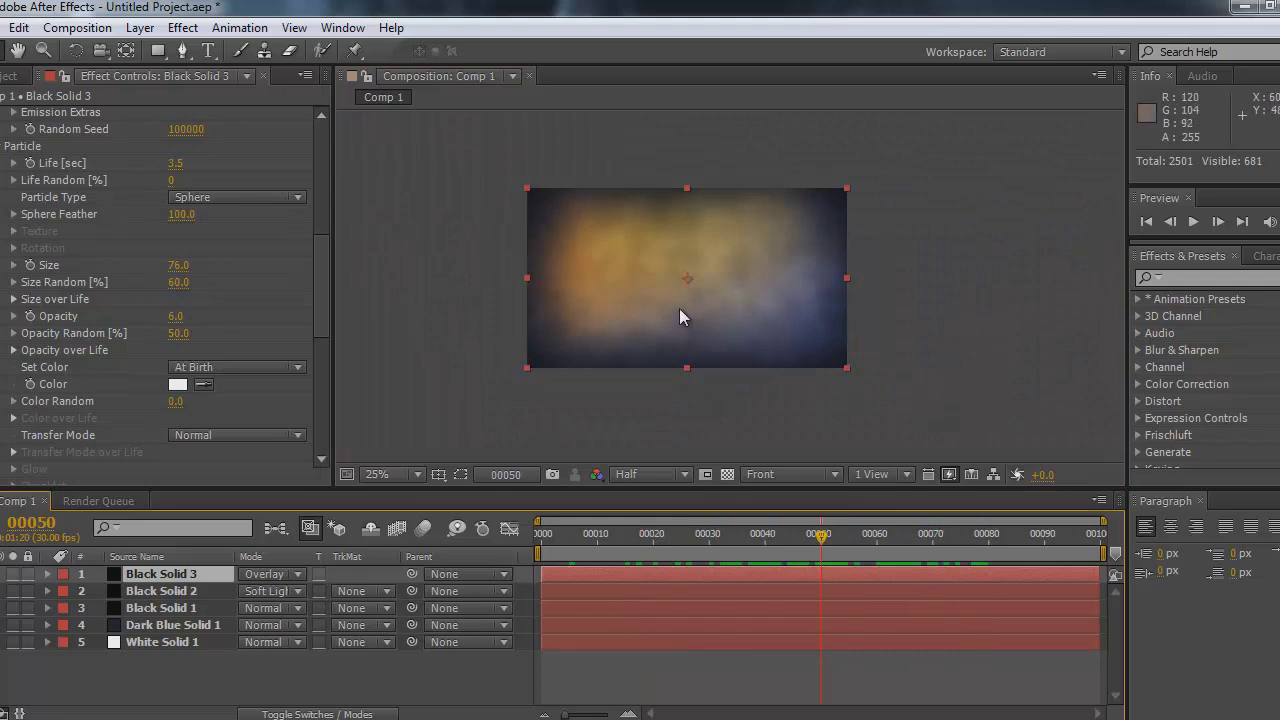
Set the particle Opacity to 12
scroll(319, 299, down, 2)
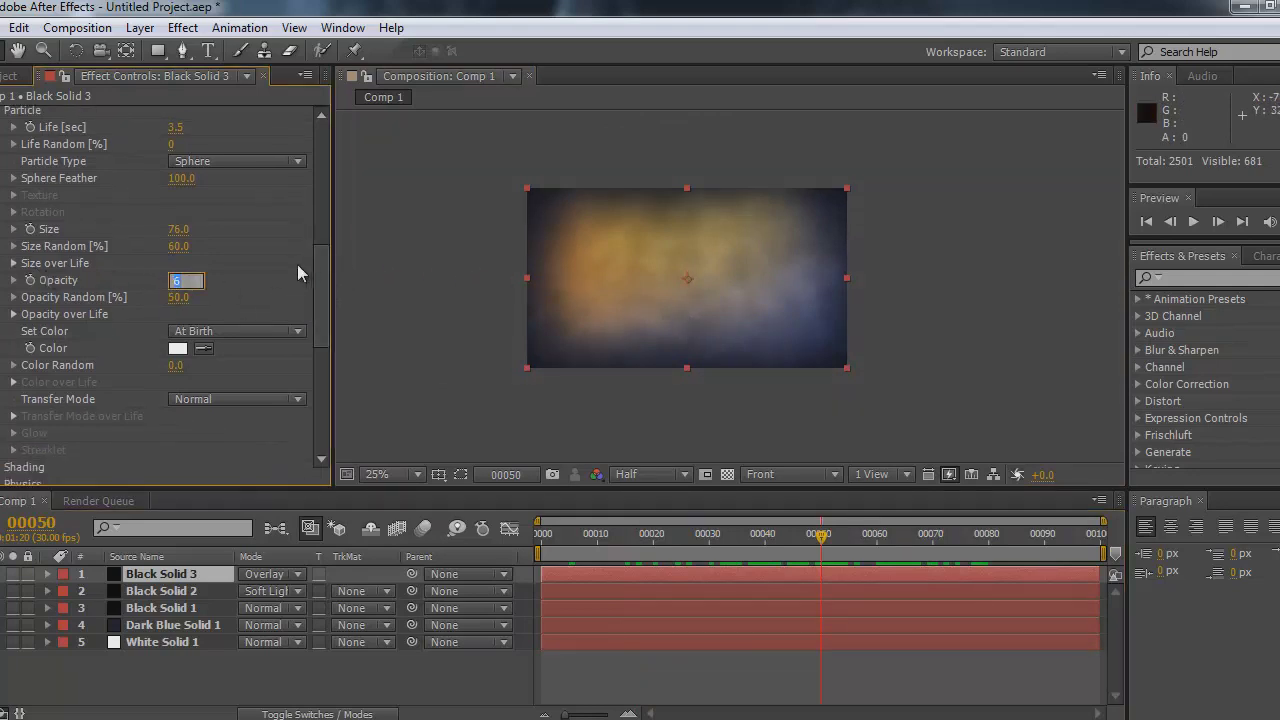
text(10)
key(Return)
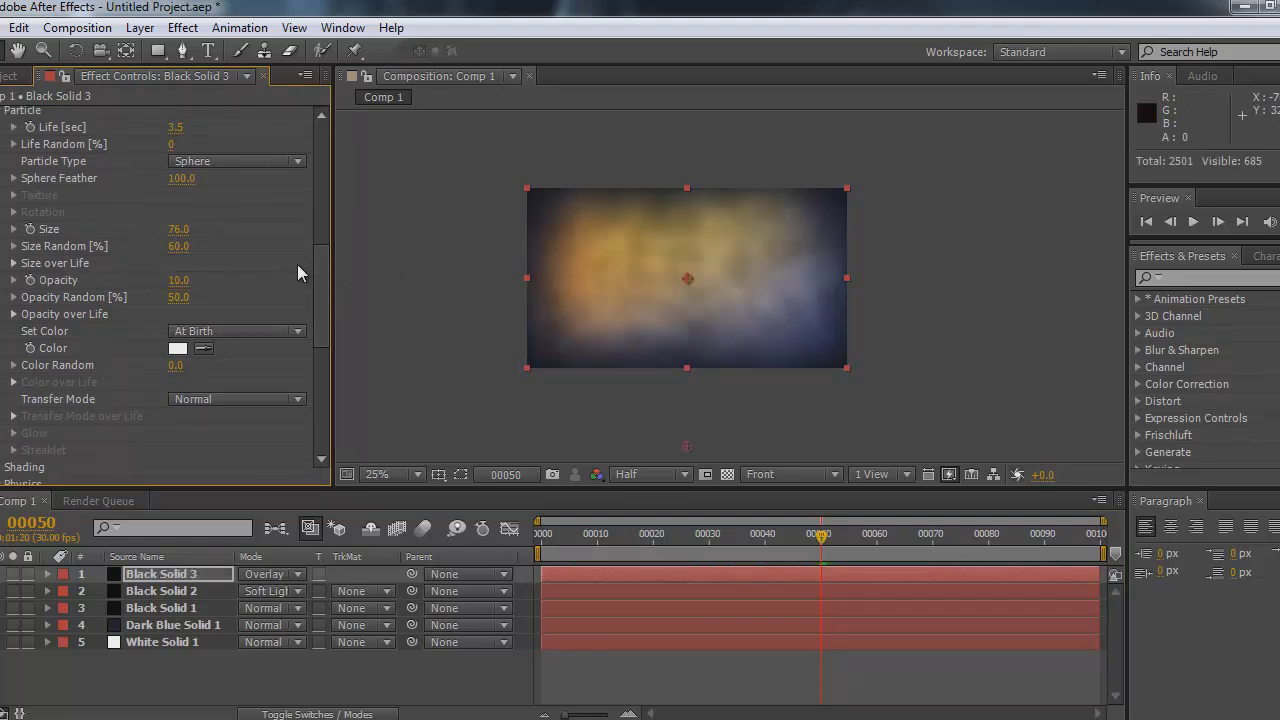
click(186, 274)
text(12)
key(Return)
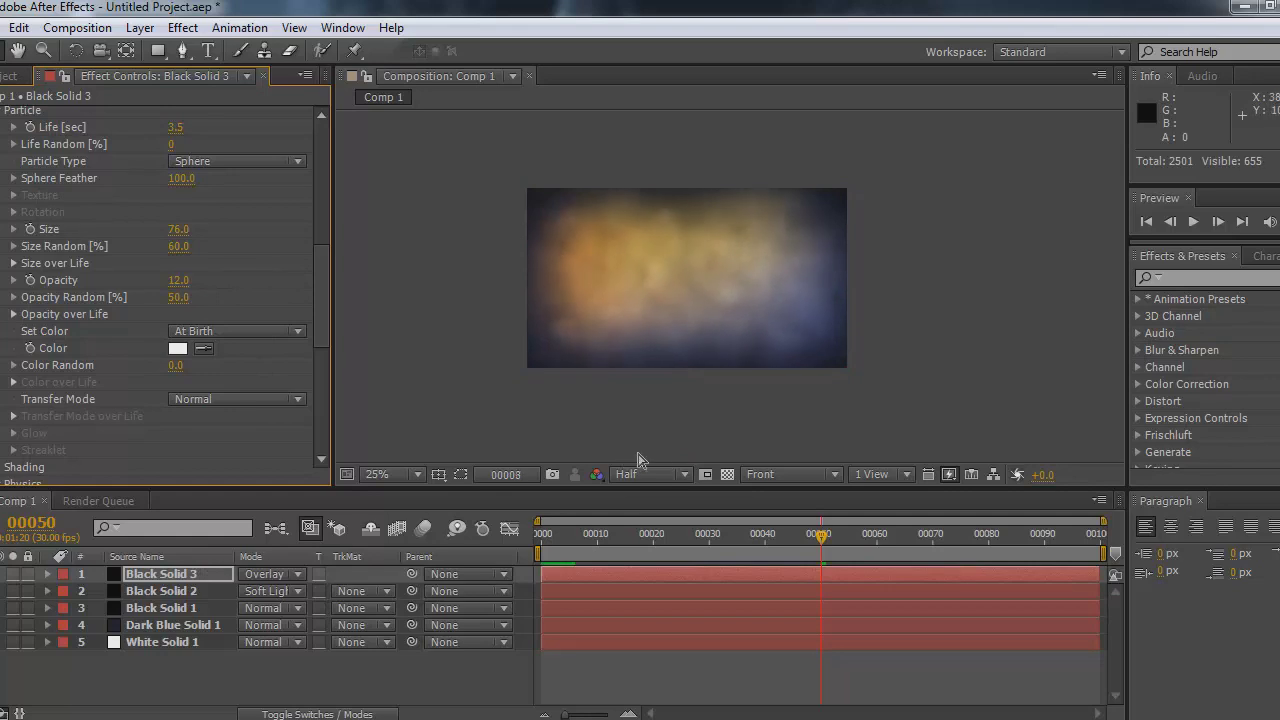
Preview the particle motion and scrub between frames 23 and 82, finishing at frame 52, to examine the stronger opacity
scroll(723, 334, up, 2)
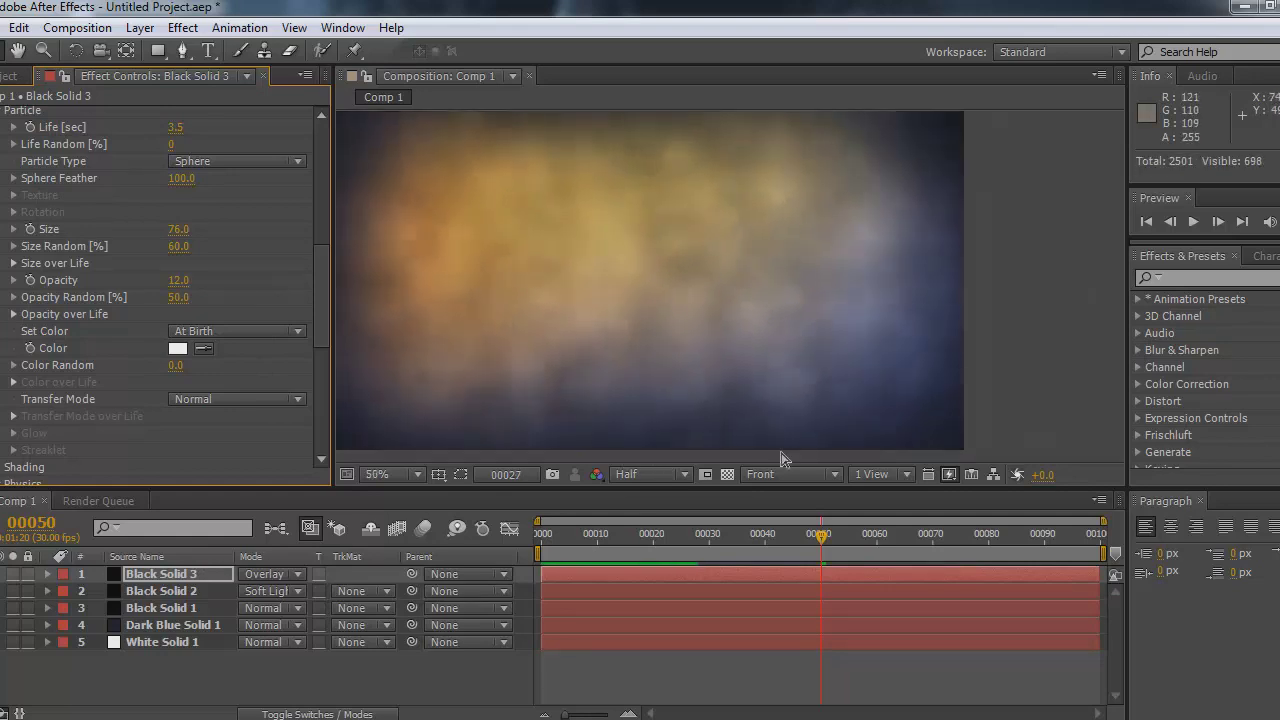
click(671, 540)
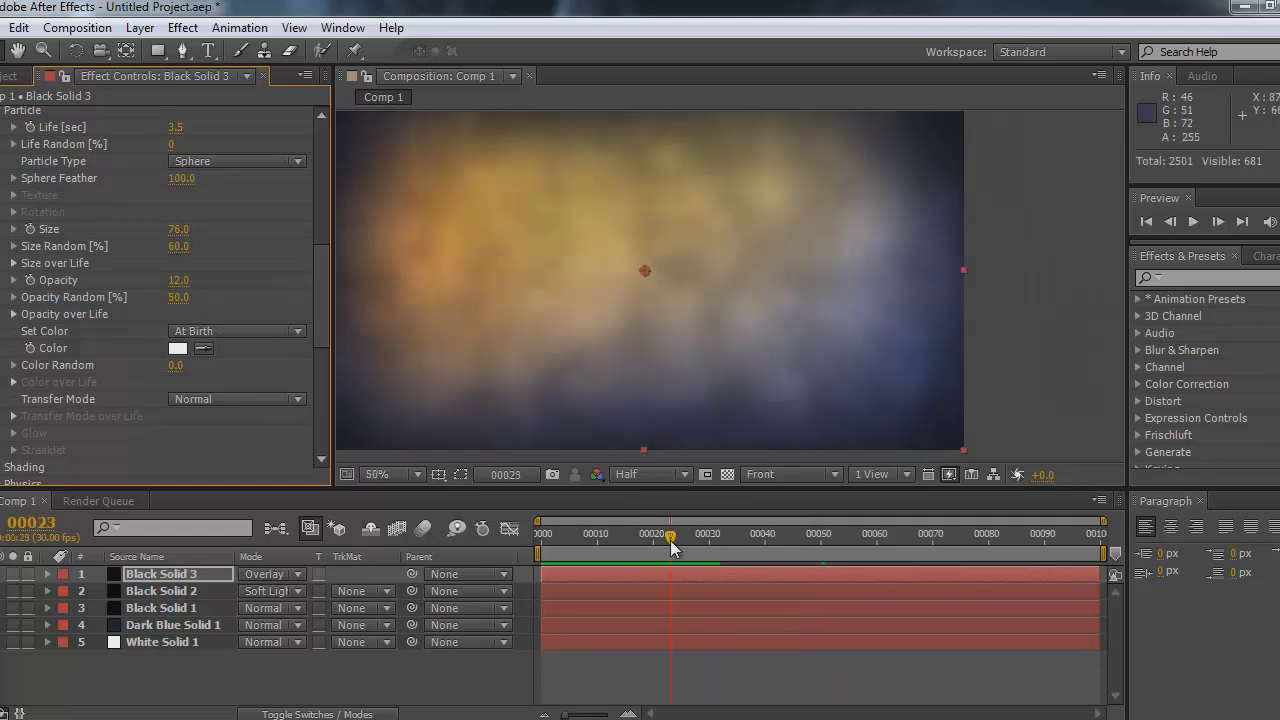
drag(671, 541, 871, 540)
scroll(677, 320, down, 2)
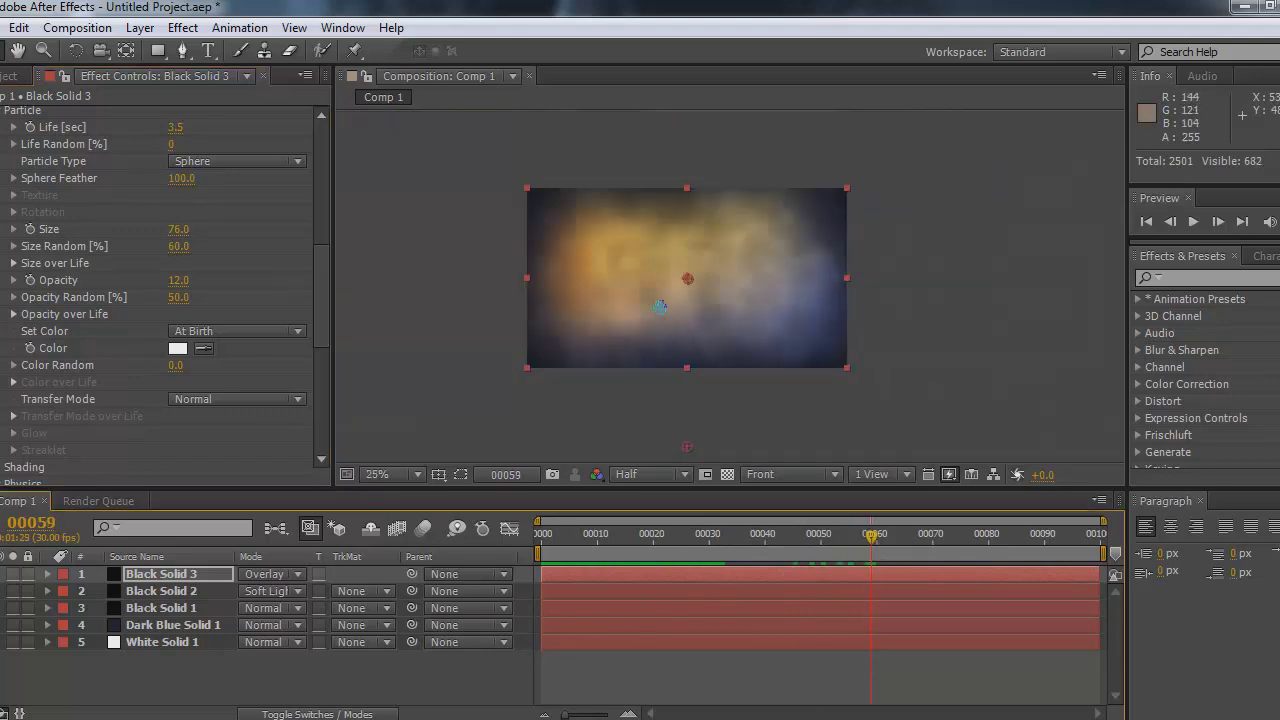
mouse_move(975, 541)
mouse_down()
mouse_move(888, 540)
mouse_move(999, 540)
mouse_up()
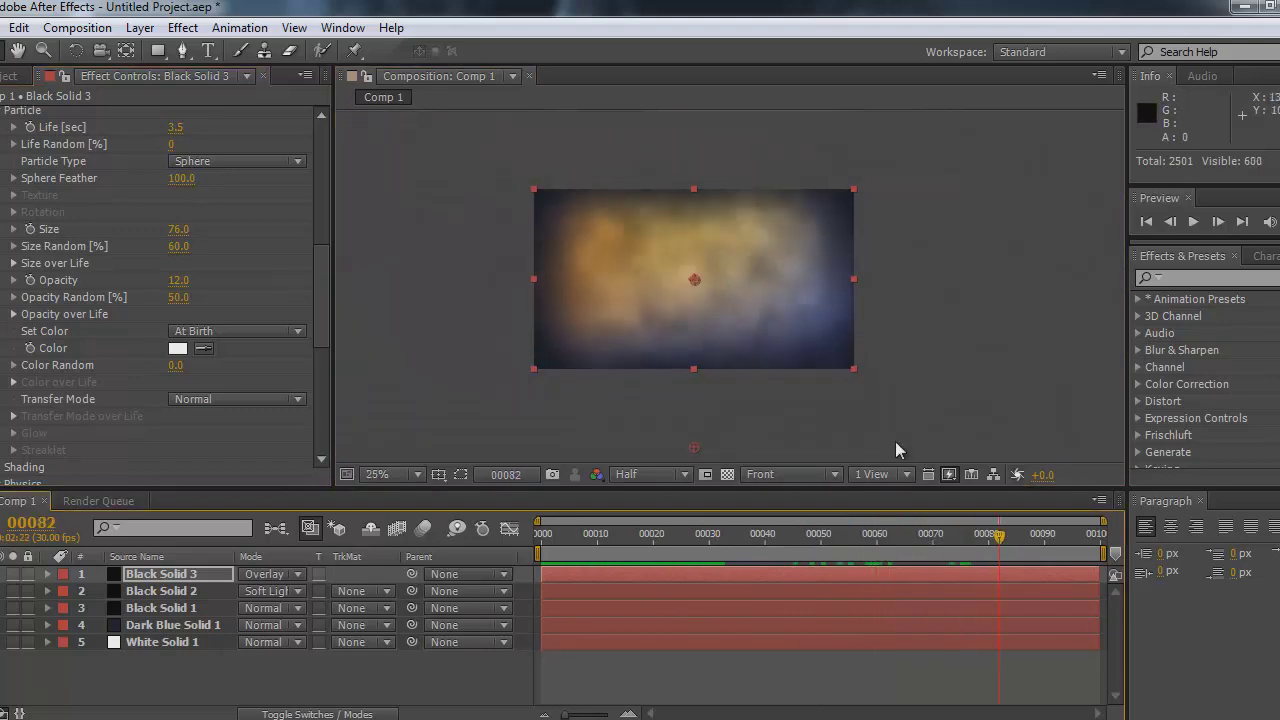
scroll(660, 302, up, 2)
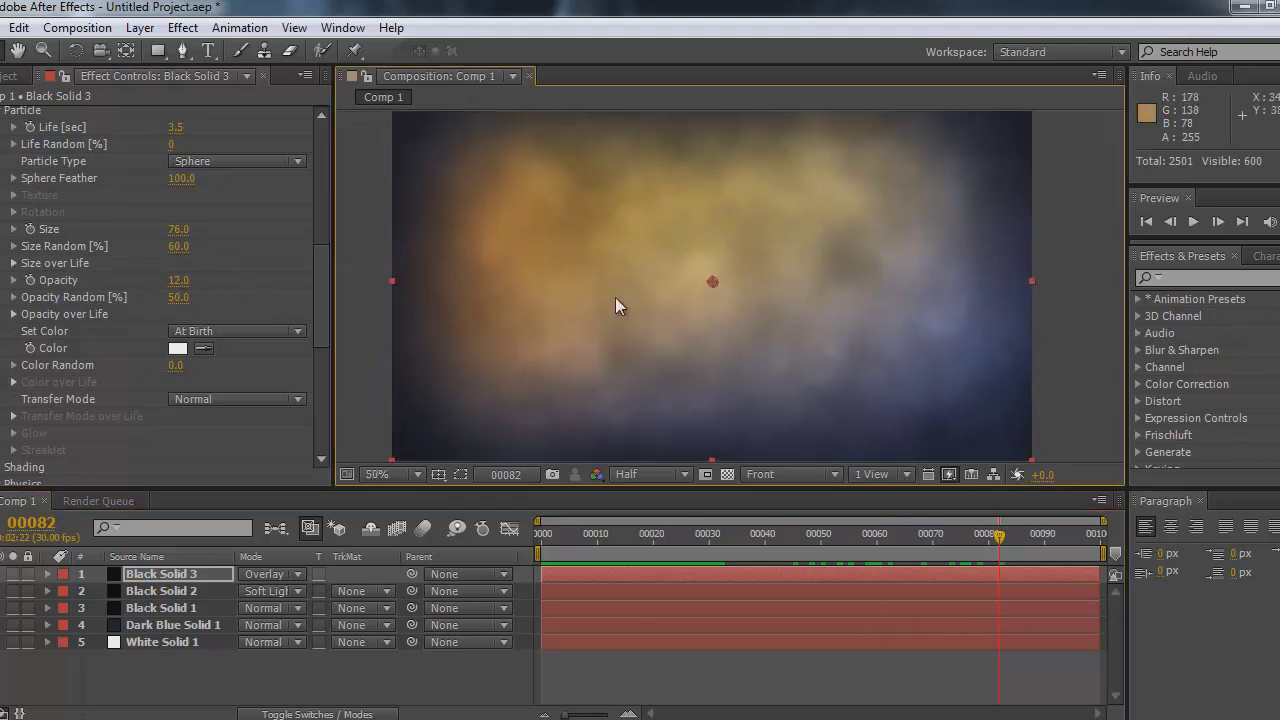
click(855, 538)
drag(843, 554, 832, 547)
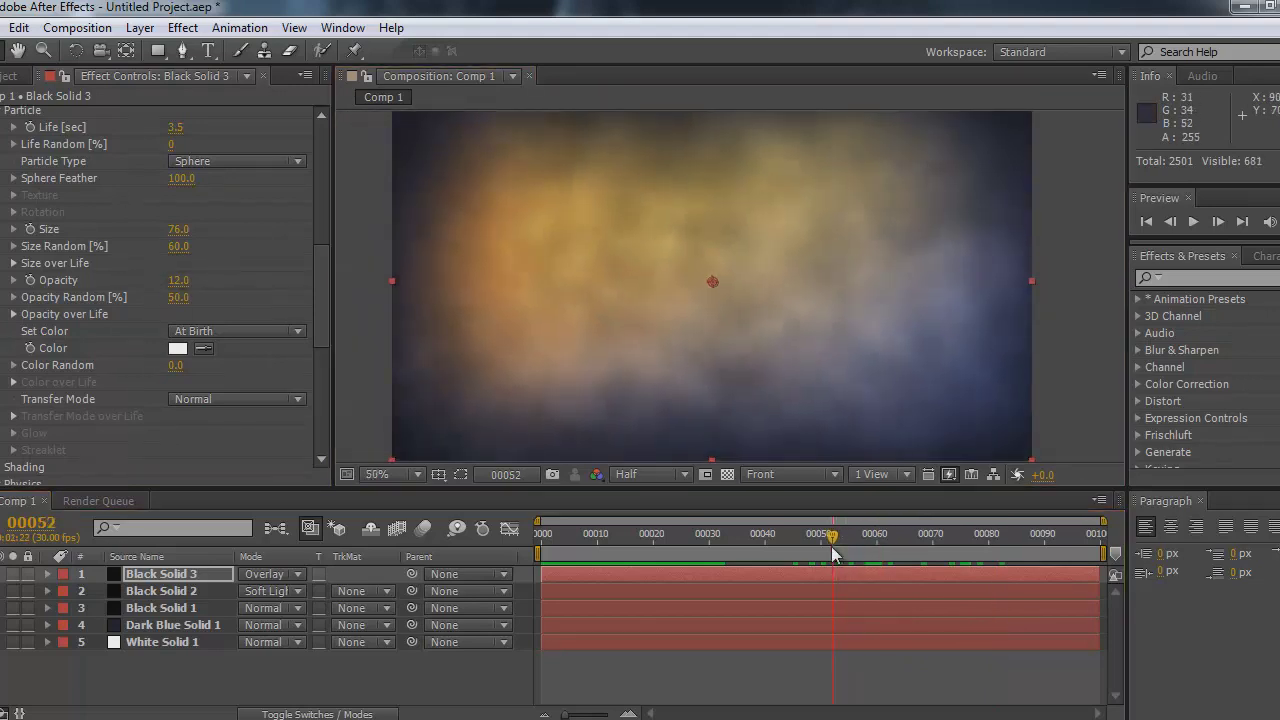
Deselect all layers and create a new 1280 × 720 black solid above the particle layer
key(ctrl+shift+a)
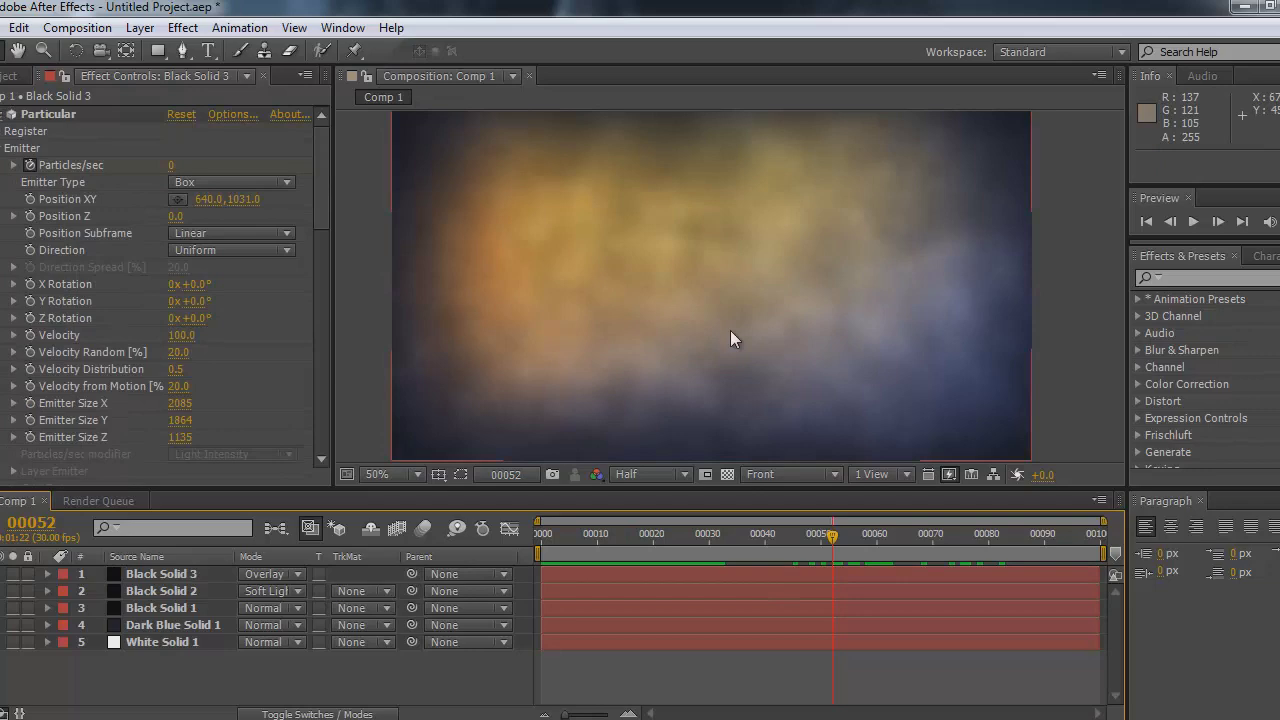
click(148, 28)
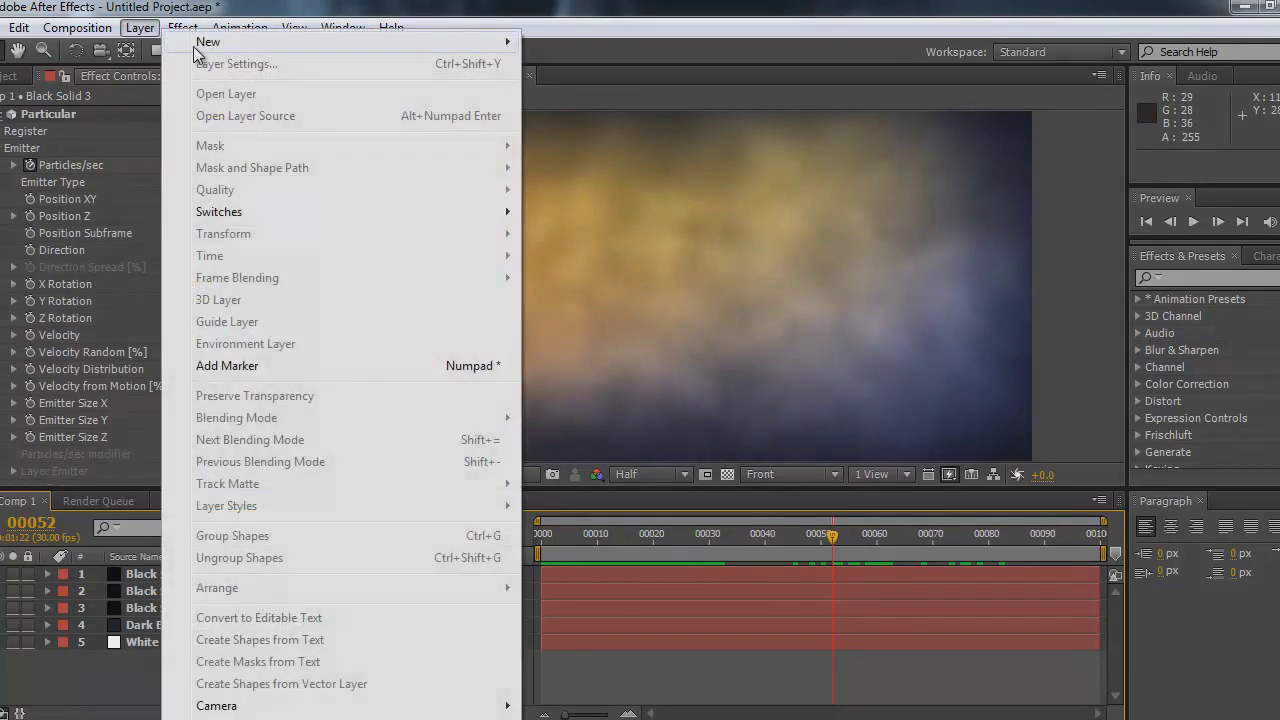
mouse_move(205, 45)
click(657, 60)
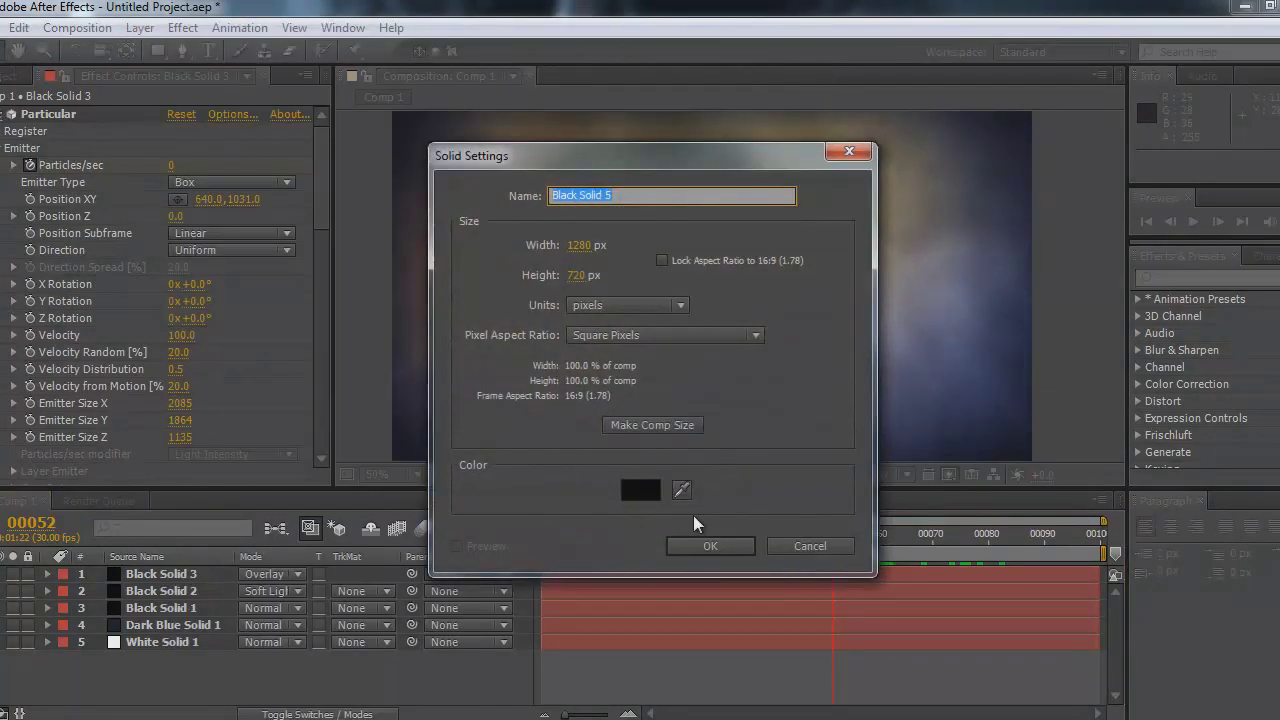
click(703, 541)
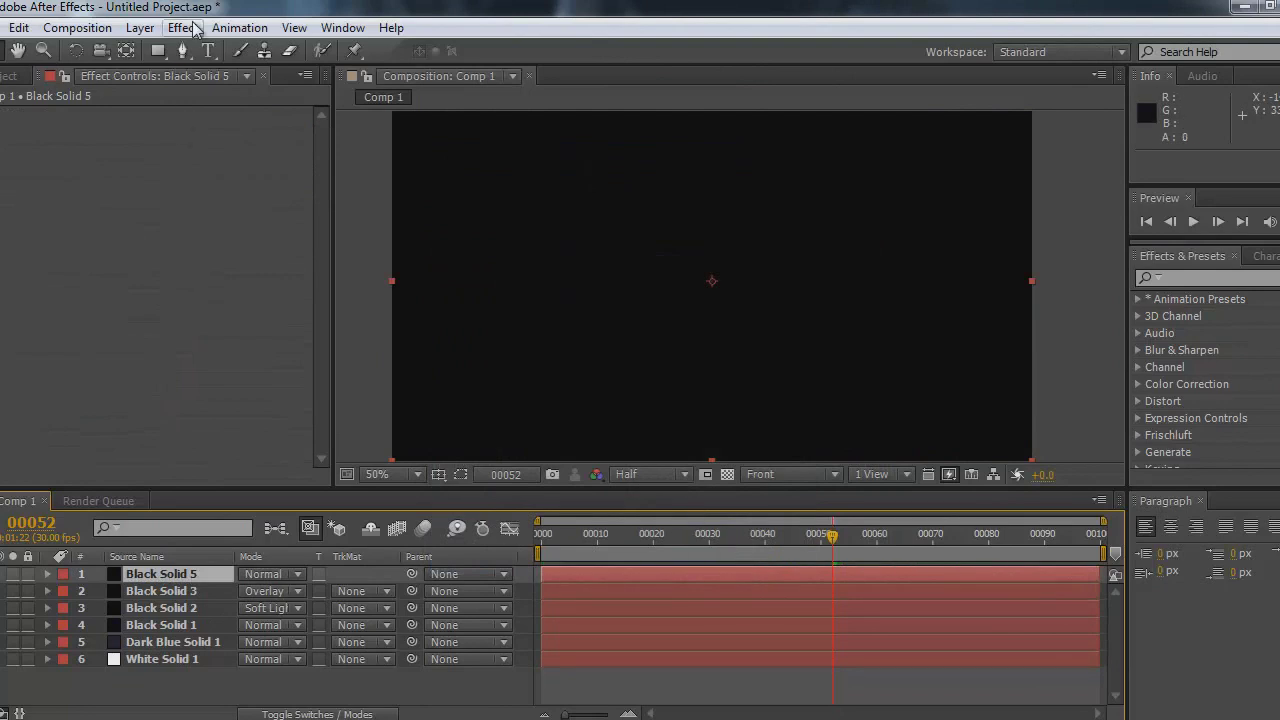
Apply the Fill effect to Black Solid 5 and hide the layer so the background shows
click(184, 27)
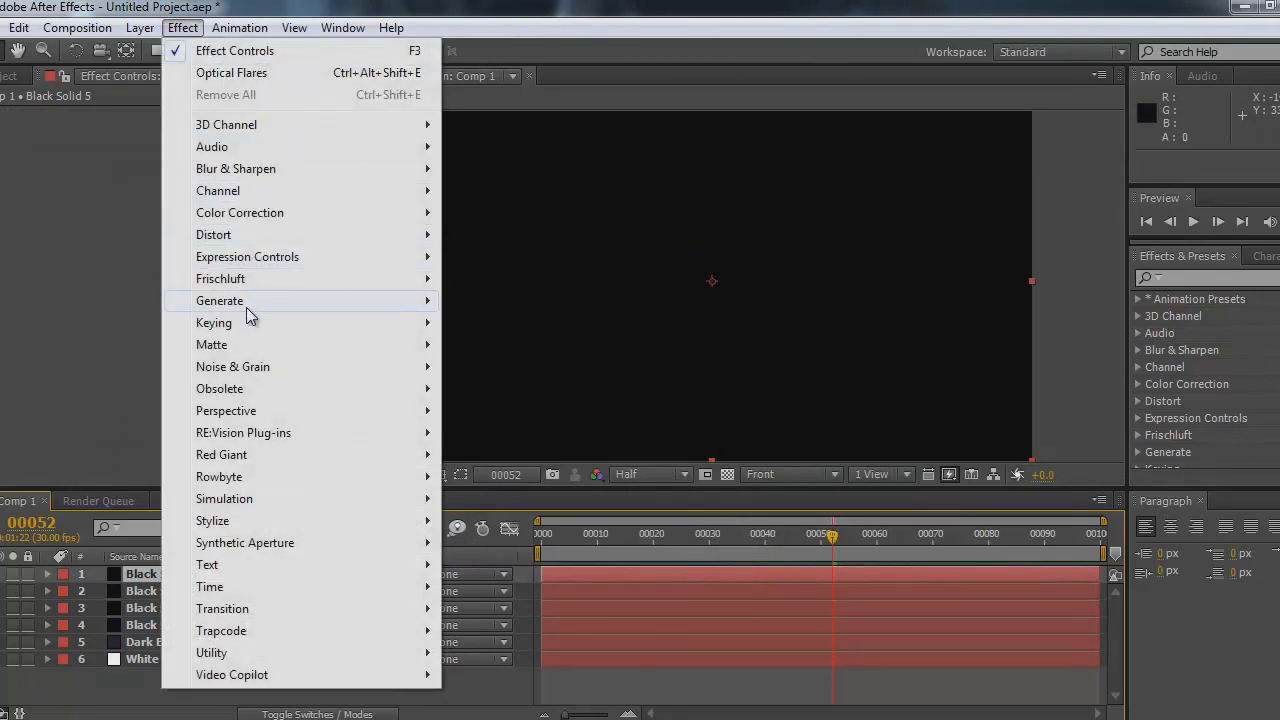
mouse_move(280, 302)
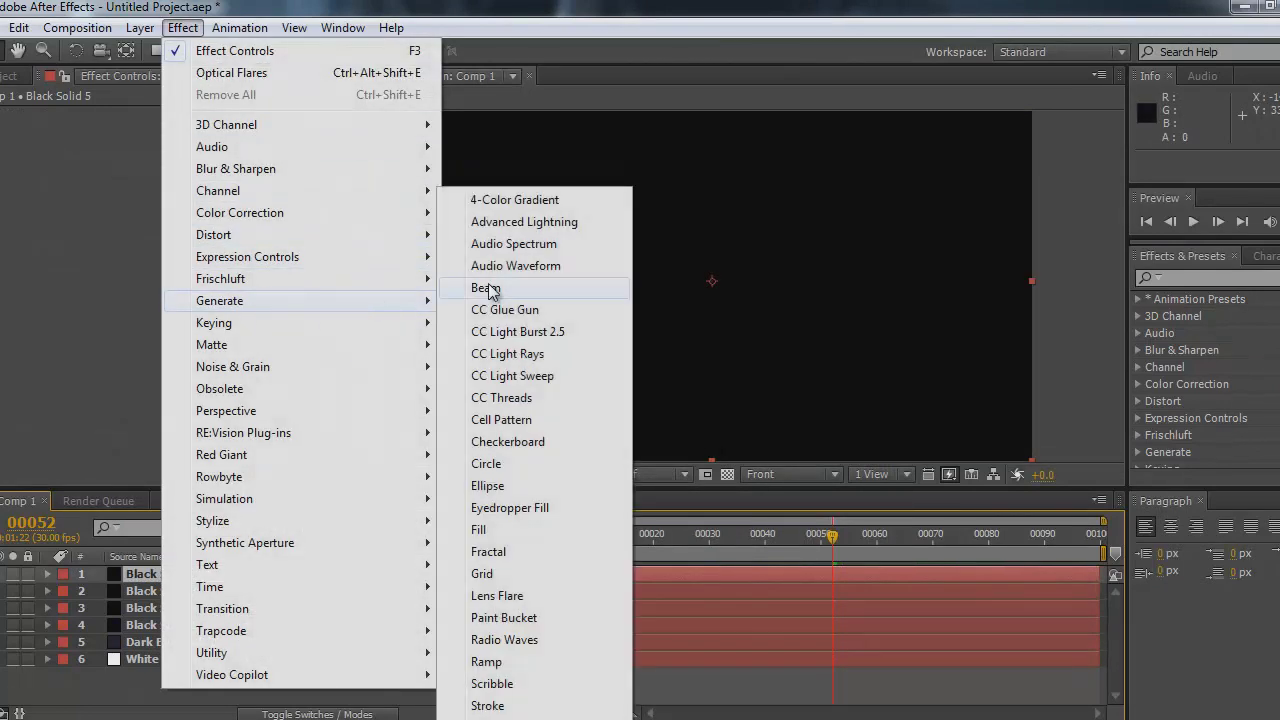
click(505, 530)
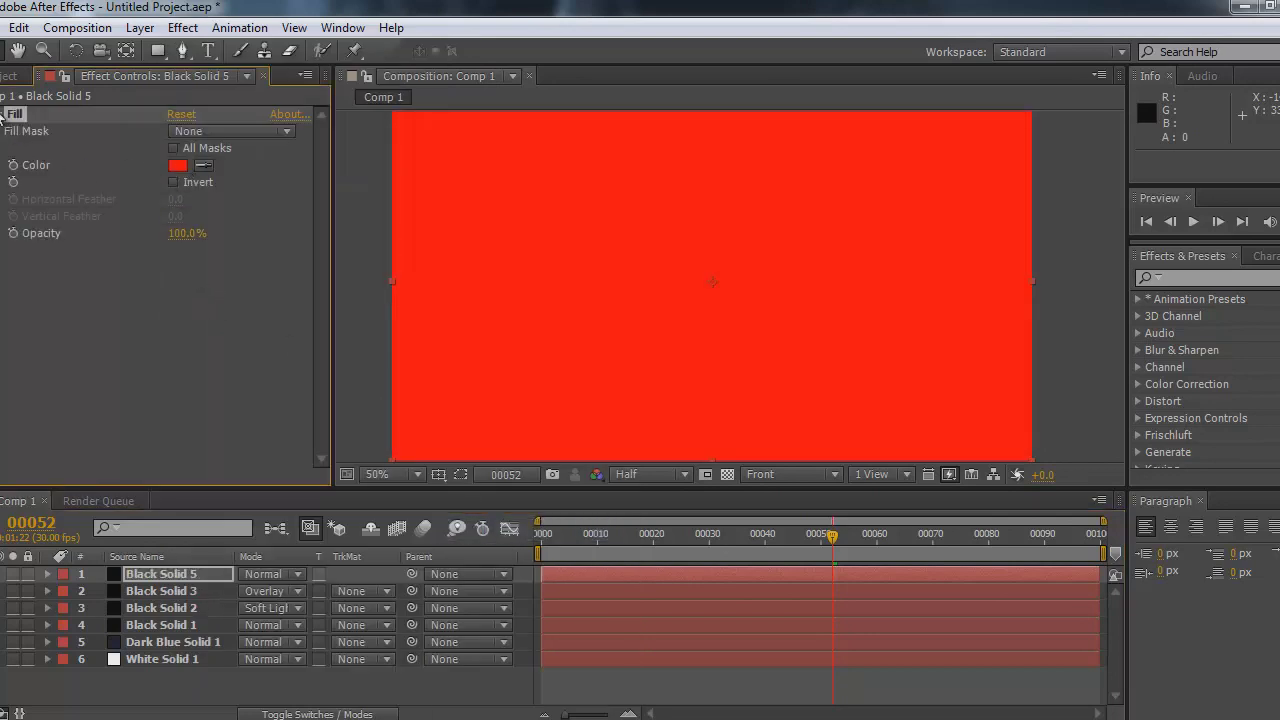
click(2, 117)
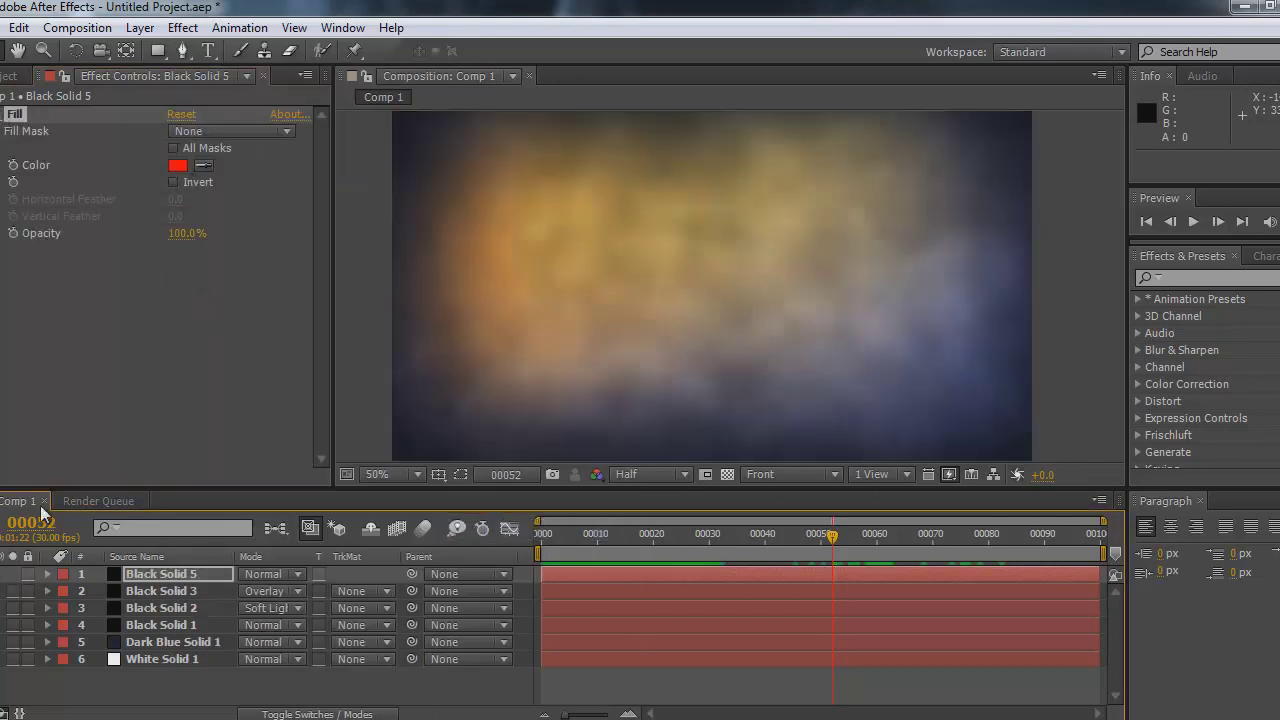
Draw a circular mask on Black Solid 5 with the Ellipse tool, over the orange upper-left area of the background
click(162, 574)
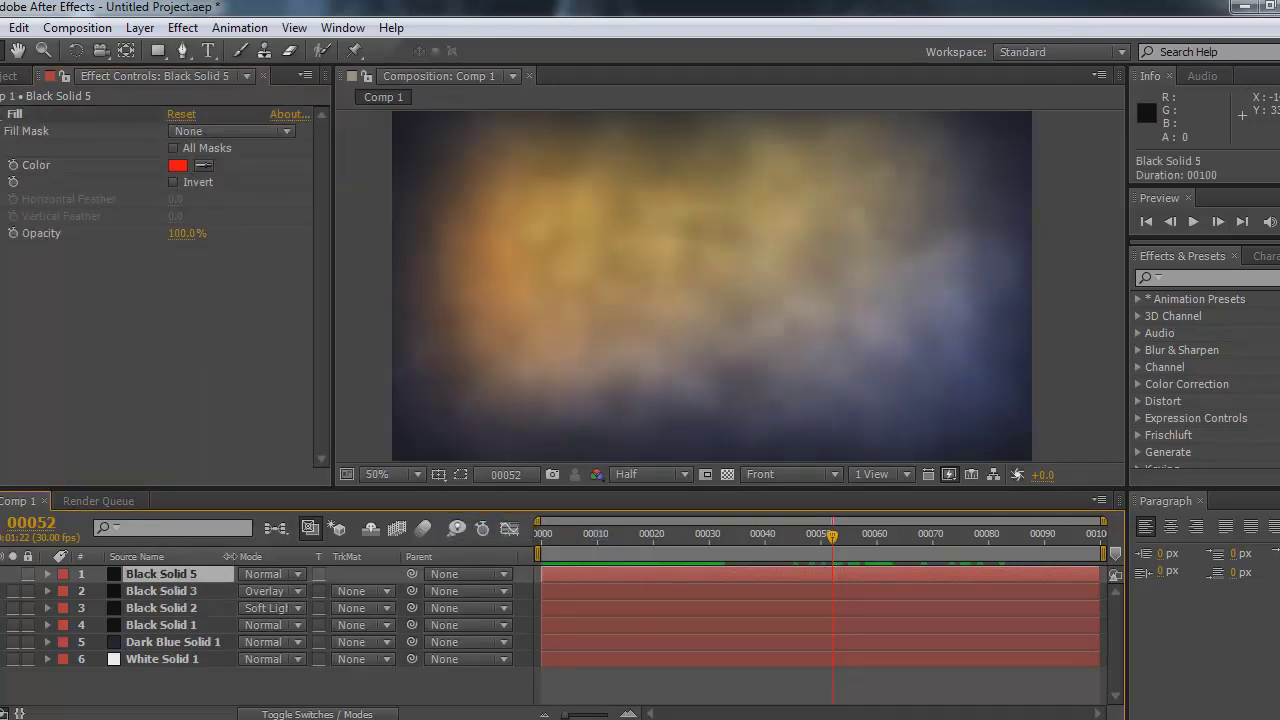
click(181, 52)
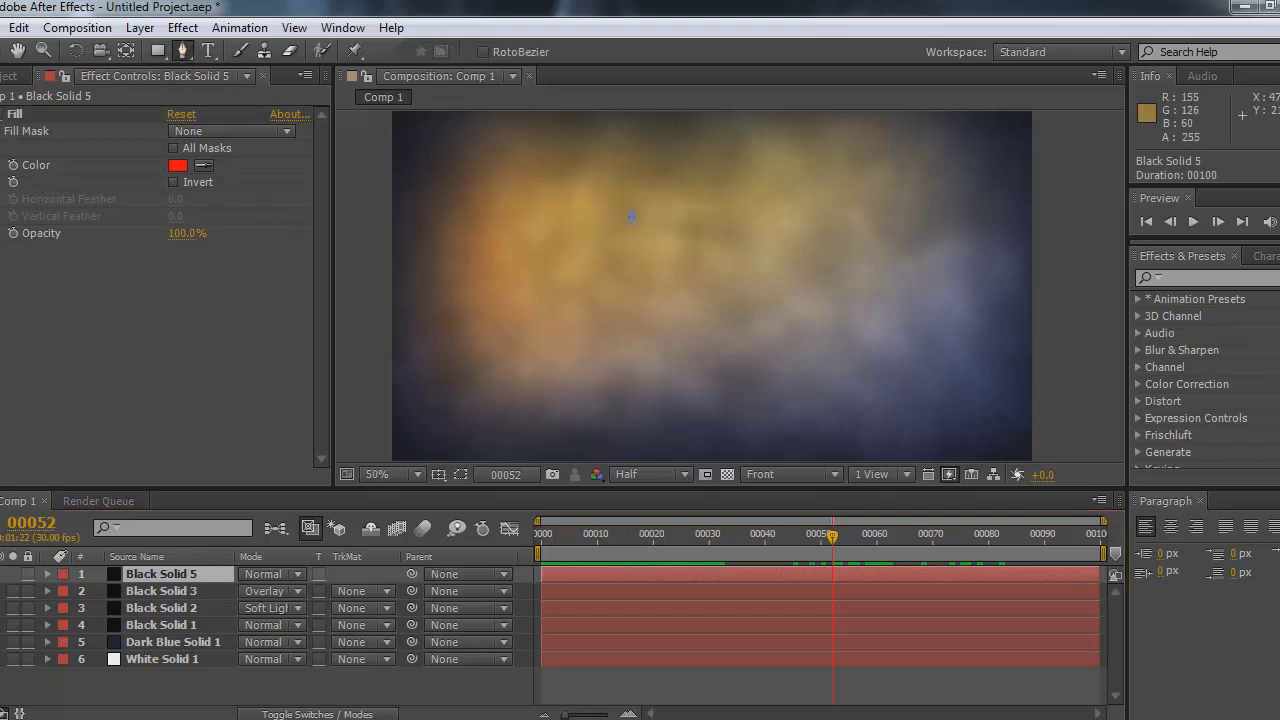
drag(631, 216, 621, 237)
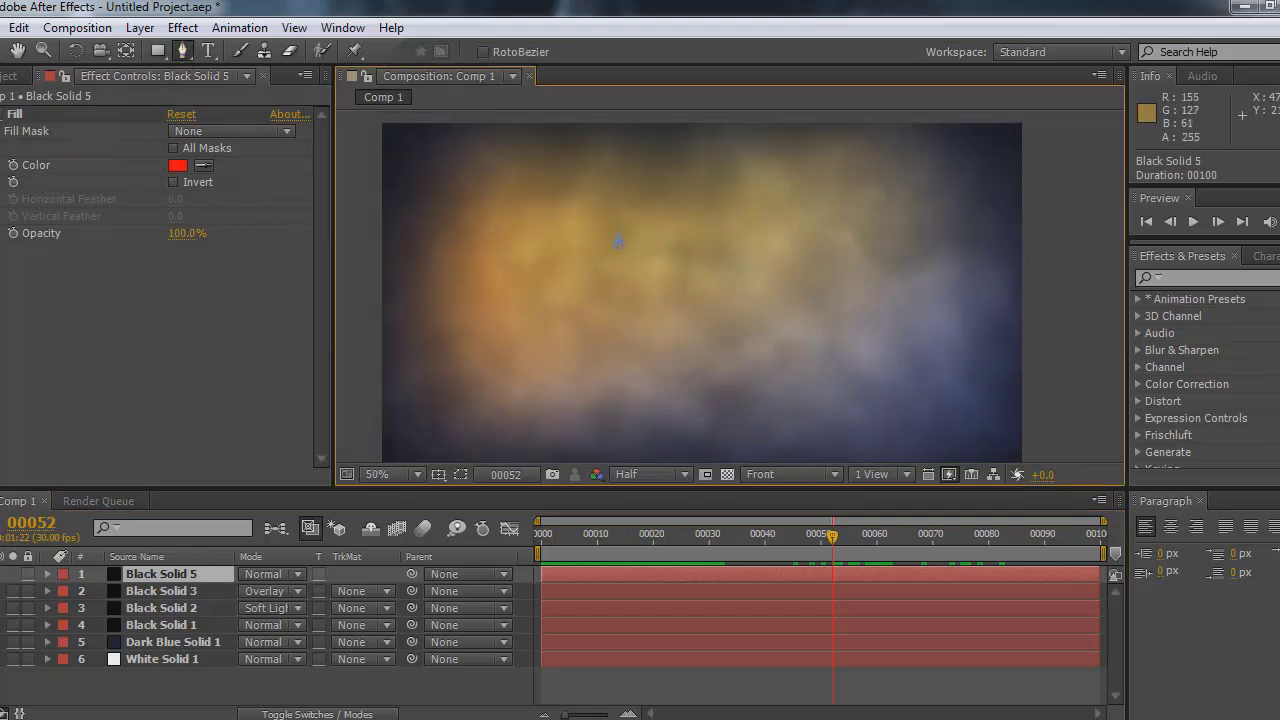
scroll(618, 240, down, 2)
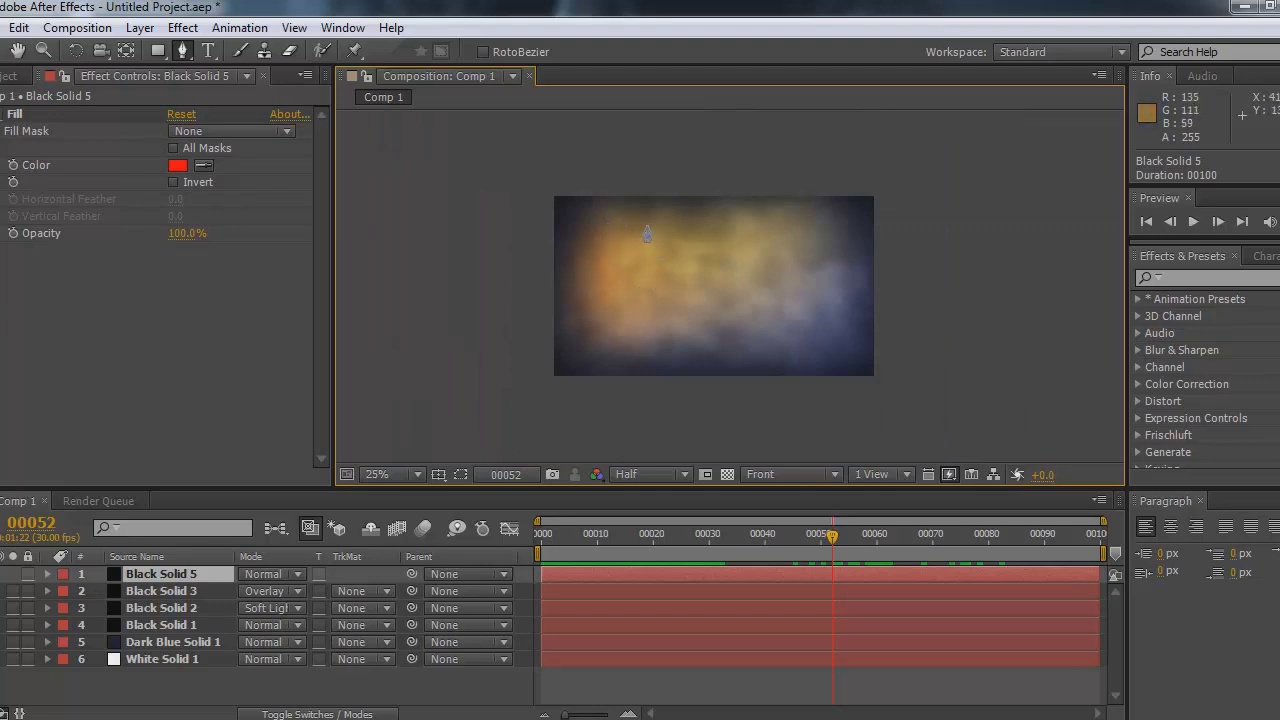
click(155, 53)
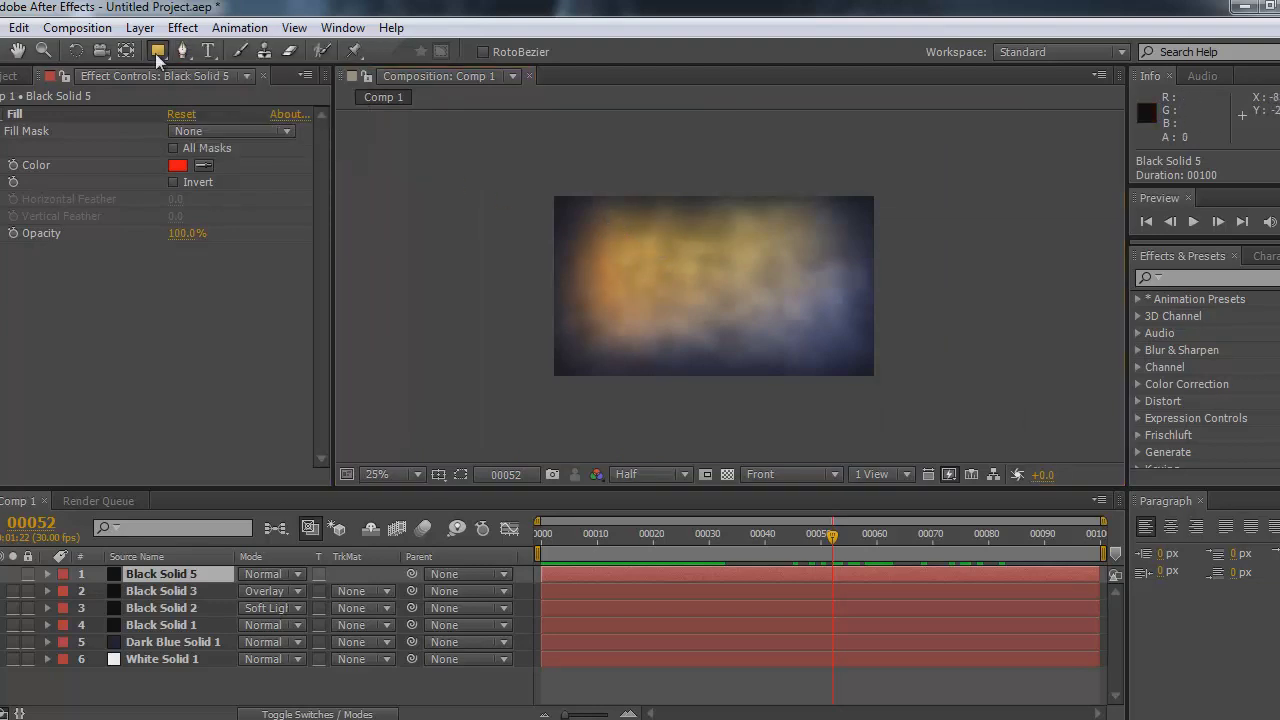
drag(155, 53, 245, 88)
scroll(595, 238, up, 2)
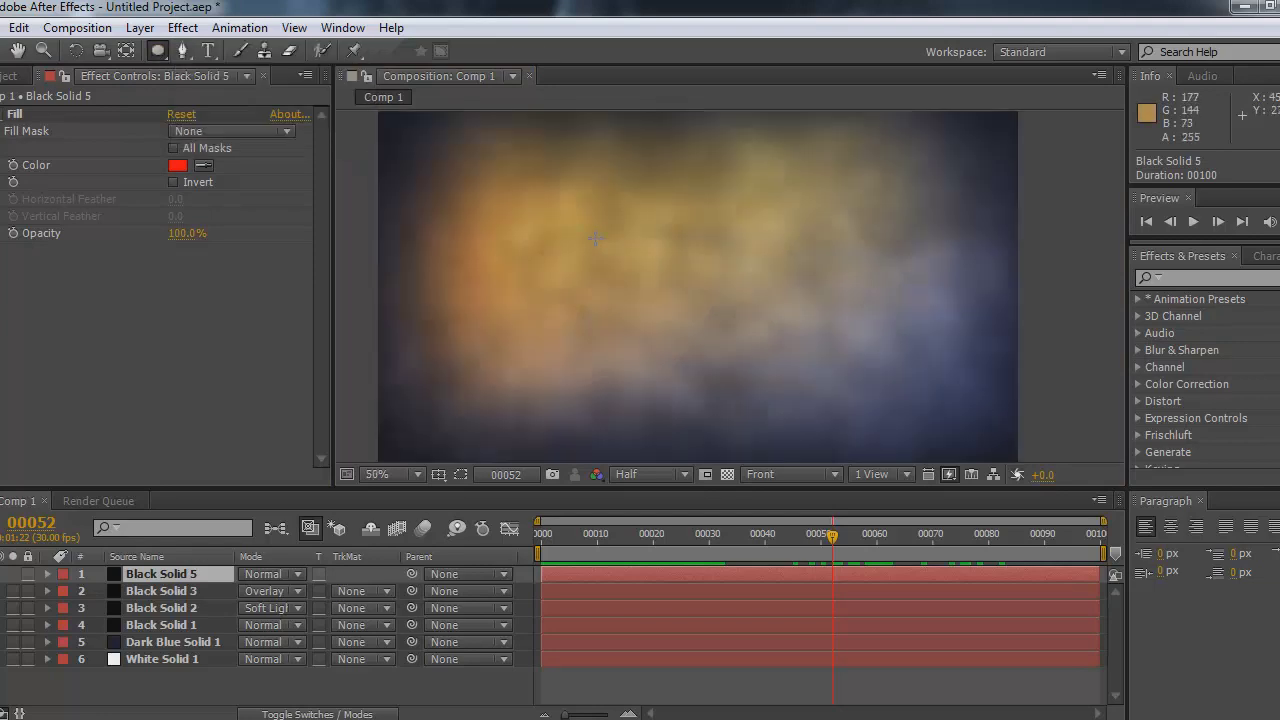
drag(595, 238, 607, 248)
drag(521, 180, 670, 307)
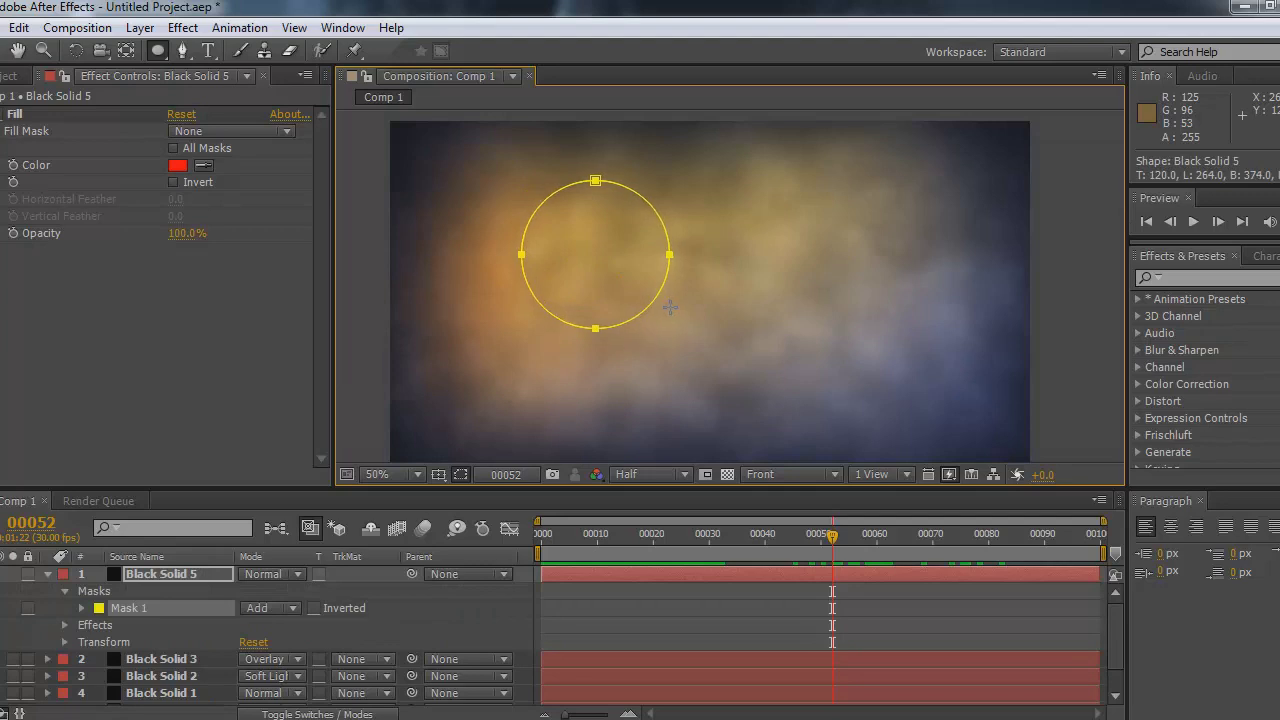
drag(540, 290, 529, 272)
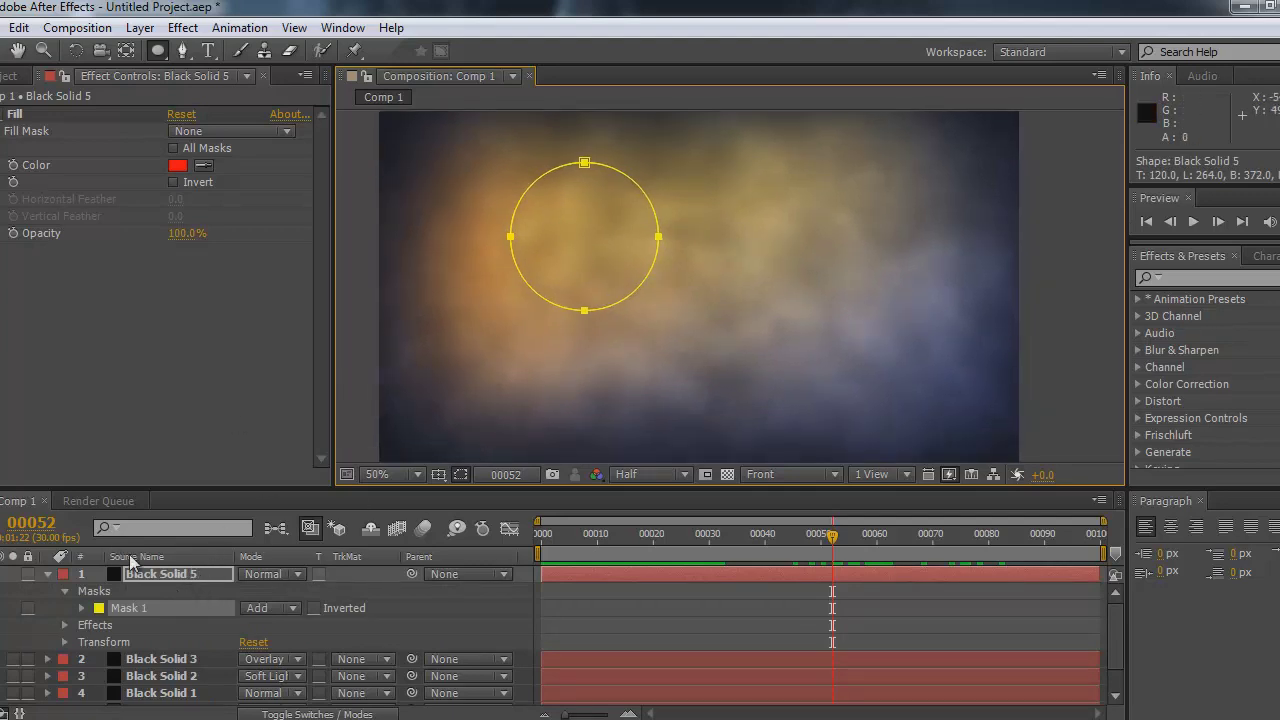
Make Black Solid 5 visible again and set its Mask Feather to 250 pixels
click(167, 577)
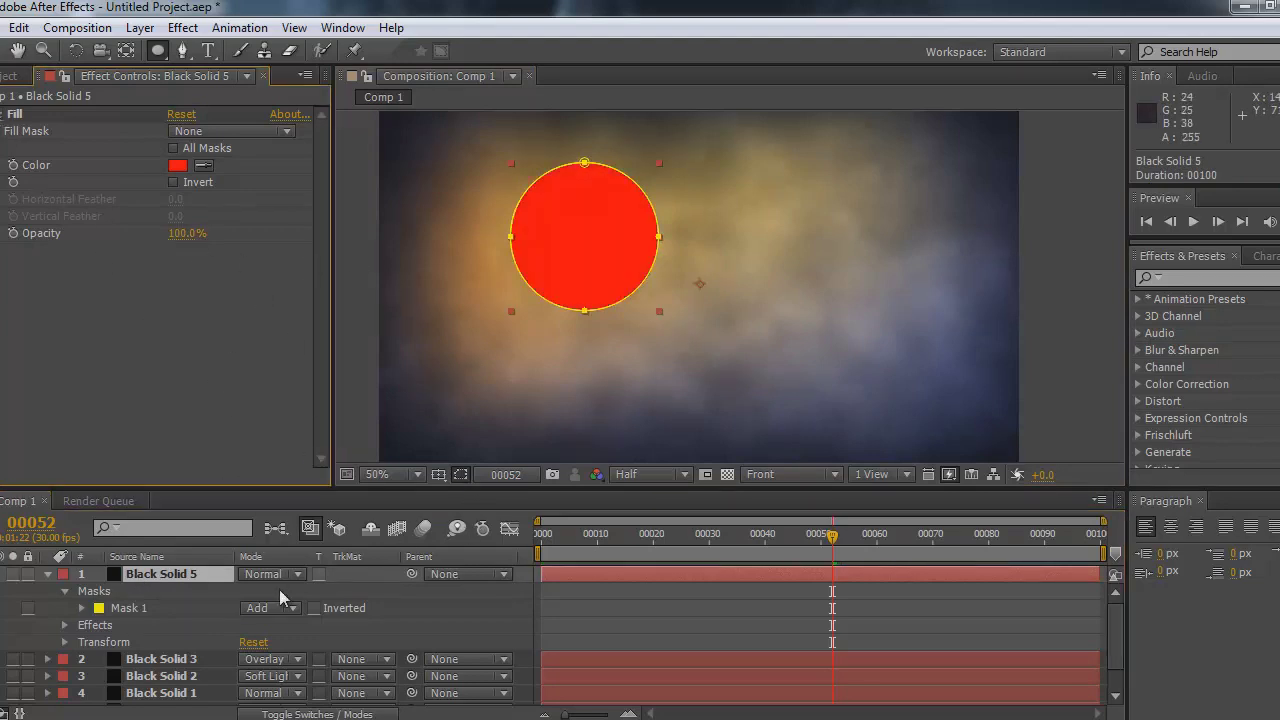
key(f)
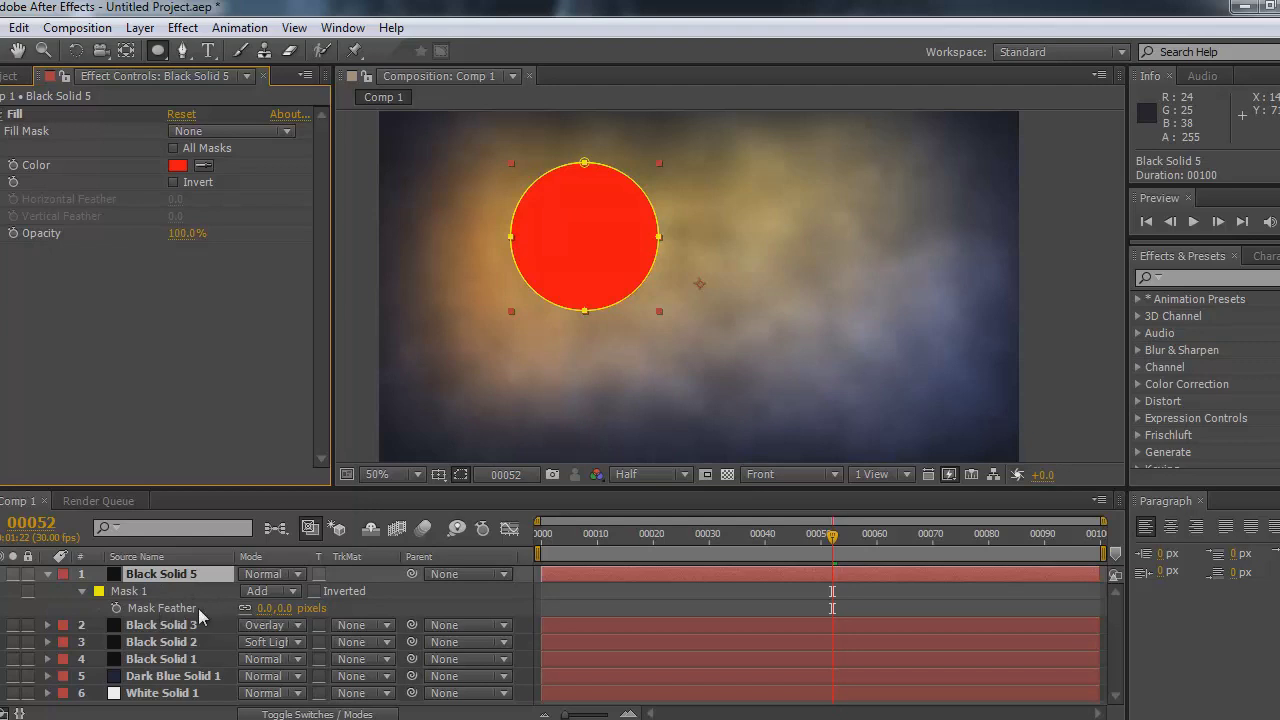
click(263, 609)
text(250)
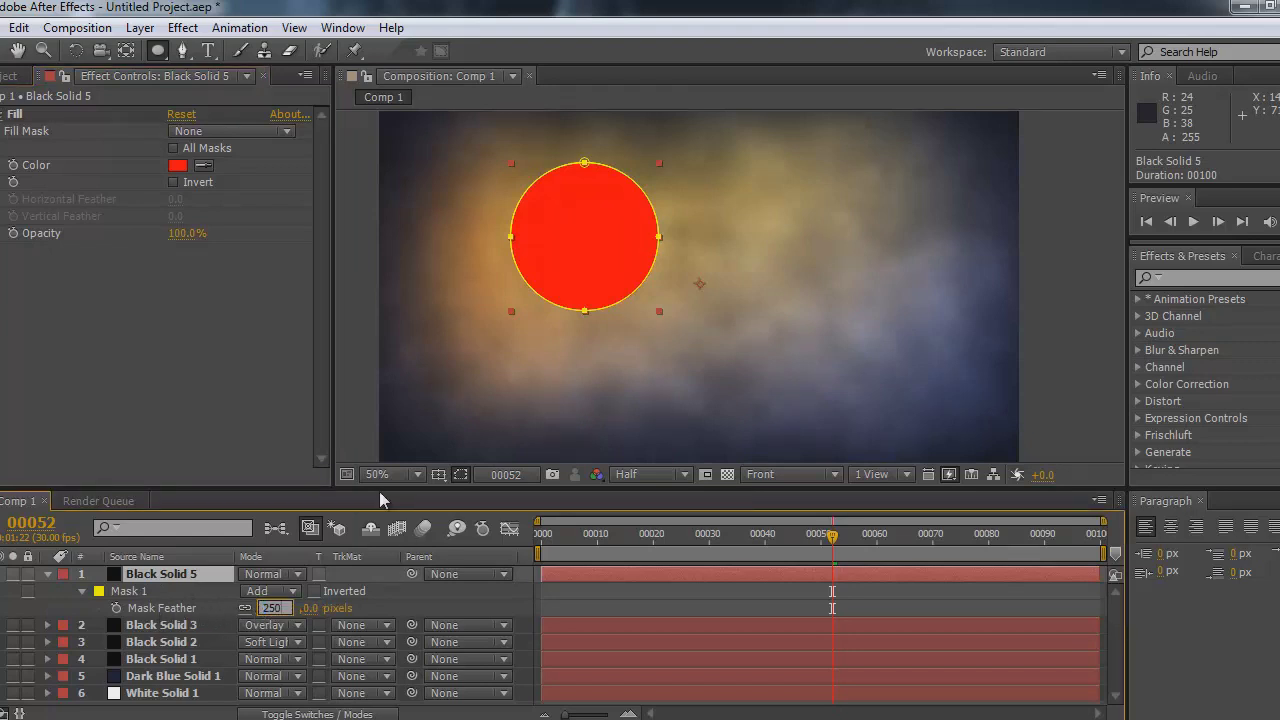
key(Return)
Set the blending mode of the feathered red solid to Add
drag(582, 279, 576, 269)
key(v)
click(228, 575)
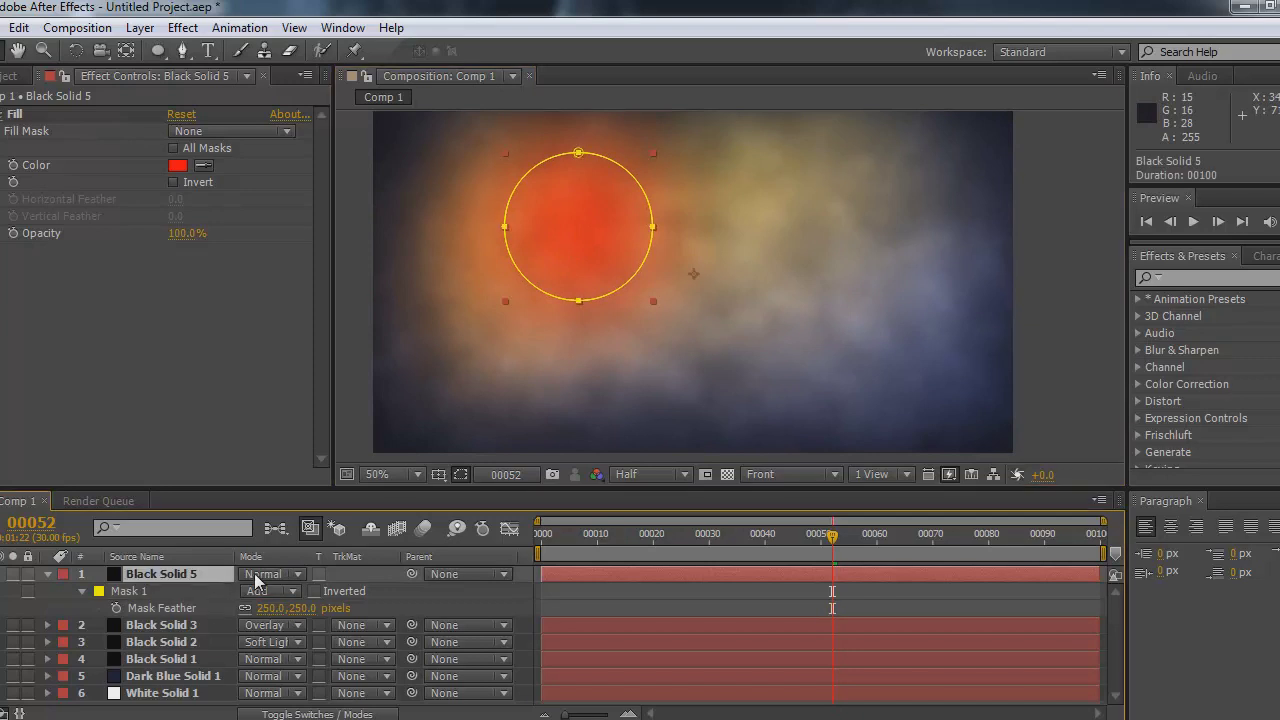
click(254, 573)
click(330, 284)
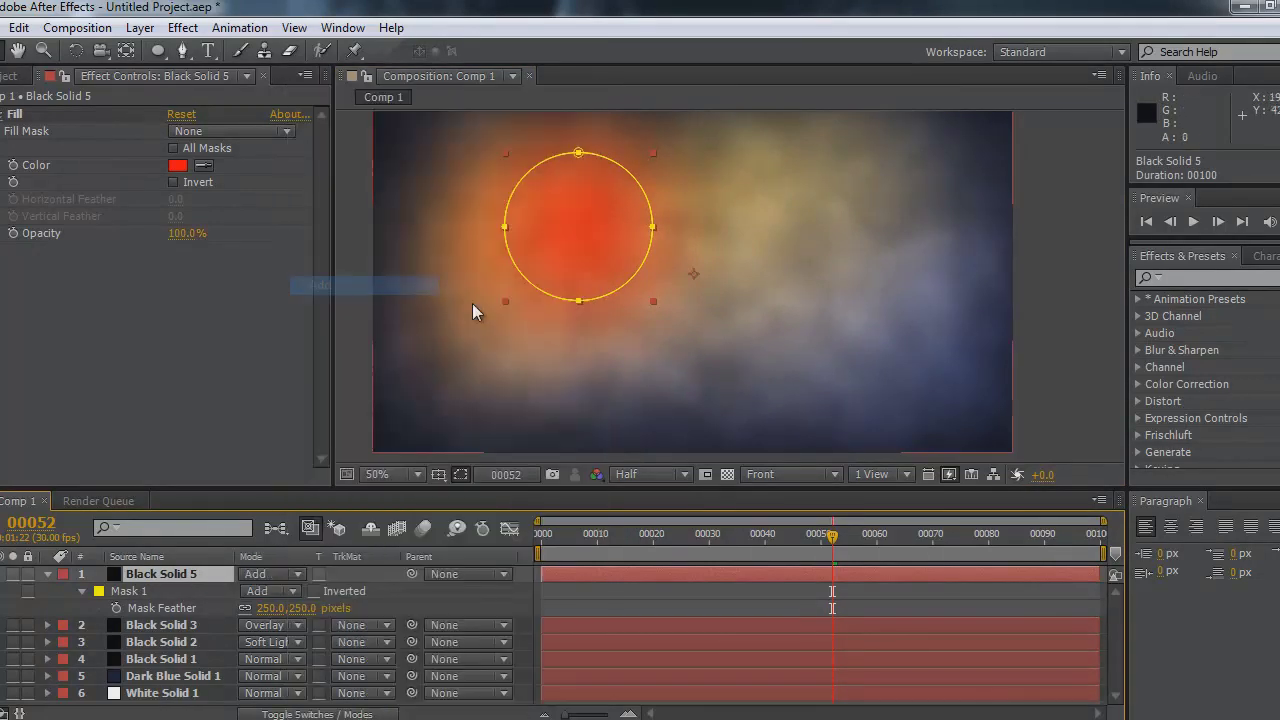
click(511, 218)
Change the Fill colour to a softened orange and inspect the glow in the maximized composition view at 100%
click(178, 166)
drag(651, 242, 917, 284)
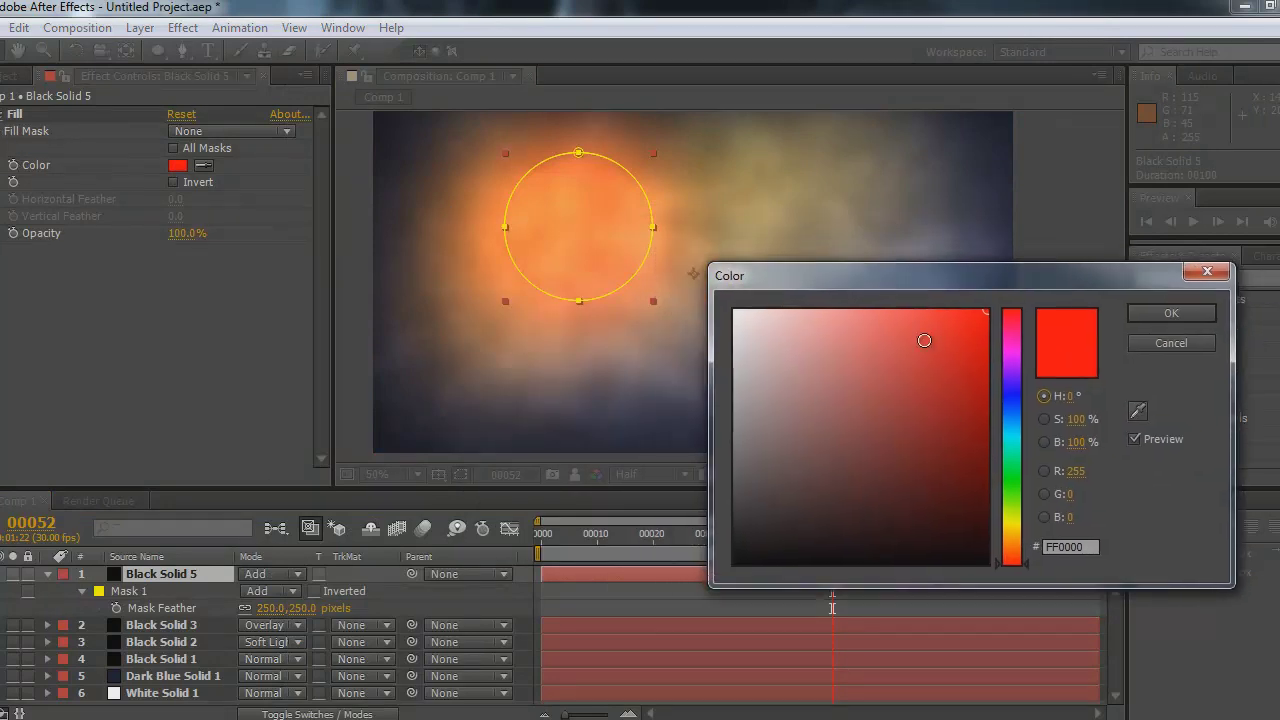
drag(1022, 560, 1020, 548)
mouse_move(927, 402)
mouse_down()
mouse_move(920, 428)
mouse_move(966, 354)
mouse_move(937, 385)
mouse_up()
drag(1018, 538, 1026, 553)
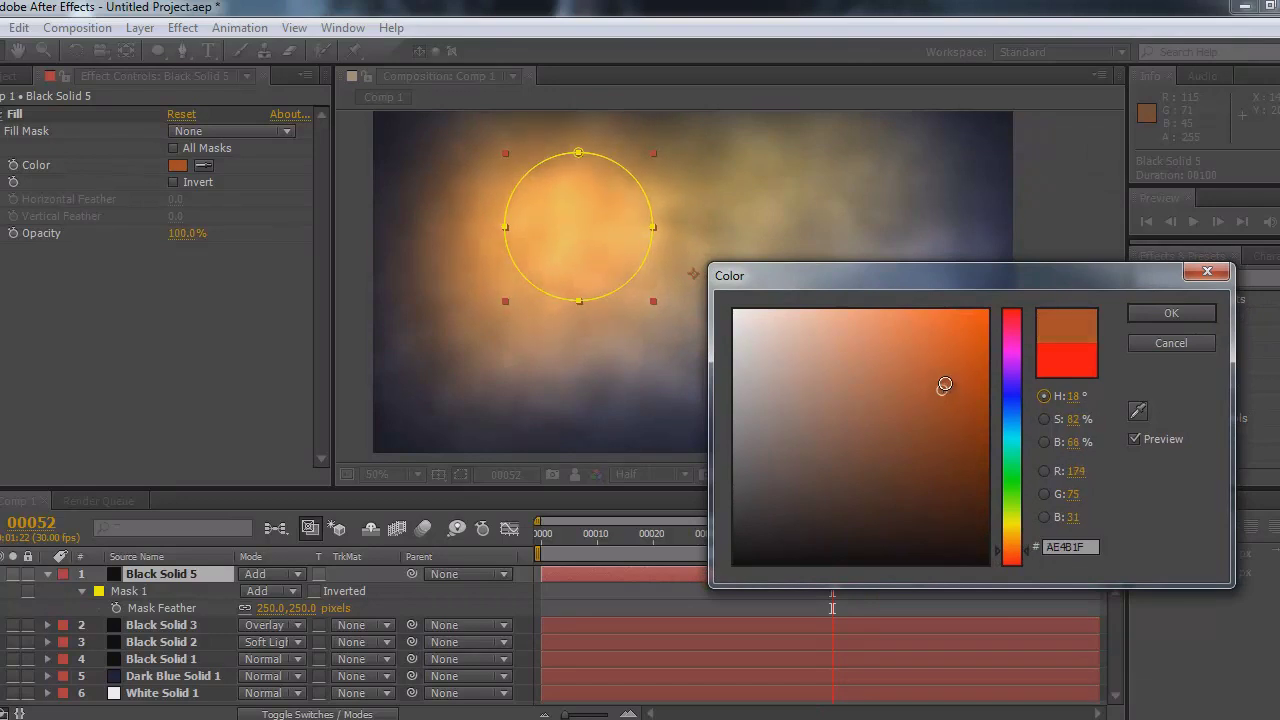
mouse_move(945, 384)
mouse_down()
mouse_move(943, 349)
mouse_move(923, 358)
mouse_up()
click(1150, 316)
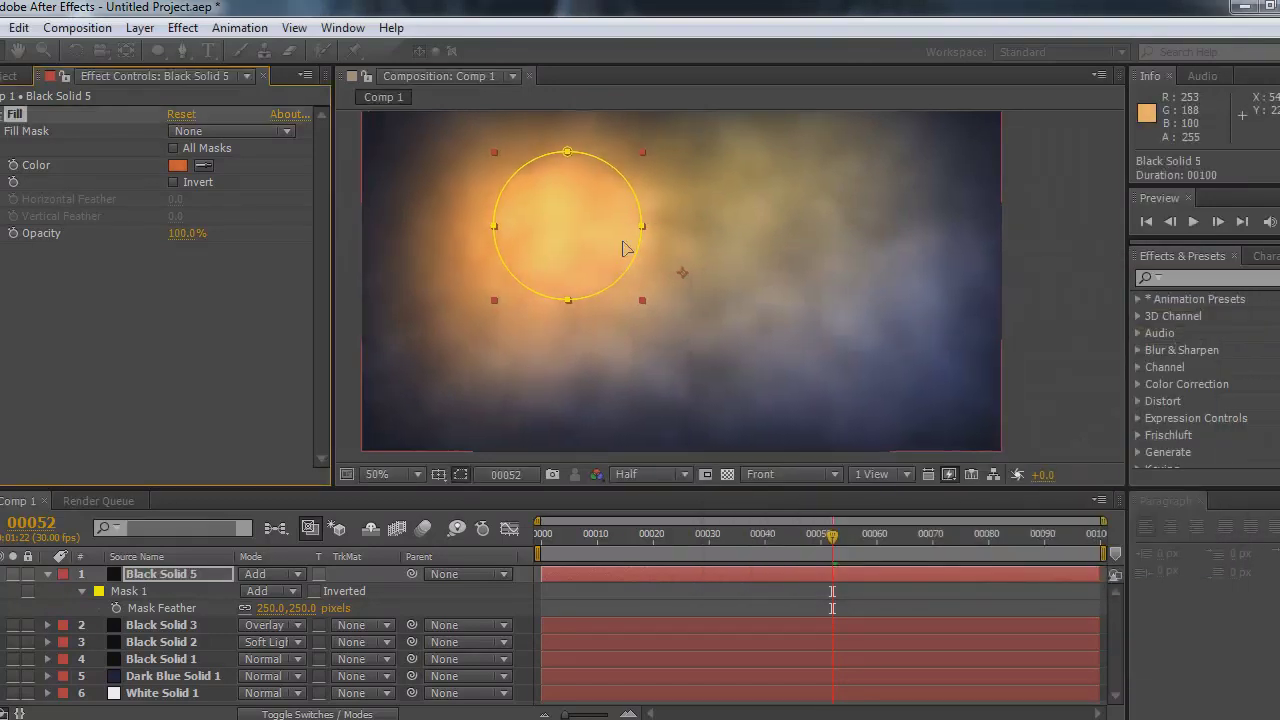
key(comma)
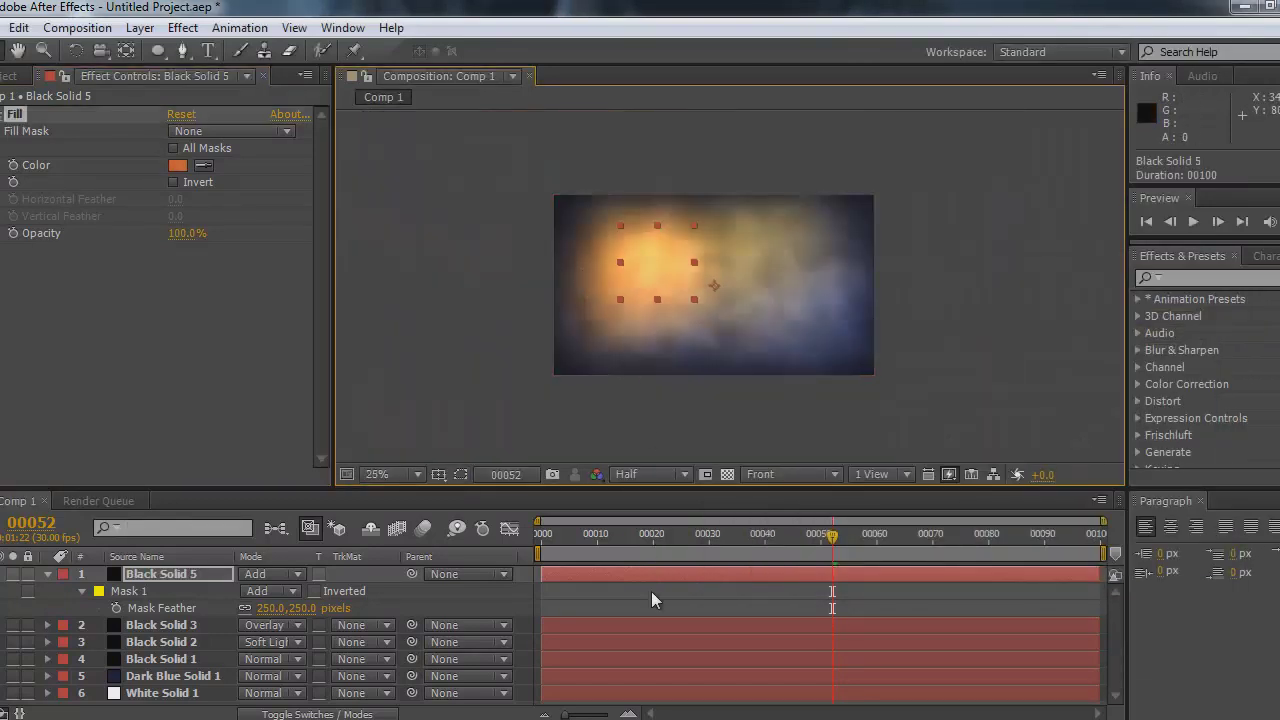
key(grave)
scroll(512, 325, up, 4)
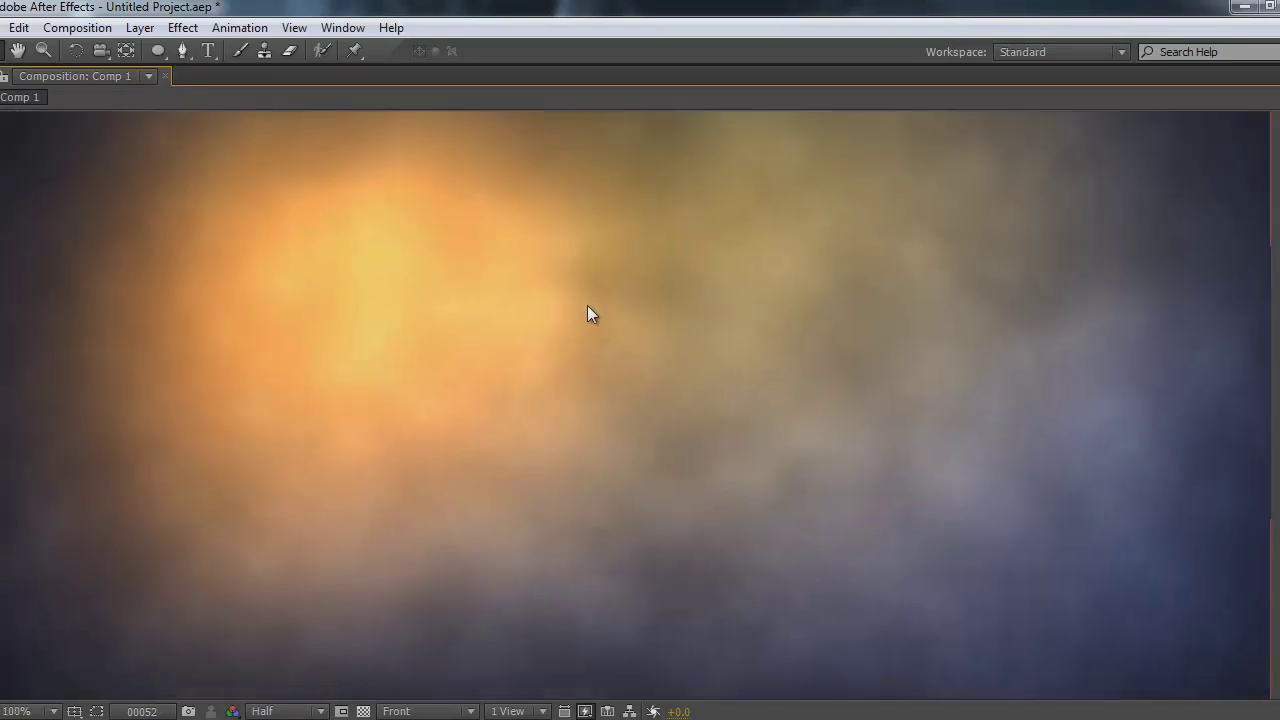
Duplicate the feathered orange Black Solid 5 and move the copy over the lower-right area of the background
key(comma)
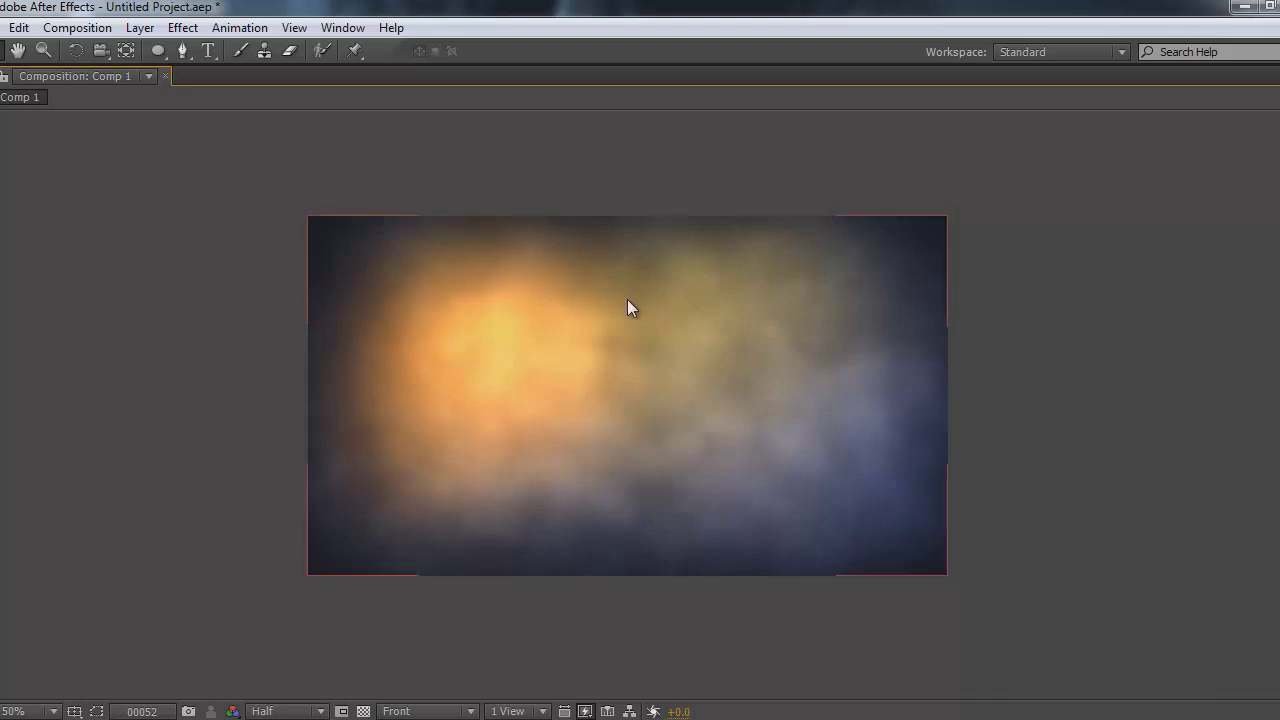
key(grave)
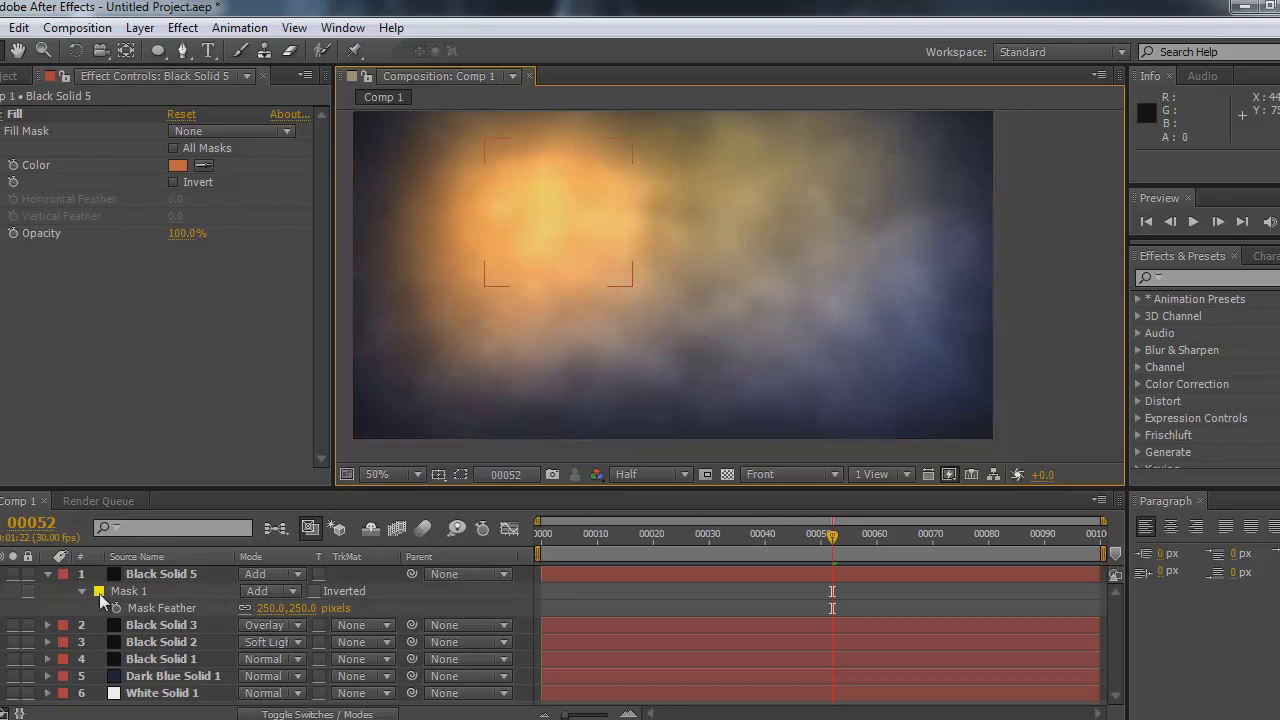
click(147, 576)
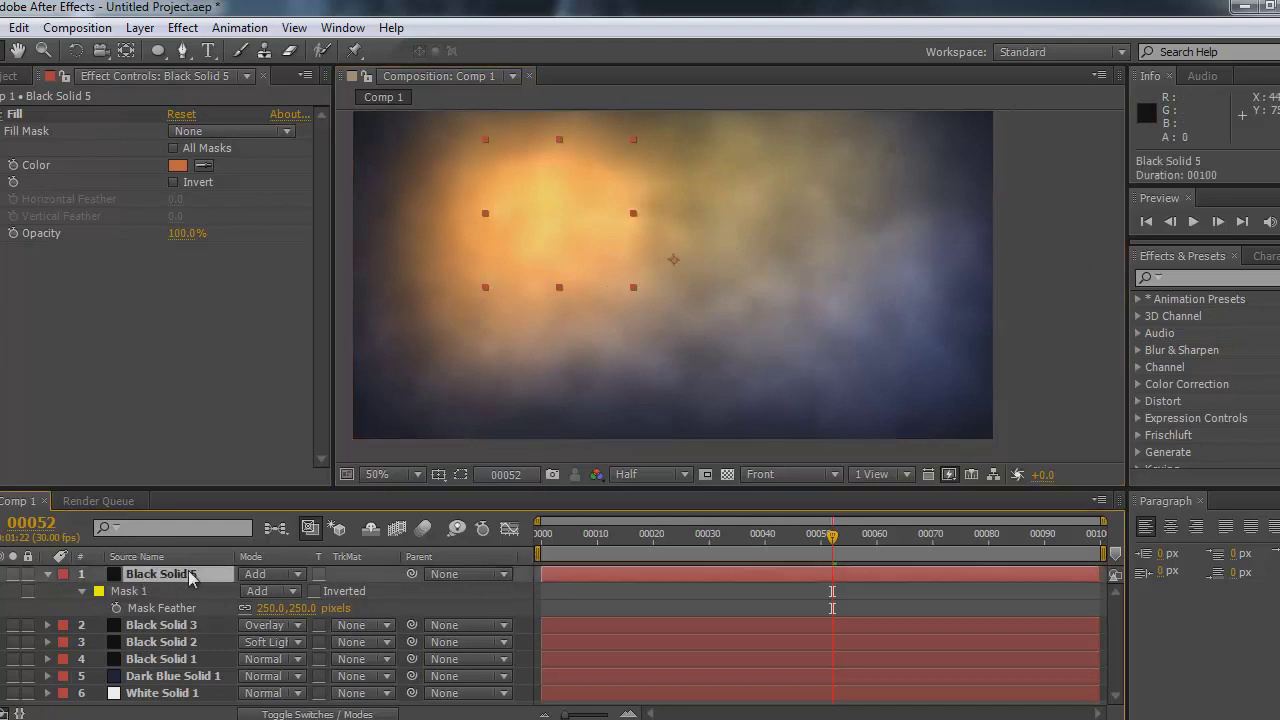
key(ctrl+d)
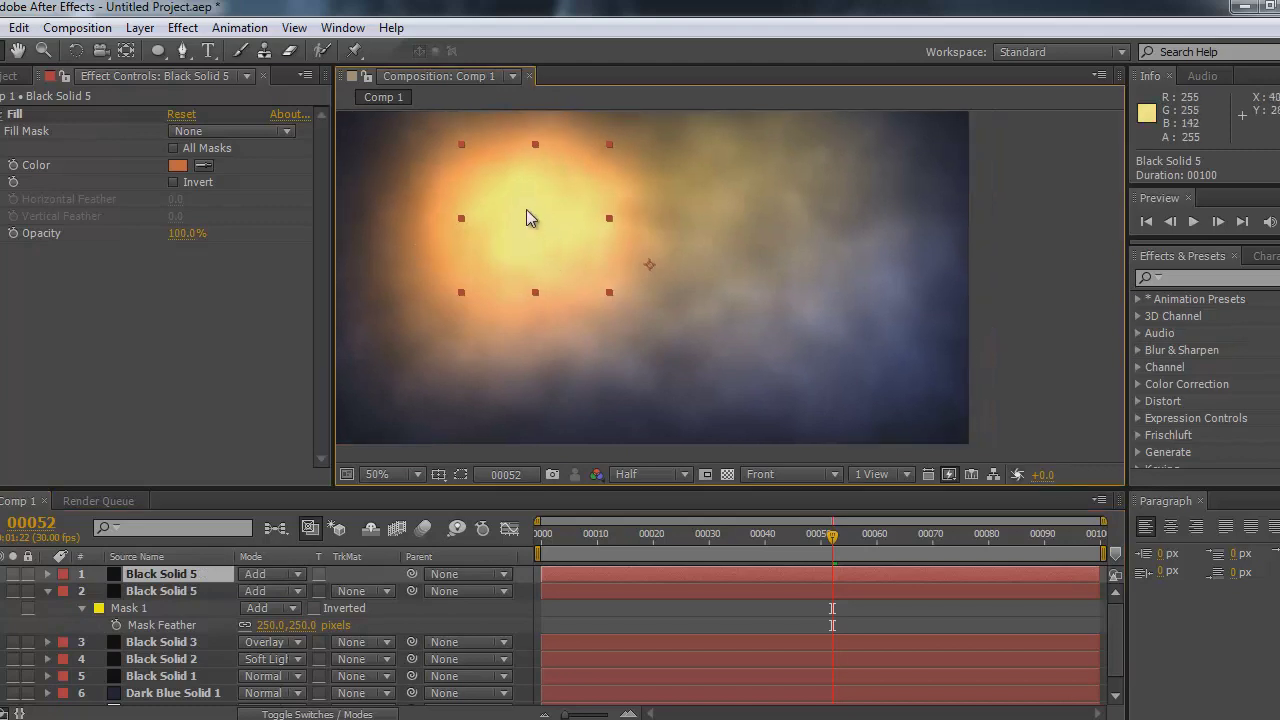
drag(532, 205, 800, 303)
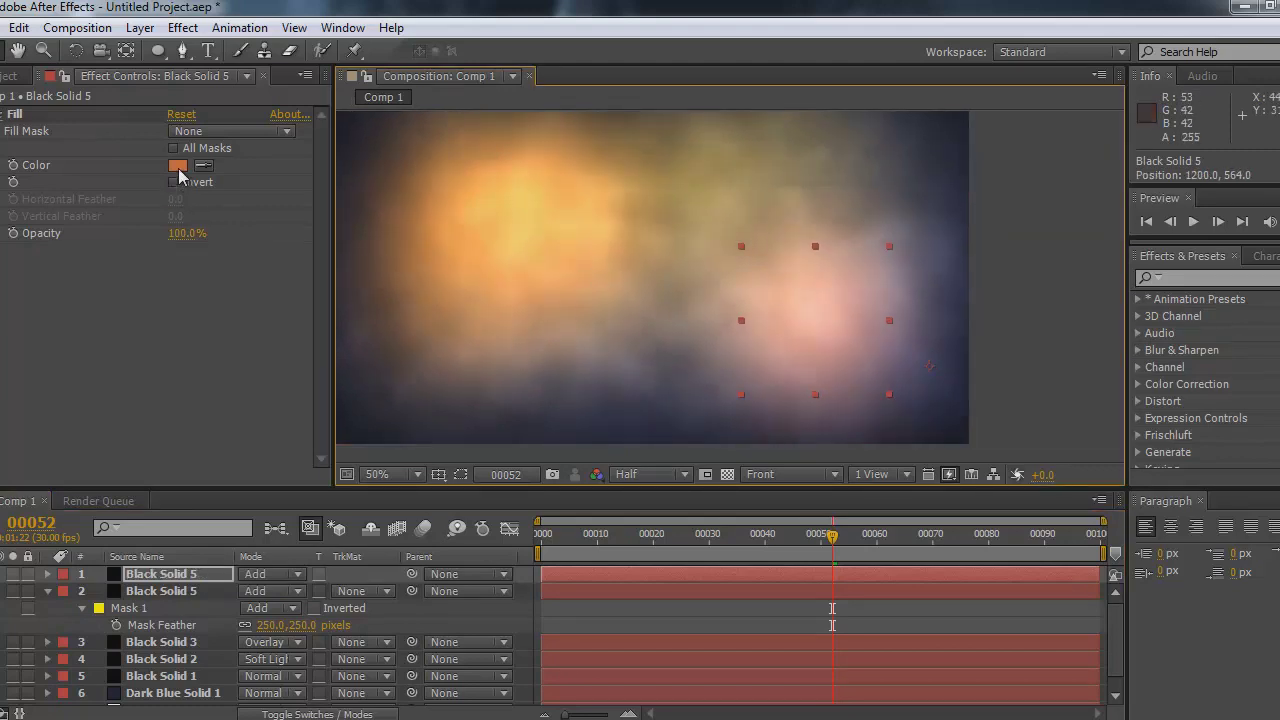
Change the duplicated solid's Fill colour to a muted blue, about 3D5884
click(177, 165)
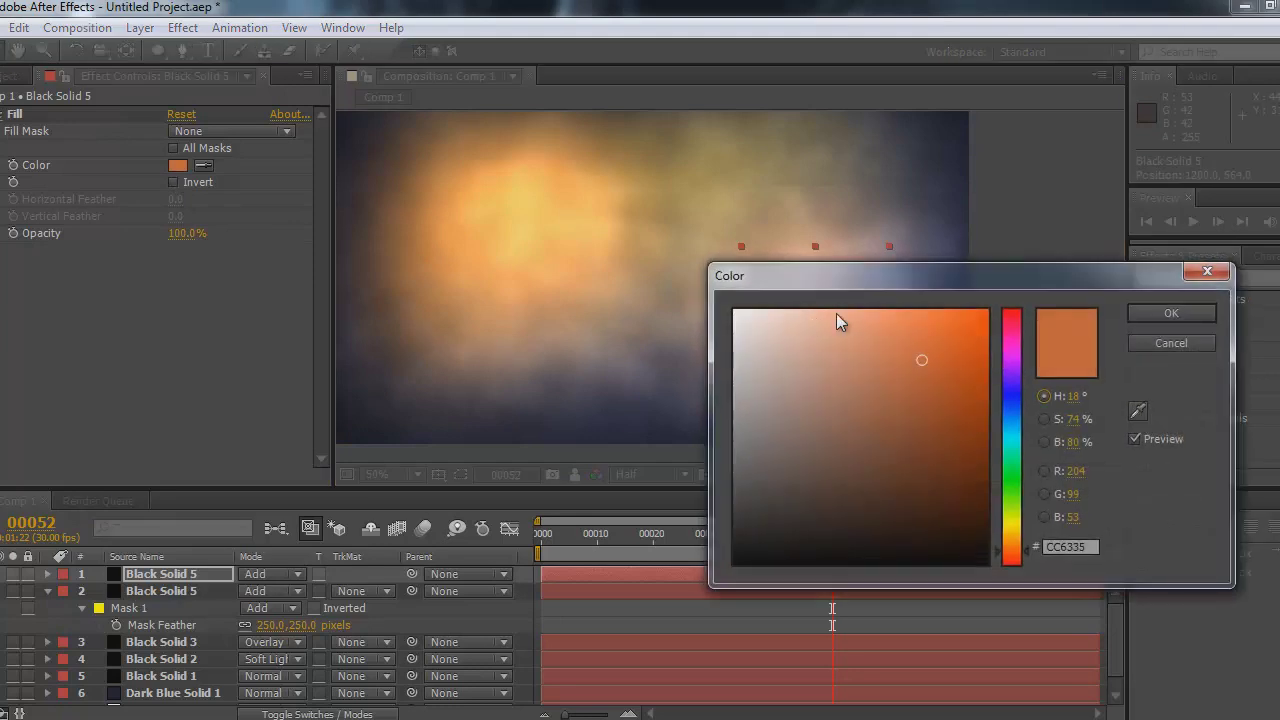
drag(940, 275, 213, 324)
click(285, 464)
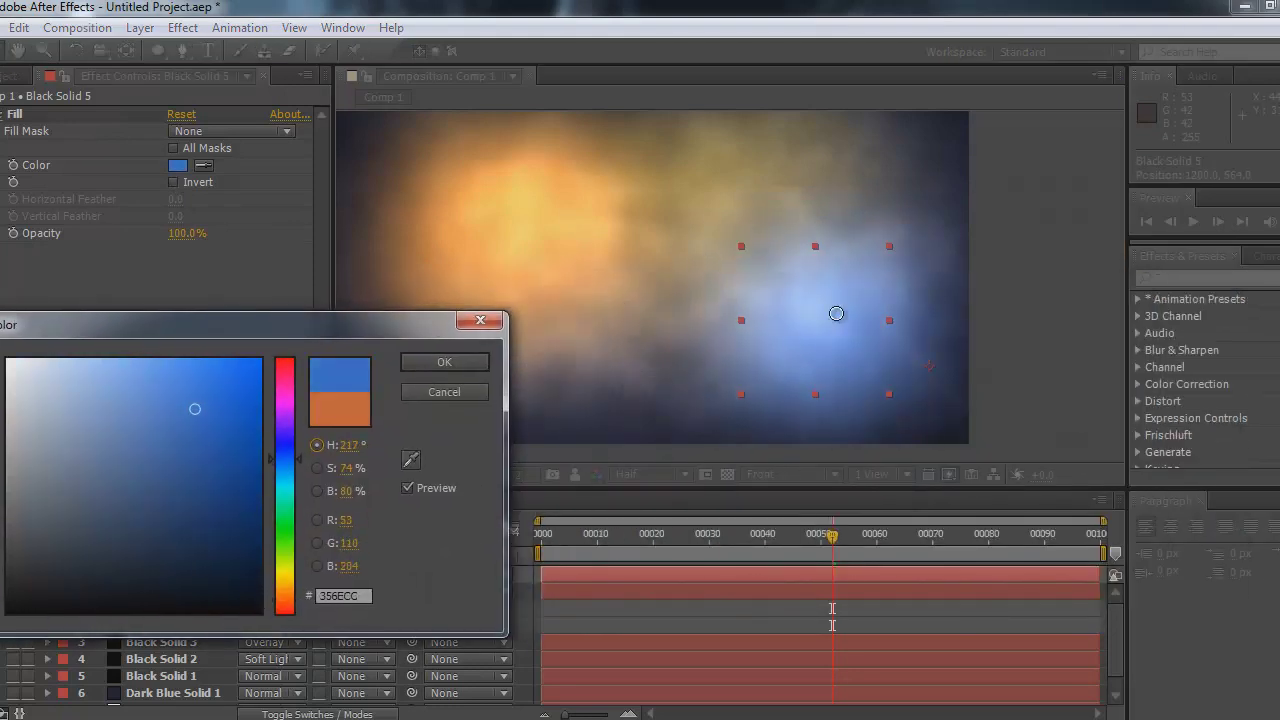
drag(195, 409, 165, 448)
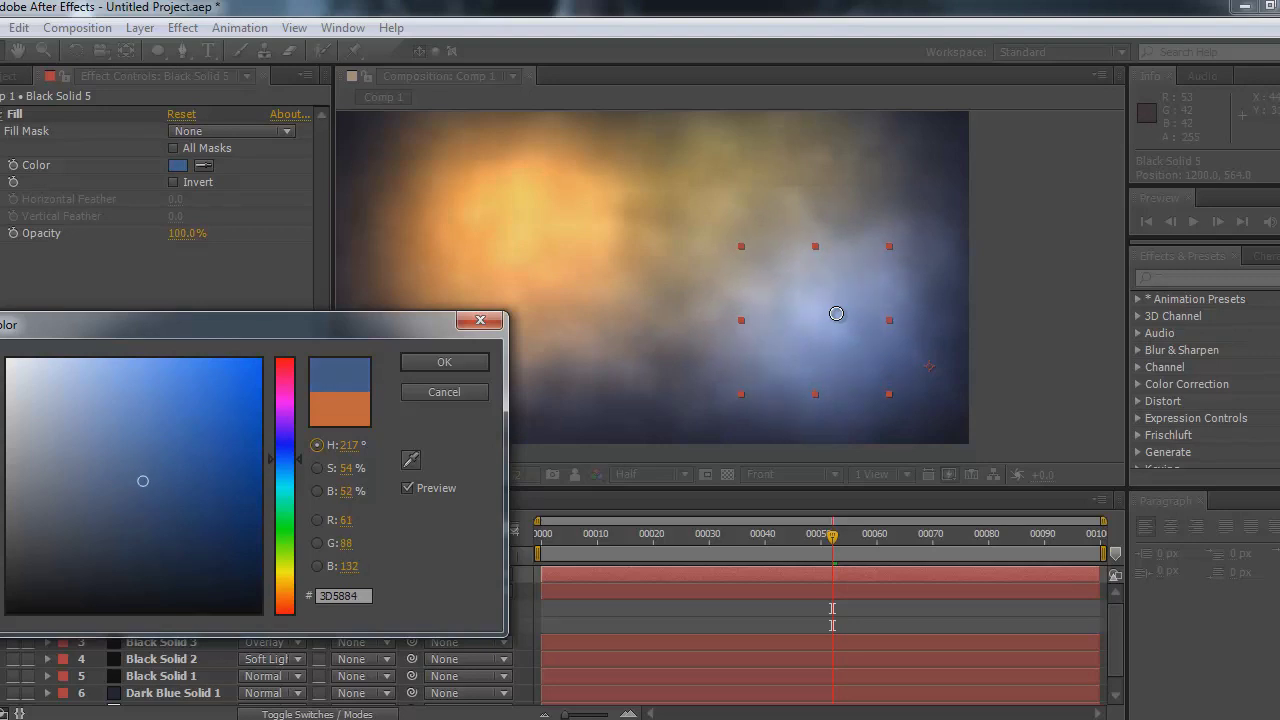
key(Return)
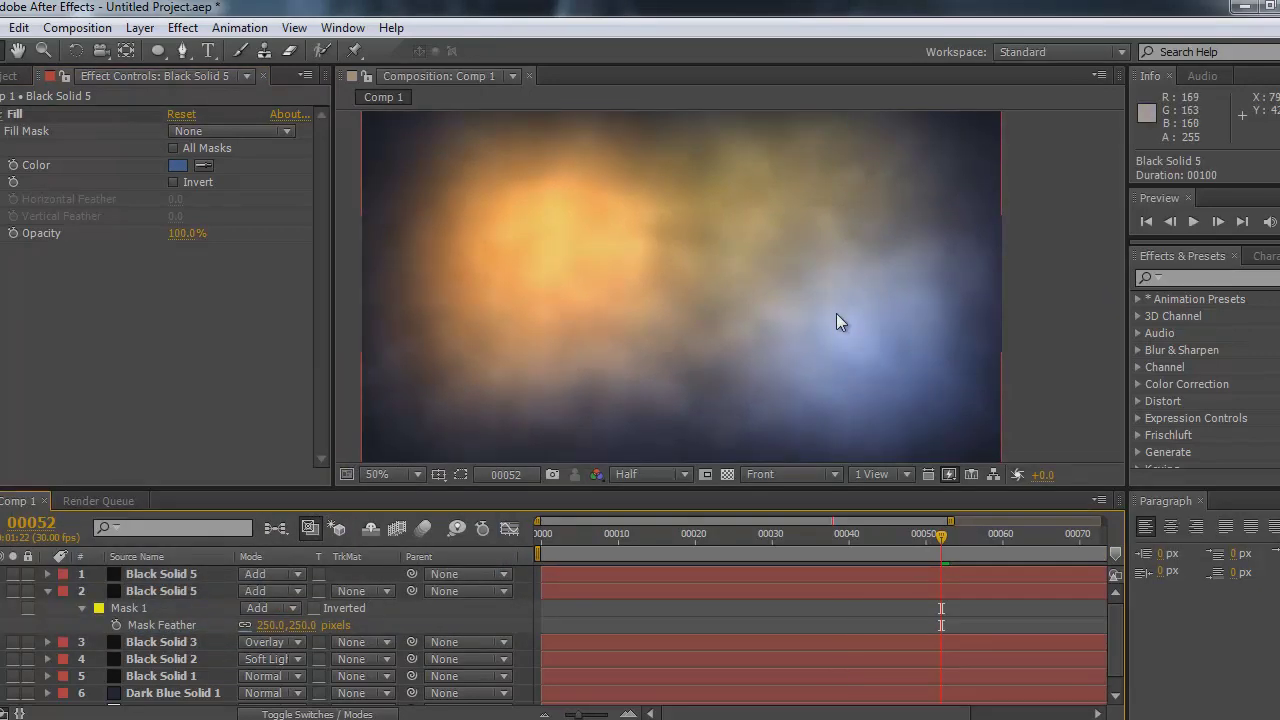
Add a new adjustment layer above all the solids in Comp 1
key(alt+l)
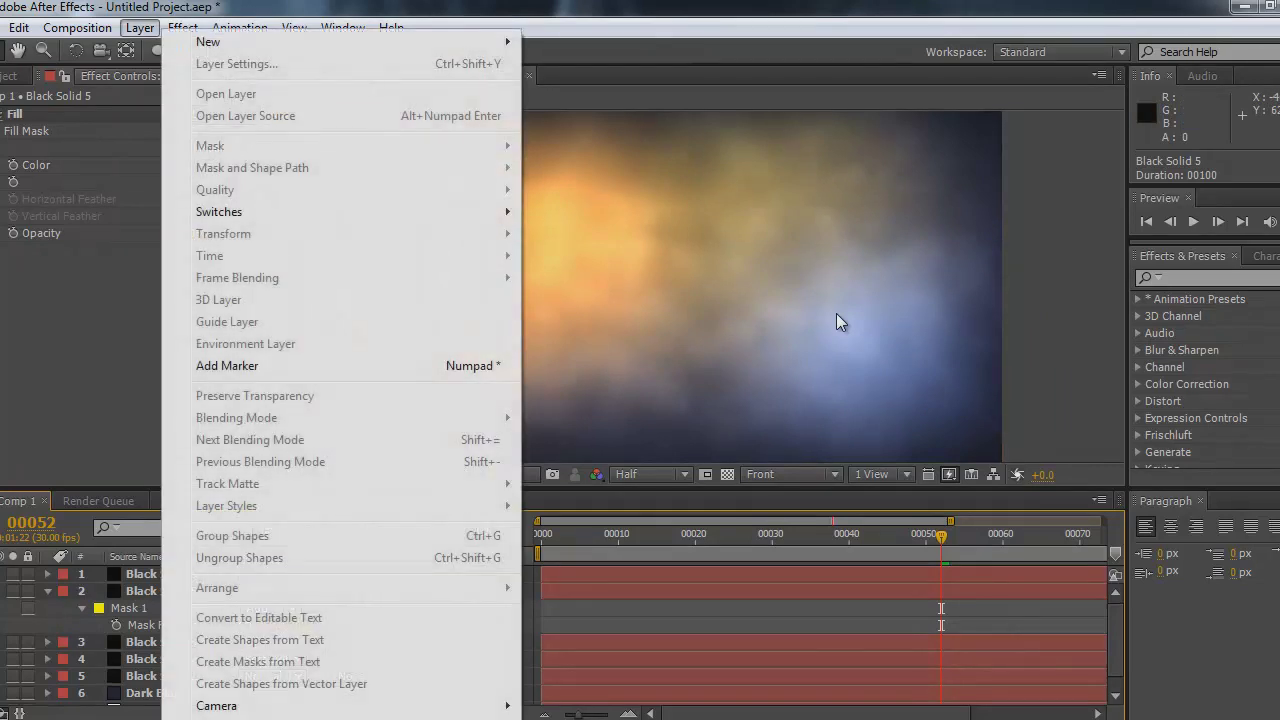
key(Right)
key(Down)
key(Down)
key(Down)
key(Down)
key(Down)
key(Left)
key(Right)
key(Down)
key(Down)
key(Down)
key(Down)
key(Down)
key(Down)
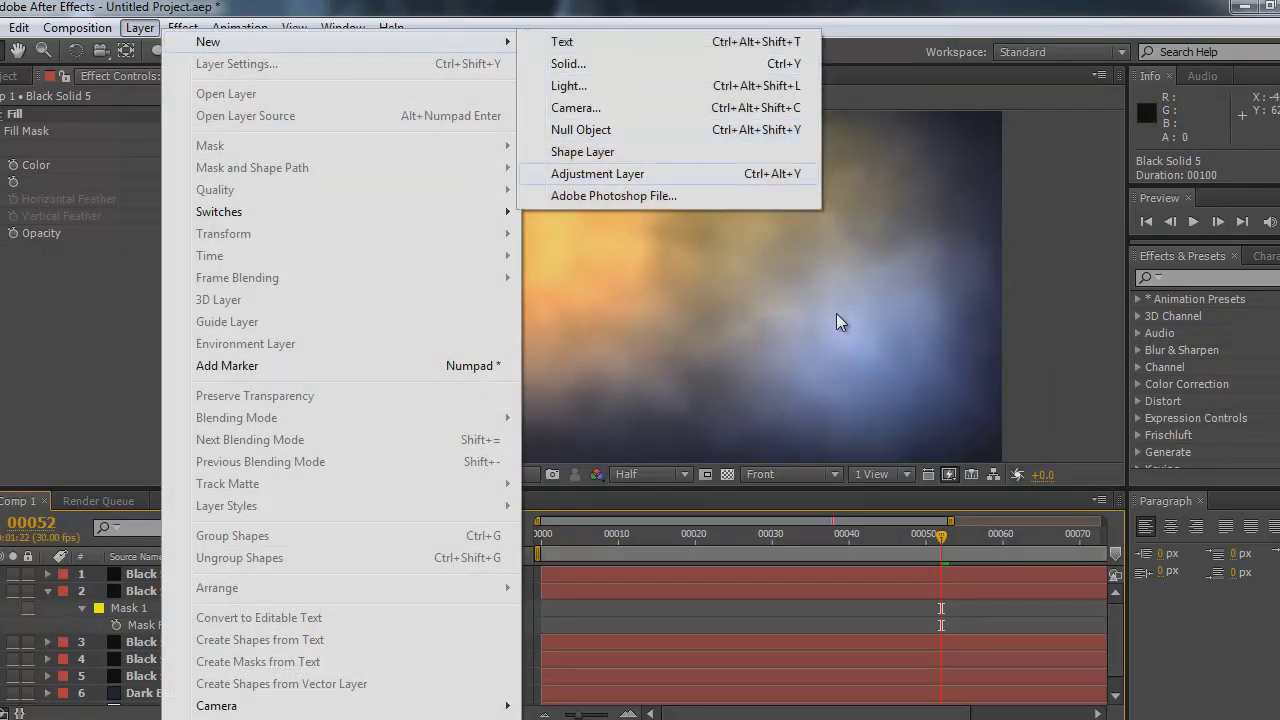
key(Return)
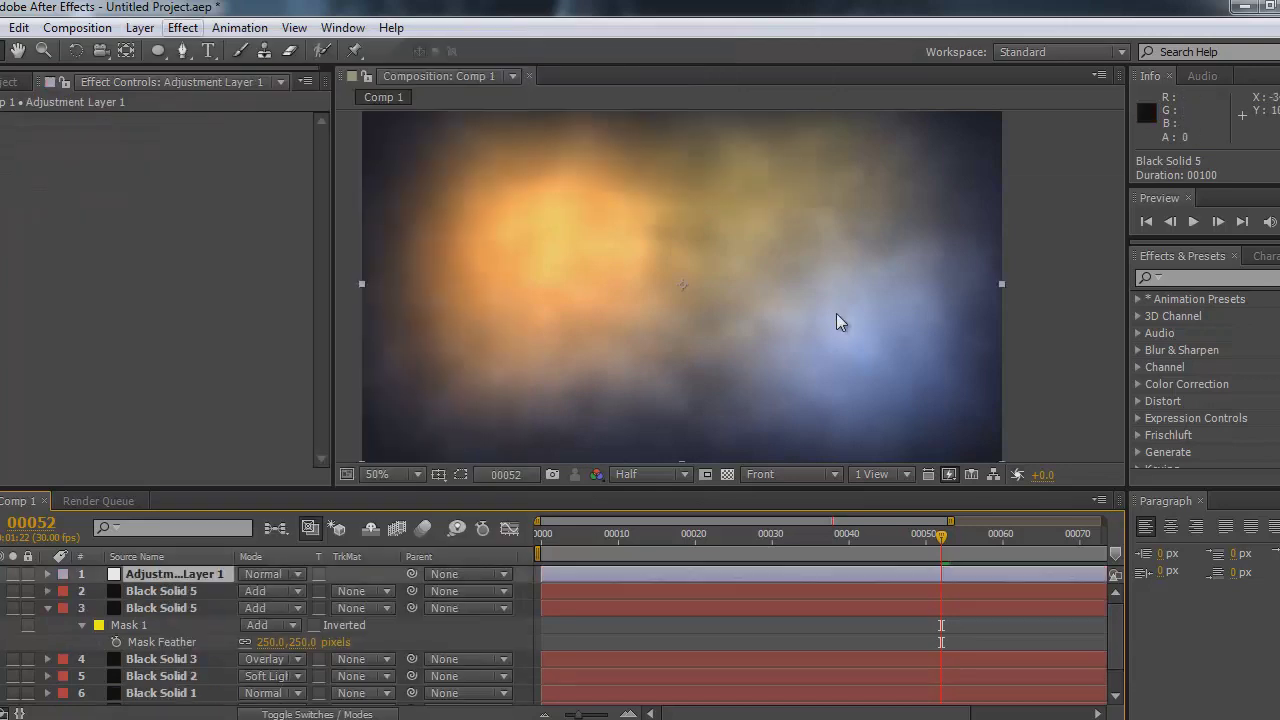
Apply the Tint colour correction effect to the adjustment layer
key(alt+t)
key(Down)
key(Down)
key(Down)
key(Down)
key(Down)
key(Down)
key(Down)
key(Right)
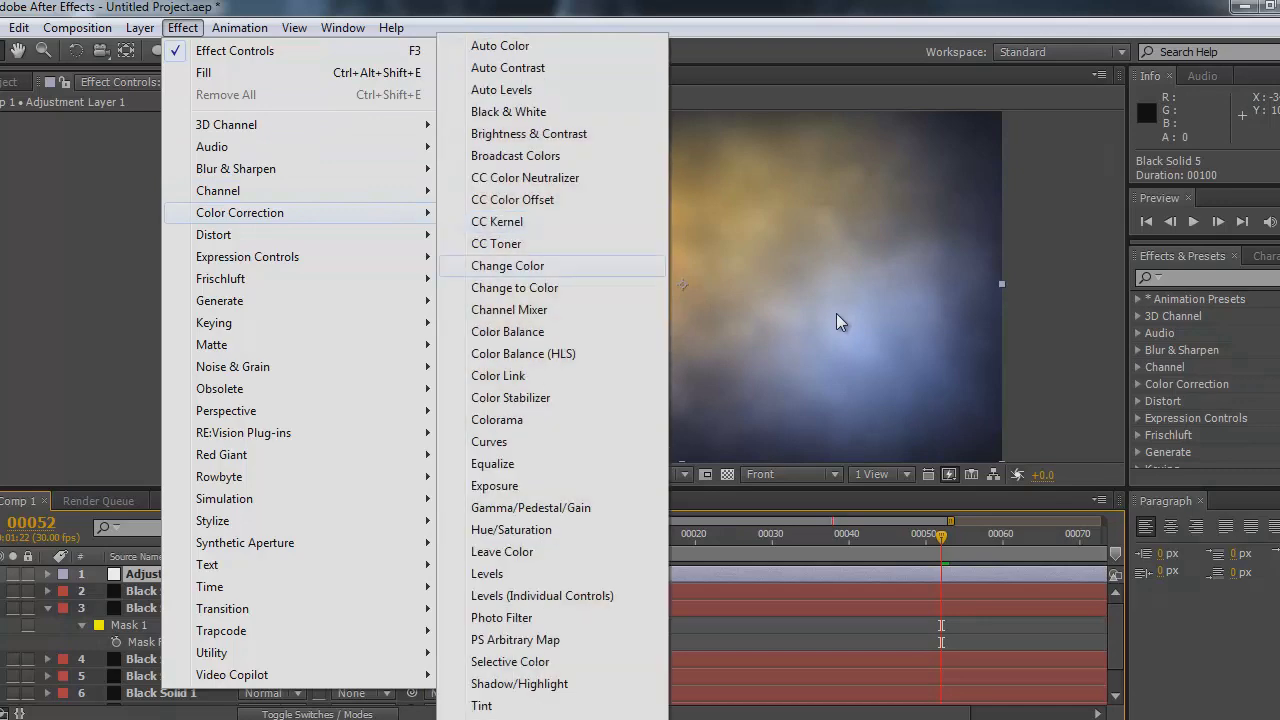
key(Down)
key(Down)
key(Down)
key(Down)
key(Down)
key(Down)
key(Down)
key(Down)
key(Down)
key(Down)
key(Down)
key(Down)
key(Down)
key(Down)
key(Down)
key(Down)
key(Down)
key(Down)
key(Down)
key(Return)
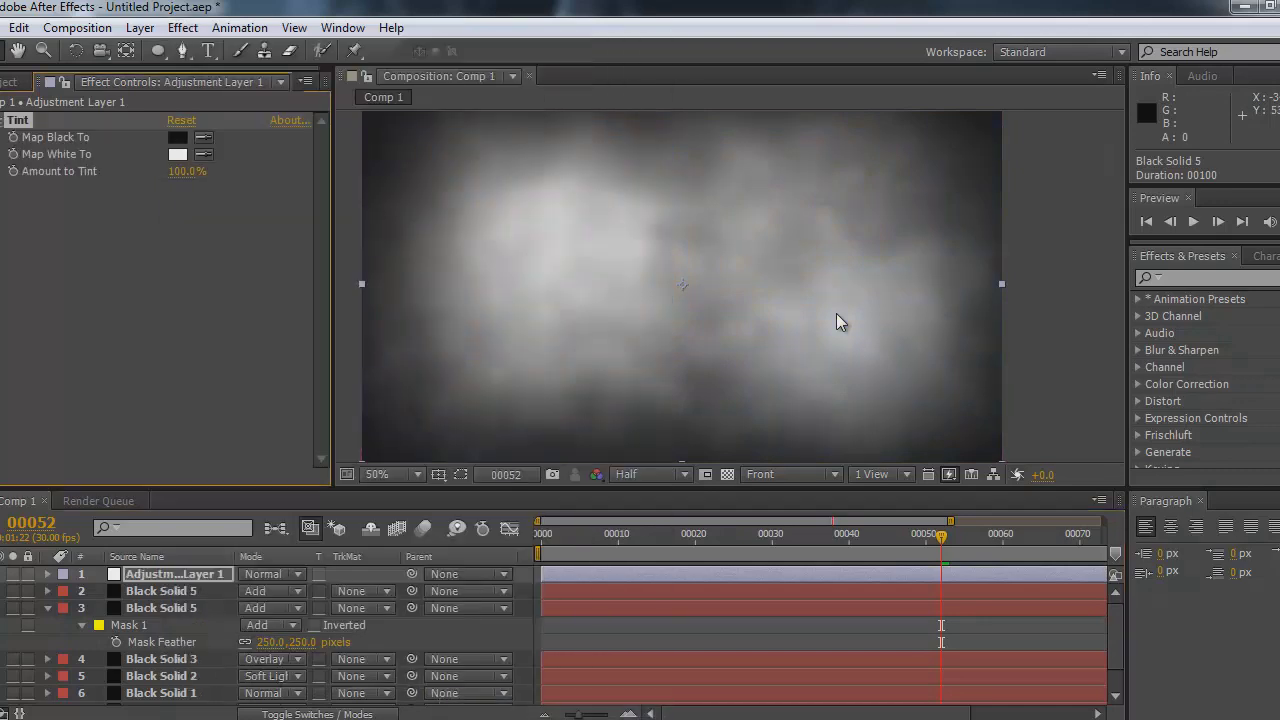
Add the Curves colour correction effect to the adjustment layer, below Tint
key(alt+t)
key(Down)
key(Down)
key(Down)
key(Down)
key(Down)
key(Down)
key(Down)
key(Right)
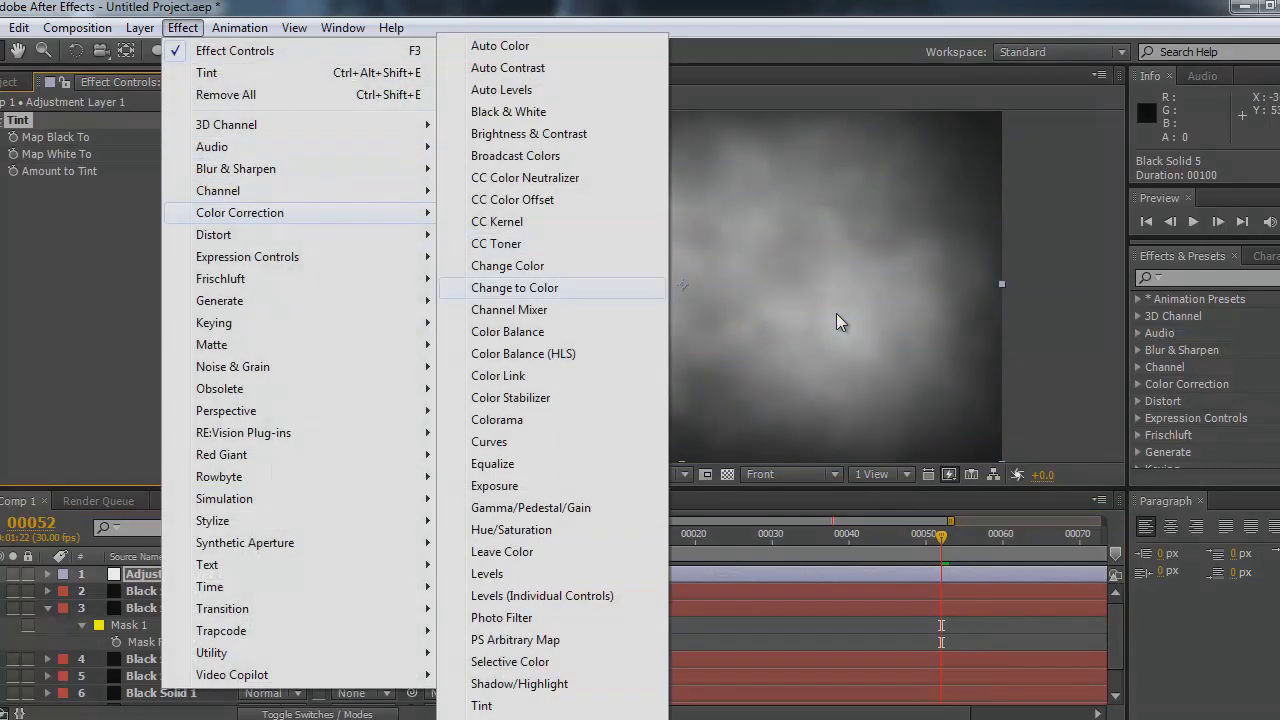
key(Down)
key(Down)
key(Down)
key(Down)
key(Down)
key(Down)
key(Down)
key(Return)
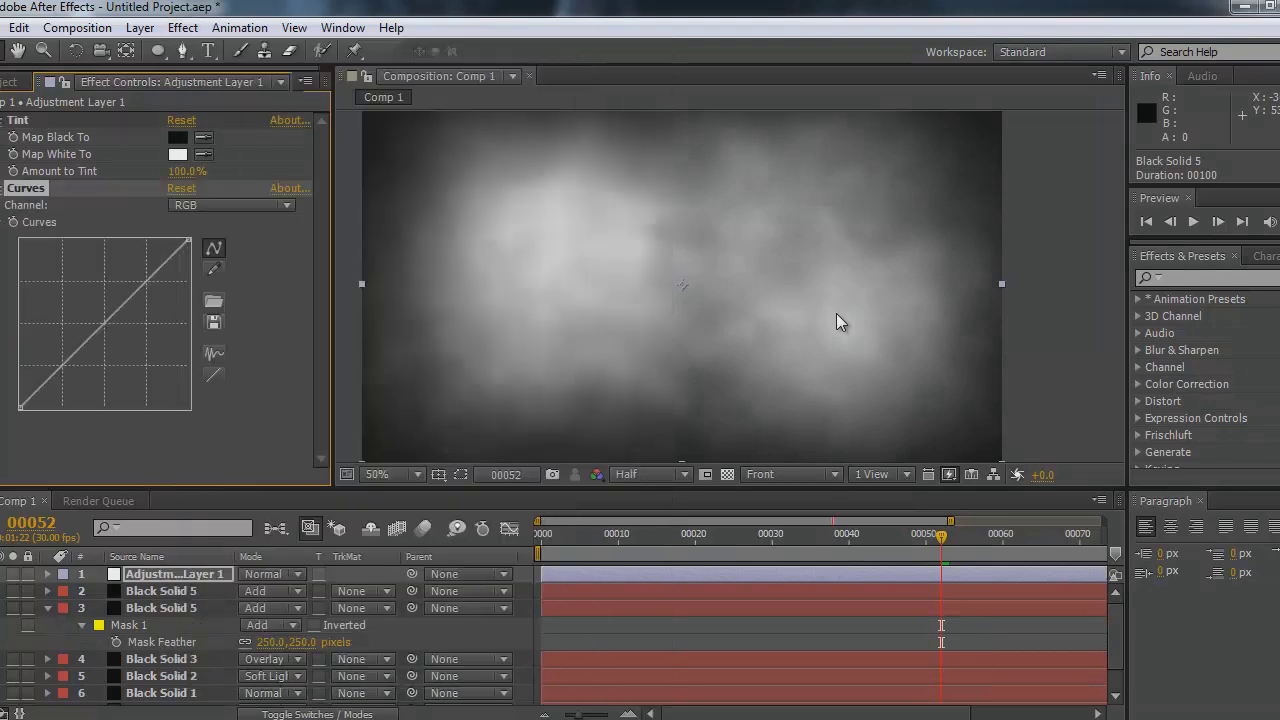
Set the Tint effect's Amount to Tint to 25%
key(Up)
key(Tab)
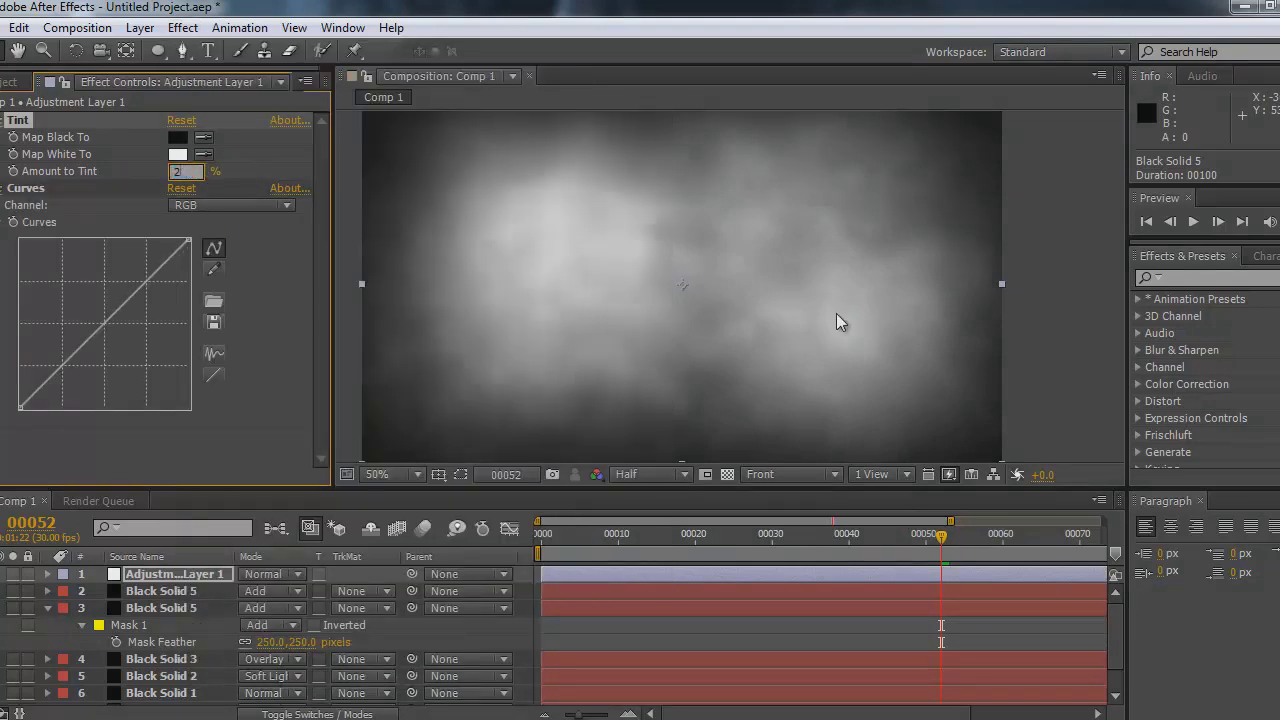
key(Return)
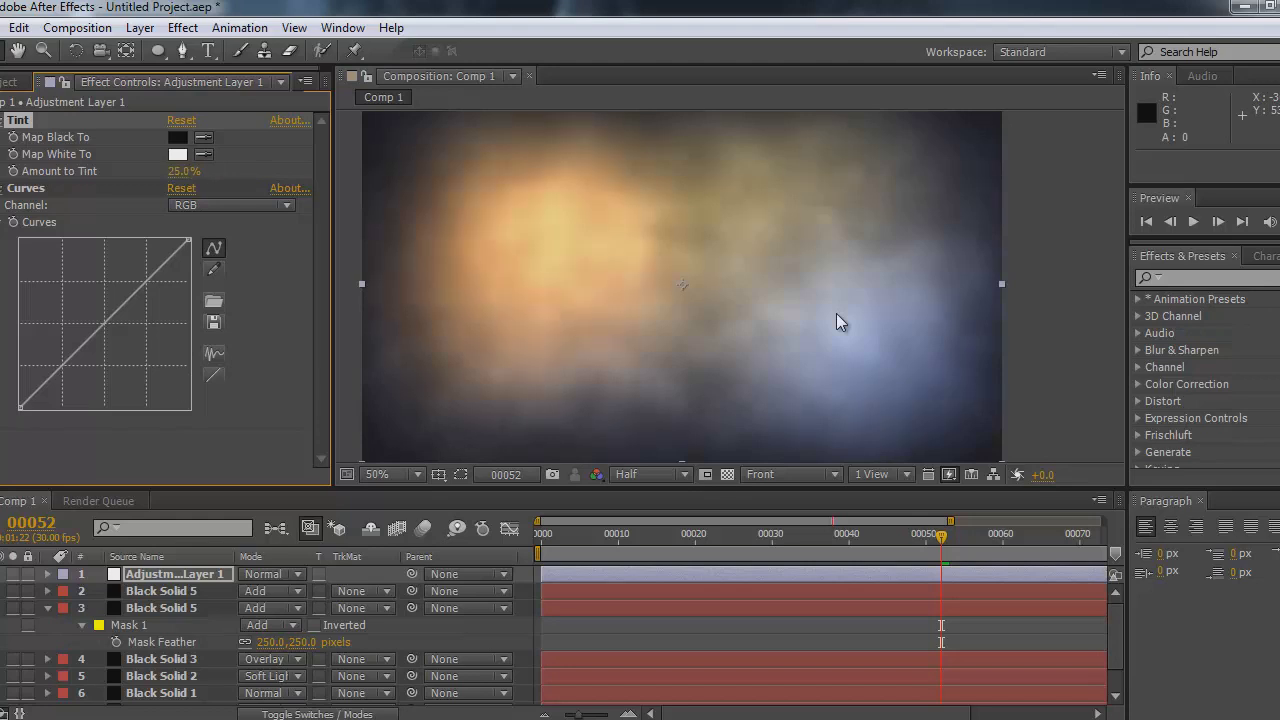
Shape the RGB curve into an S, raising the highlights slightly and lowering the shadows for more contrast
drag(162, 267, 165, 258)
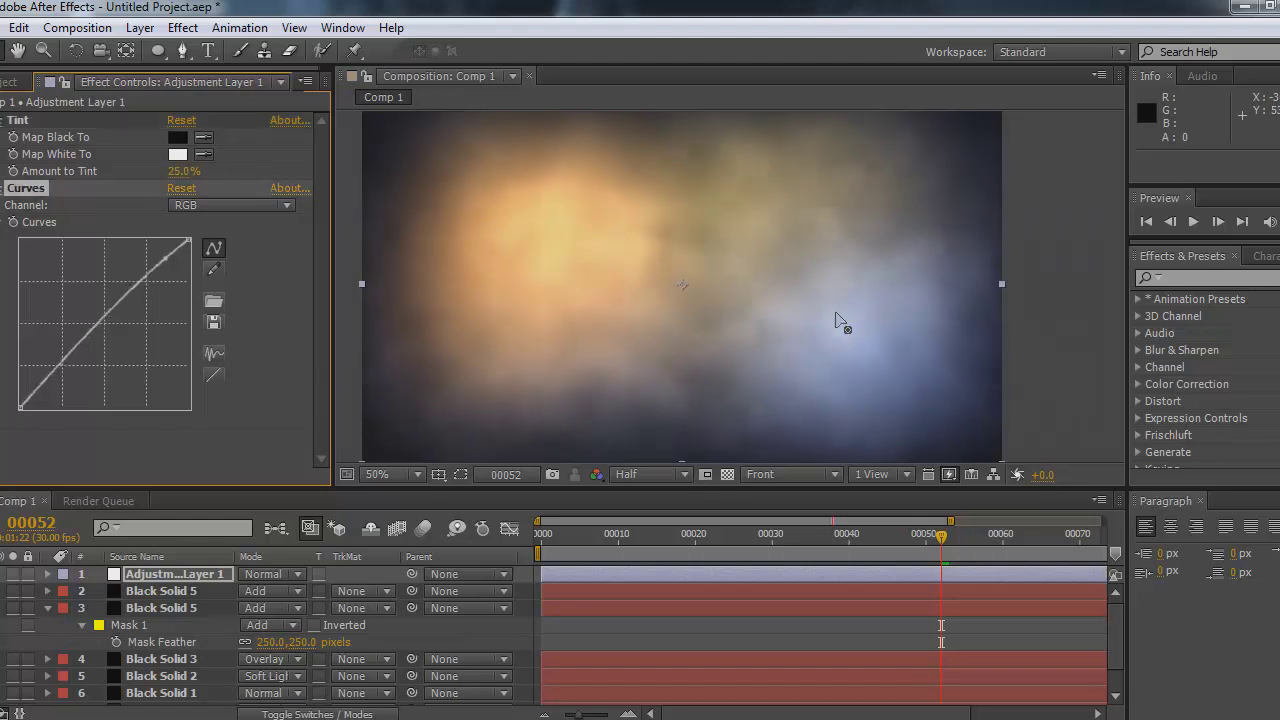
mouse_move(48, 378)
mouse_down()
mouse_move(45, 398)
mouse_move(20, 405)
mouse_move(52, 393)
mouse_up()
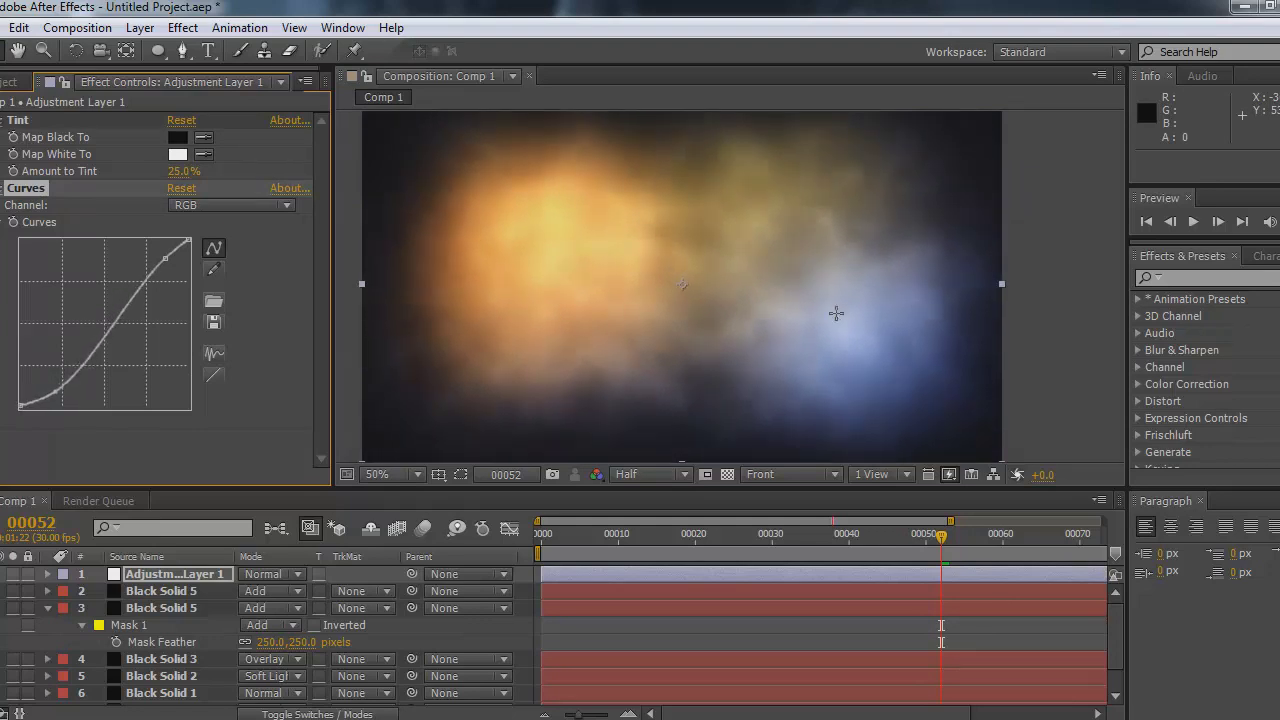
drag(165, 258, 160, 264)
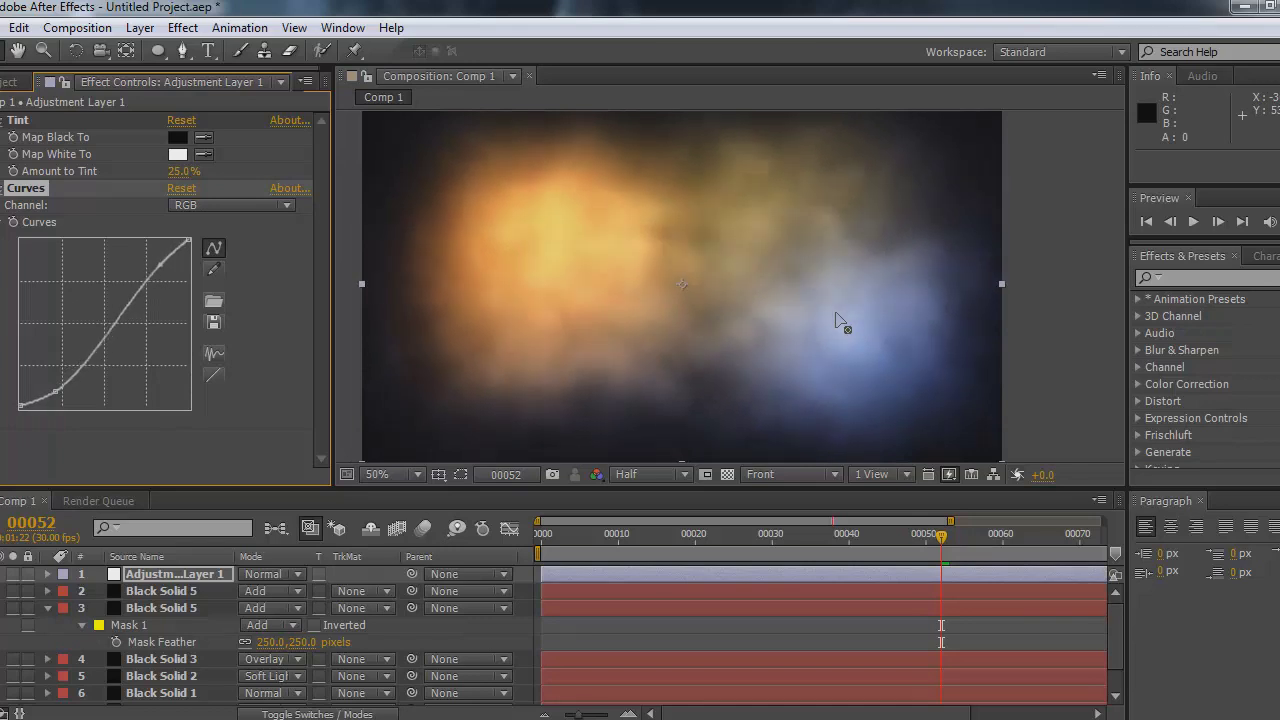
scroll(836, 313, down, 2)
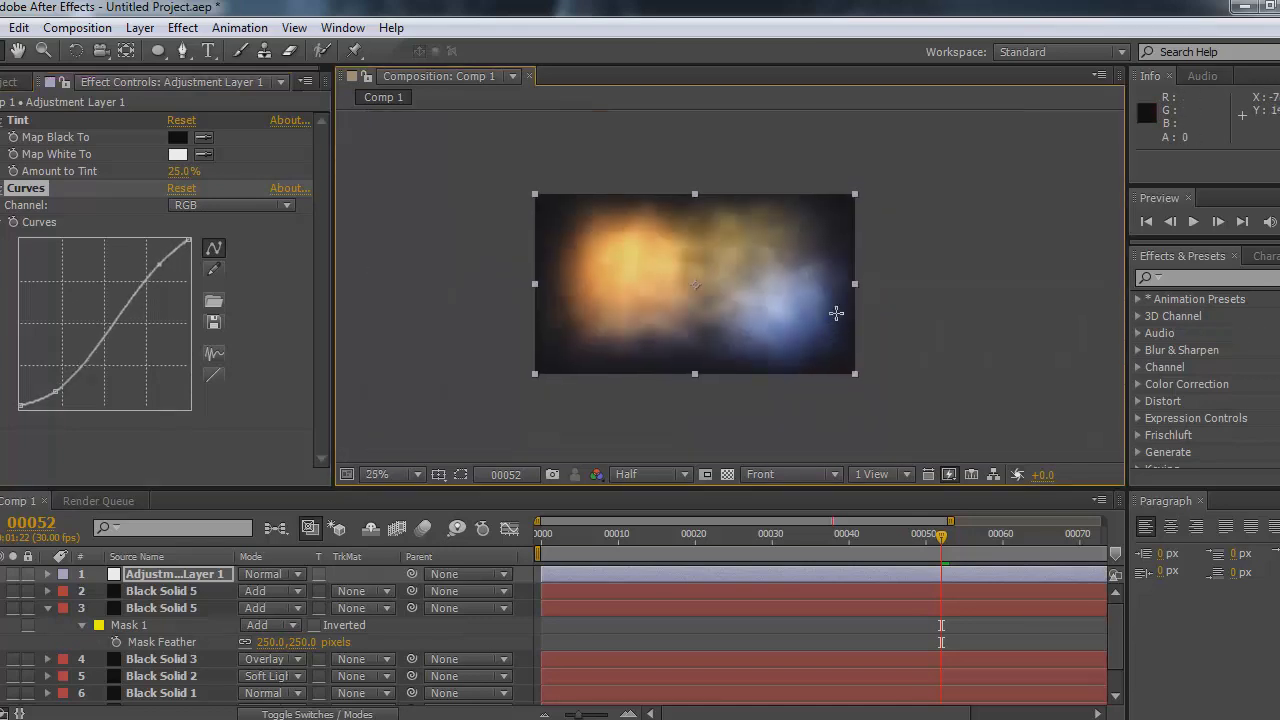
drag(159, 264, 156, 264)
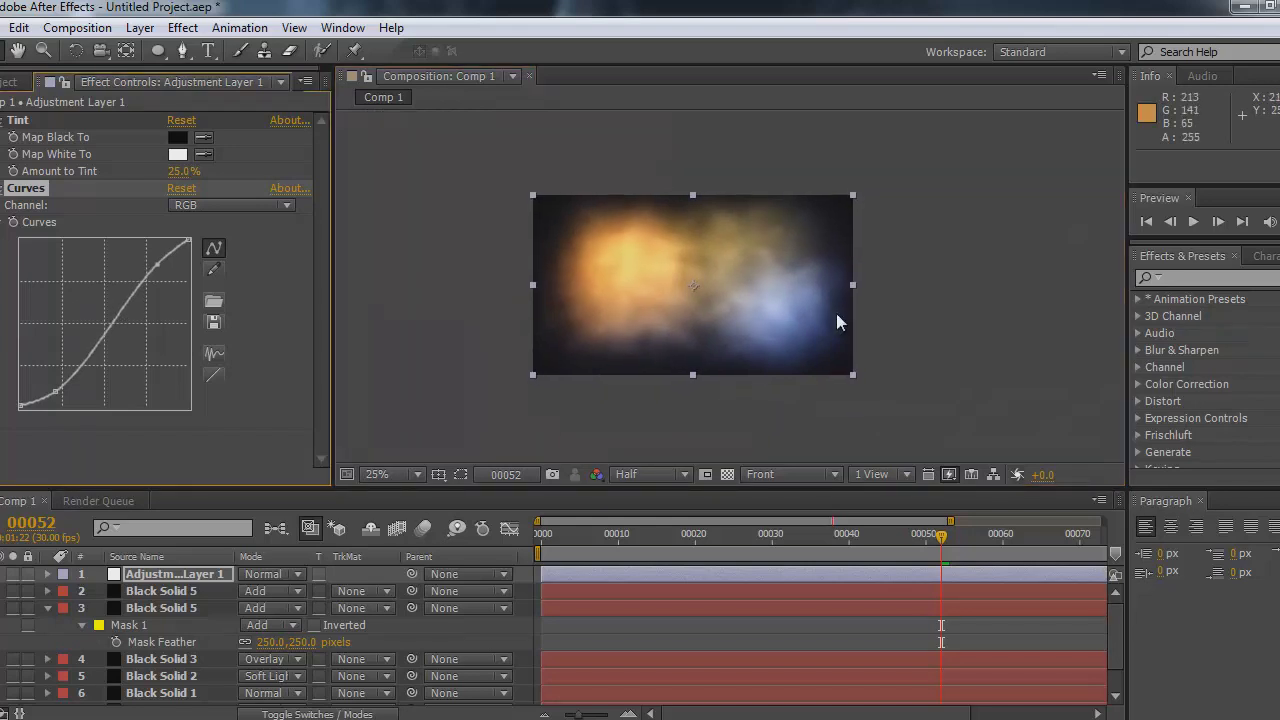
Switch Curves to the Red channel and shift the curve's white end point slightly inward to boost red highlights
scroll(836, 313, up, 2)
click(230, 205)
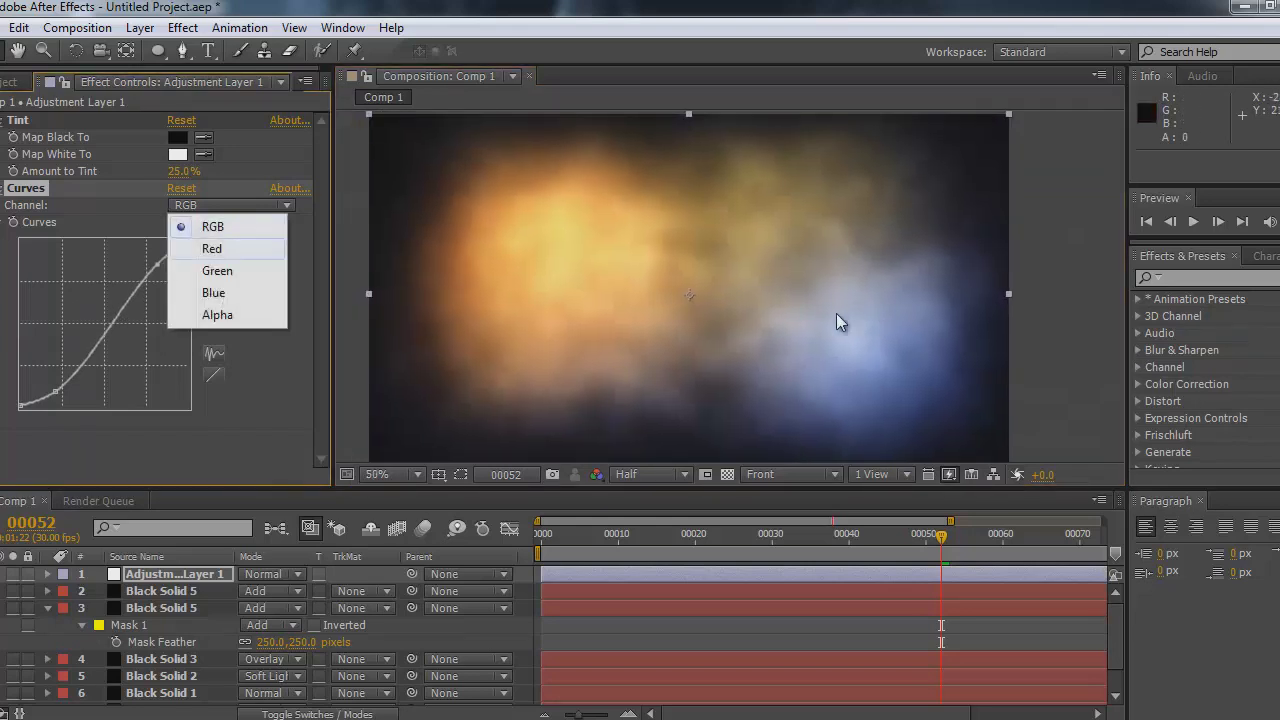
click(211, 248)
drag(188, 240, 183, 240)
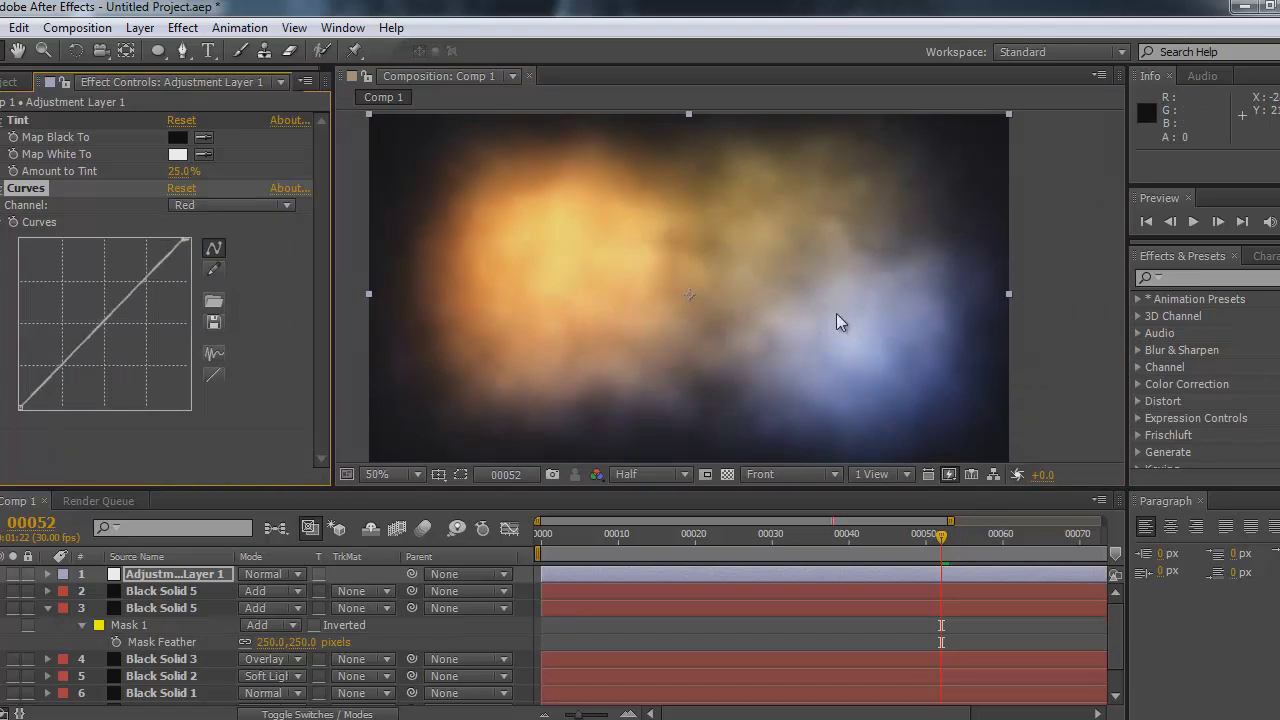
Lower the white end point of the Blue channel curve slightly, and save the project
click(230, 205)
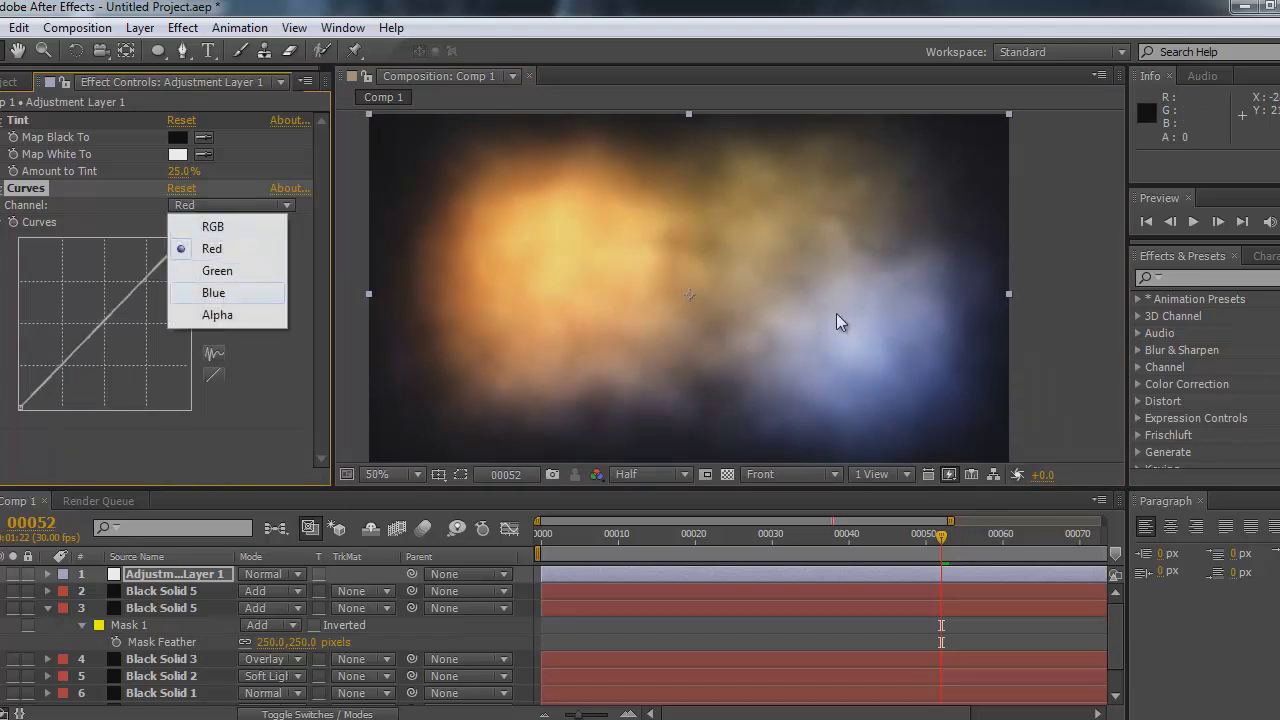
click(213, 292)
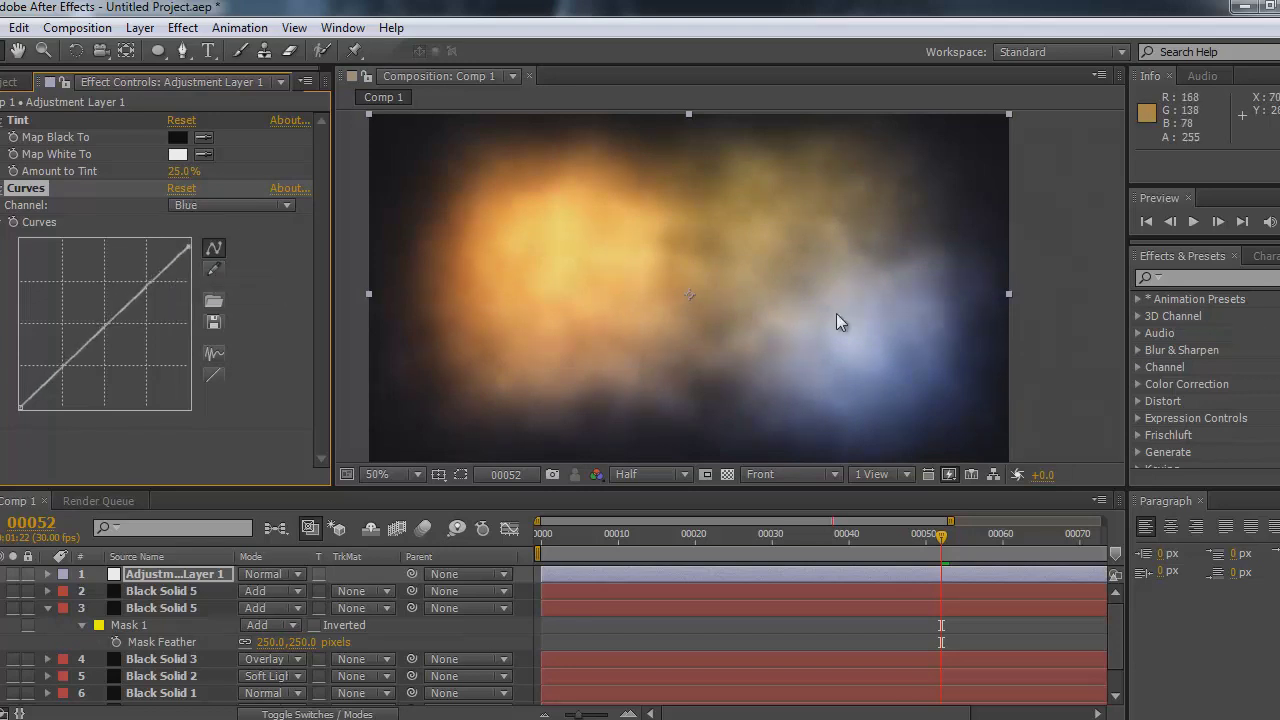
key(ctrl+s)
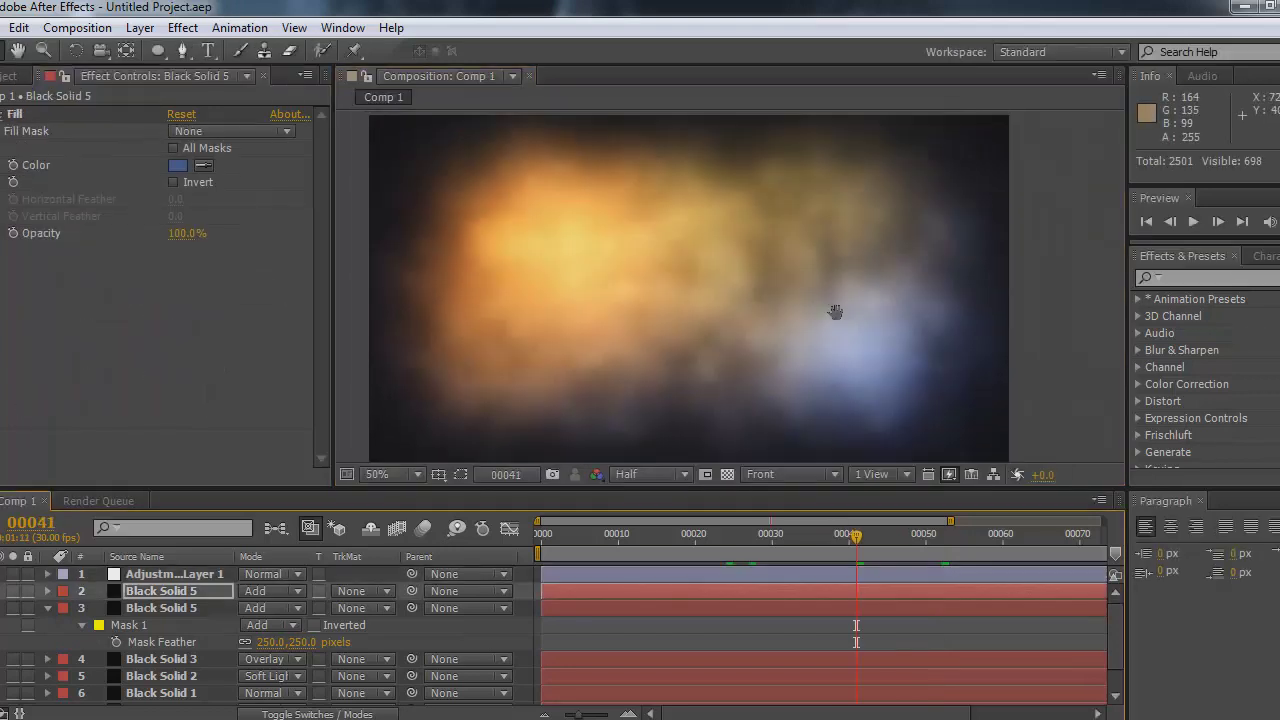
Create a text layer reading GFXGG and move it to the centre of the composition
key(ctrl+t)
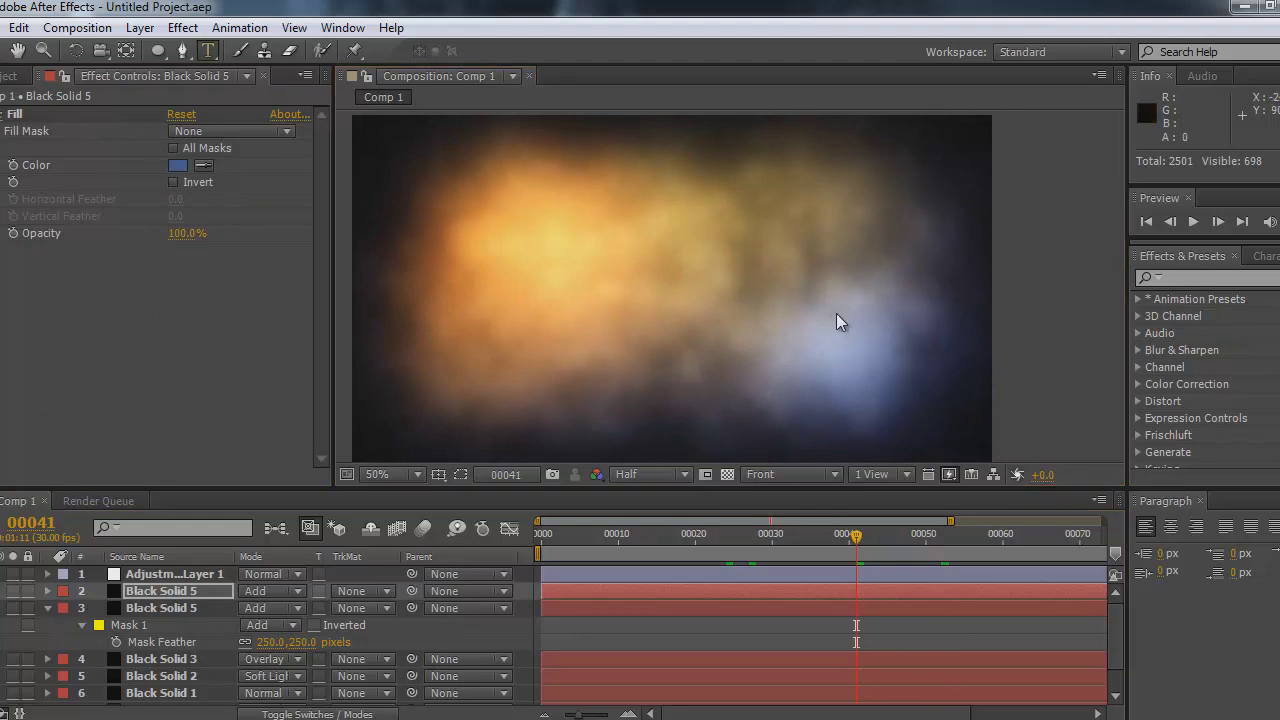
key(ctrl+alt+shift+t)
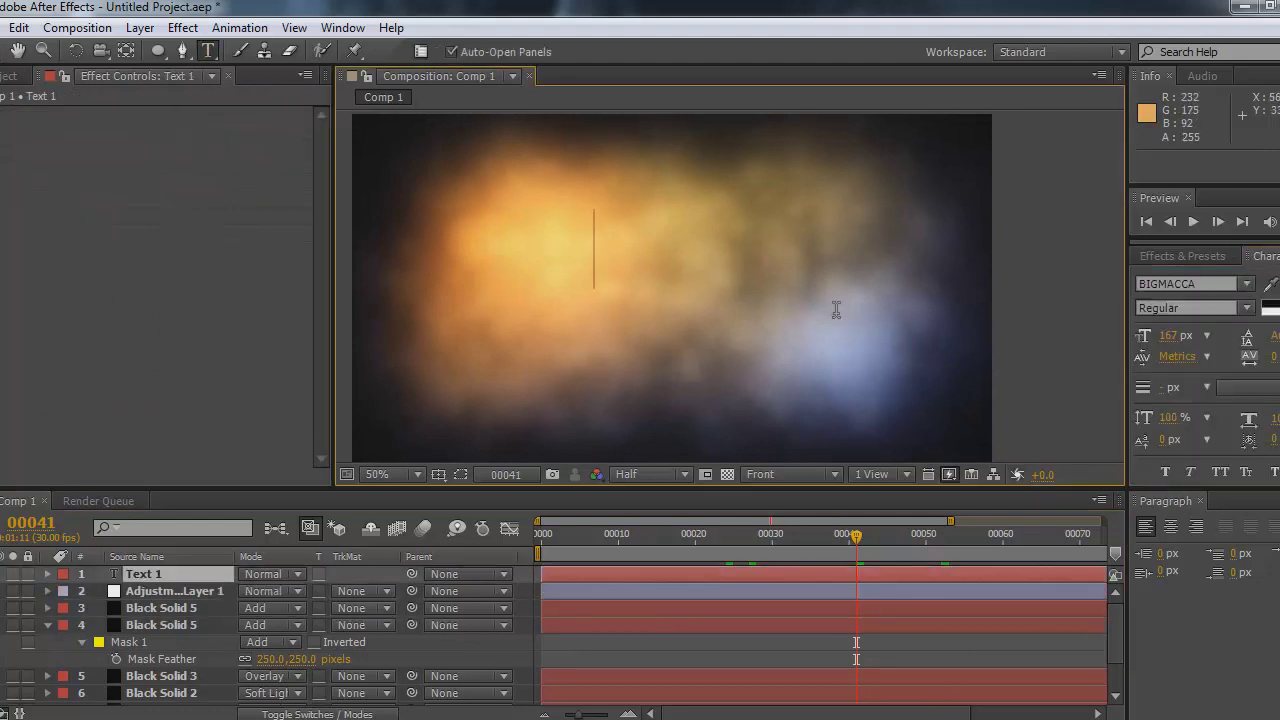
text(GG)
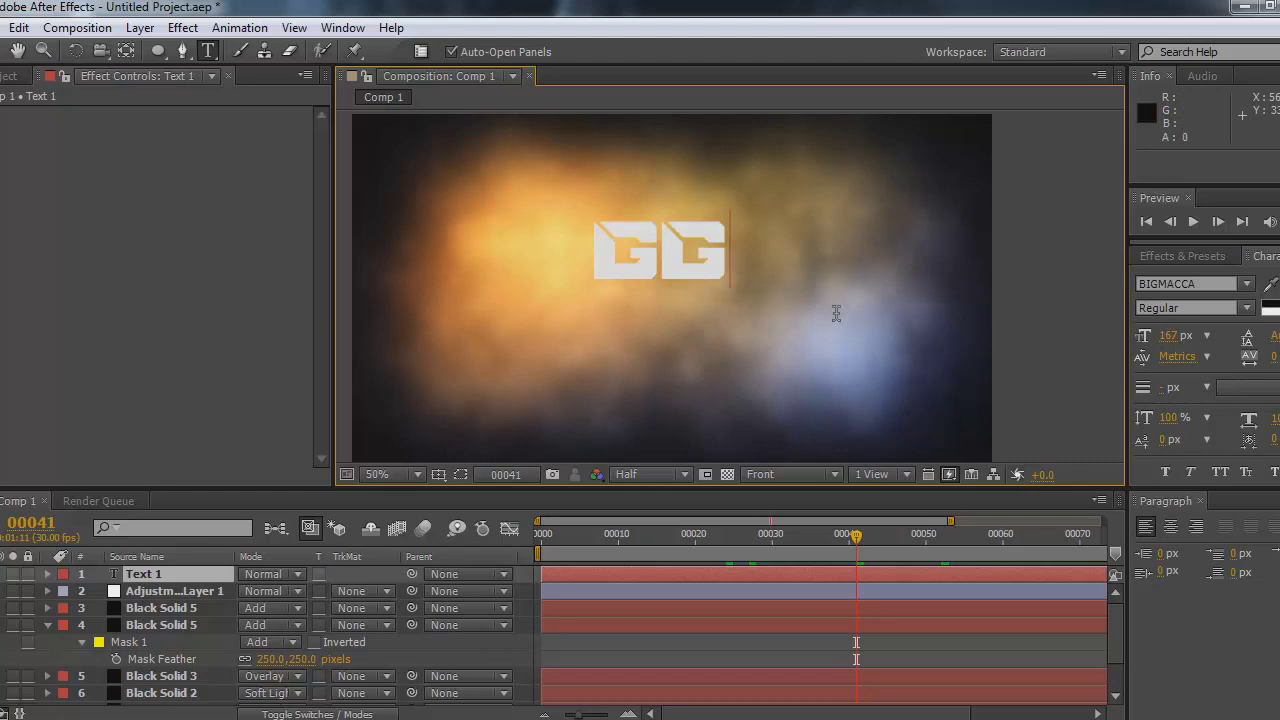
key(BackSpace)
text(FXGG)
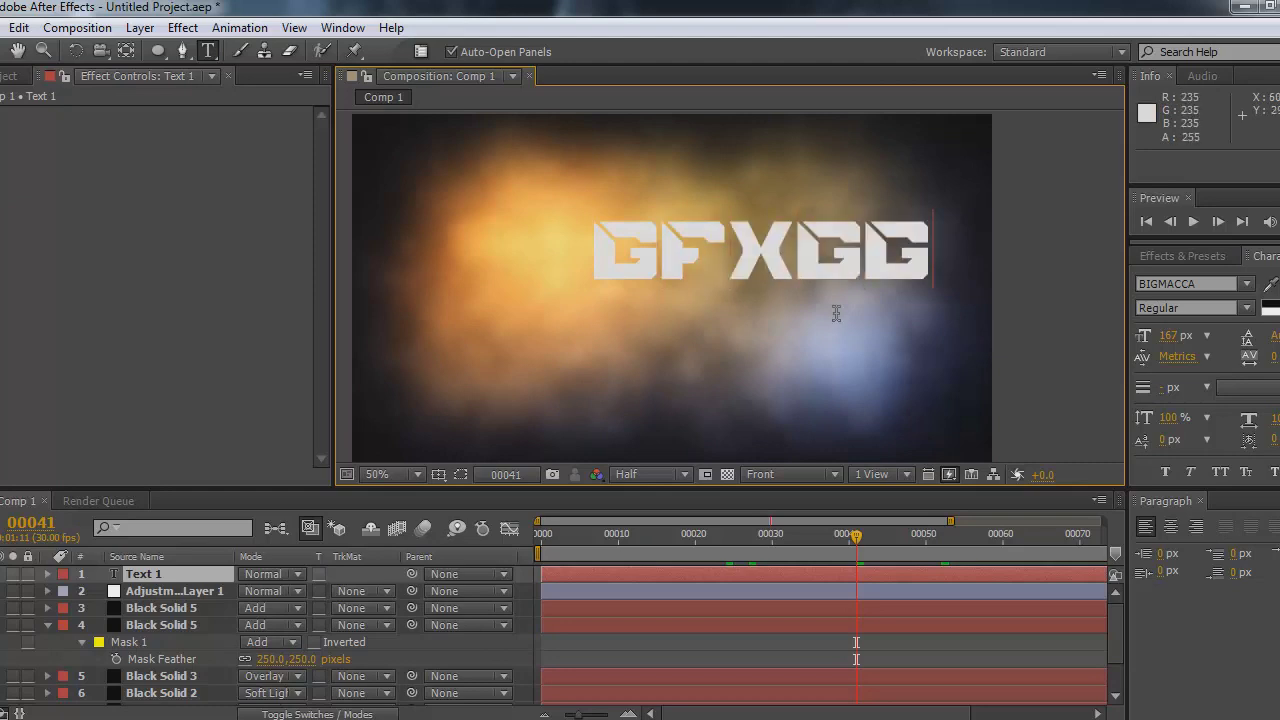
key(KP_Enter)
key(v)
drag(761, 250, 683, 288)
Apply the Ramp effect to the GFXGG text layer
click(183, 27)
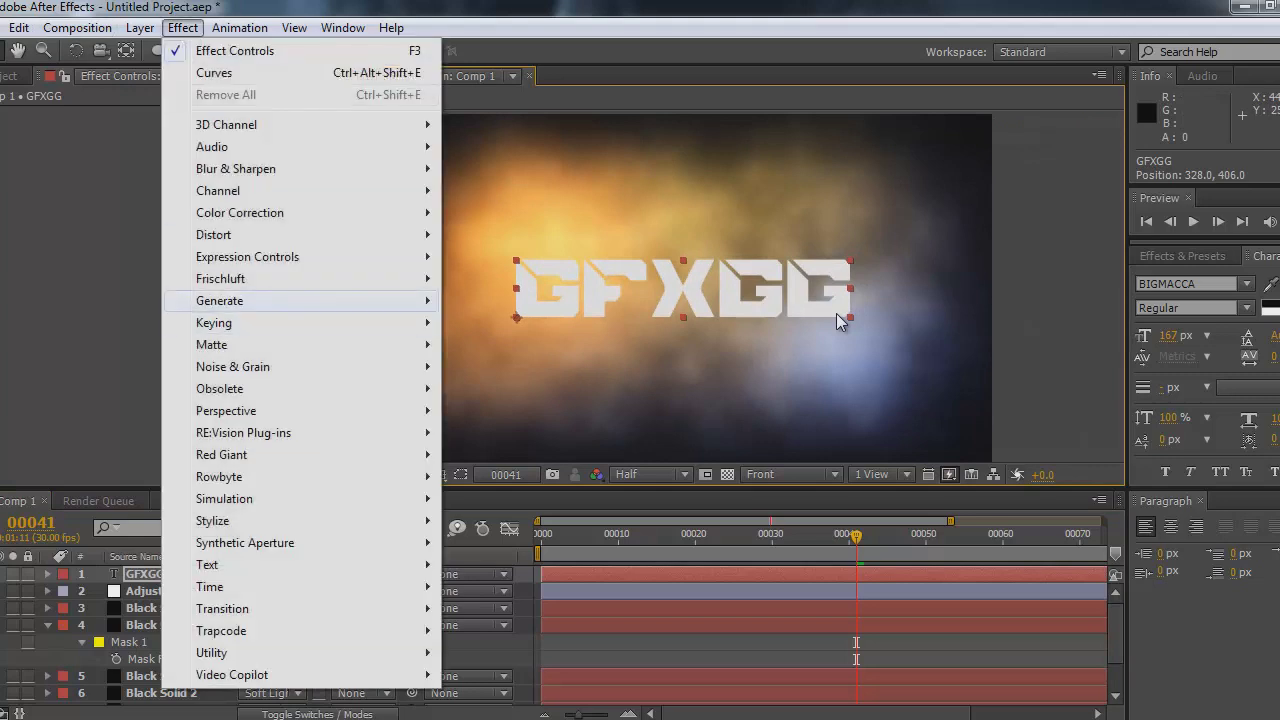
mouse_move(219, 300)
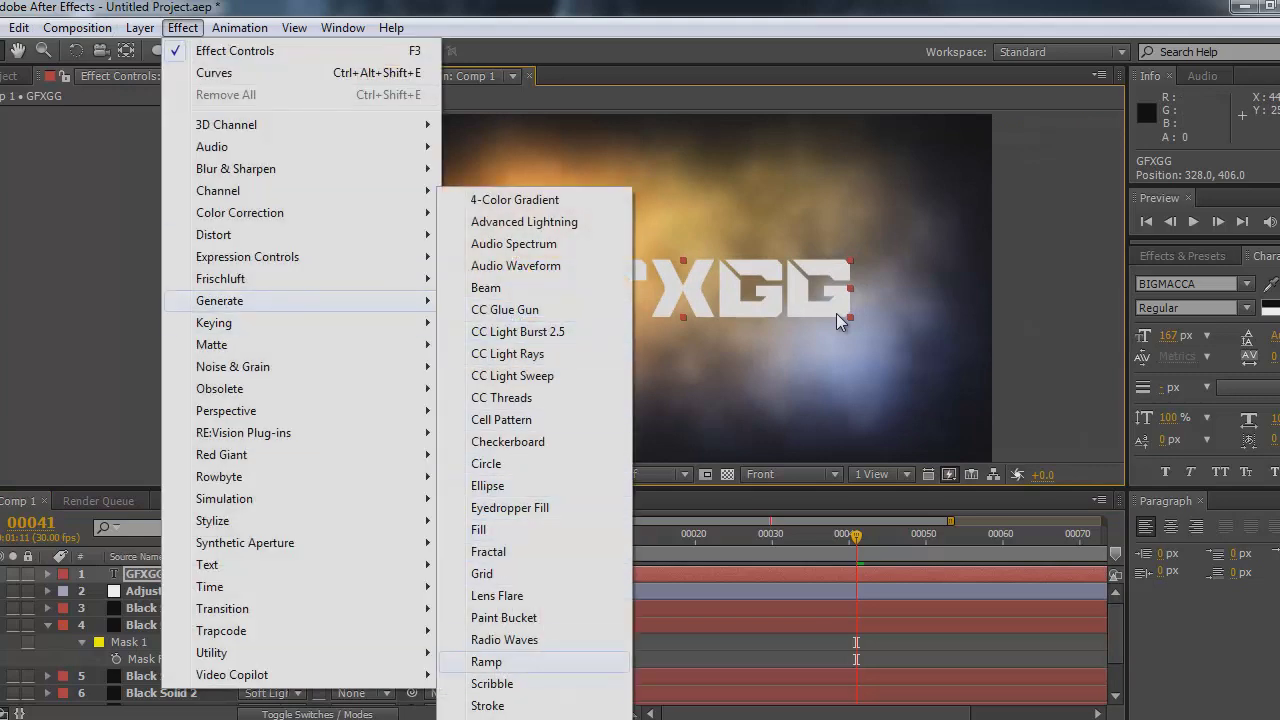
click(486, 661)
scroll(836, 313, down, 2)
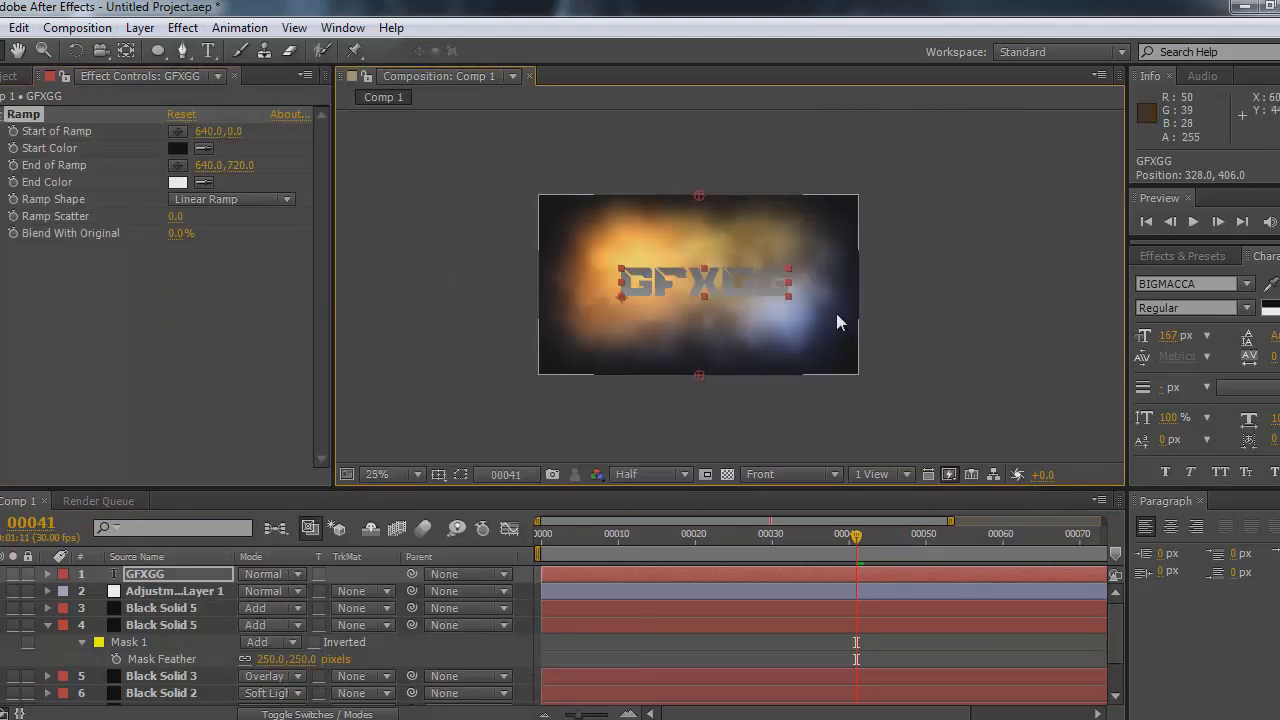
Move the Ramp's start point to 620, 190 and its end point to 620, 468, closer to the GFXGG text
drag(698, 195, 695, 254)
drag(699, 375, 695, 313)
scroll(836, 313, up, 2)
drag(659, 221, 659, 200)
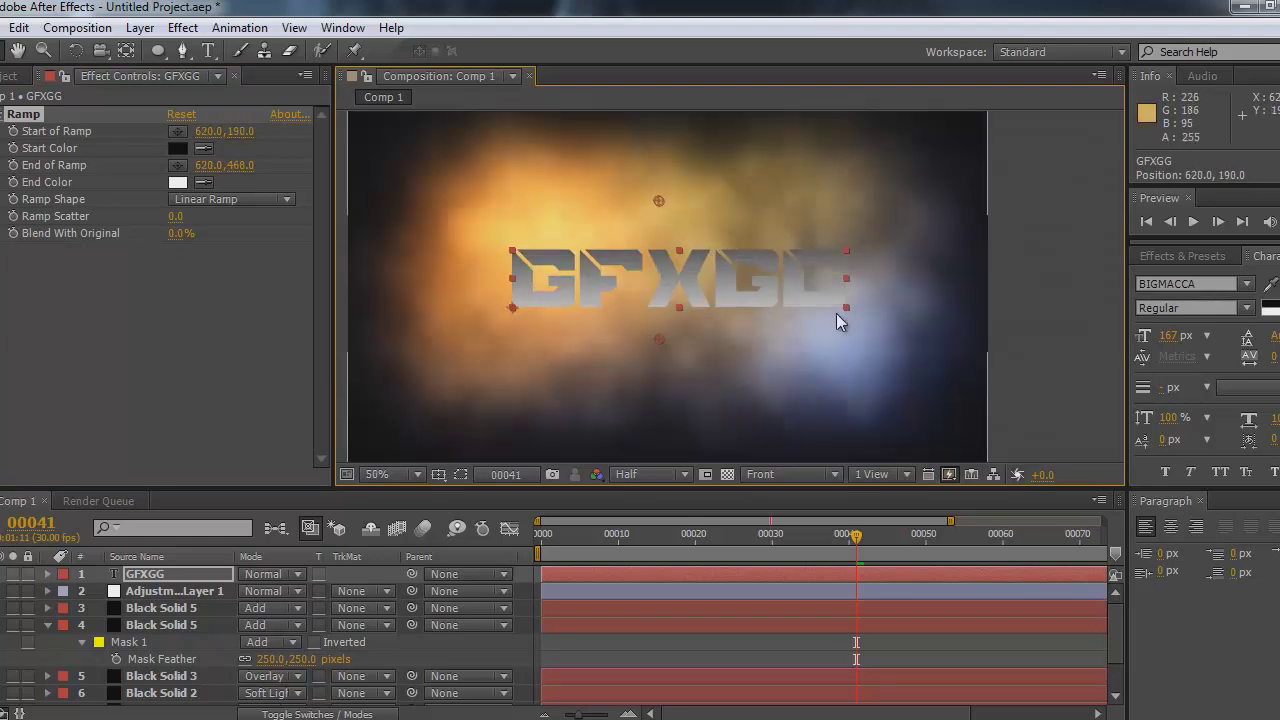
Apply the Glow effect to the GFXGG text with a radius of 125 and a threshold of 60.4%
click(183, 28)
mouse_move(213, 521)
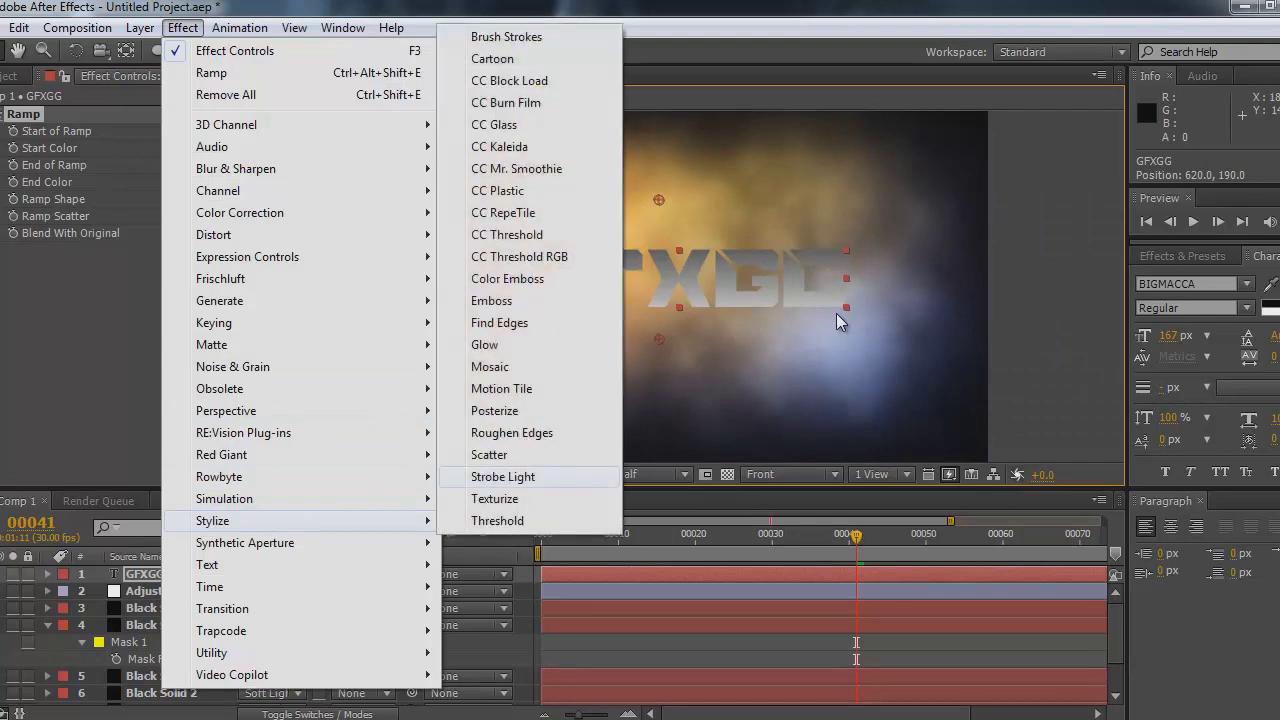
click(487, 345)
drag(178, 249, 278, 249)
mouse_move(158, 232)
mouse_down()
mouse_move(244, 249)
mouse_move(150, 249)
mouse_up()
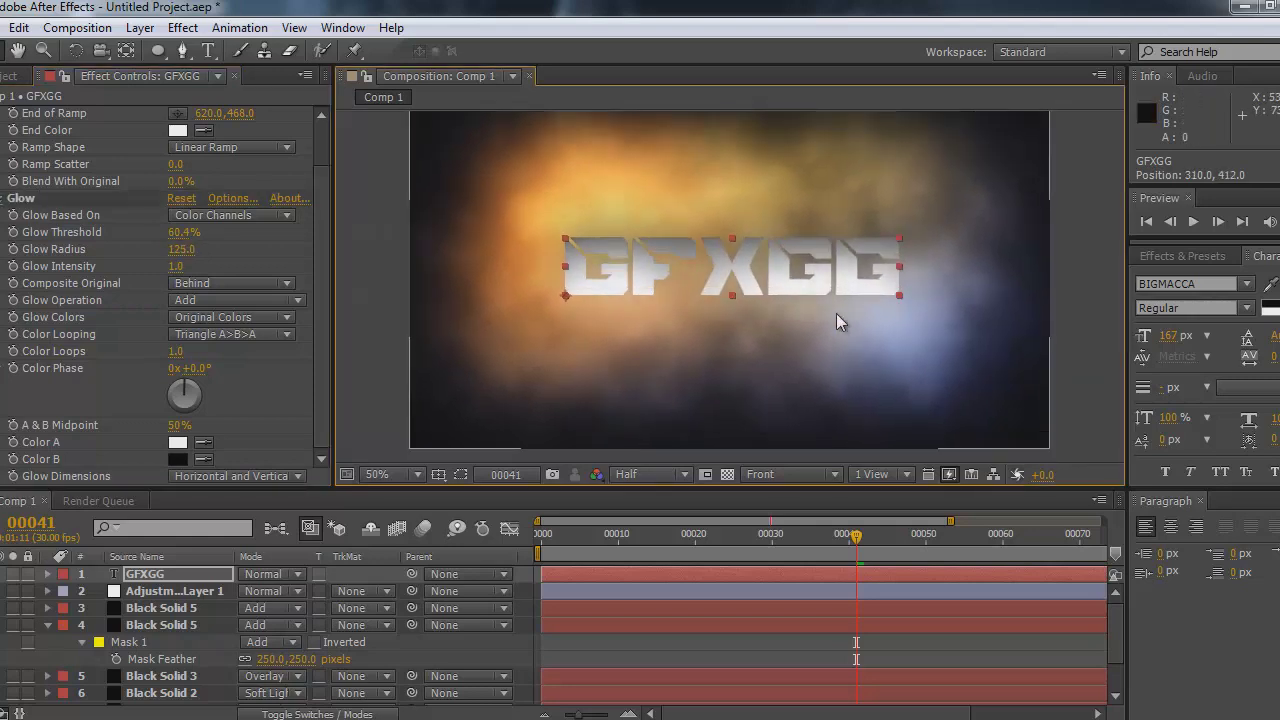
Set the Tint amount on Adjustment Layer 1 to 40%
click(652, 591)
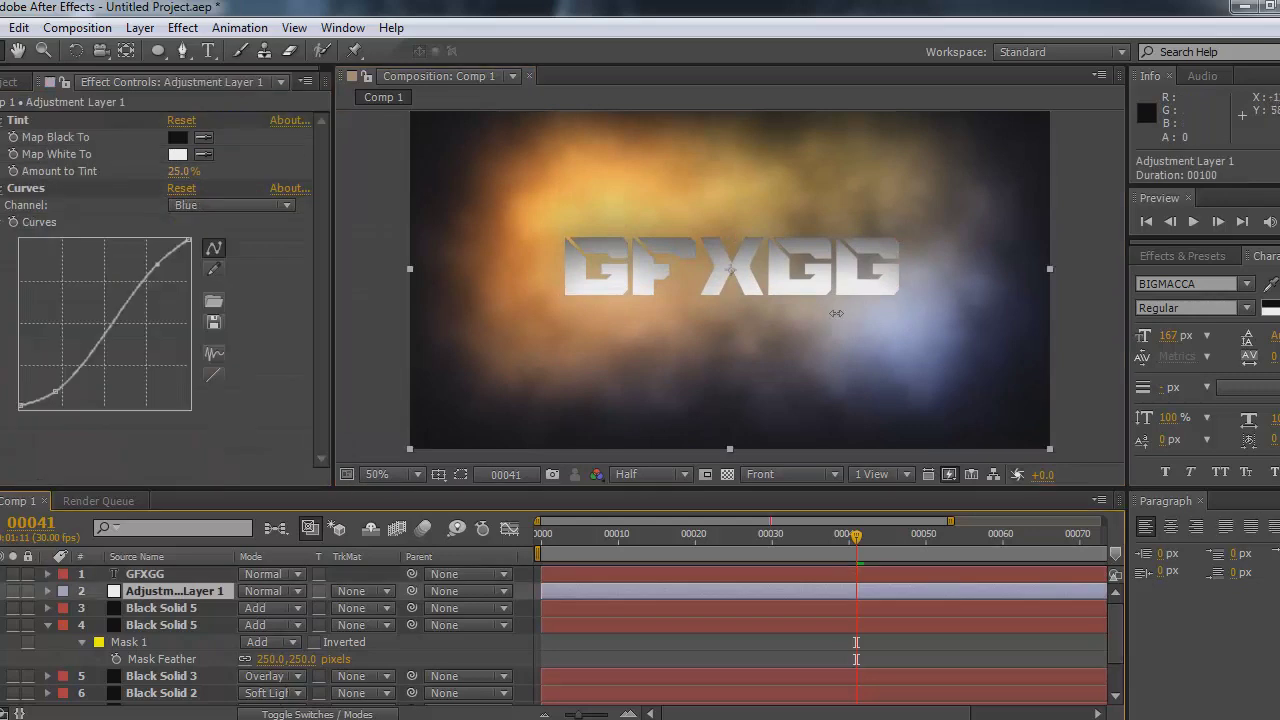
drag(181, 171, 190, 171)
click(181, 171)
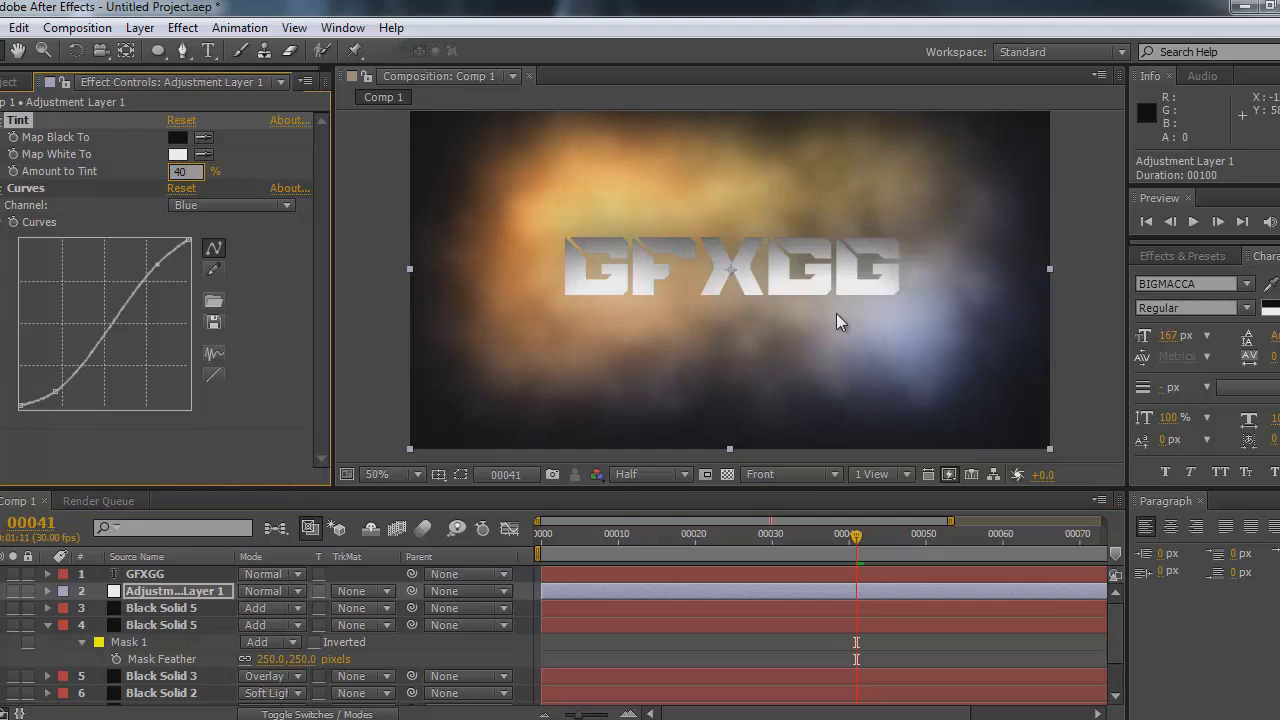
text(40)
key(Return)
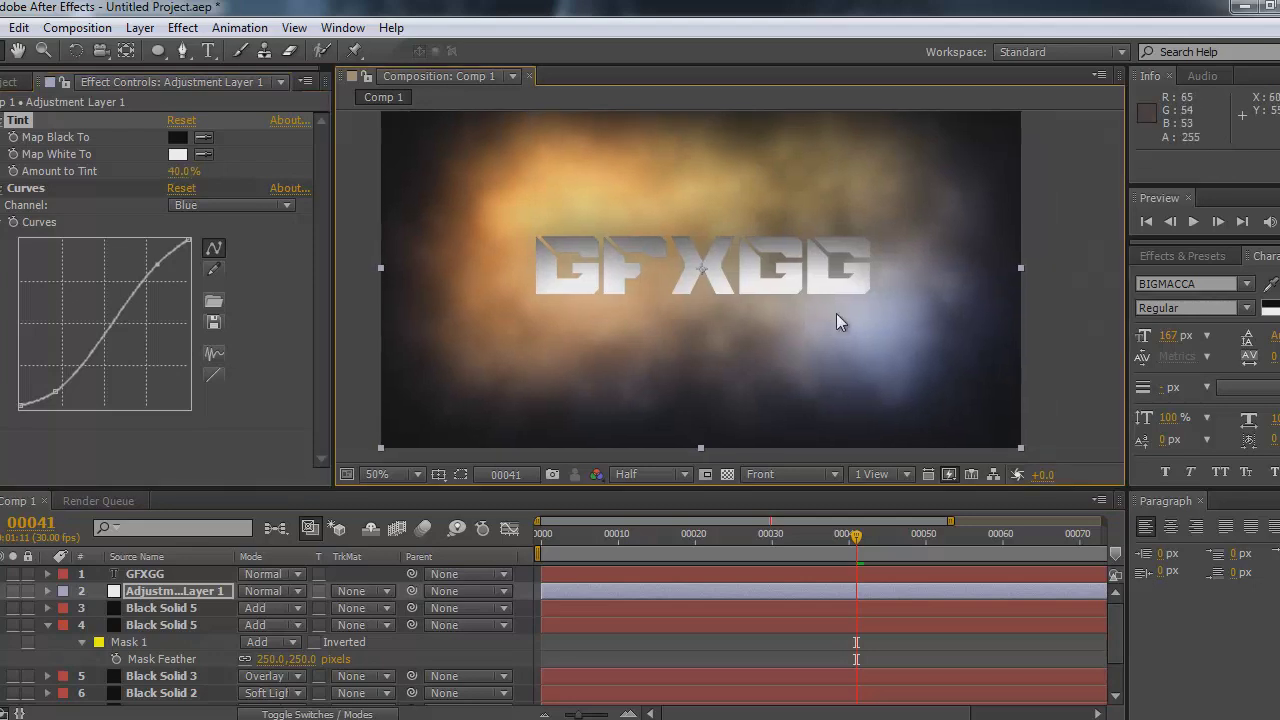
Shift Color 1 of the 4-Color Gradient on White Solid 1 to a redder orange
drag(600, 660, 590, 612)
click(163, 696)
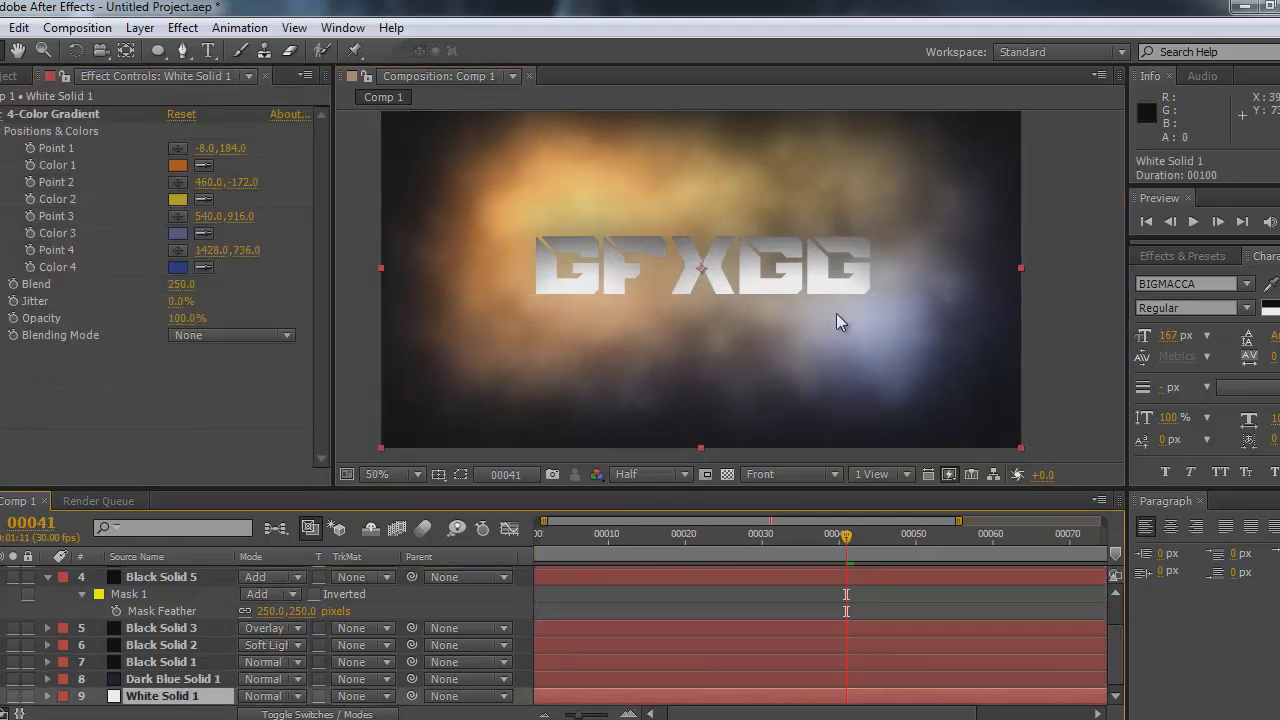
scroll(838, 322, down, 2)
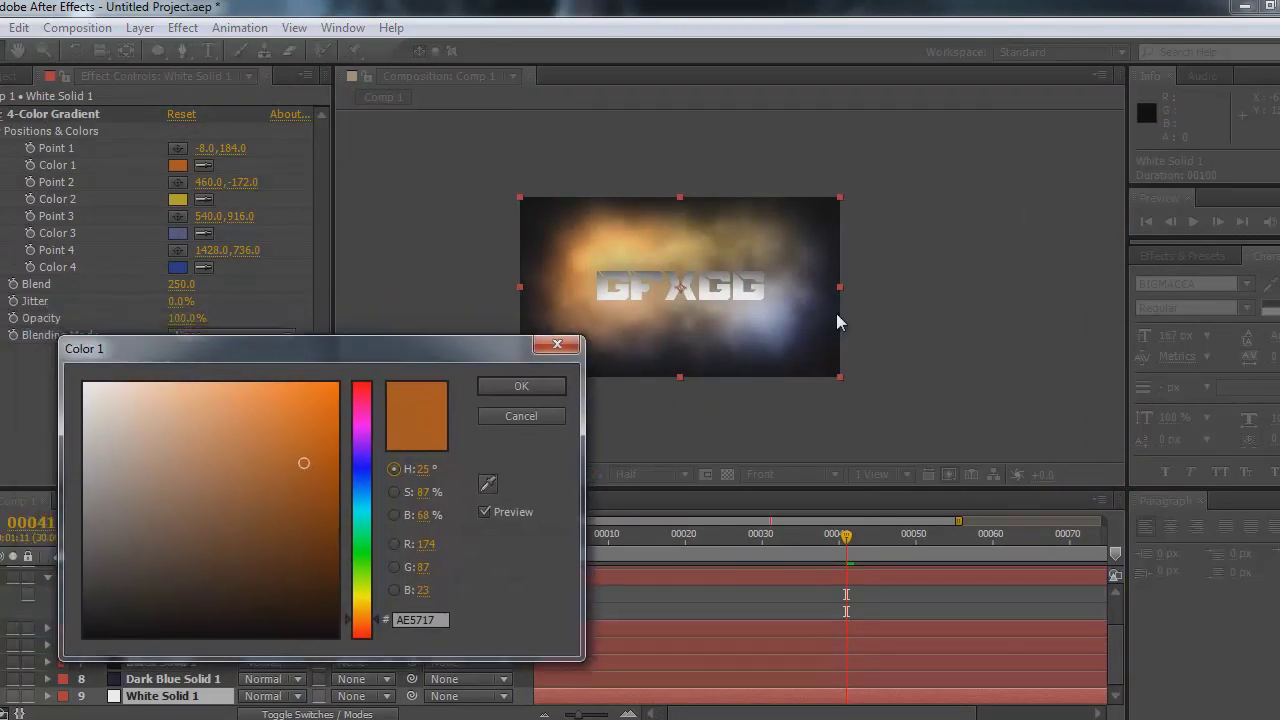
drag(362, 620, 362, 628)
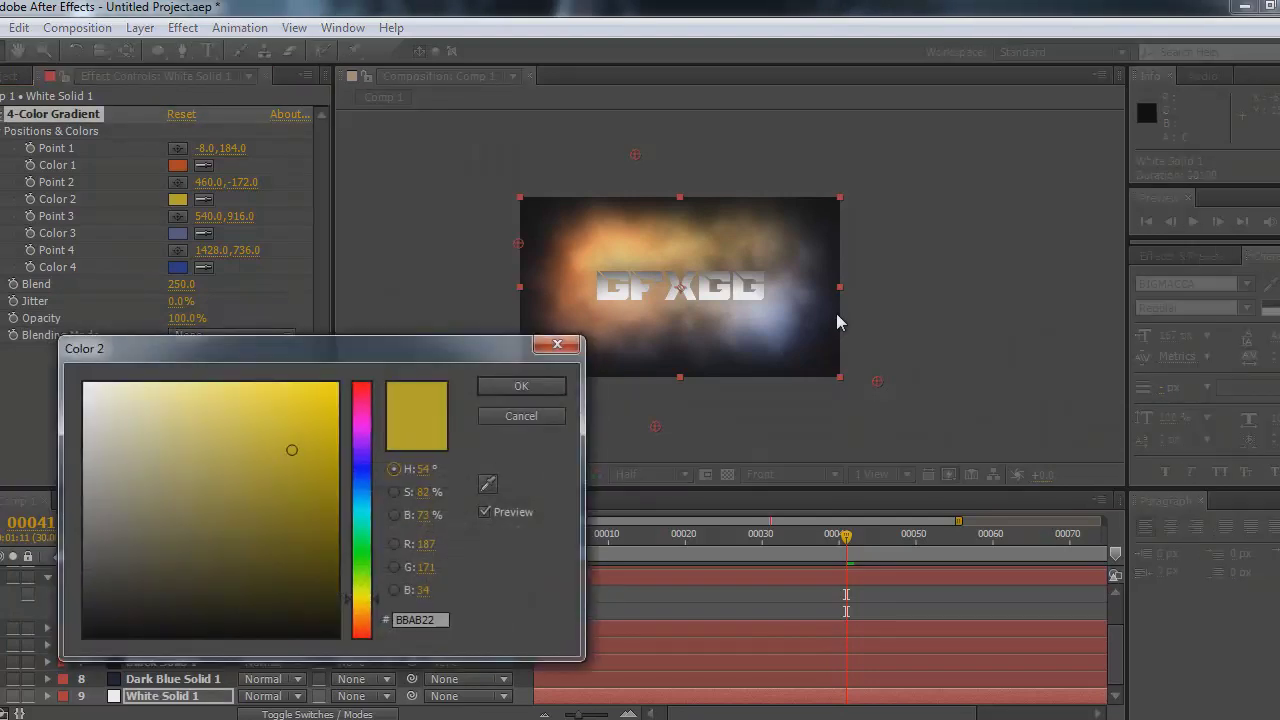
Change the gradient's Color 2 from yellow to a softer orange and mute Color 4 to a desaturated dark blue
drag(362, 600, 362, 612)
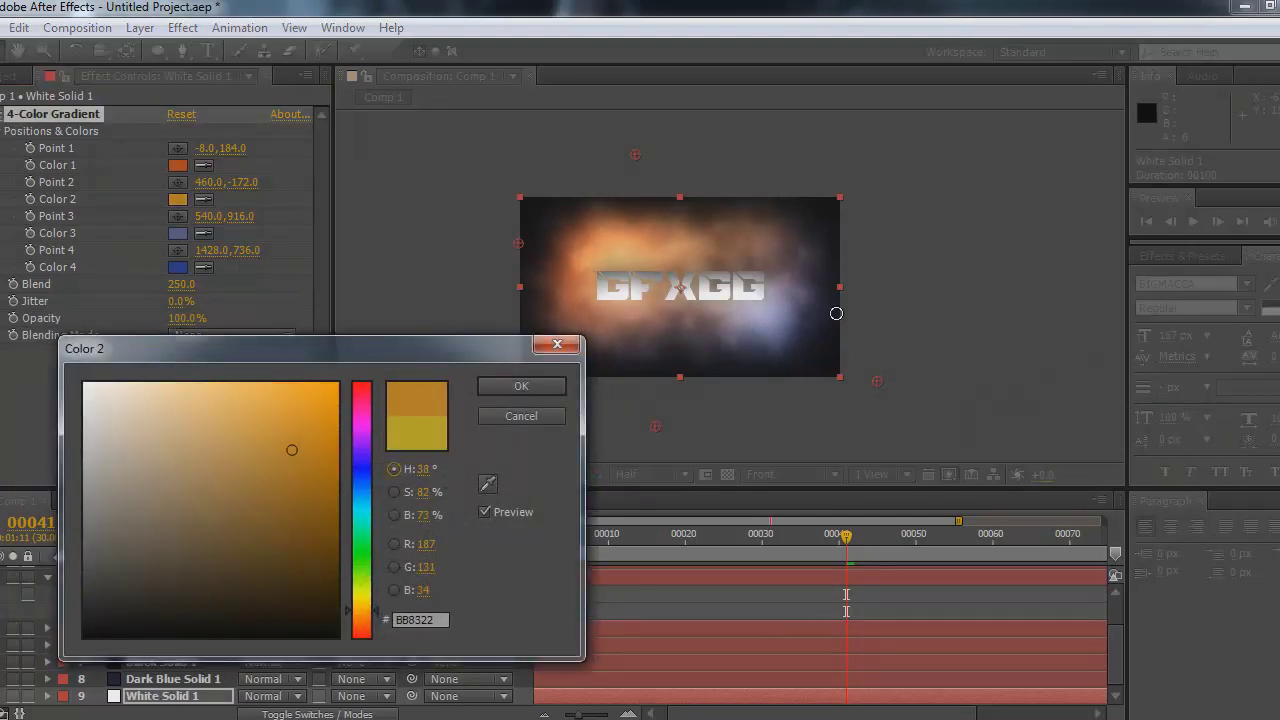
mouse_move(292, 450)
mouse_down()
mouse_move(262, 466)
mouse_move(247, 442)
mouse_up()
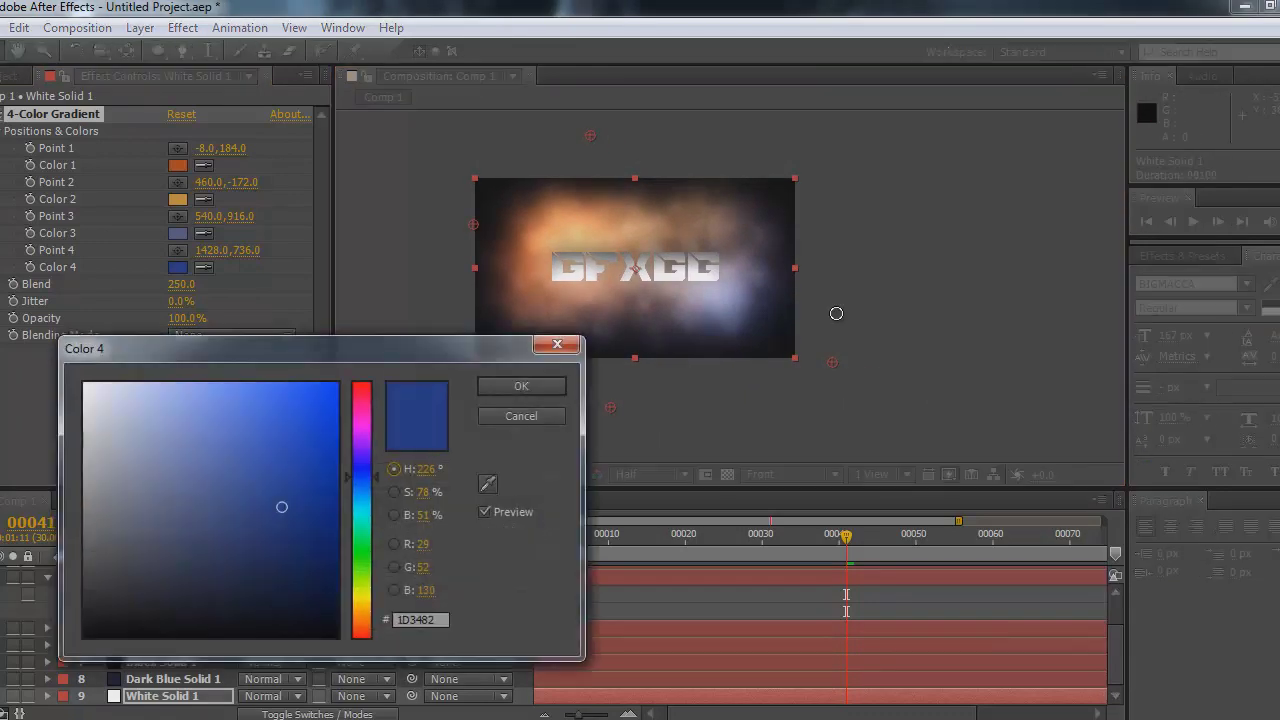
mouse_move(282, 507)
mouse_down()
mouse_move(197, 491)
mouse_move(214, 434)
mouse_move(271, 573)
mouse_move(277, 554)
mouse_move(323, 534)
mouse_move(228, 530)
mouse_up()
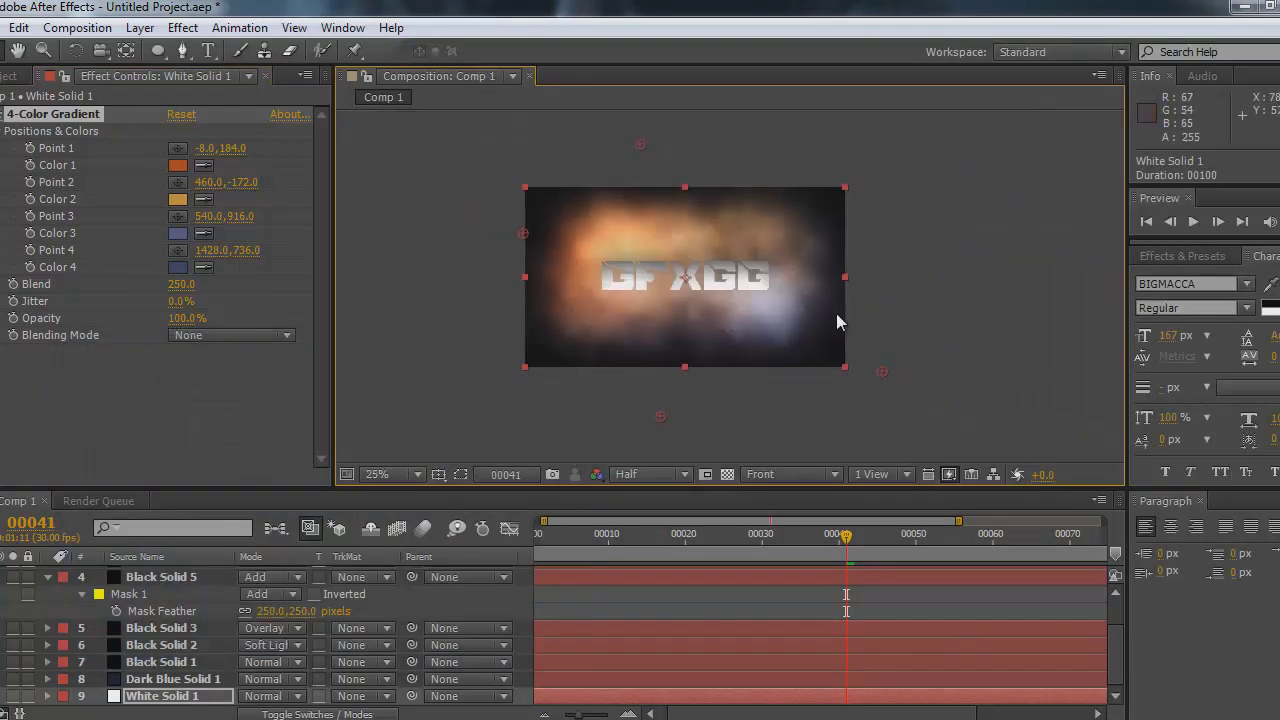
mouse_move(846, 536)
mouse_down()
mouse_move(614, 536)
mouse_move(769, 536)
mouse_up()
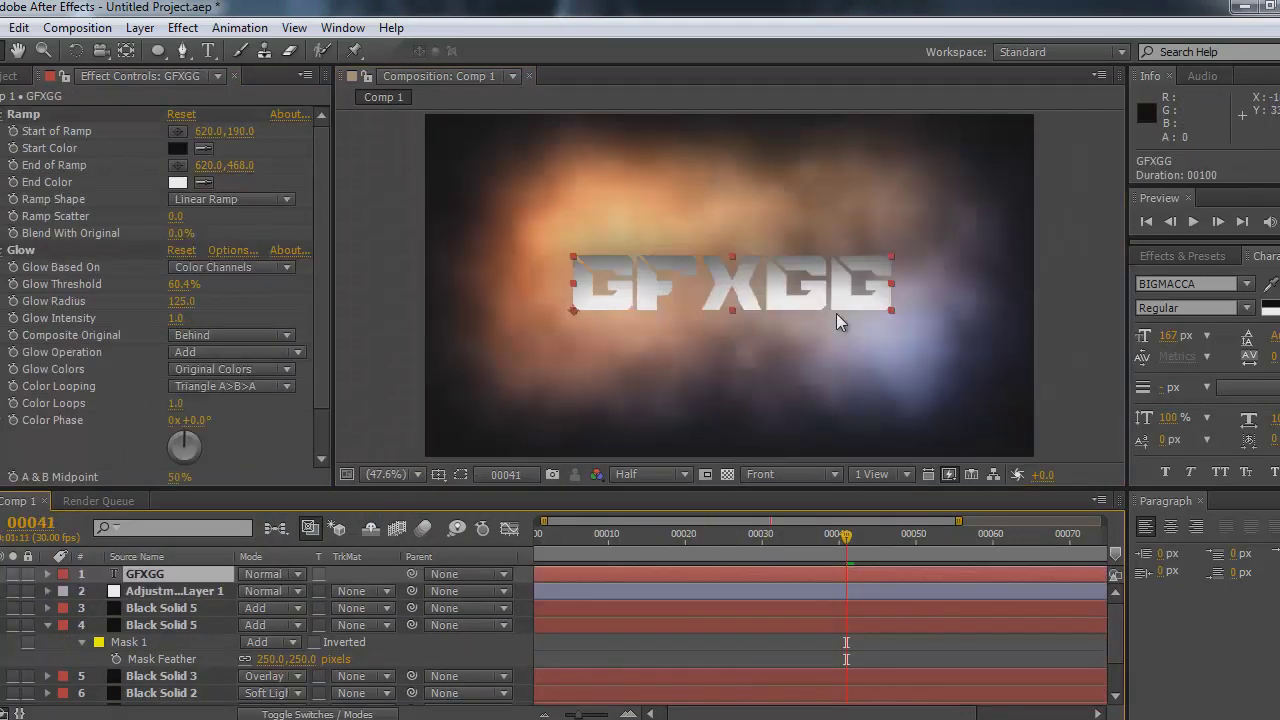
Set the GFXGG text's Ramp end color to a pale warm beige, CFBCB0, and maximize the composition view
click(177, 182)
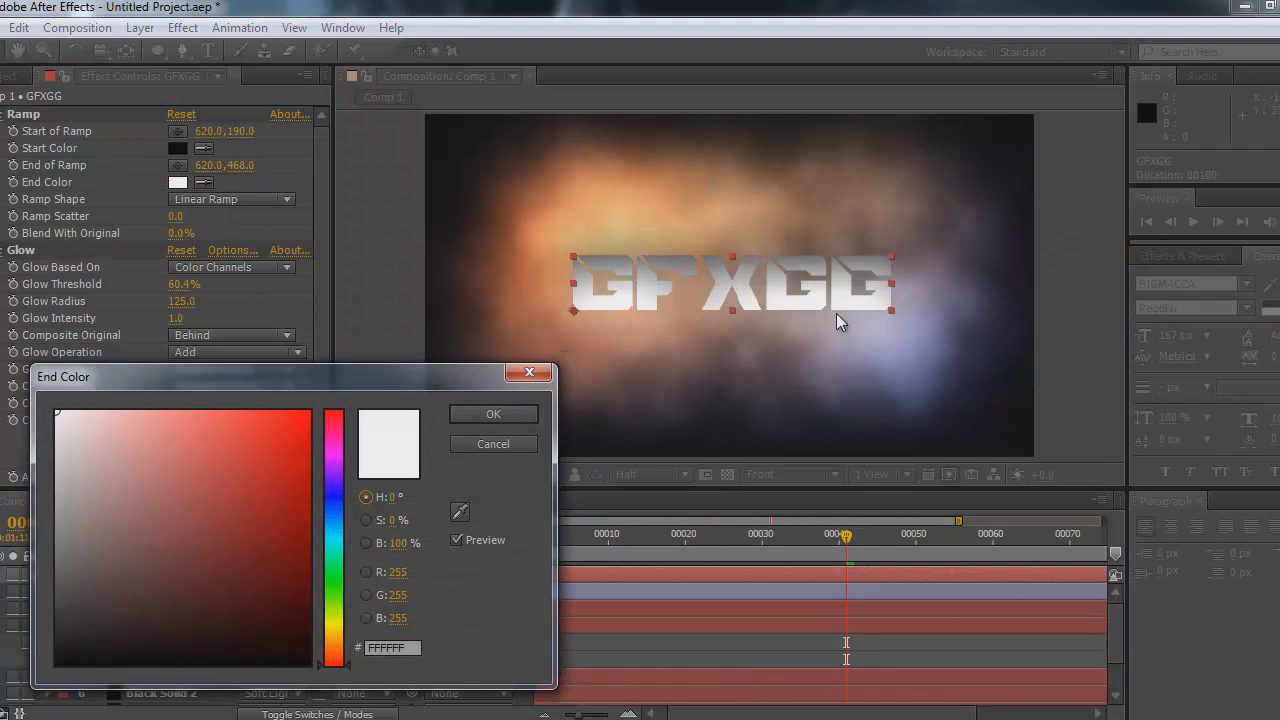
click(334, 636)
mouse_move(242, 521)
mouse_down()
mouse_move(257, 485)
mouse_move(96, 458)
mouse_up()
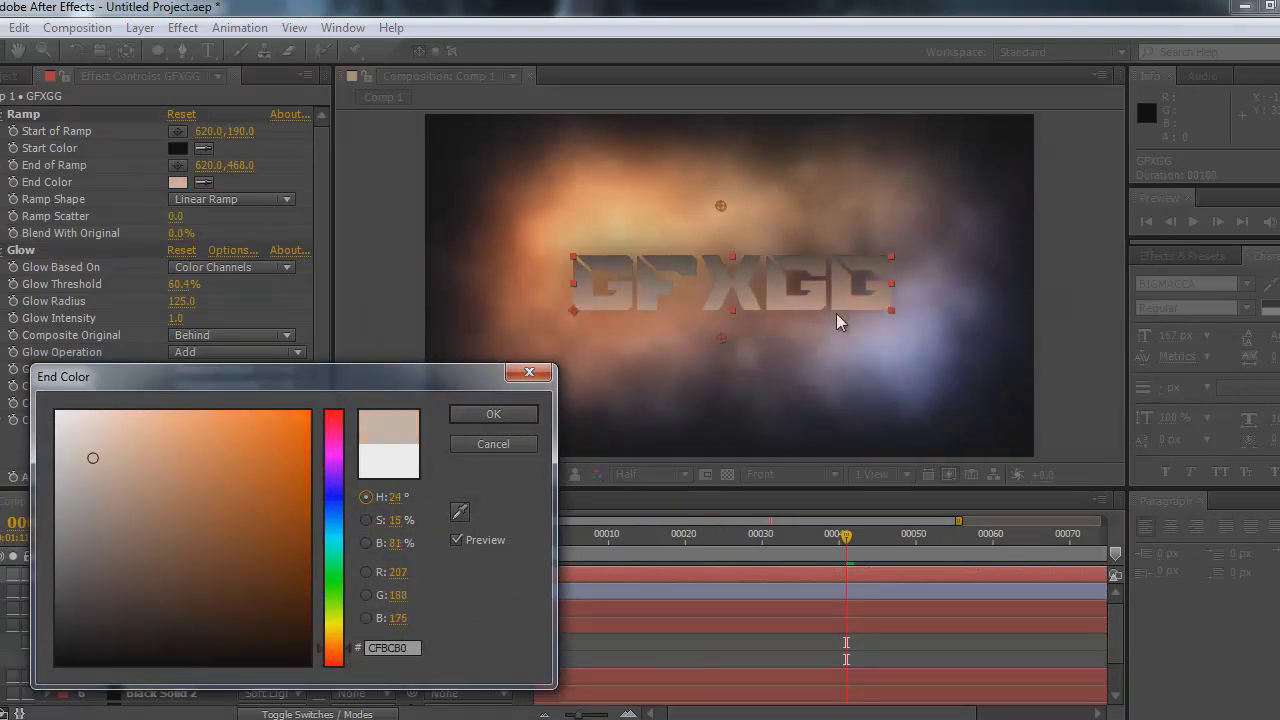
key(Return)
key(grave)
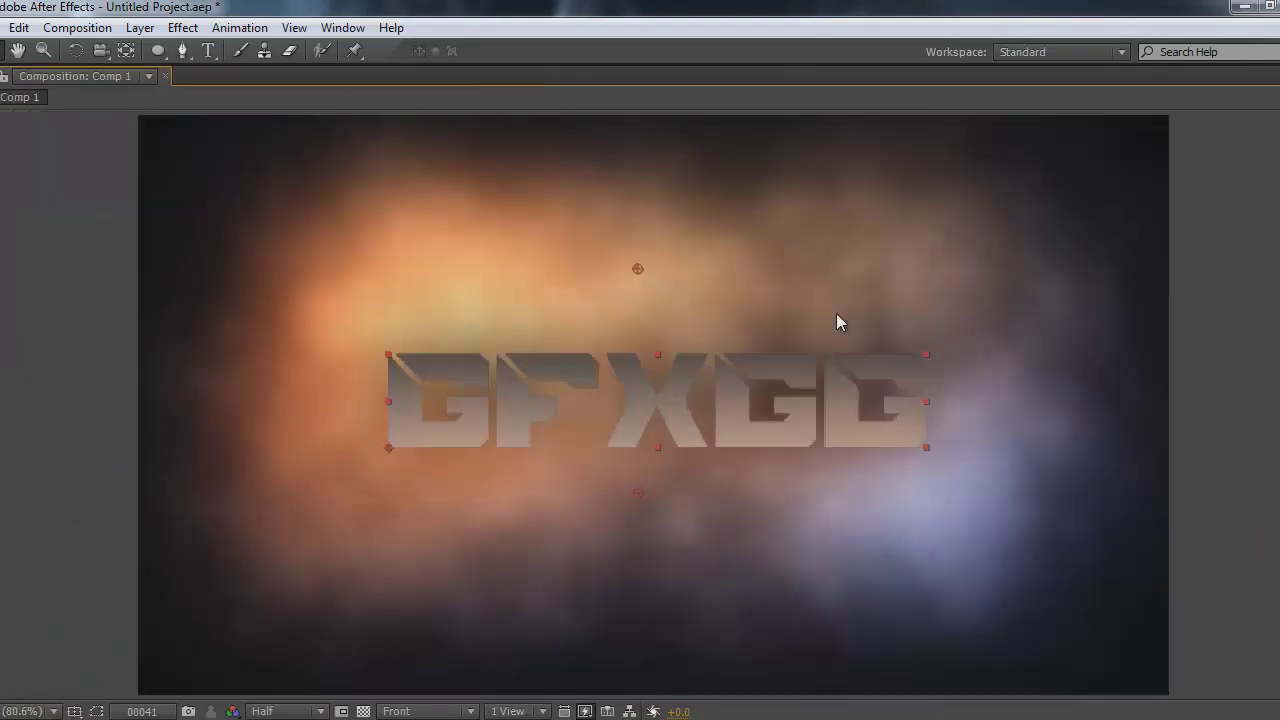